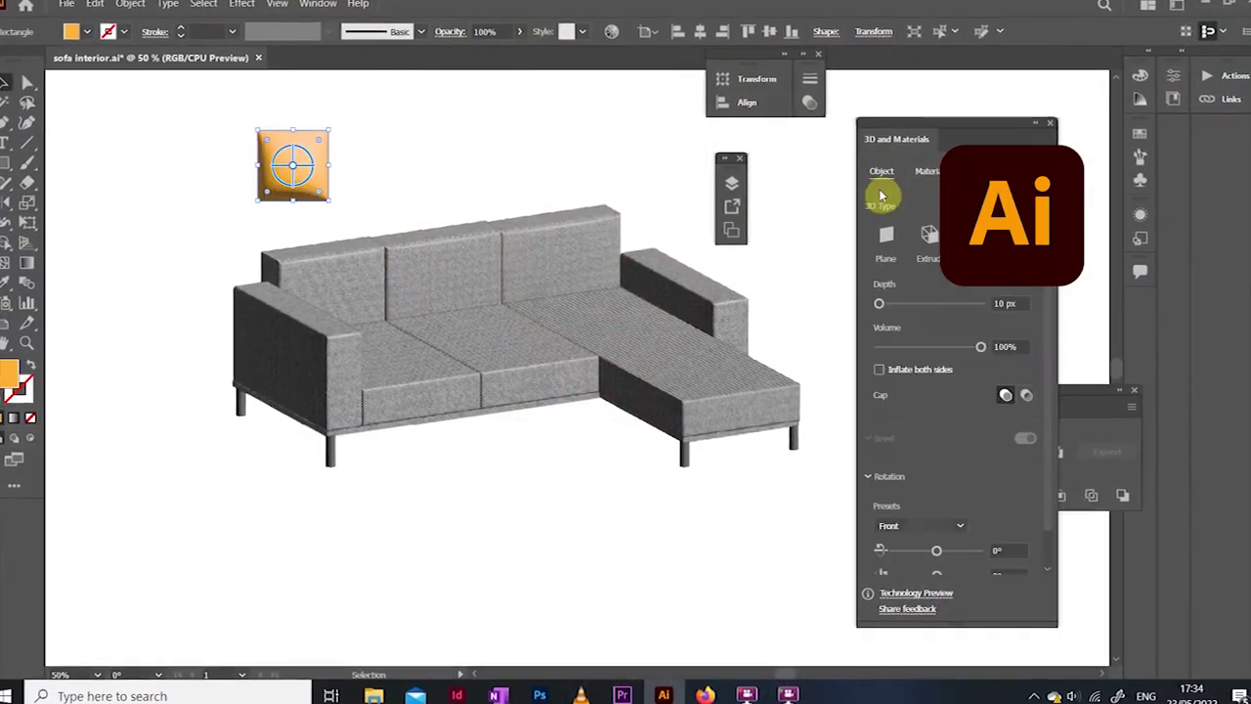
Step: Inflate the orange cushion on both sides with a 47% volume and rotate it in 3D to a nearly frontal view
{"action": "left_click", "coordinate": [917, 362]}
{"action": "left_click_drag", "start_coordinate": [290, 164], "coordinate": [338, 163]}
{"action": "left_click_drag", "start_coordinate": [983, 347], "coordinate": [928, 347]}
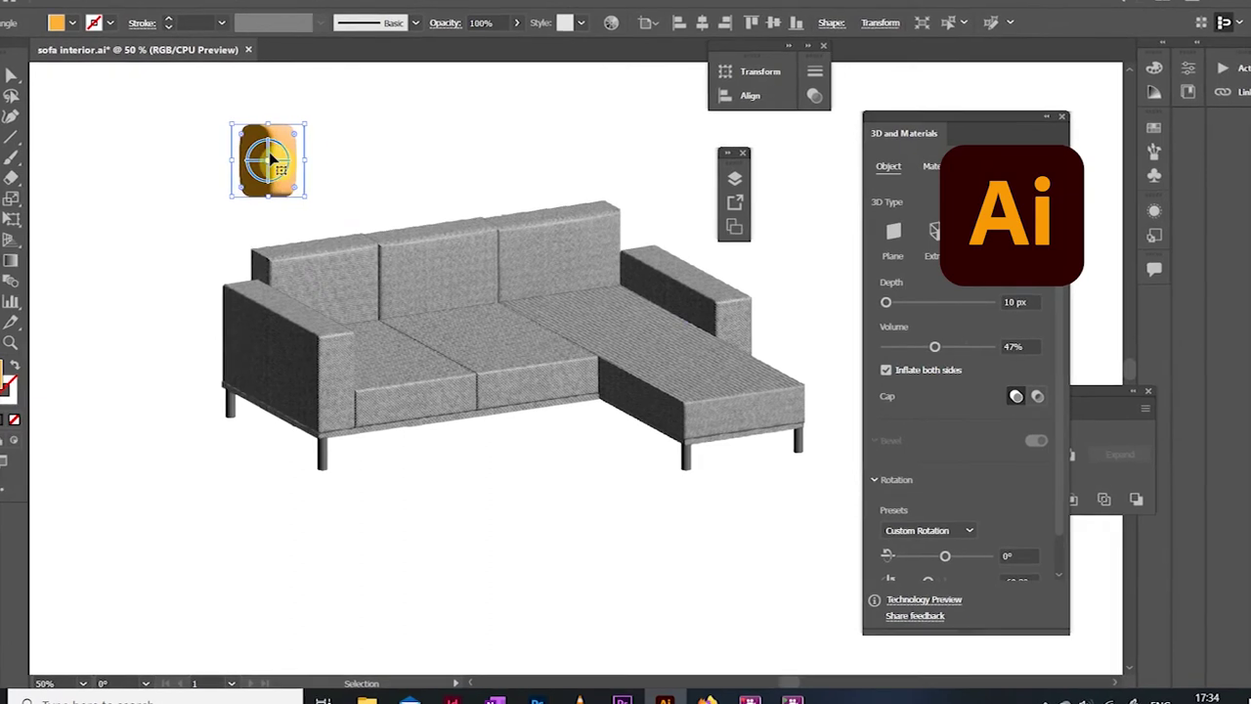
{"action": "left_click_drag", "start_coordinate": [277, 163], "coordinate": [235, 162]}
Step: Apply a Pucker & Bloat effect to the cushion with a slight pucker that pulls its corners into points
{"action": "left_click", "coordinate": [455, 163]}
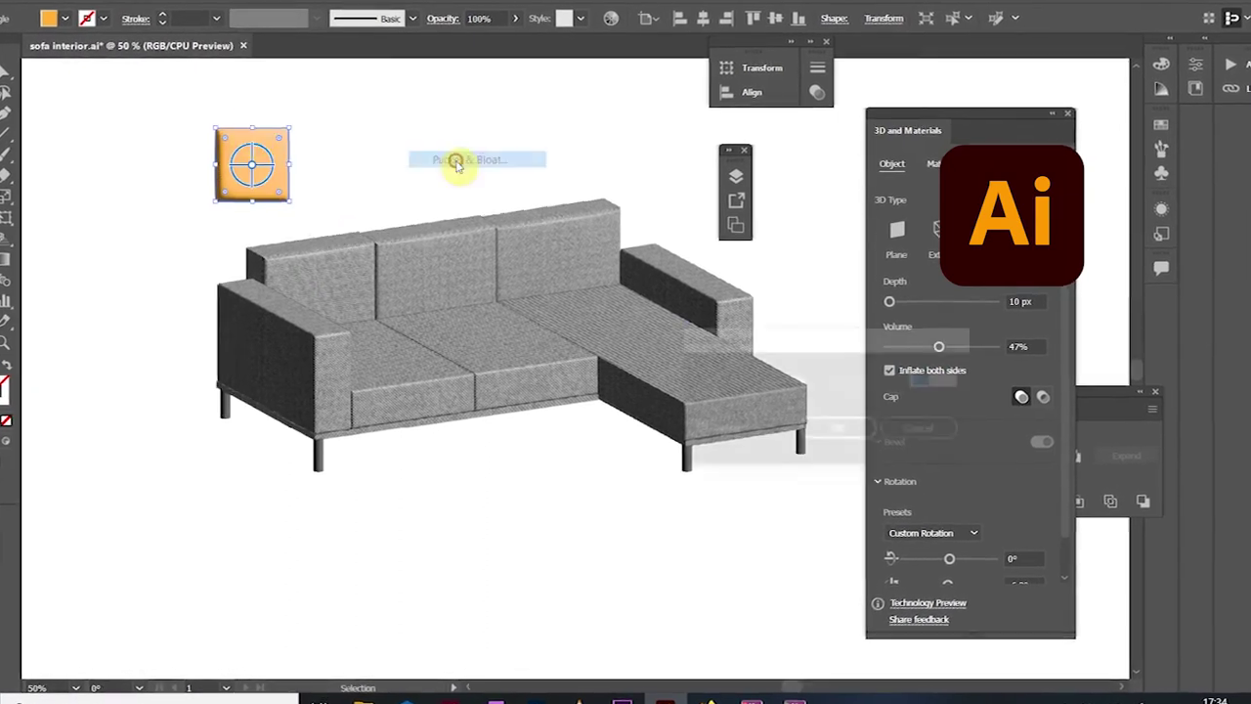
{"action": "left_click_drag", "start_coordinate": [805, 383], "coordinate": [797, 383]}
{"action": "left_click", "coordinate": [836, 429]}
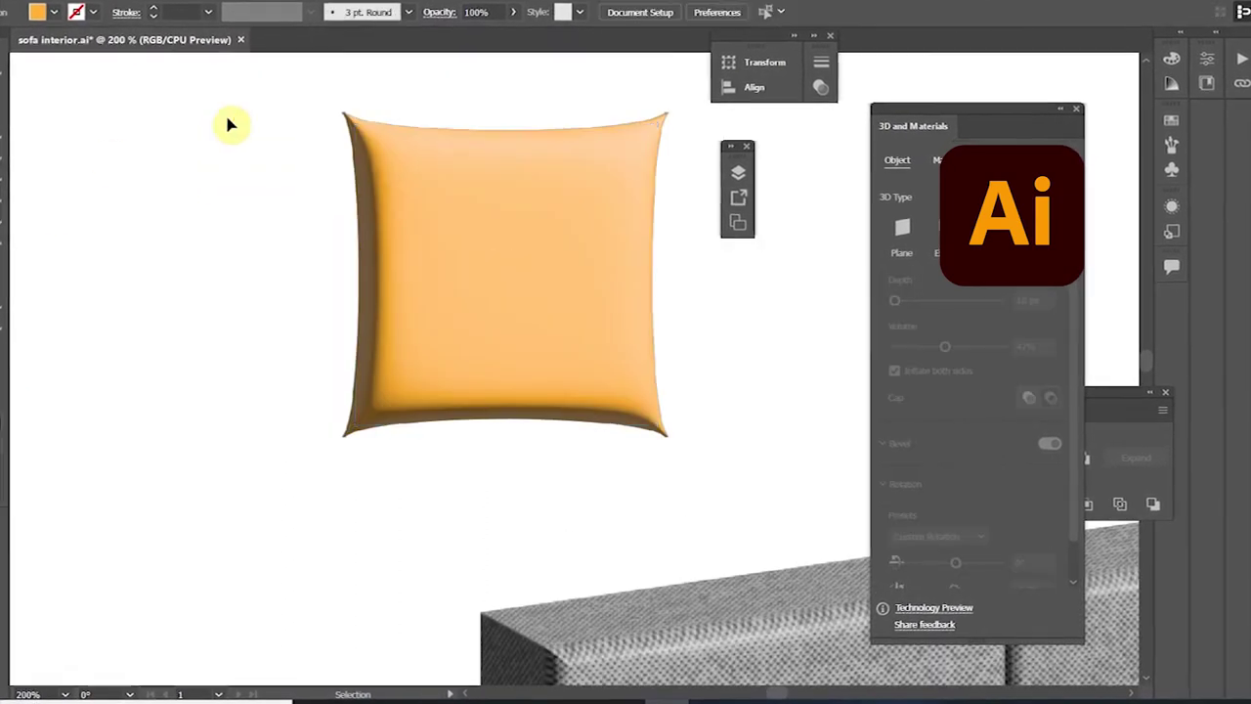
Step: Place the cushion on the sofa's chaise seat against the end of the backrest and adjust its 3D rotation
{"action": "key", "text": "ctrl+minus"}
{"action": "key", "text": "ctrl+minus"}
{"action": "key", "text": "ctrl+minus"}
{"action": "left_click_drag", "start_coordinate": [777, 693], "coordinate": [804, 694]}
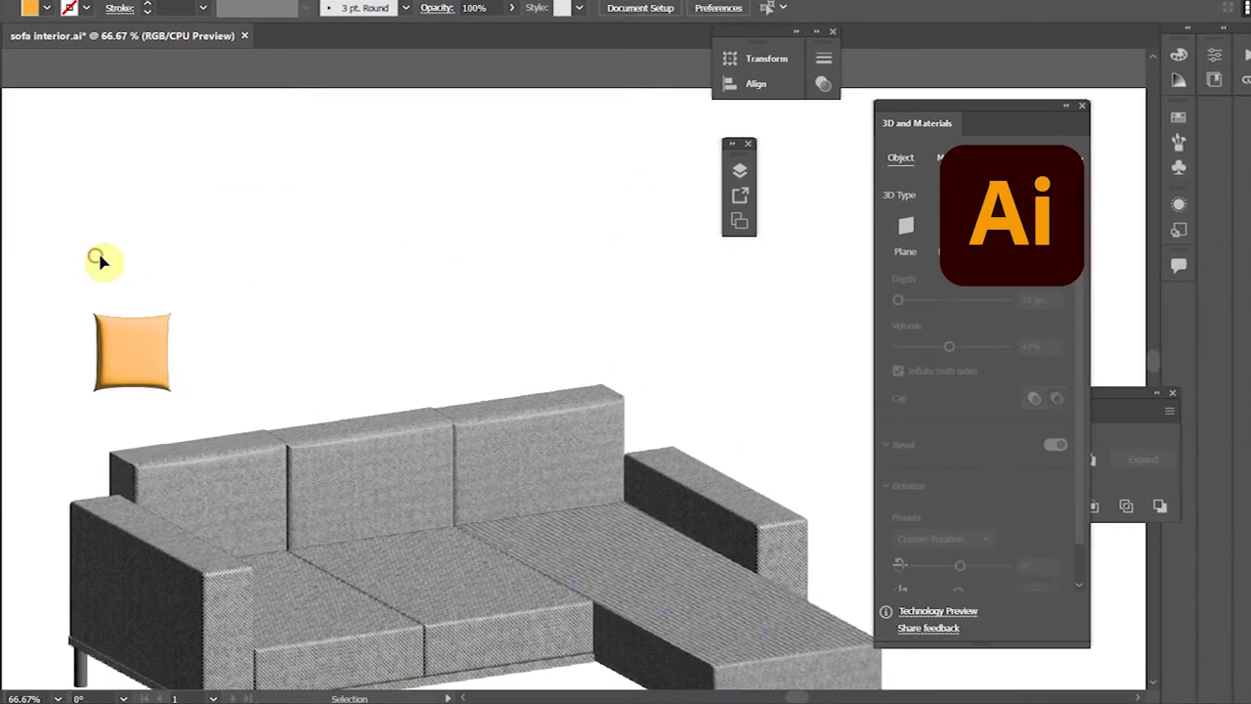
{"action": "left_click_drag", "start_coordinate": [135, 350], "coordinate": [622, 481]}
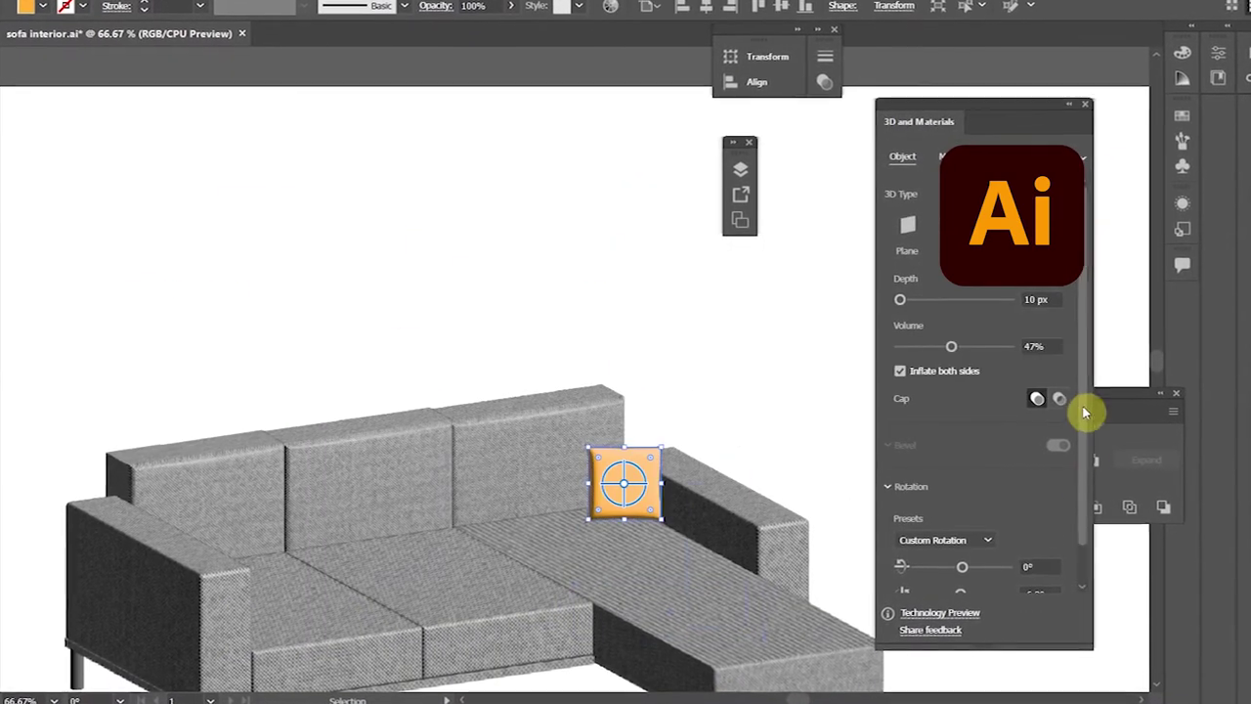
{"action": "left_click_drag", "start_coordinate": [1073, 412], "coordinate": [1073, 455]}
{"action": "left_click_drag", "start_coordinate": [956, 548], "coordinate": [969, 548]}
{"action": "left_click", "coordinate": [499, 282]}
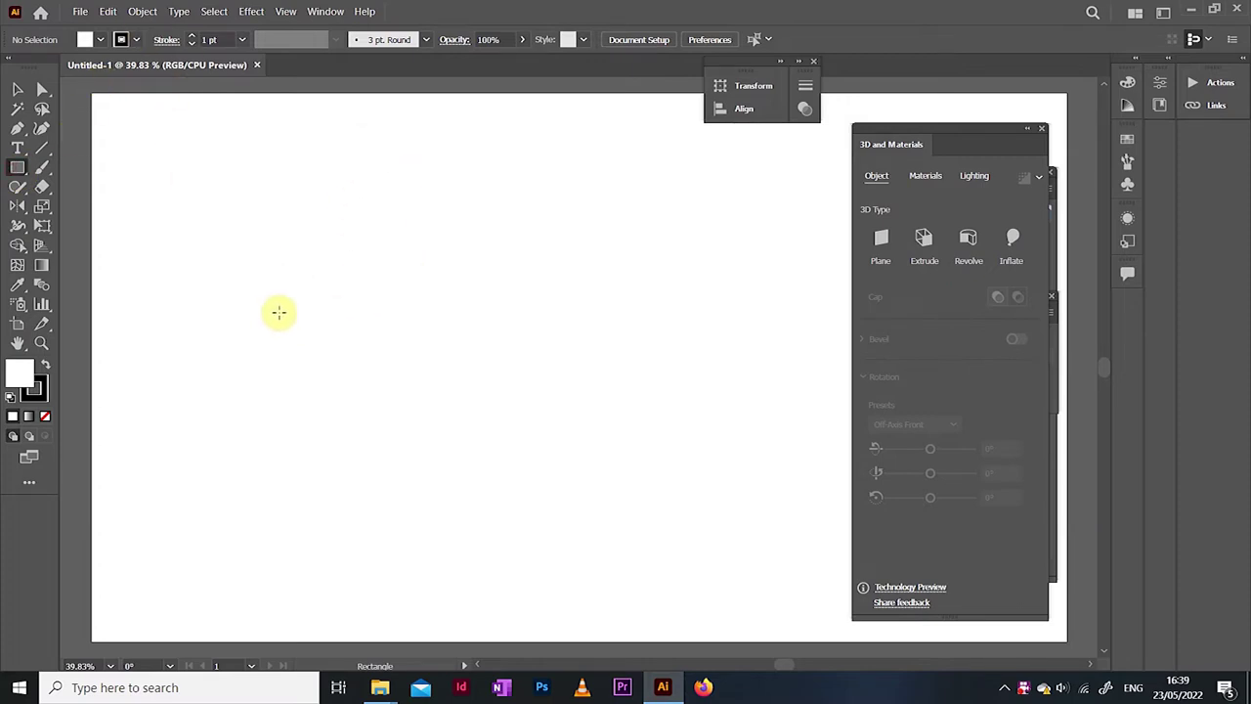
Step: Draw a tall, narrow rectangle on the blank artboard and give it a mid-grey fill with no stroke
{"action": "left_click_drag", "start_coordinate": [292, 277], "coordinate": [339, 388]}
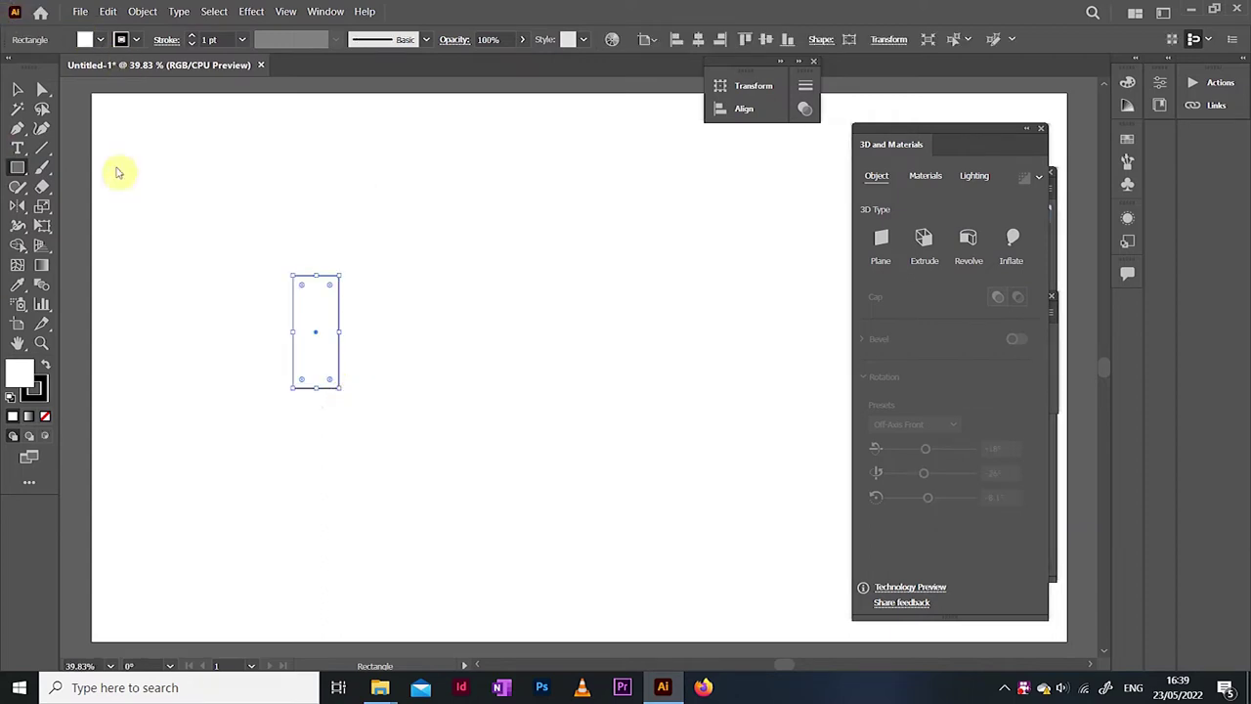
{"action": "left_click", "coordinate": [46, 368]}
{"action": "left_click", "coordinate": [138, 39]}
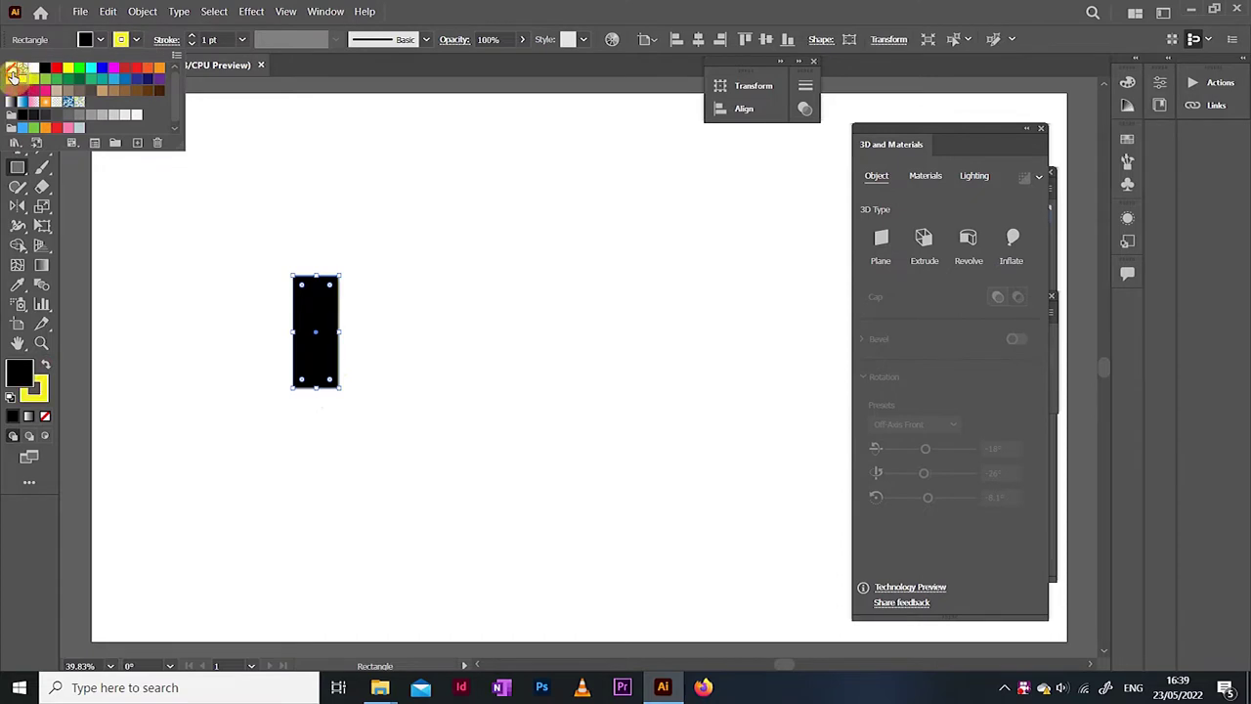
{"action": "left_click", "coordinate": [104, 42]}
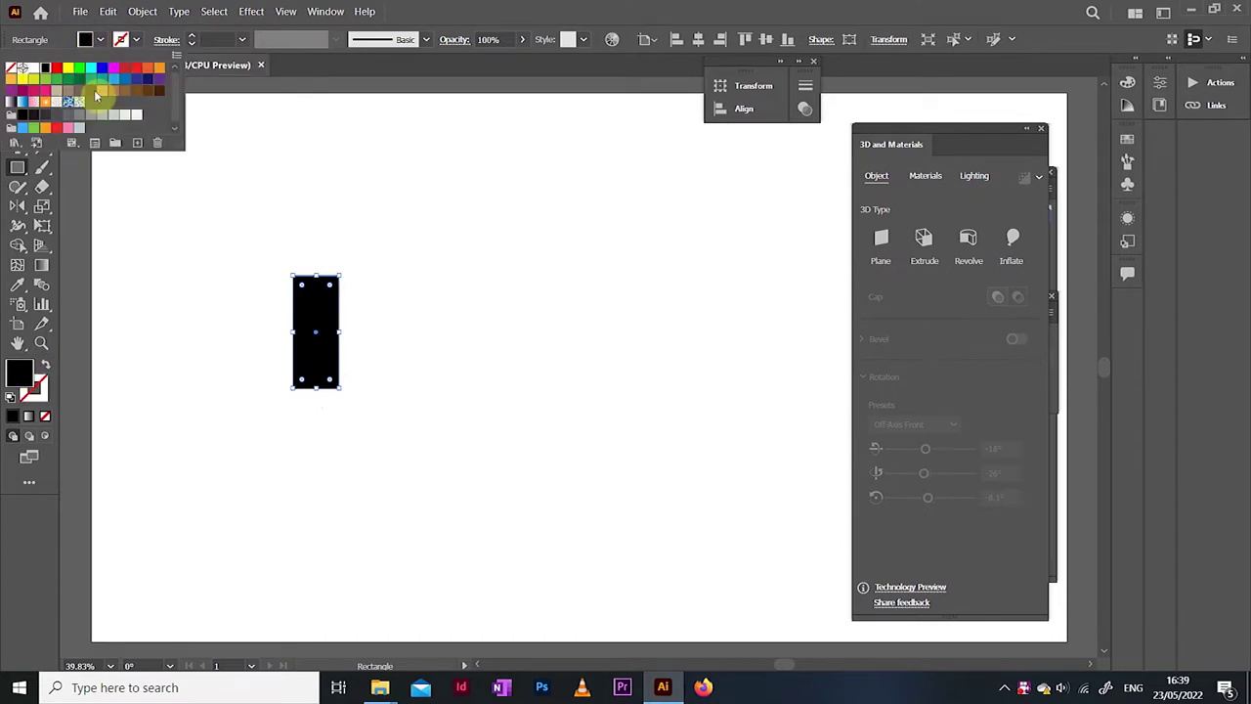
{"action": "left_click", "coordinate": [79, 122]}
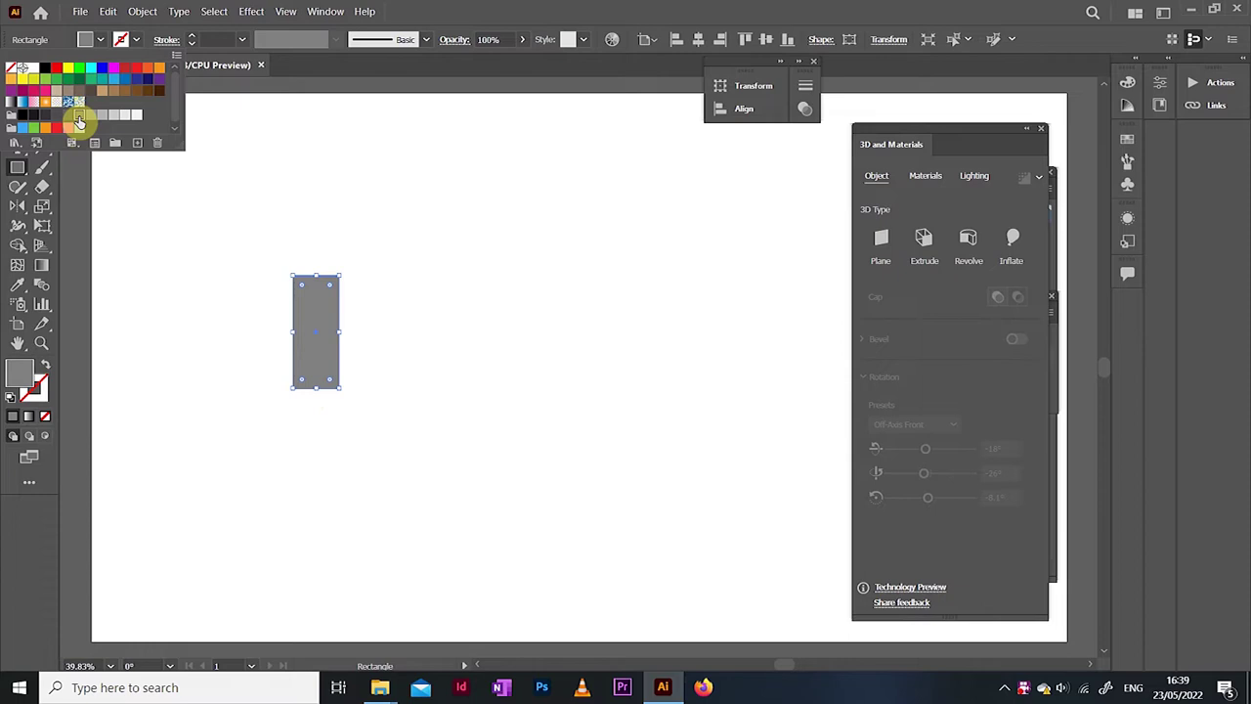
{"action": "left_click", "coordinate": [249, 231]}
{"action": "key", "text": "v"}
{"action": "left_click", "coordinate": [254, 229]}
Step: Move the grey rectangle down toward the artboard's centre and extrude it in 3D to a depth of 397 px
{"action": "left_click_drag", "start_coordinate": [309, 307], "coordinate": [403, 374]}
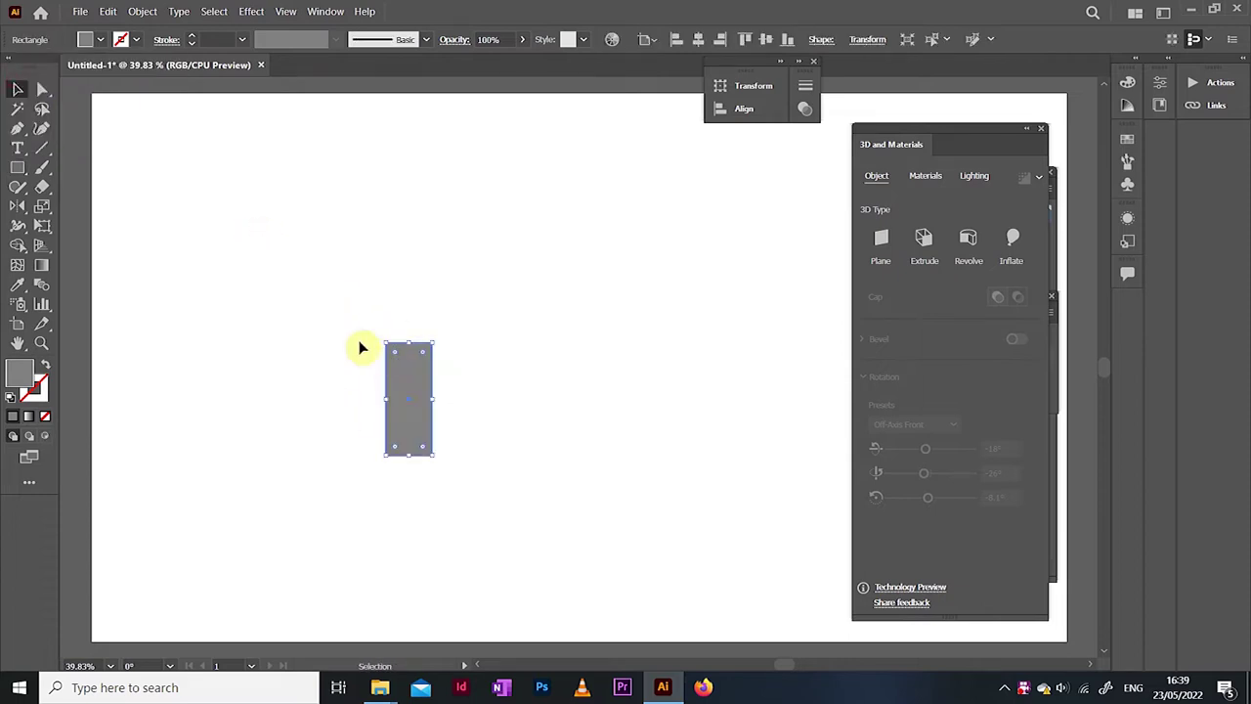
{"action": "left_click", "coordinate": [923, 242]}
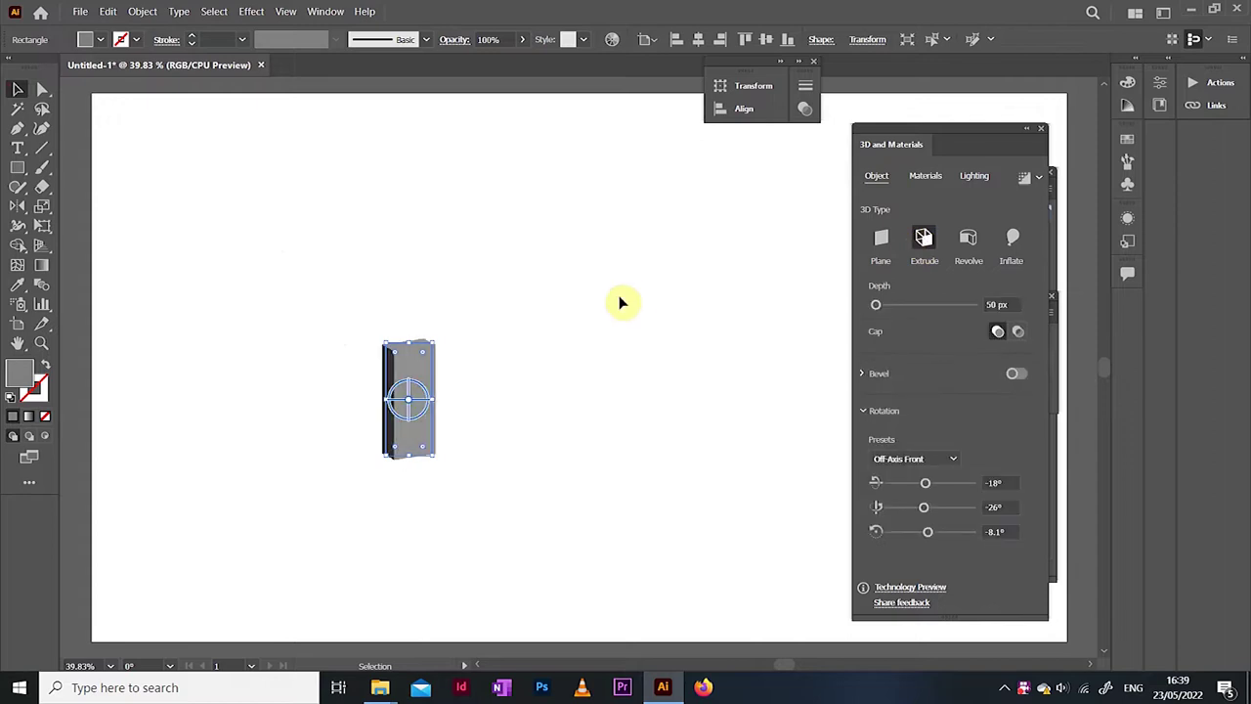
{"action": "left_click", "coordinate": [922, 458]}
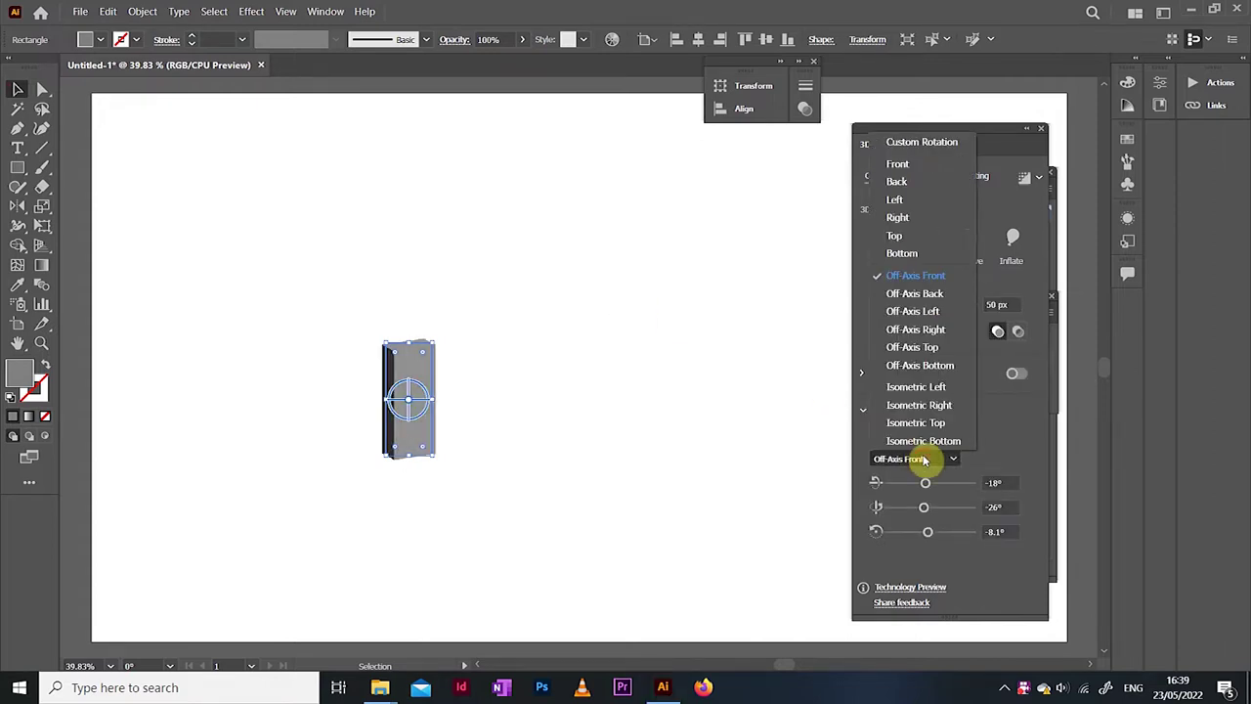
{"action": "left_click", "coordinate": [1045, 218]}
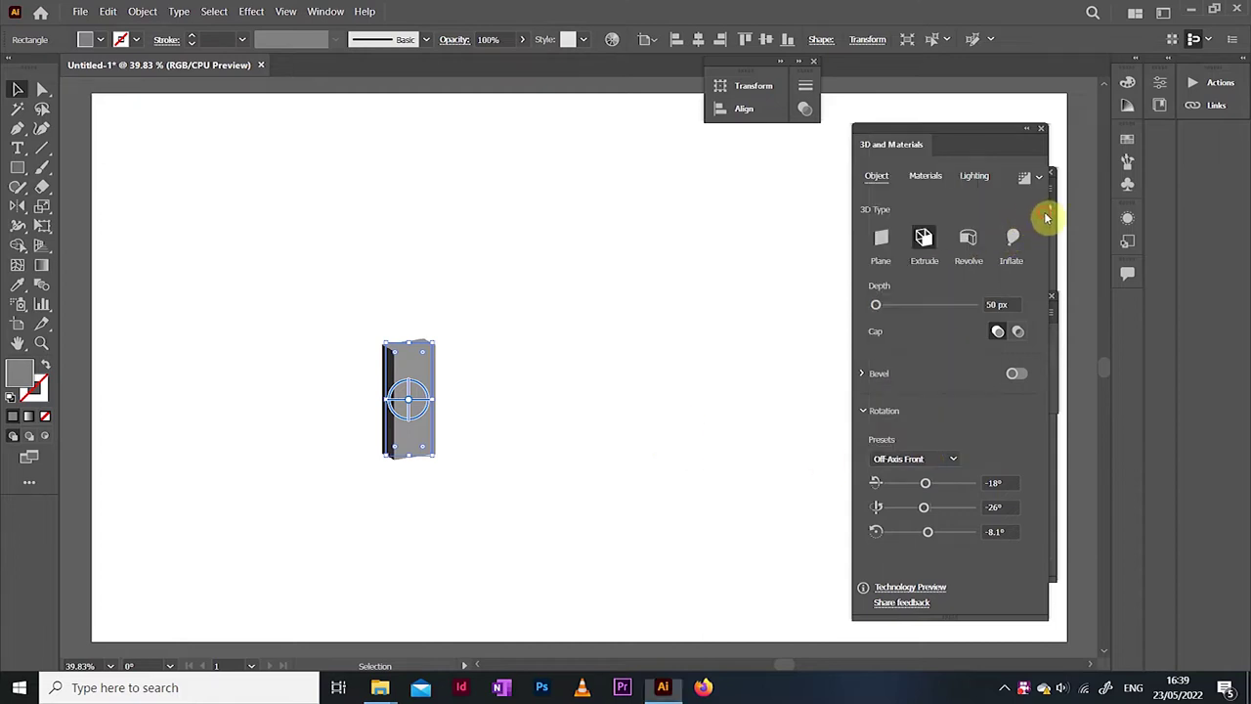
{"action": "left_click_drag", "start_coordinate": [879, 307], "coordinate": [894, 308]}
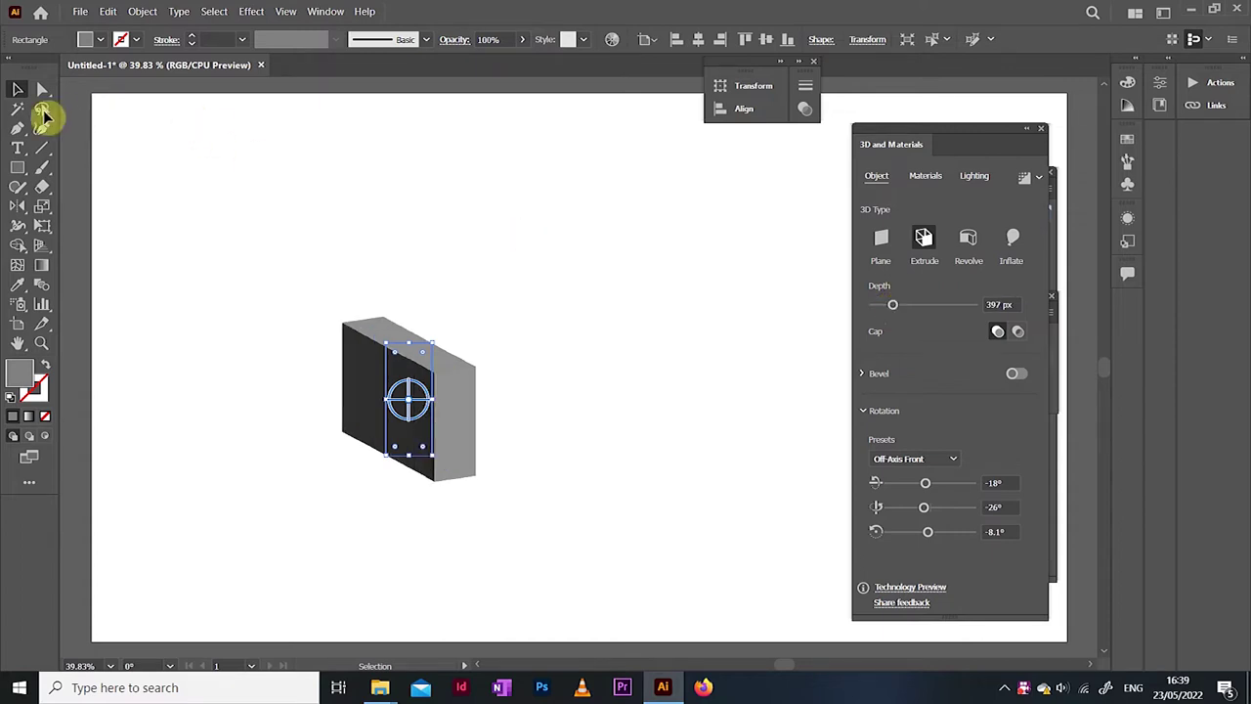
Step: Scale the extruded block down, move it up and to the left, and set its extrusion depth to 306 px
{"action": "left_click", "coordinate": [286, 250]}
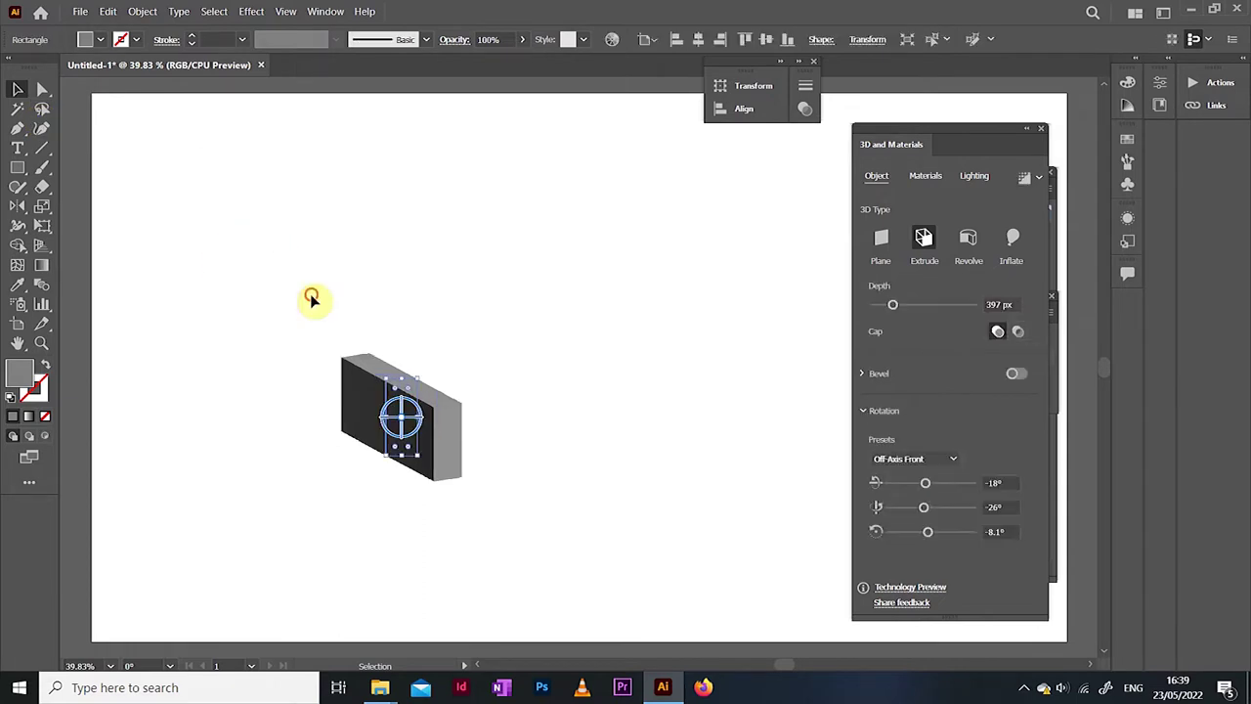
{"action": "left_click", "coordinate": [311, 295]}
{"action": "left_click_drag", "start_coordinate": [370, 387], "coordinate": [338, 321]}
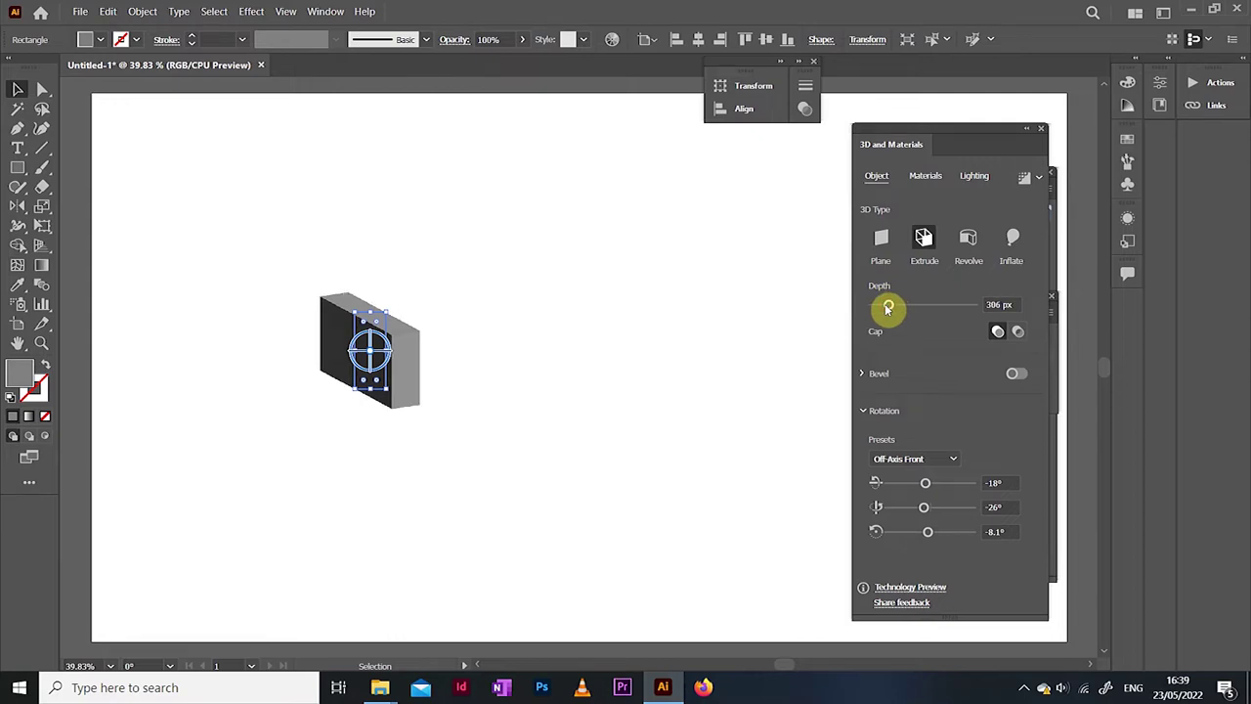
{"action": "left_click_drag", "start_coordinate": [887, 309], "coordinate": [893, 305]}
{"action": "left_click_drag", "start_coordinate": [436, 345], "coordinate": [419, 380]}
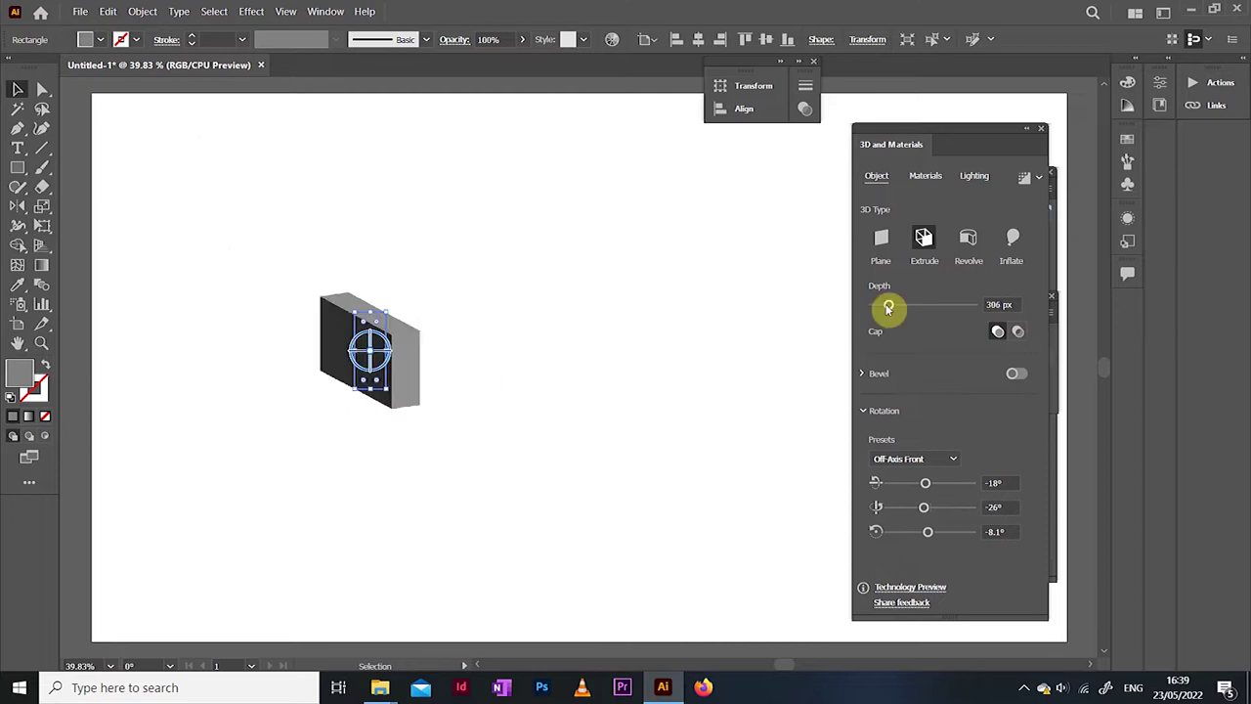
Step: Try a Classic bevel on the block with a repeat of 7 and widths reduced down to 0%, and switch the bevel off
{"action": "left_click", "coordinate": [503, 310]}
{"action": "left_click", "coordinate": [41, 343]}
{"action": "left_click", "coordinate": [411, 337]}
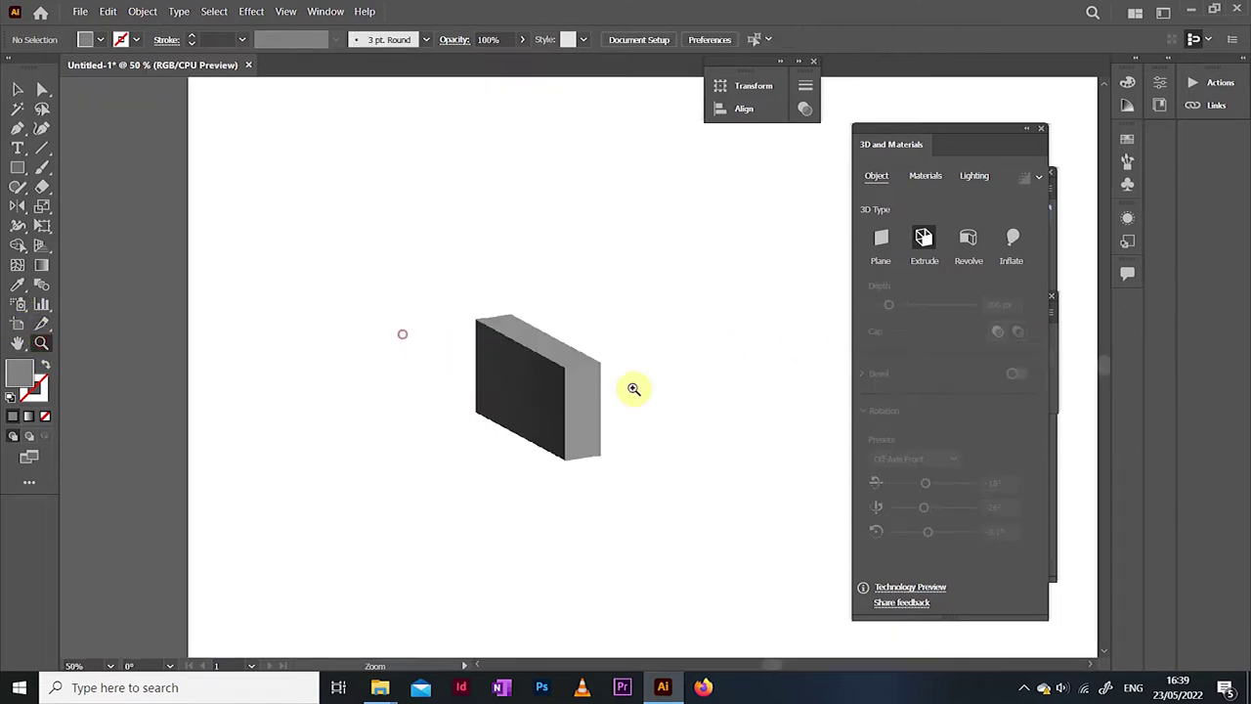
{"action": "left_click", "coordinate": [637, 388]}
{"action": "left_click", "coordinate": [504, 356]}
{"action": "left_click", "coordinate": [18, 89]}
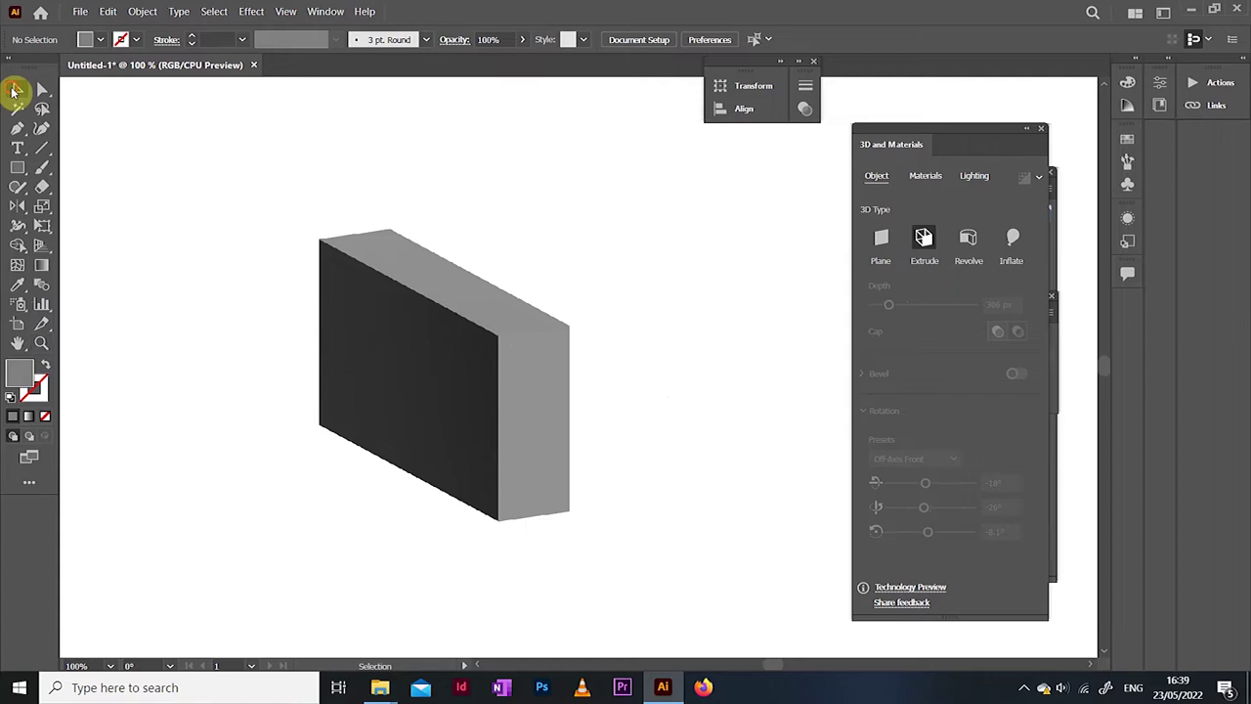
{"action": "left_click", "coordinate": [411, 361]}
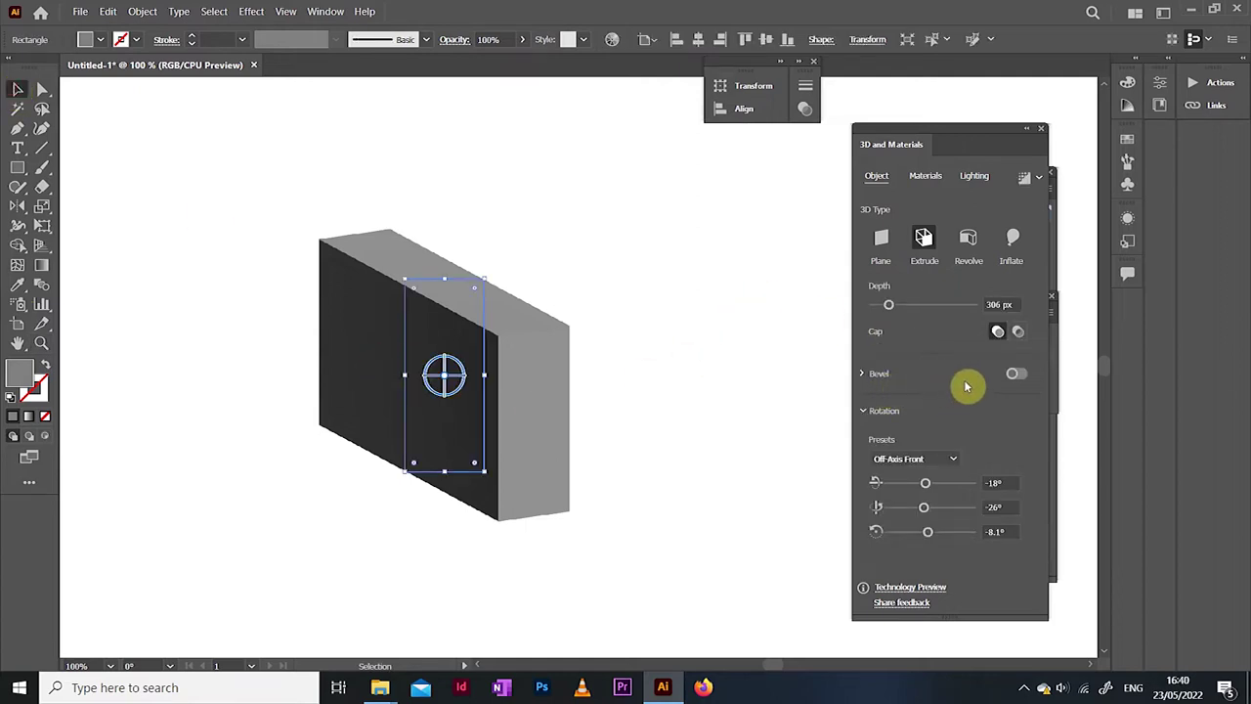
{"action": "left_click", "coordinate": [1021, 375]}
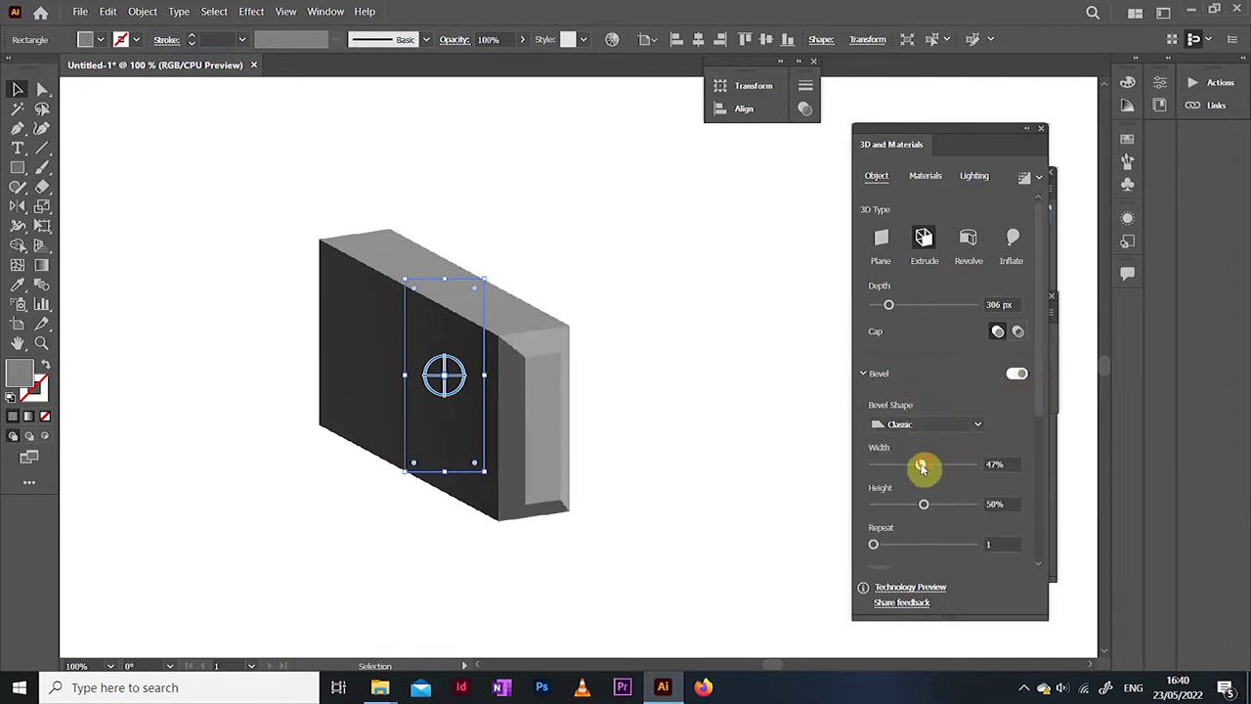
{"action": "left_click_drag", "start_coordinate": [921, 467], "coordinate": [910, 473]}
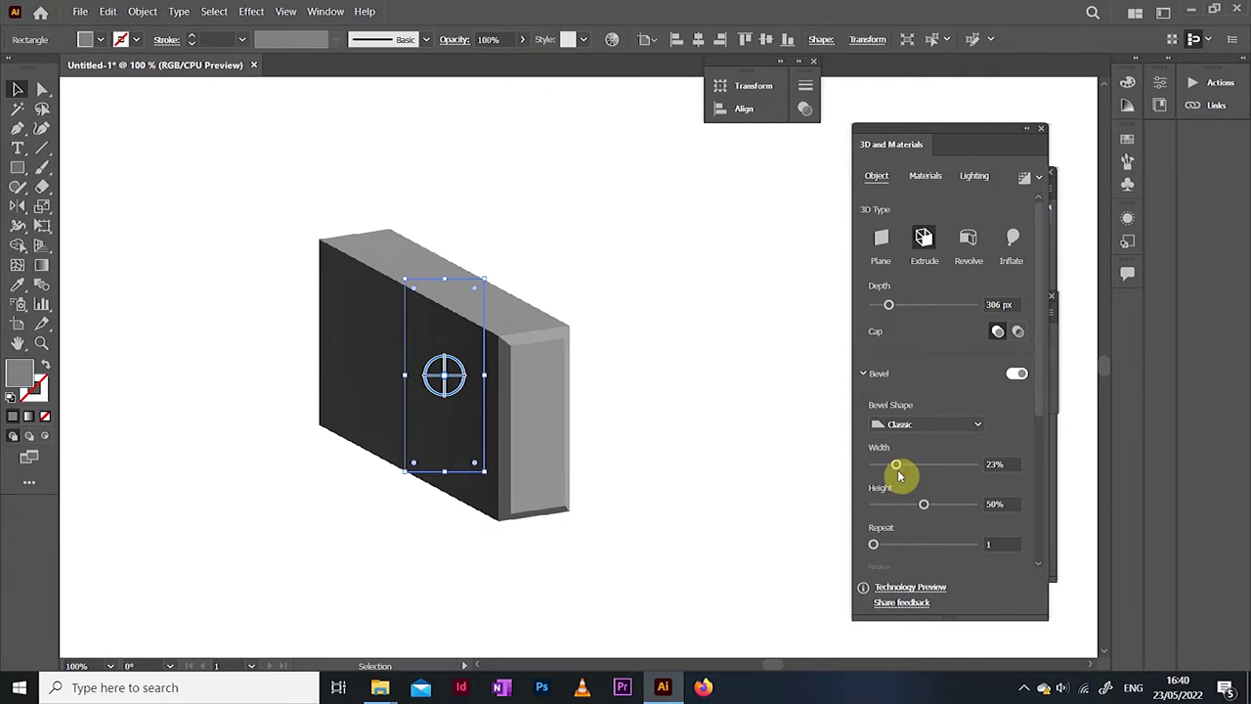
{"action": "left_click_drag", "start_coordinate": [891, 476], "coordinate": [924, 505]}
{"action": "left_click_drag", "start_coordinate": [891, 548], "coordinate": [933, 549]}
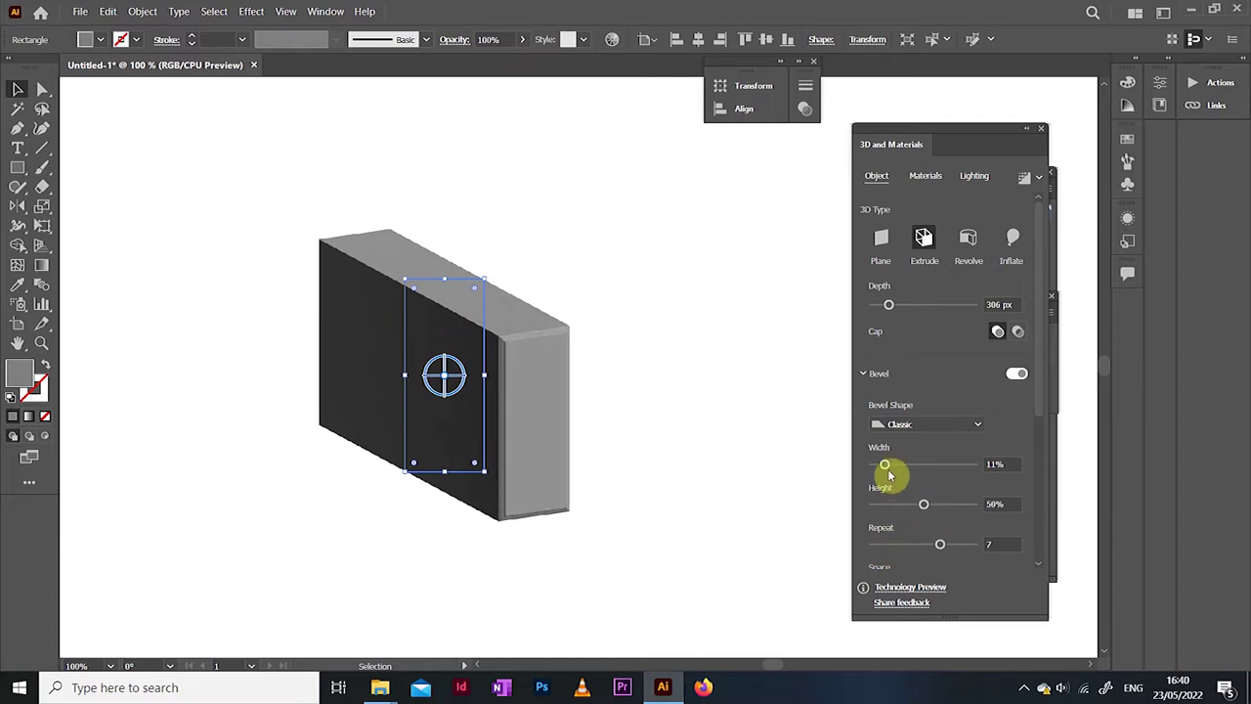
{"action": "mouse_move", "coordinate": [887, 473]}
{"action": "left_mouse_down"}
{"action": "mouse_move", "coordinate": [921, 475]}
{"action": "mouse_move", "coordinate": [885, 472]}
{"action": "left_mouse_up"}
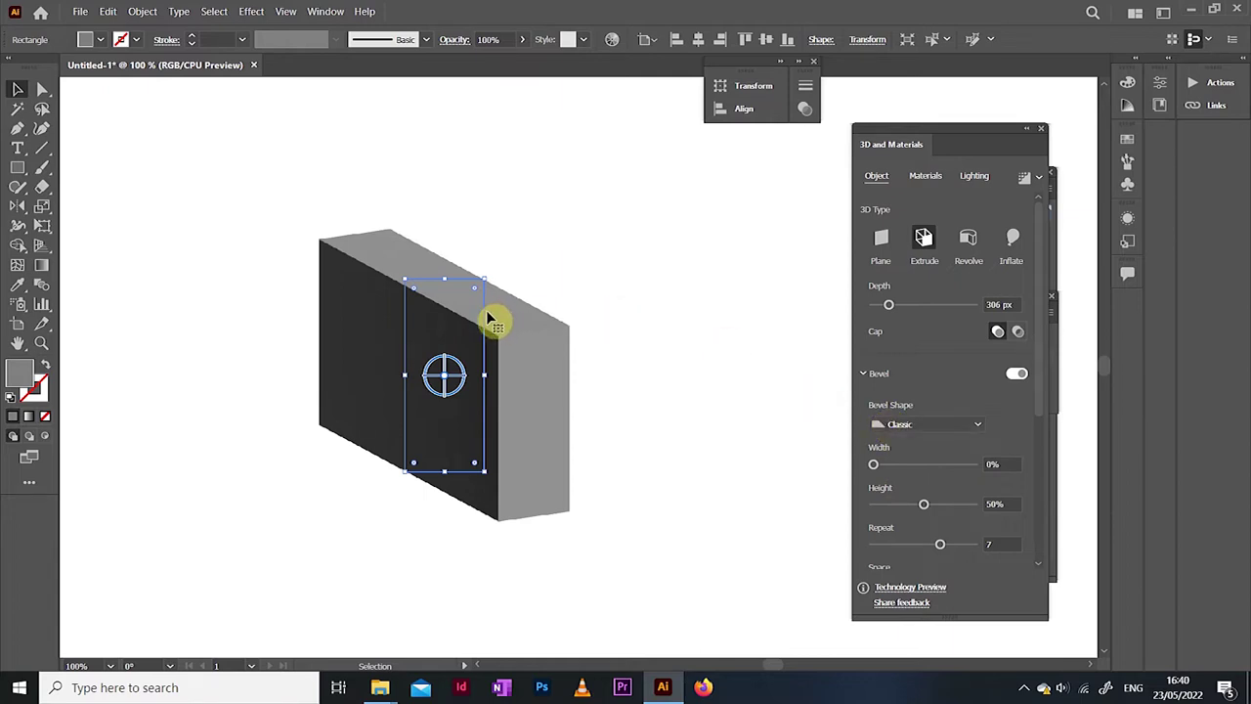
{"action": "left_click", "coordinate": [885, 427]}
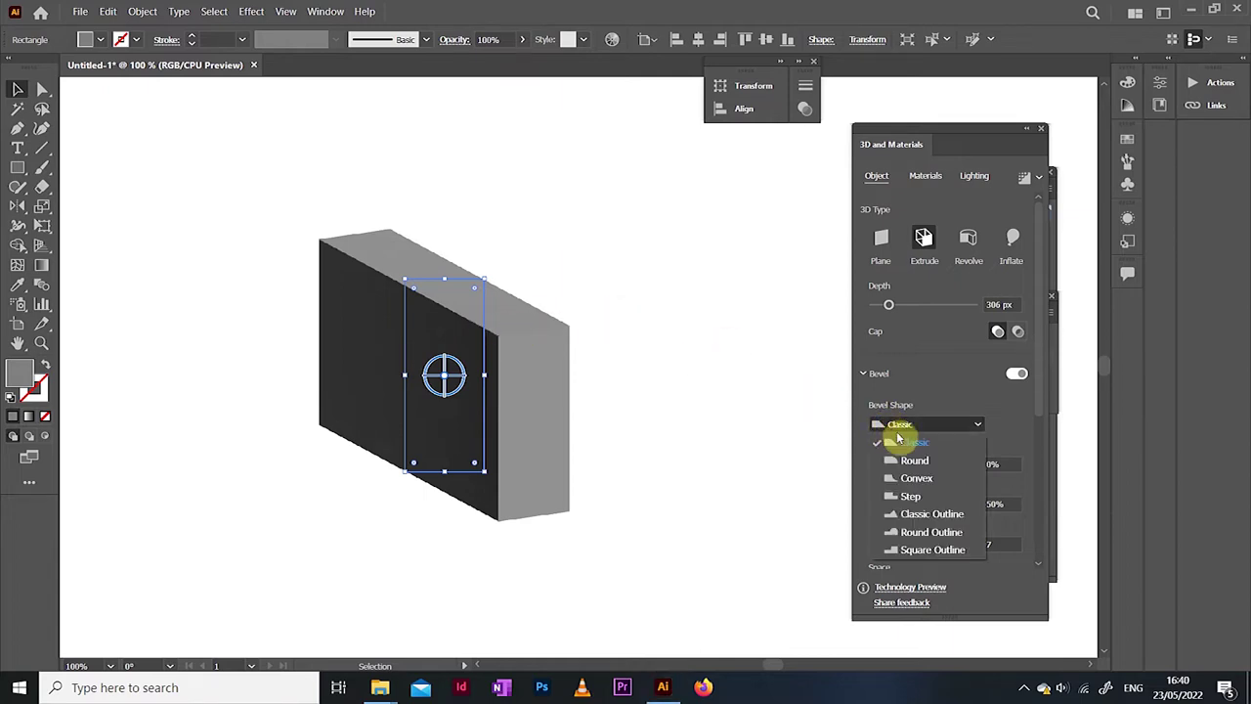
{"action": "left_click", "coordinate": [898, 437]}
{"action": "left_click", "coordinate": [1015, 373]}
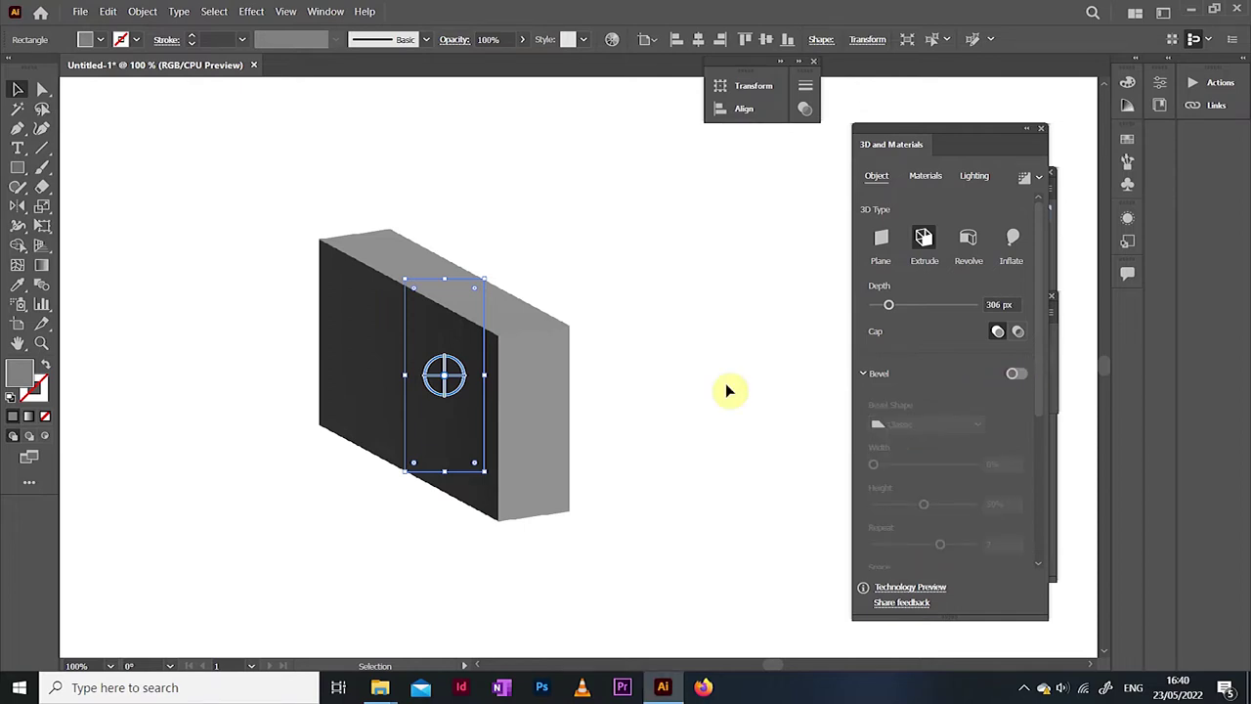
Step: Slightly round the block's corners and give it a Round bevel with 16% width and a repeat of 1
{"action": "left_click_drag", "start_coordinate": [476, 294], "coordinate": [478, 289]}
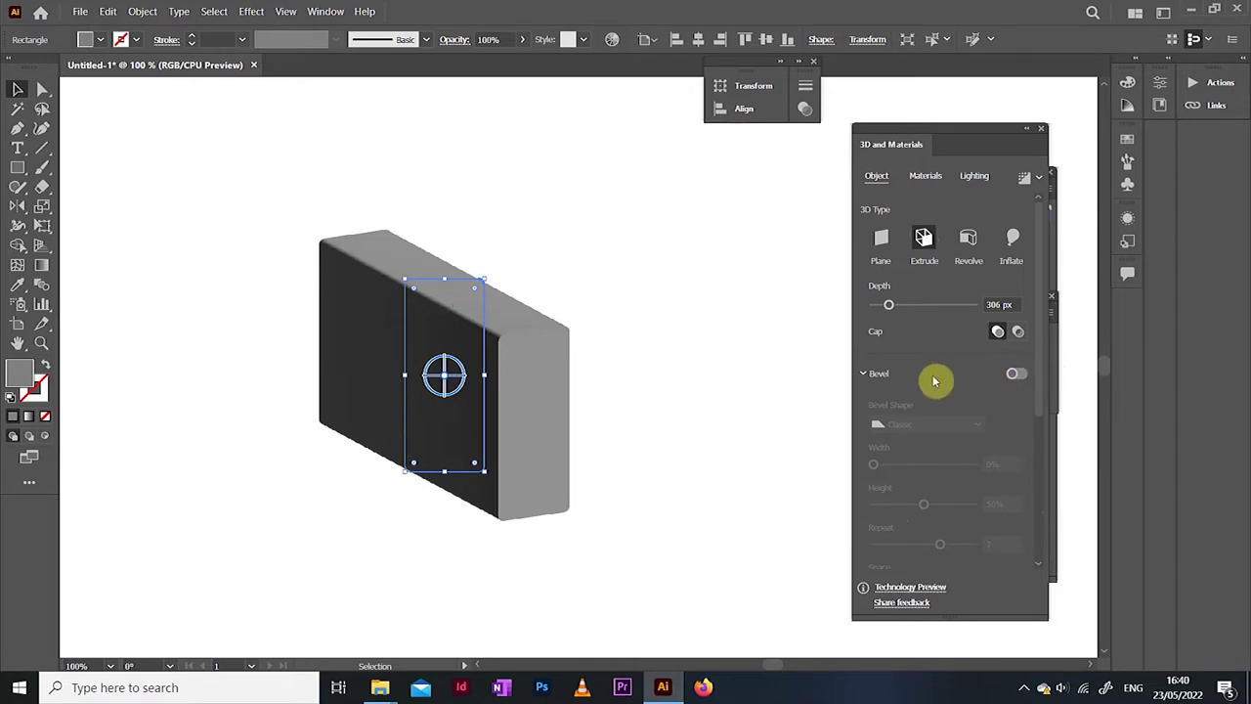
{"action": "left_click", "coordinate": [1018, 375]}
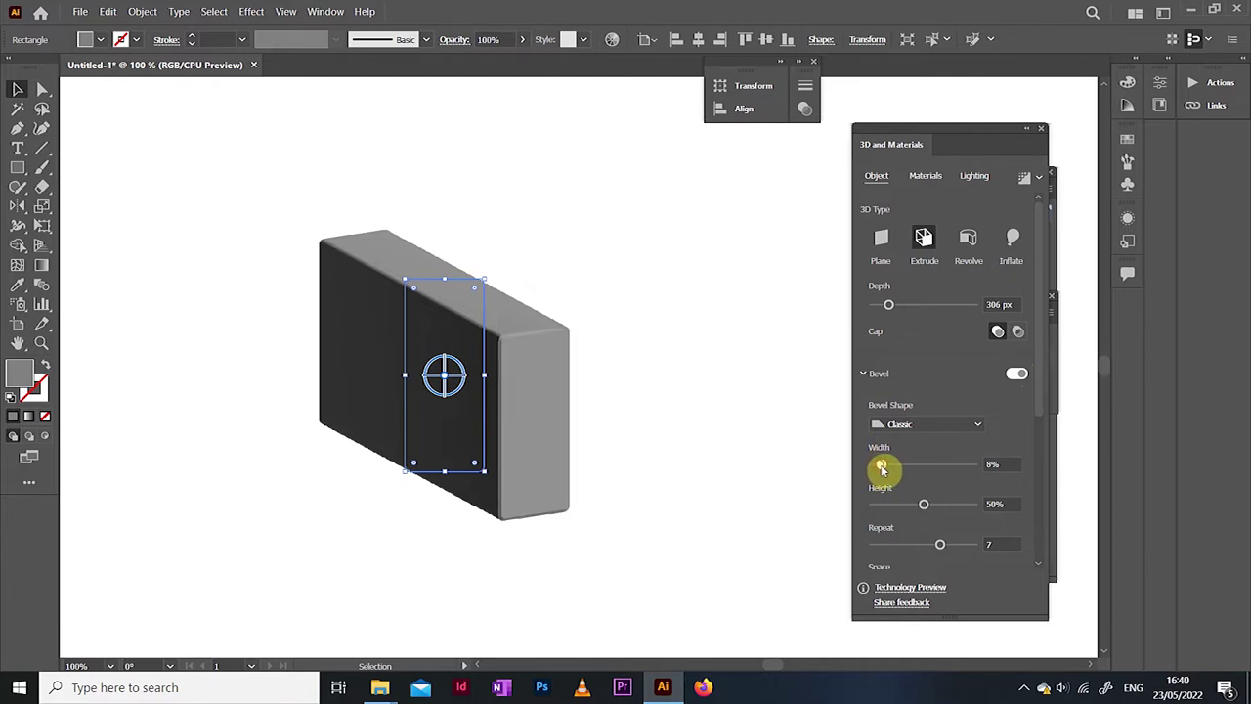
{"action": "left_click", "coordinate": [891, 424]}
{"action": "left_click", "coordinate": [894, 453]}
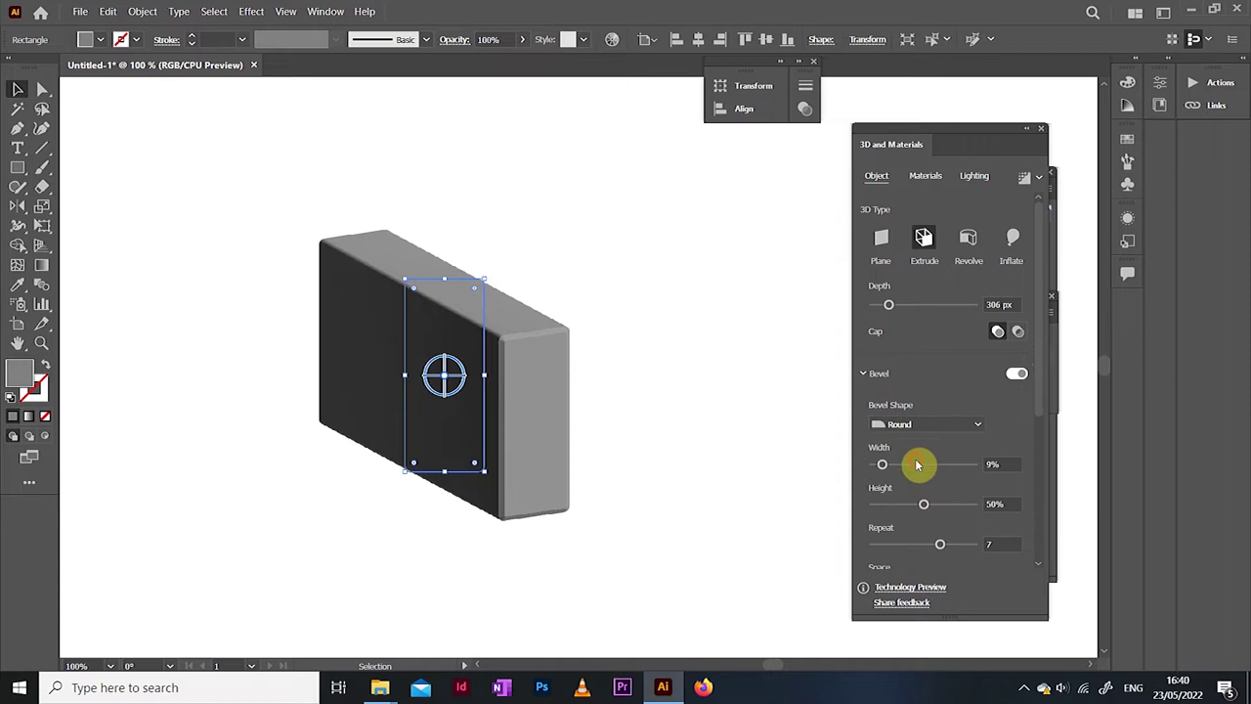
{"action": "left_click_drag", "start_coordinate": [938, 545], "coordinate": [857, 545]}
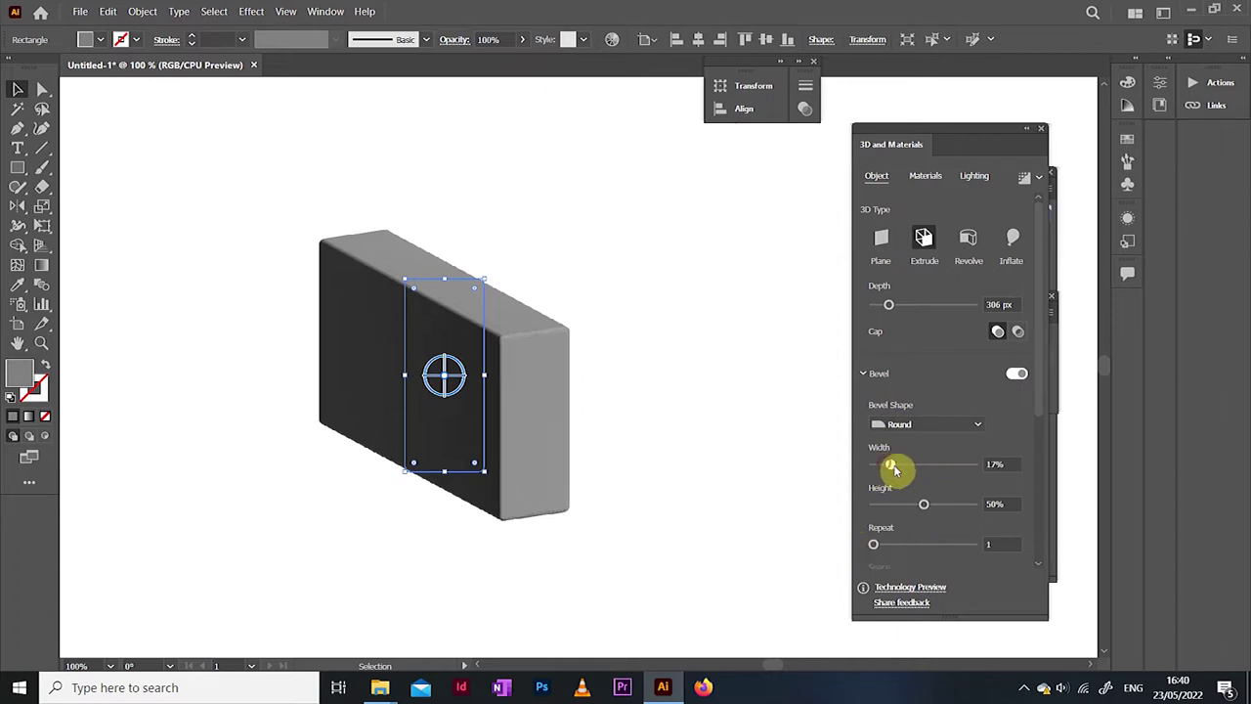
{"action": "left_click_drag", "start_coordinate": [892, 469], "coordinate": [894, 468]}
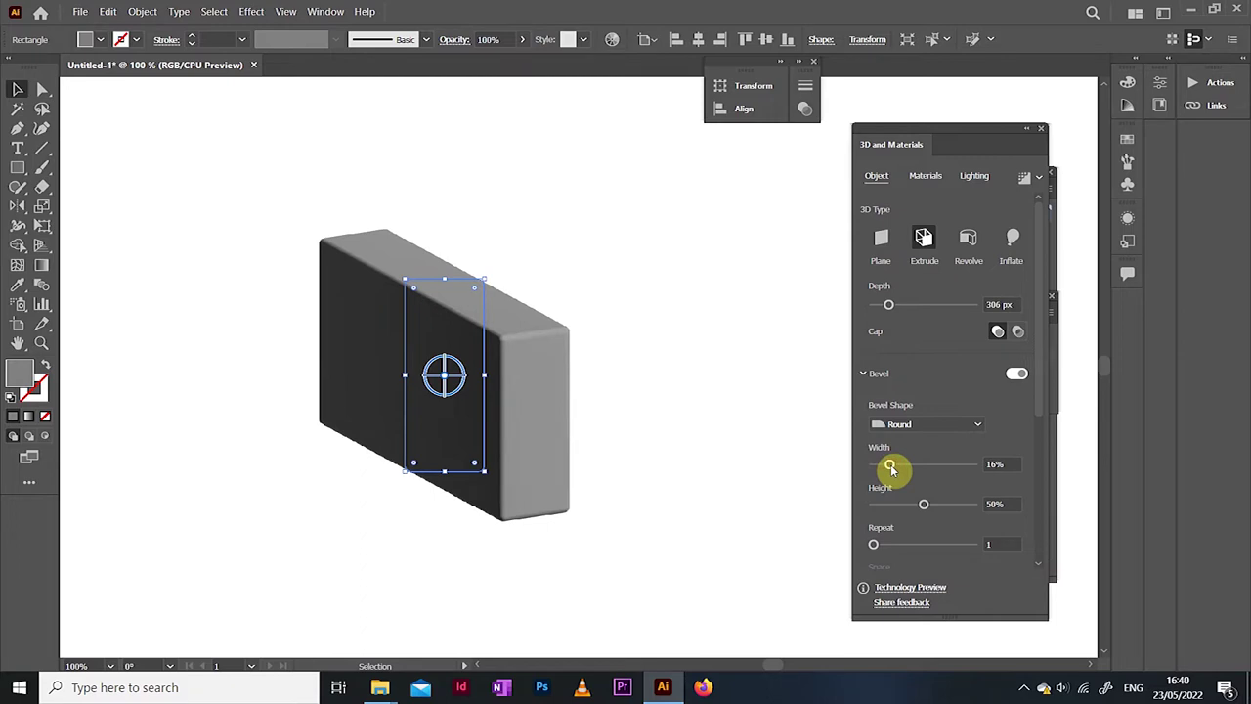
Step: Draw a wide, low rectangle to the right of the upright block, extrude it to a depth of 50 px and switch on its bevel
{"action": "key", "text": "ctrl+minus"}
{"action": "key", "text": "ctrl+shift+a"}
{"action": "key", "text": "m"}
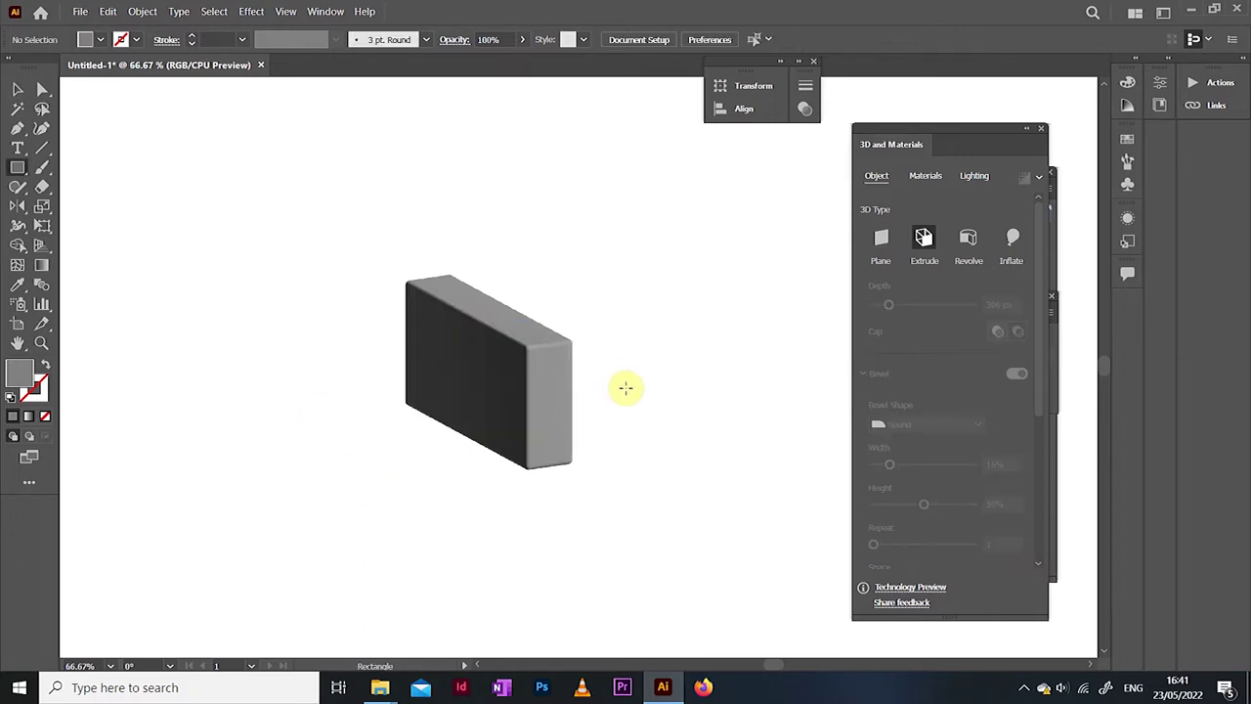
{"action": "left_click_drag", "start_coordinate": [592, 388], "coordinate": [764, 436]}
{"action": "left_click", "coordinate": [925, 239]}
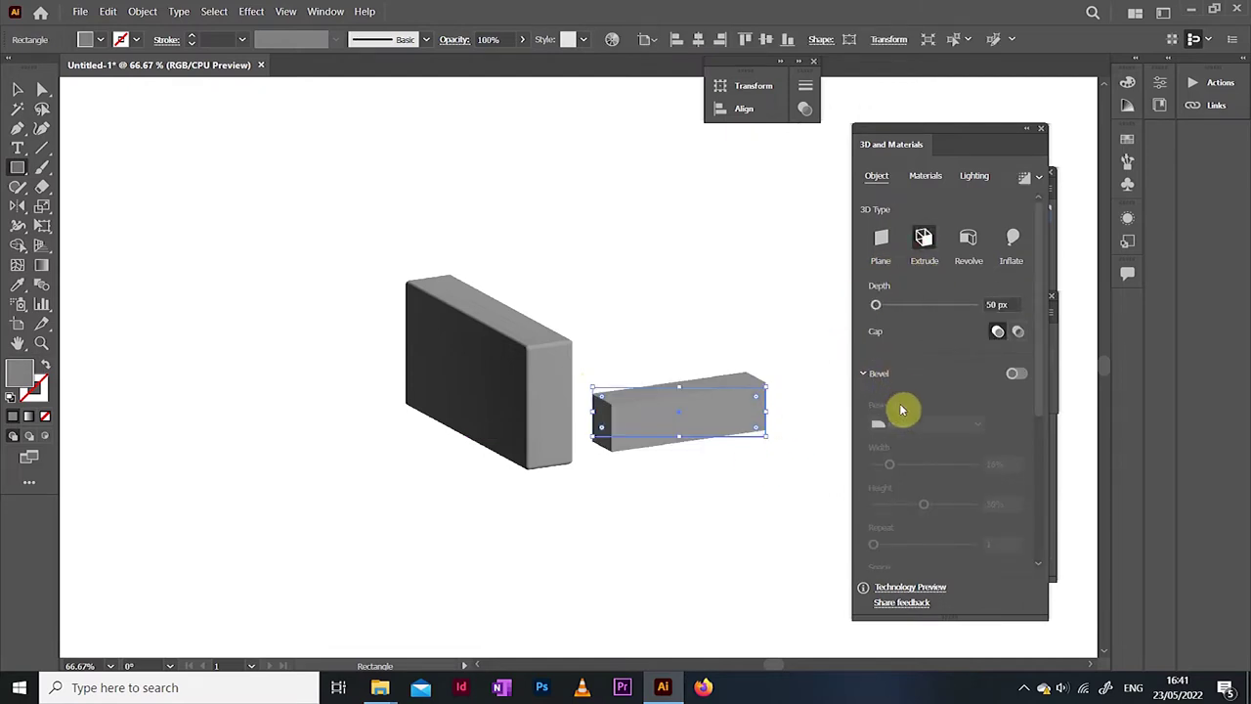
{"action": "left_click", "coordinate": [1016, 375]}
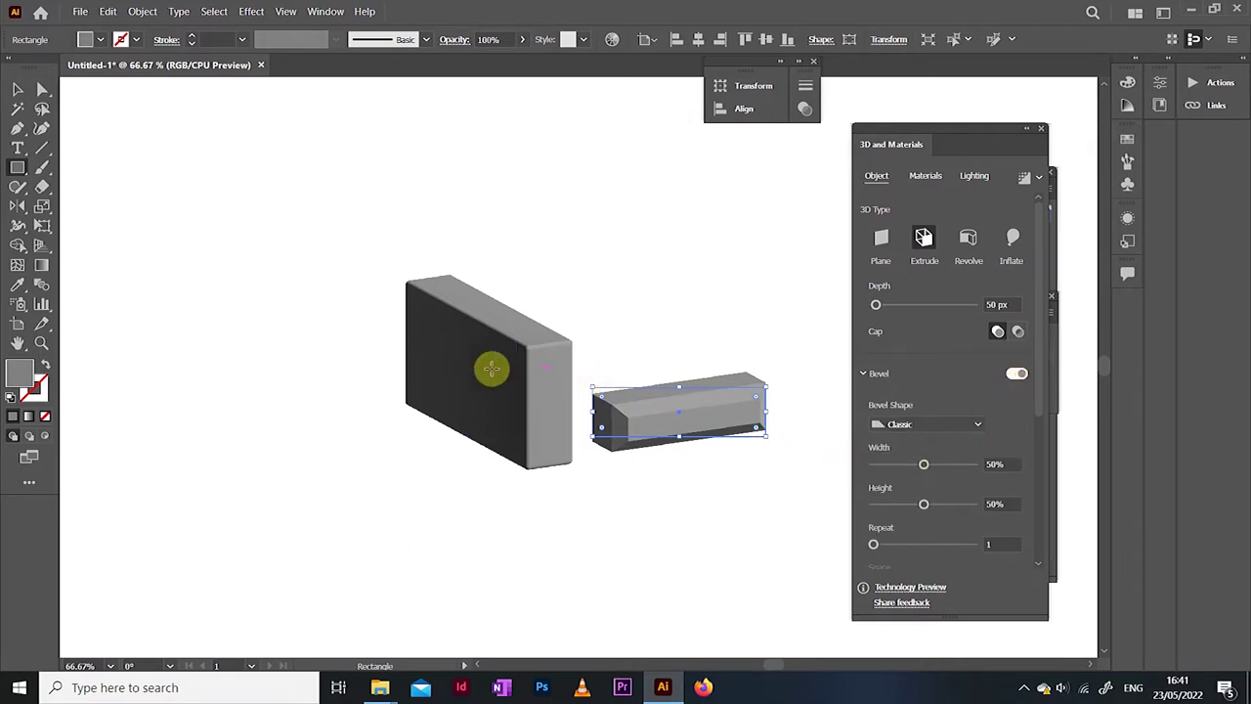
Step: Give the low block a Round bevel with 16% width, matching the upright block, and set its extrusion depth to 319 px
{"action": "left_click", "coordinate": [10, 74]}
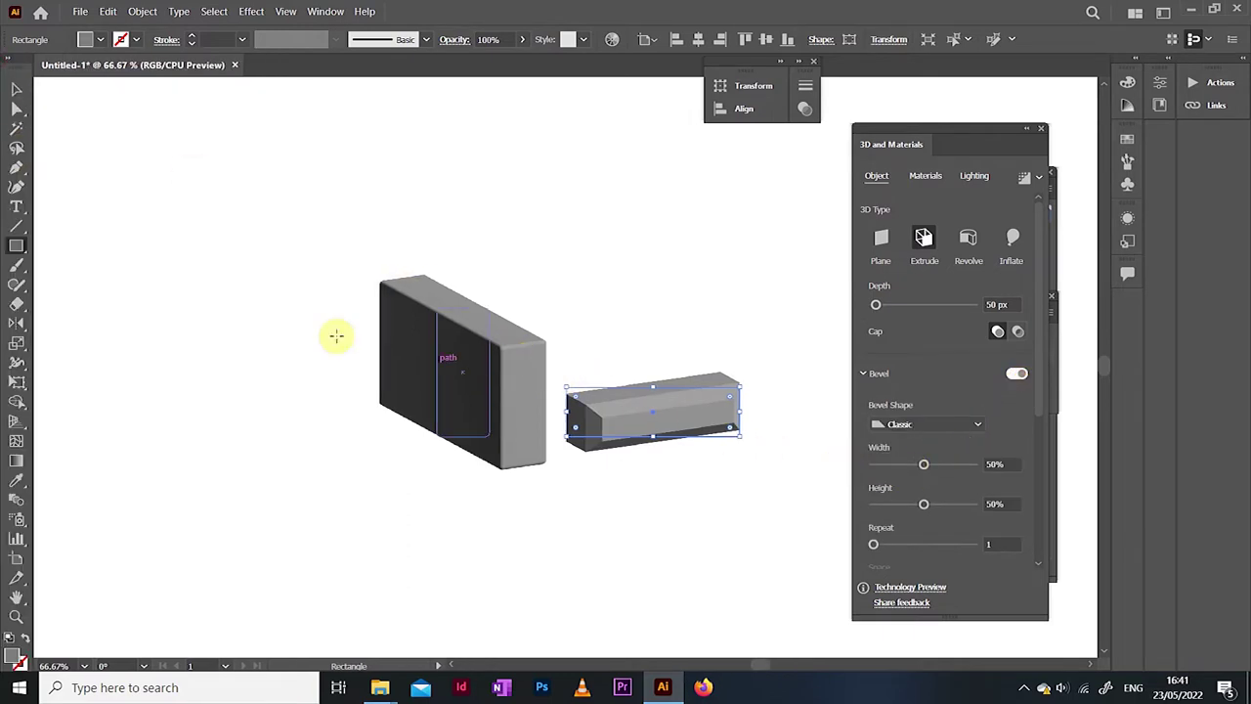
{"action": "left_click", "coordinate": [13, 90]}
{"action": "left_click", "coordinate": [447, 346]}
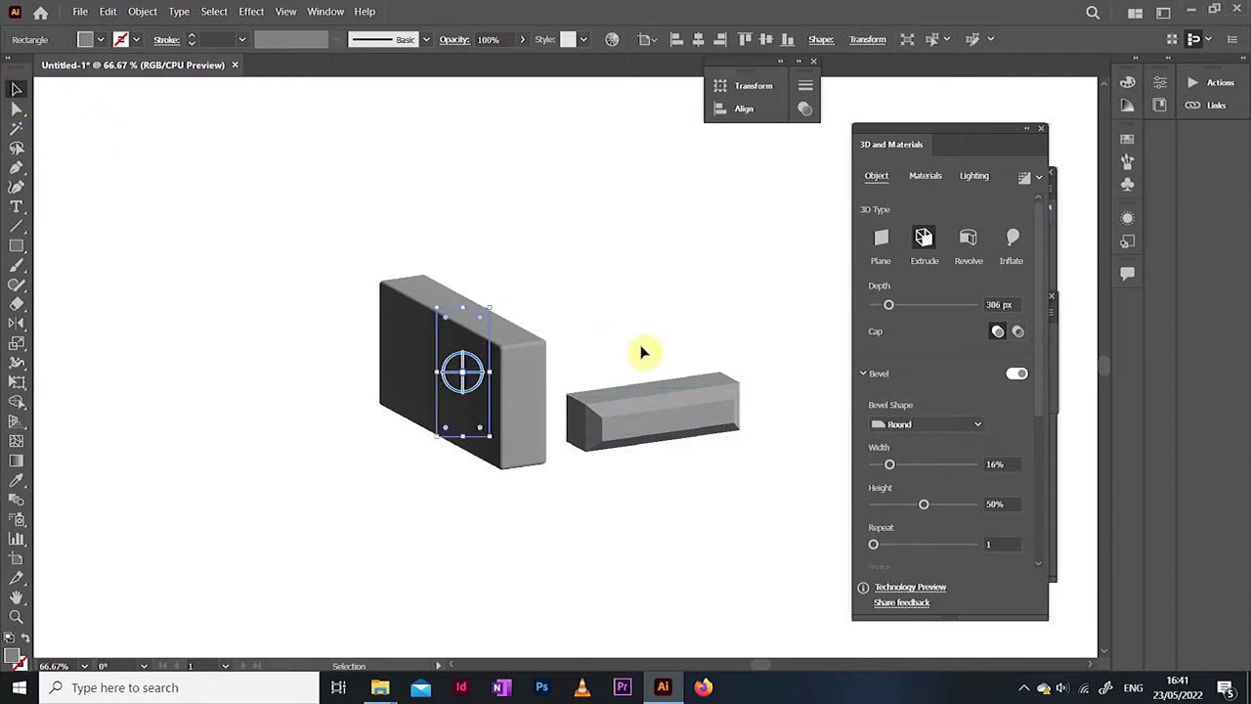
{"action": "left_click", "coordinate": [655, 427]}
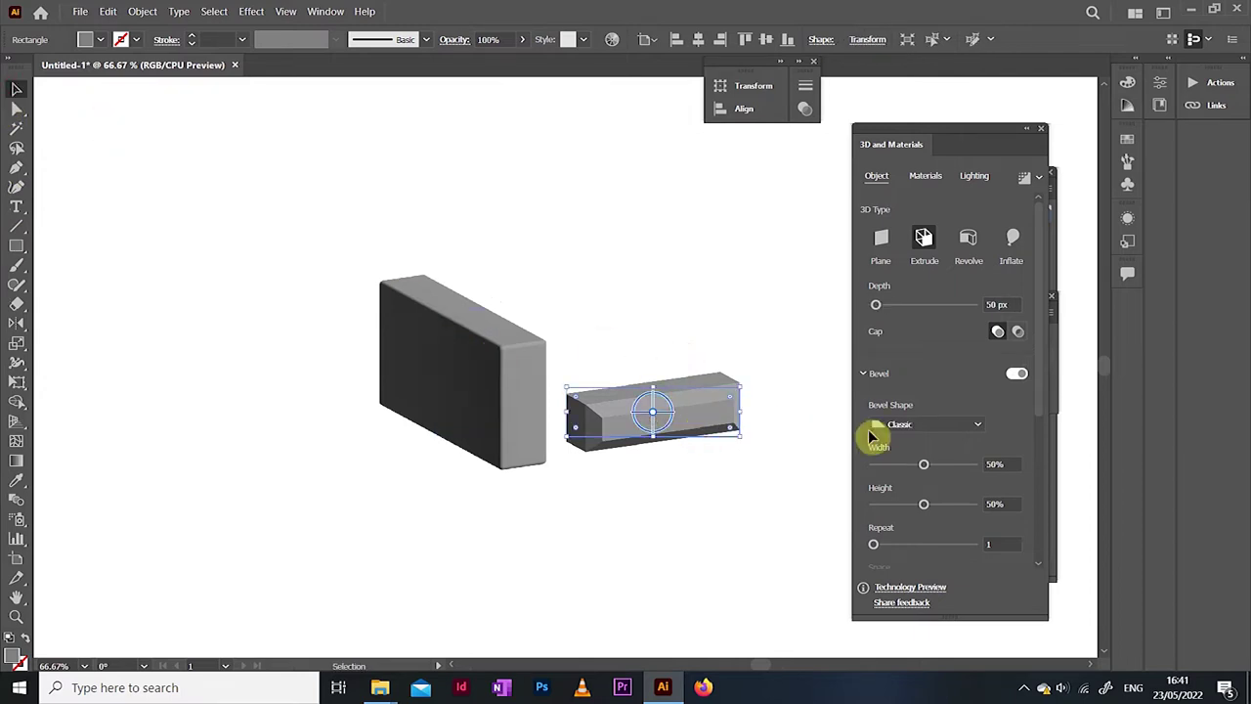
{"action": "left_click", "coordinate": [1004, 463]}
{"action": "type", "text": "1"}
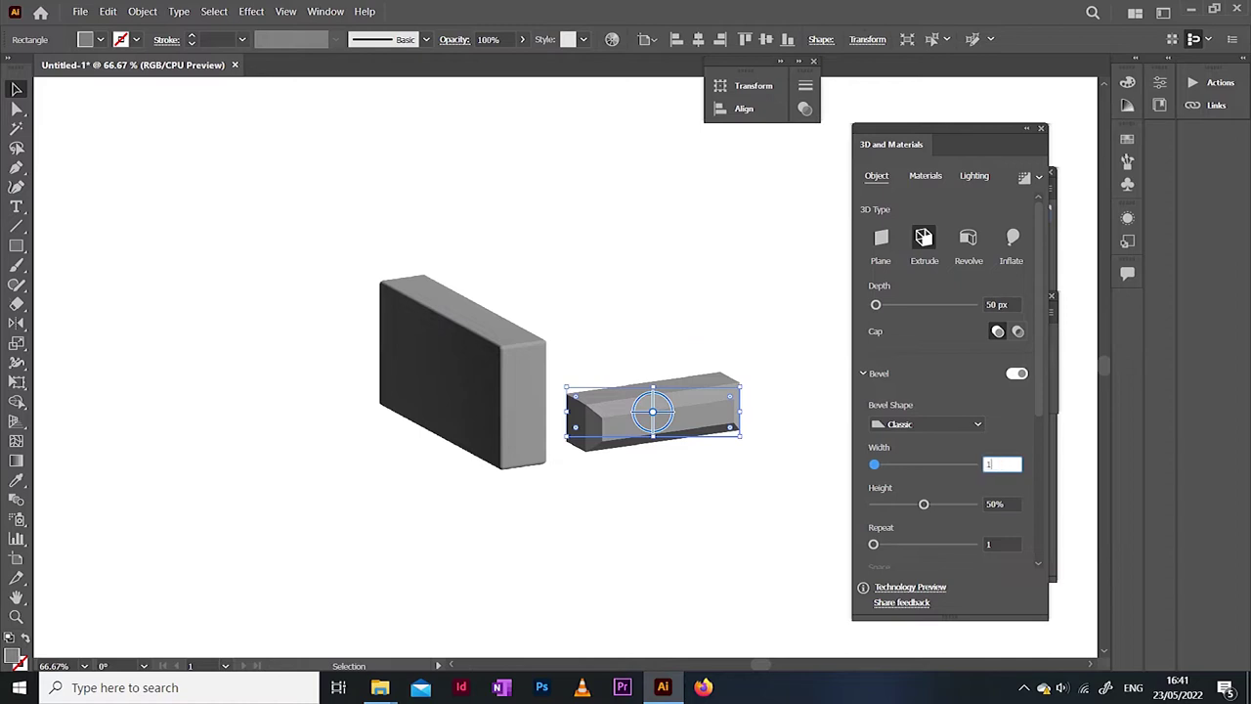
{"action": "type", "text": "6"}
{"action": "key", "text": "Return"}
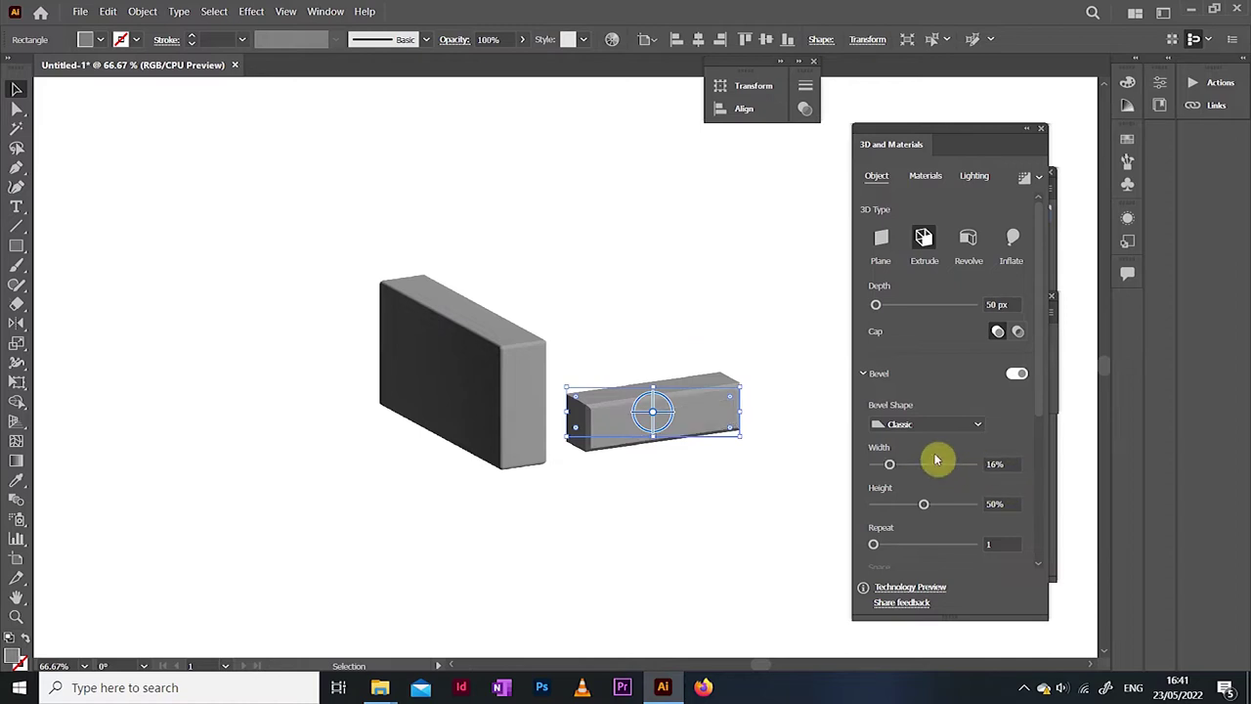
{"action": "left_click", "coordinate": [921, 425]}
{"action": "left_click", "coordinate": [921, 459]}
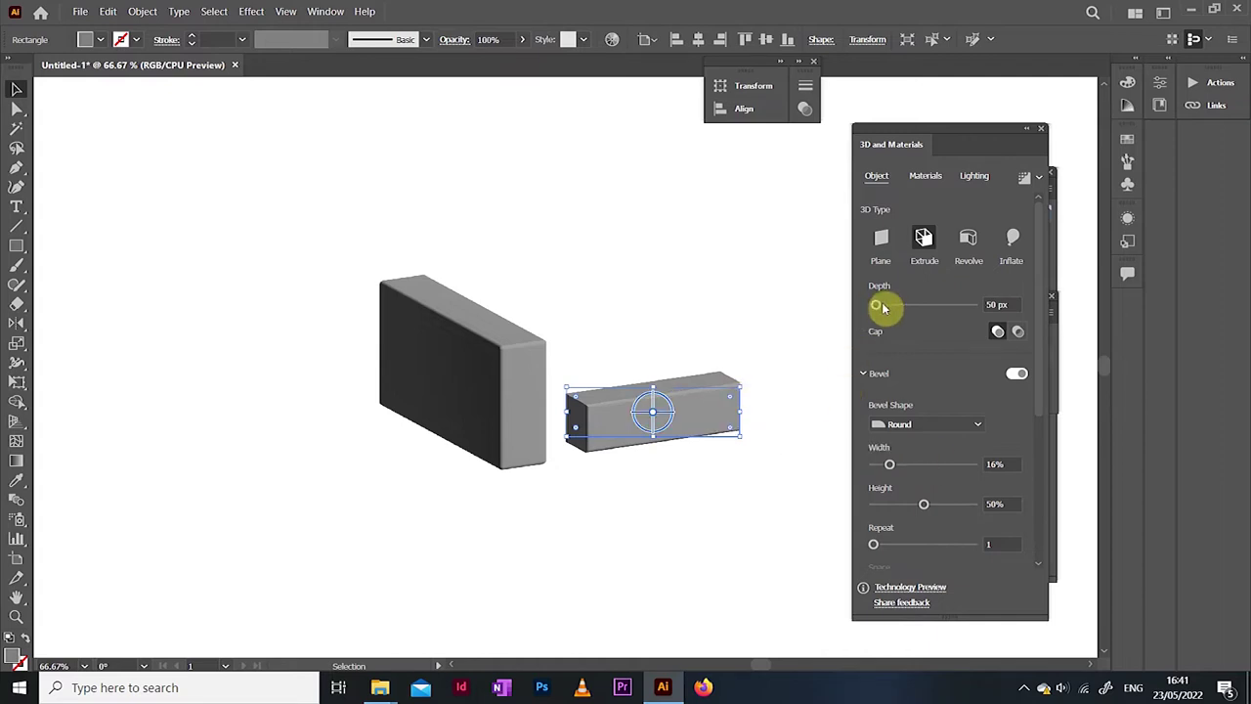
{"action": "left_click_drag", "start_coordinate": [886, 306], "coordinate": [890, 307]}
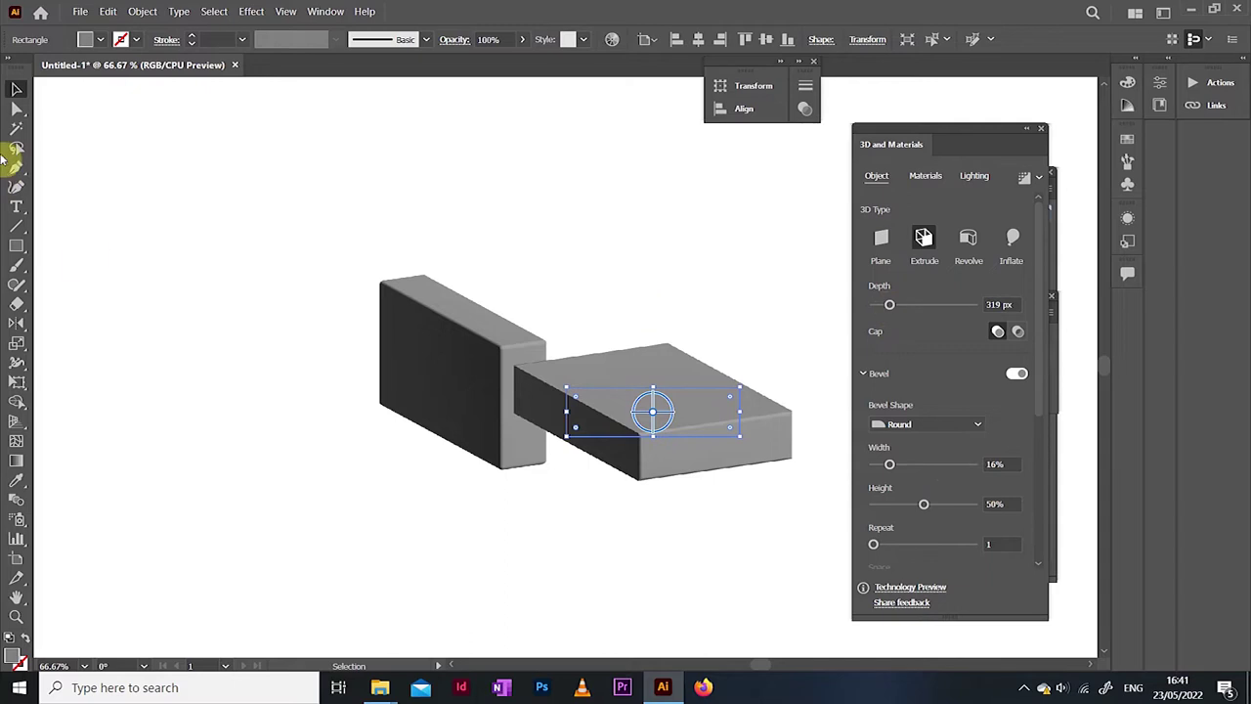
Step: Bring the upright block to the front and move it against the low seat block's left side as an armrest
{"action": "left_click", "coordinate": [234, 159]}
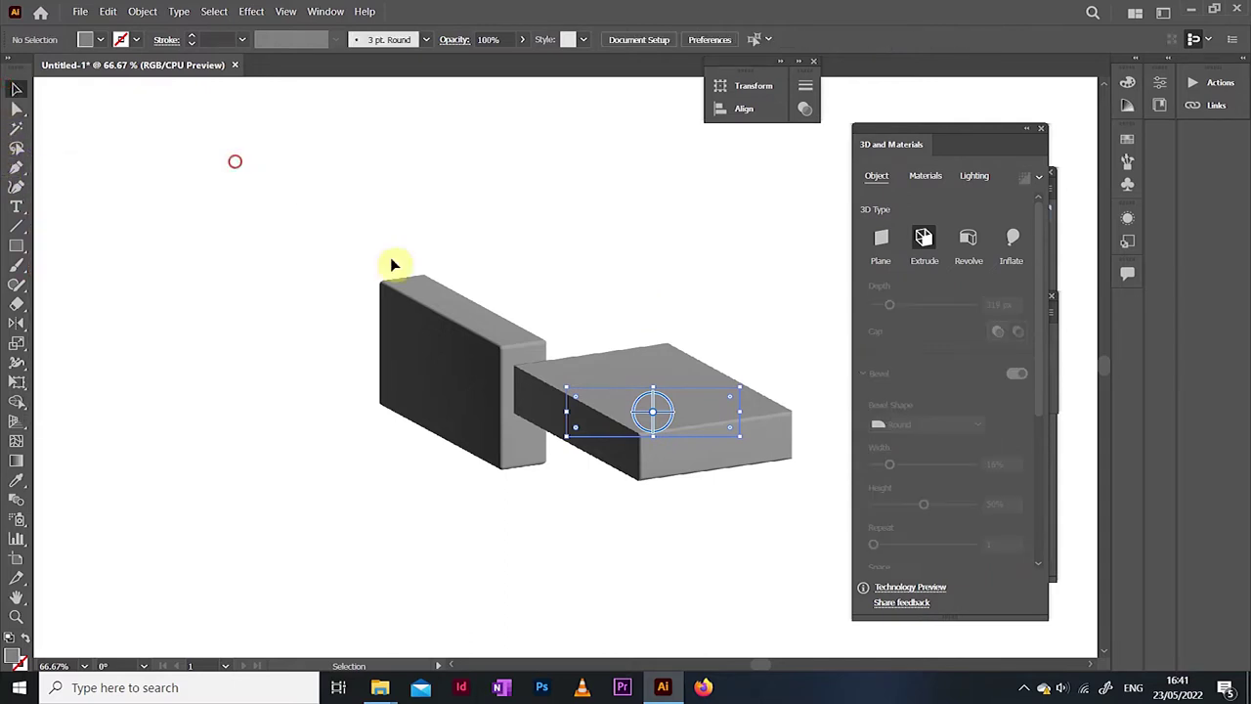
{"action": "right_click", "coordinate": [428, 320]}
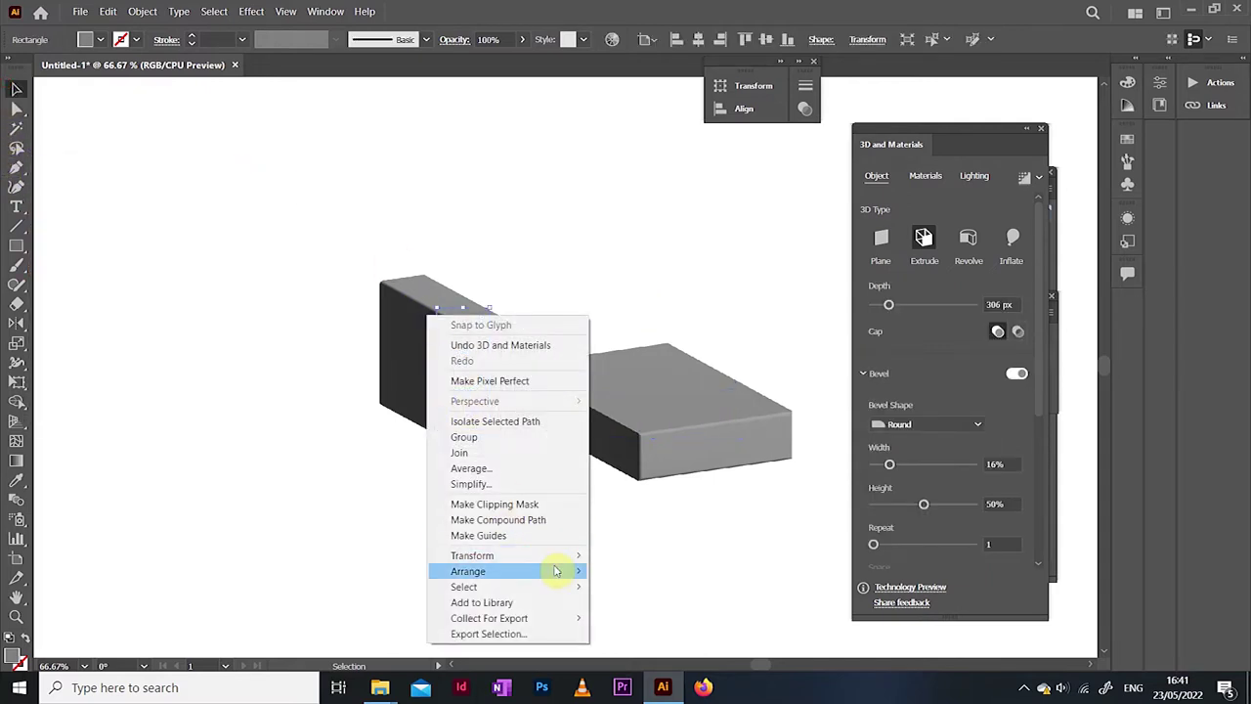
{"action": "mouse_move", "coordinate": [557, 571]}
{"action": "left_click", "coordinate": [626, 573]}
{"action": "left_click_drag", "start_coordinate": [461, 326], "coordinate": [505, 349]}
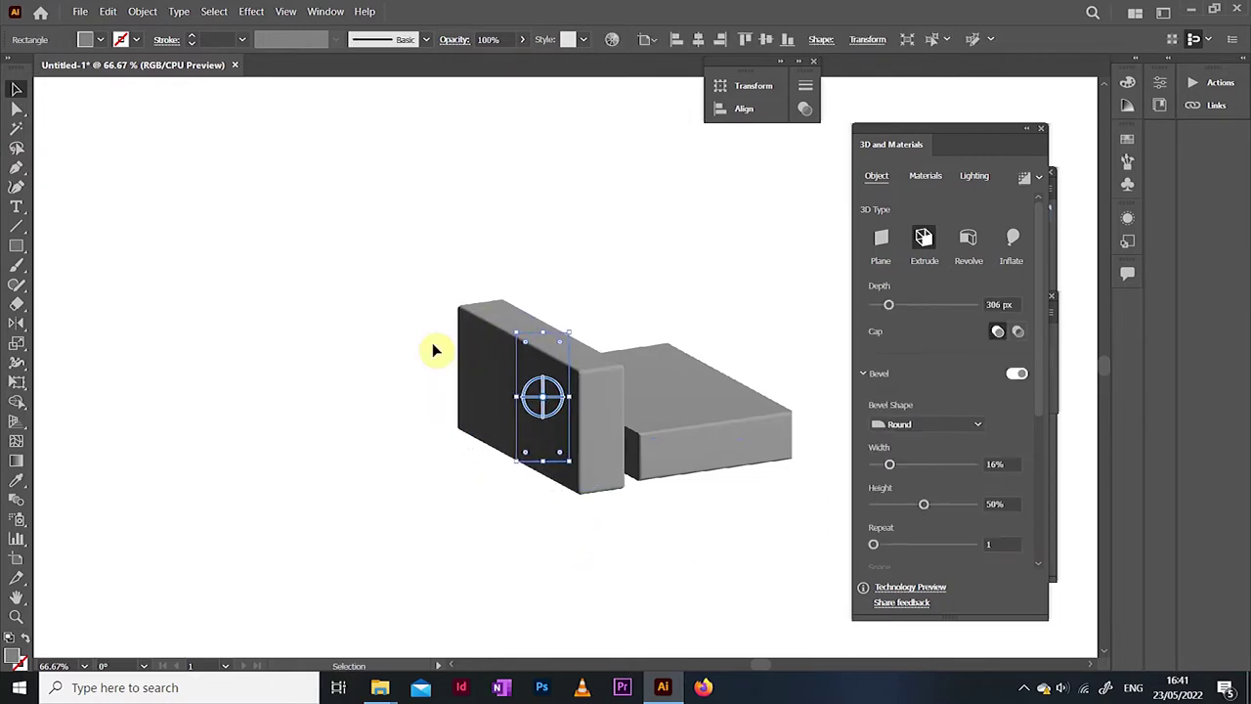
{"action": "left_click_drag", "start_coordinate": [341, 356], "coordinate": [398, 365]}
{"action": "left_click", "coordinate": [433, 479]}
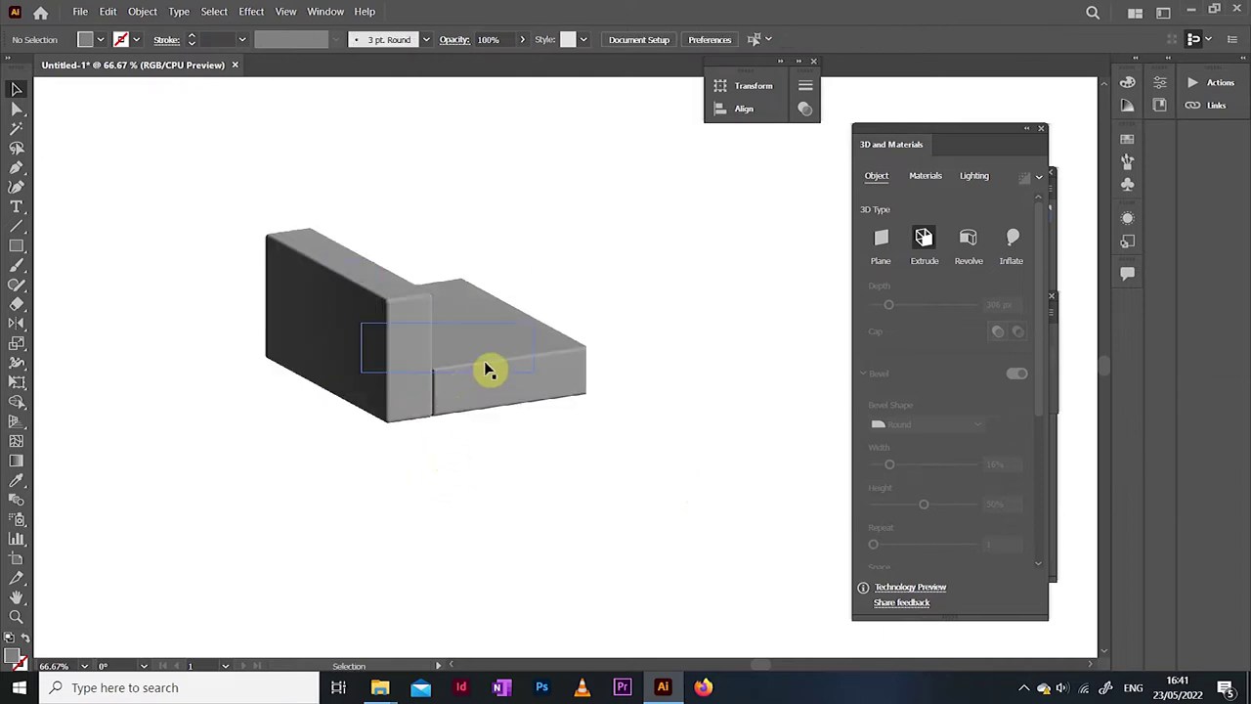
Step: Duplicate the seat block directly to its right and send the copy behind the first seat so their edges line up
{"action": "left_click_drag", "start_coordinate": [489, 370], "coordinate": [662, 357]}
{"action": "right_click", "coordinate": [559, 372]}
{"action": "left_click", "coordinate": [767, 603]}
{"action": "left_click", "coordinate": [522, 445]}
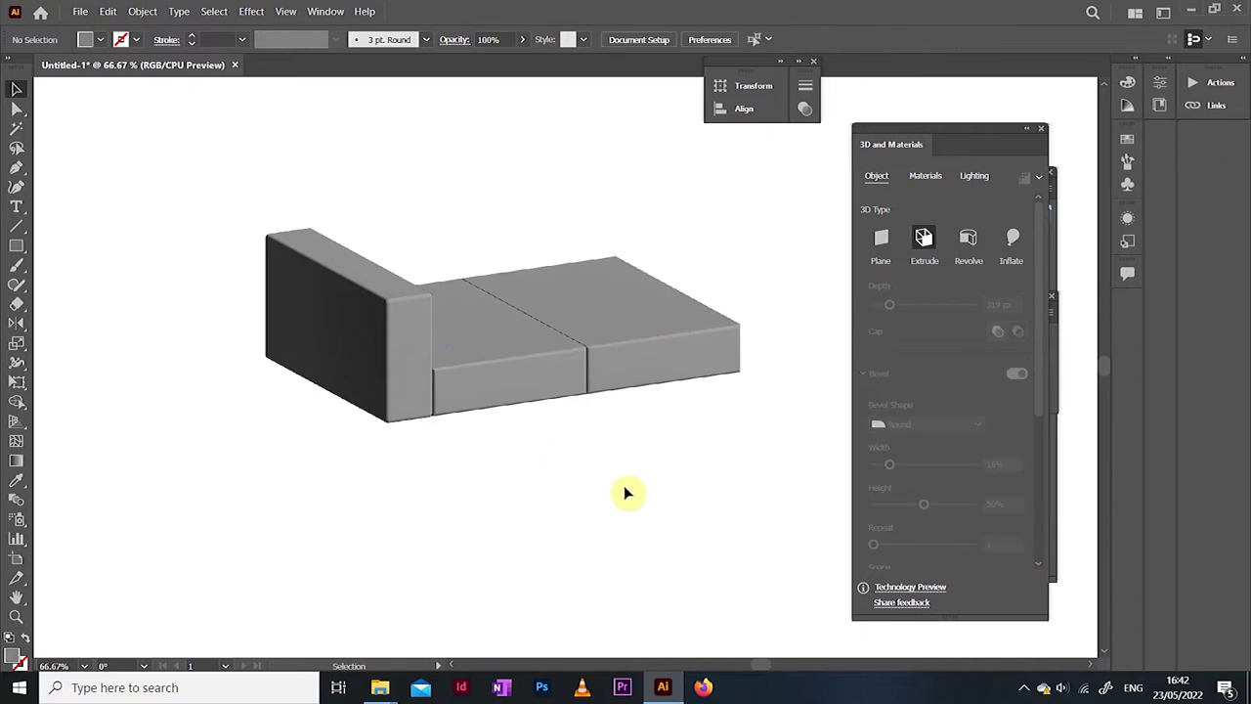
Step: Add a third seat block by duplicating a seat to the right end of the row and sending it to the back
{"action": "scroll", "coordinate": [630, 473], "scroll_direction": "up", "scroll_amount": 1}
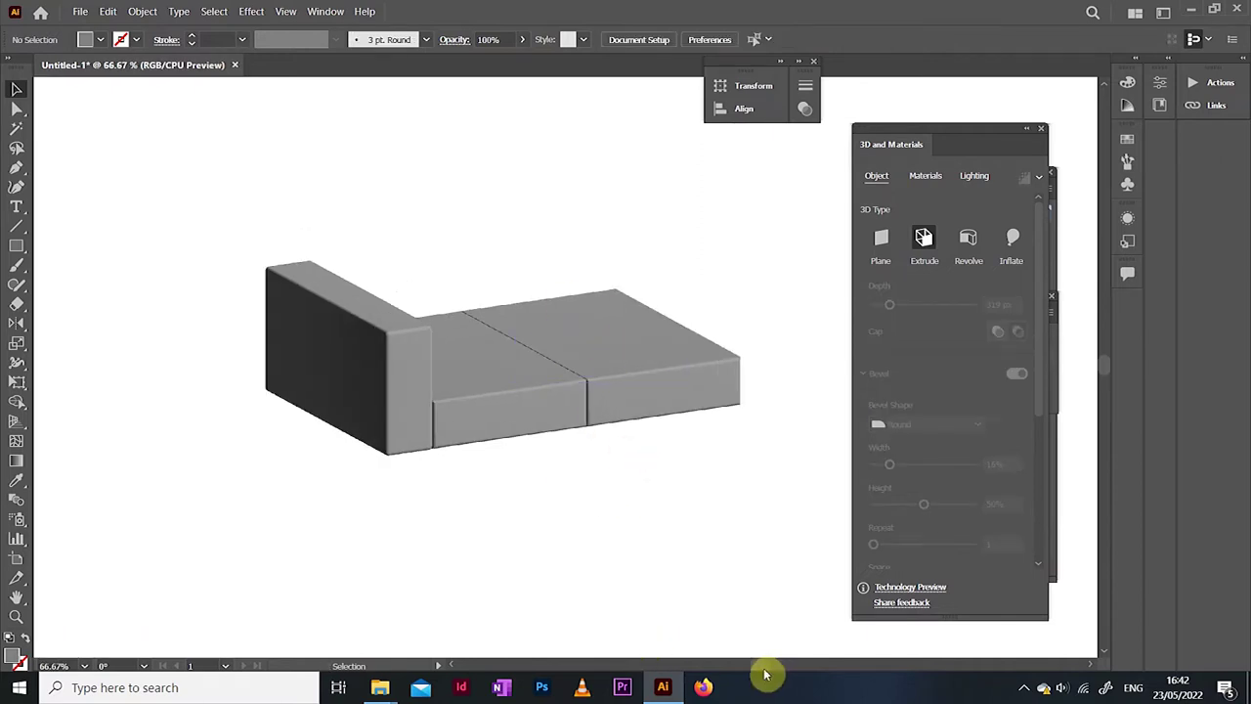
{"action": "scroll", "coordinate": [606, 537], "scroll_direction": "right", "scroll_amount": 2}
{"action": "left_click_drag", "start_coordinate": [466, 404], "coordinate": [624, 360]}
{"action": "right_click", "coordinate": [575, 361]}
{"action": "mouse_move", "coordinate": [626, 284]}
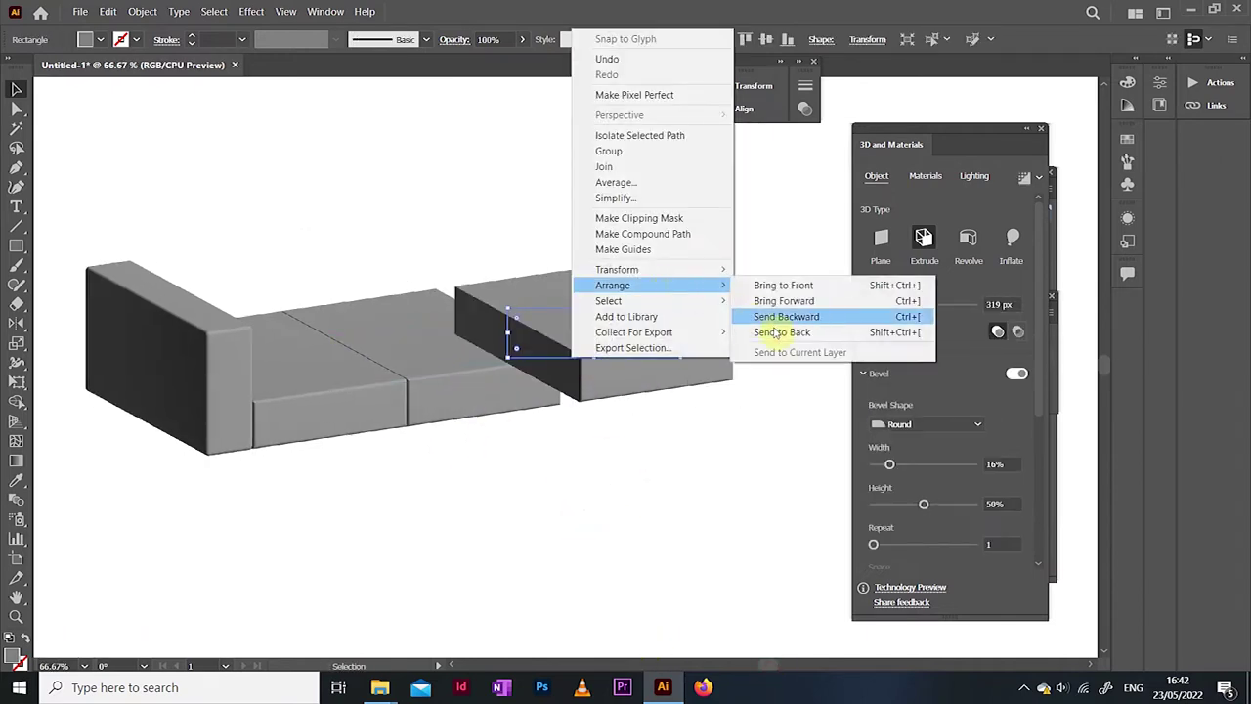
{"action": "left_click", "coordinate": [777, 332]}
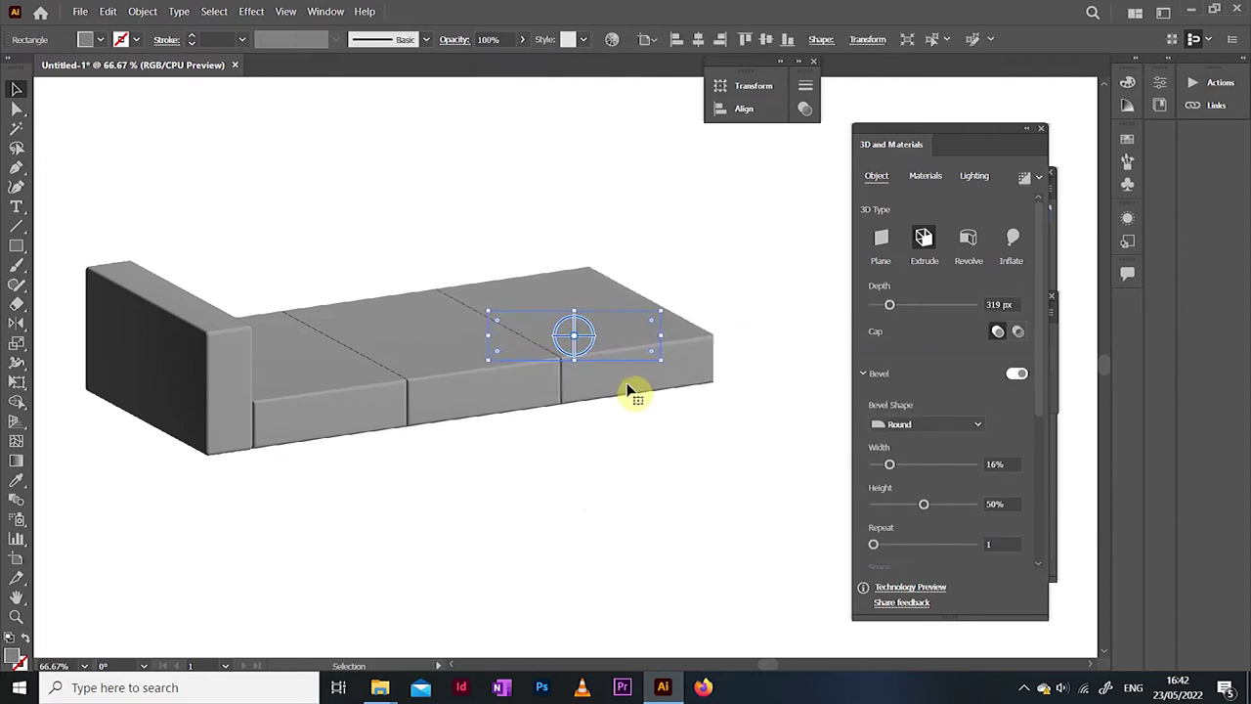
Step: Lengthen the third seat's extrusion depth to 644 px and shift it down and right to align its rear edge with the other seats
{"action": "left_click_drag", "start_coordinate": [892, 305], "coordinate": [905, 305]}
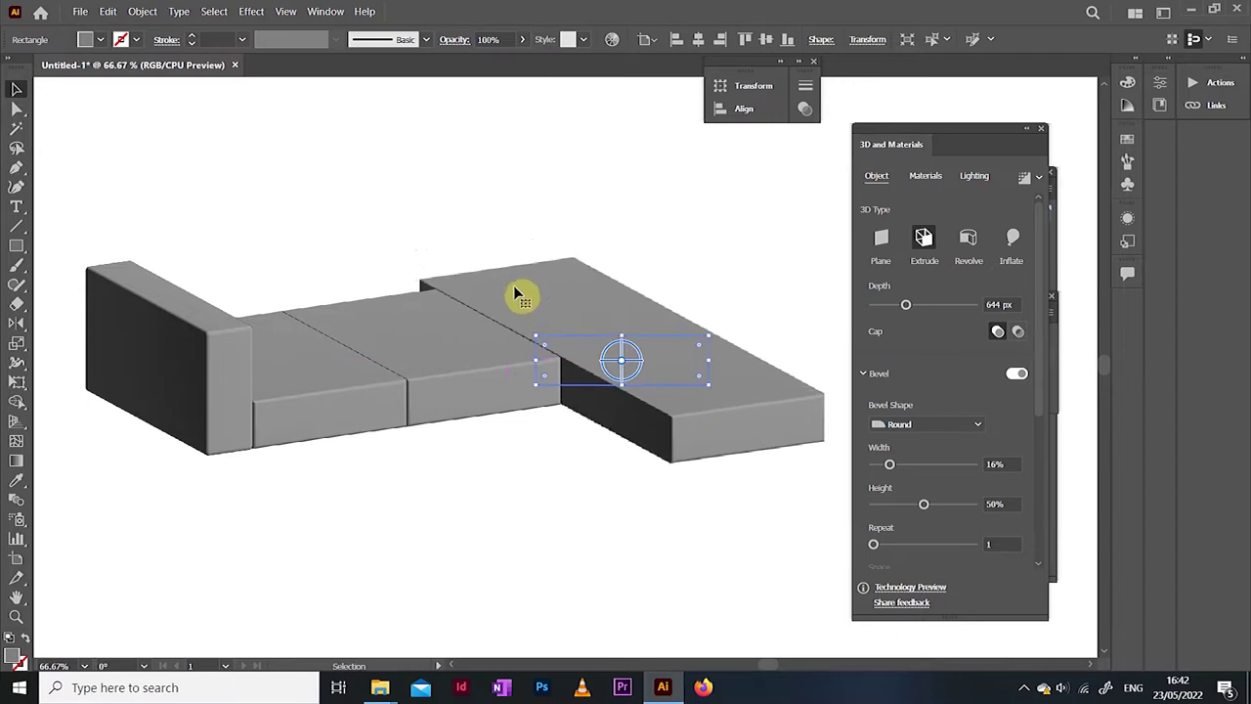
{"action": "key", "text": "Down"}
{"action": "key", "text": "Down"}
{"action": "key", "text": "Down"}
{"action": "key", "text": "Down"}
{"action": "key", "text": "Down"}
{"action": "key", "text": "Down"}
{"action": "key", "text": "Down"}
{"action": "key", "text": "Down"}
{"action": "key", "text": "Right"}
{"action": "key", "text": "Right"}
{"action": "key", "text": "Right"}
{"action": "key", "text": "Right"}
{"action": "key", "text": "Right"}
{"action": "key", "text": "Right"}
{"action": "key", "text": "Right"}
{"action": "key", "text": "Right"}
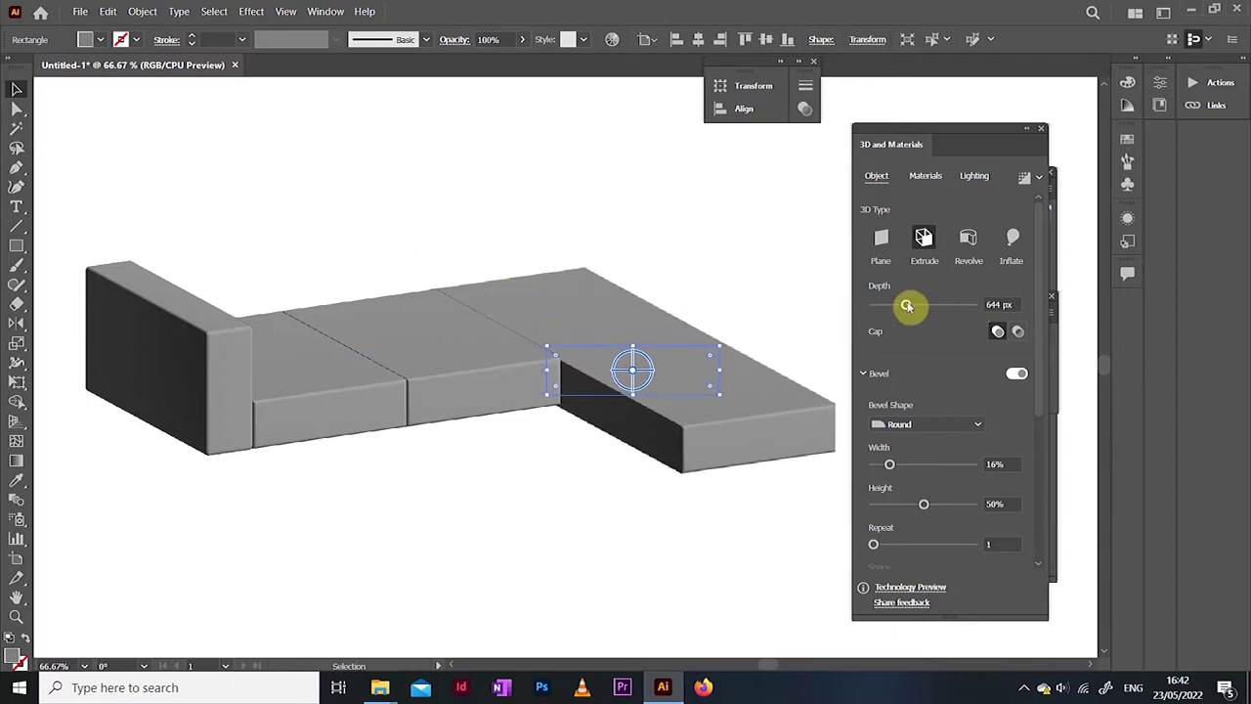
Step: Shorten the third seat block's extrusion depth to 600 px
{"action": "left_click_drag", "start_coordinate": [907, 305], "coordinate": [905, 306]}
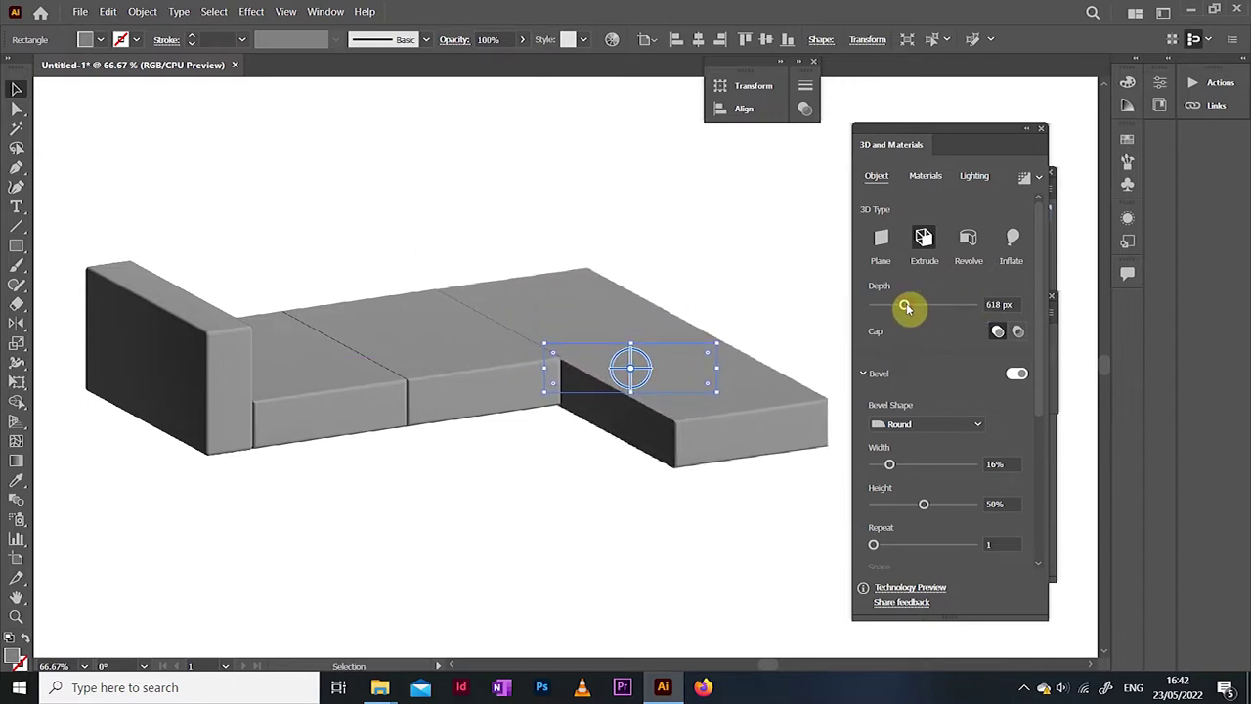
{"action": "left_click_drag", "start_coordinate": [1001, 305], "coordinate": [973, 314]}
{"action": "type", "text": "600"}
{"action": "key", "text": "Return"}
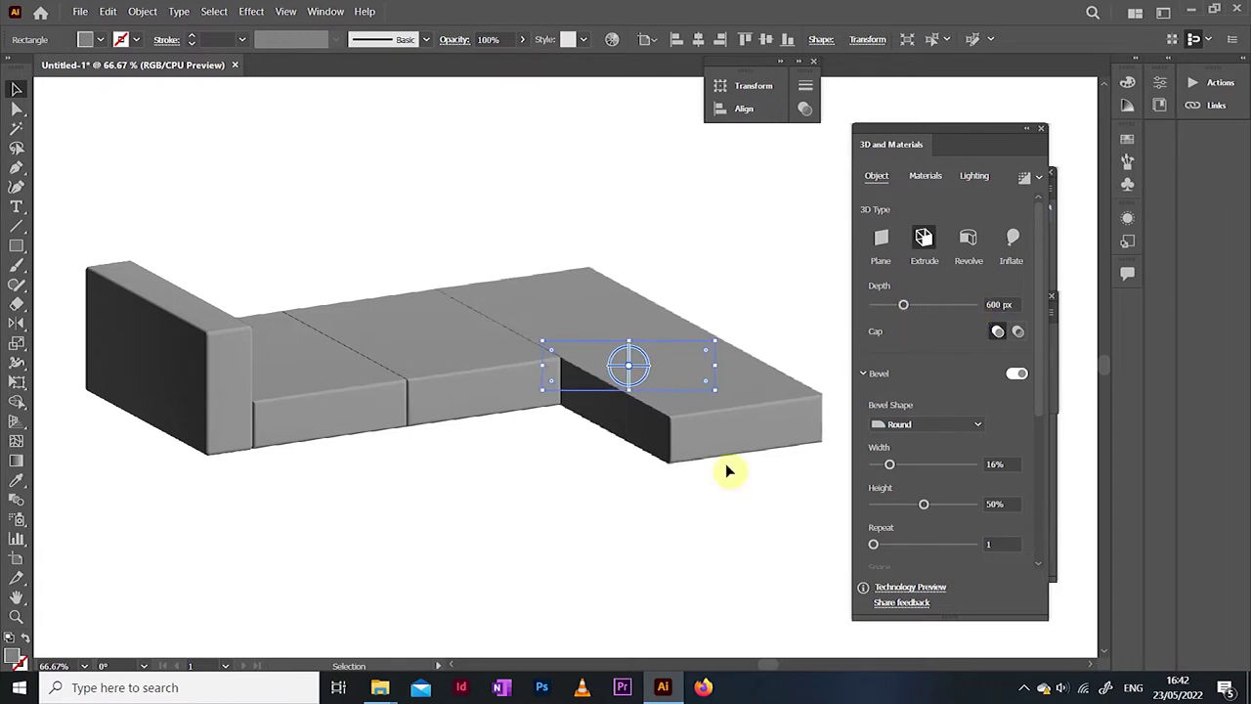
Step: Duplicate the armrest to the sofa's right end, send it to the back and shift it outward along the long seat
{"action": "left_click", "coordinate": [521, 499]}
{"action": "left_click_drag", "start_coordinate": [128, 382], "coordinate": [612, 339]}
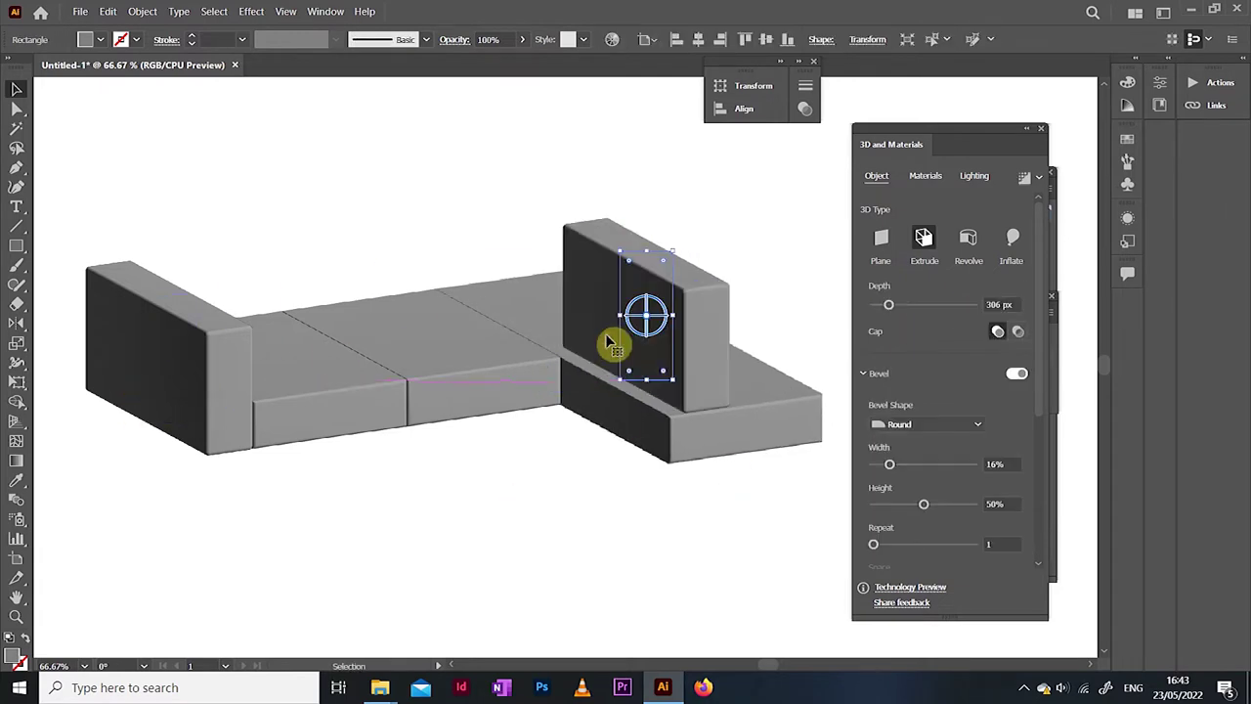
{"action": "right_click", "coordinate": [606, 335]}
{"action": "mouse_move", "coordinate": [752, 597]}
{"action": "left_click", "coordinate": [811, 639]}
{"action": "left_click", "coordinate": [670, 563]}
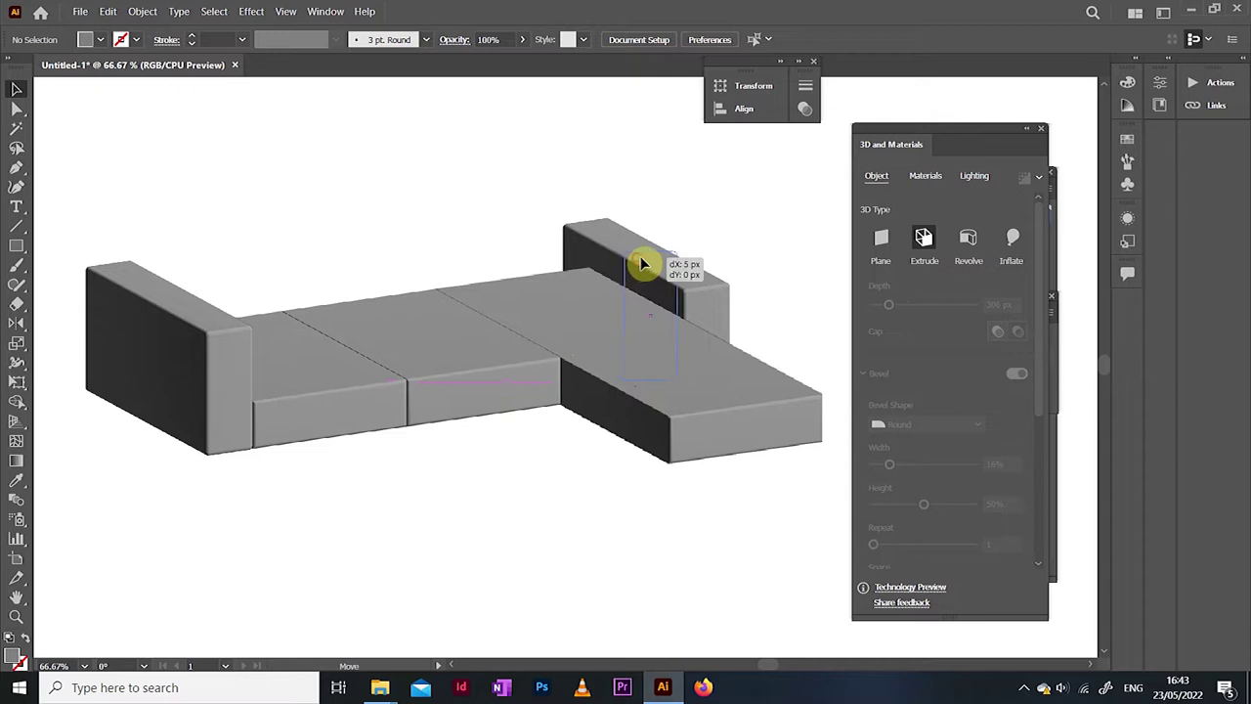
{"action": "left_click_drag", "start_coordinate": [641, 263], "coordinate": [662, 264]}
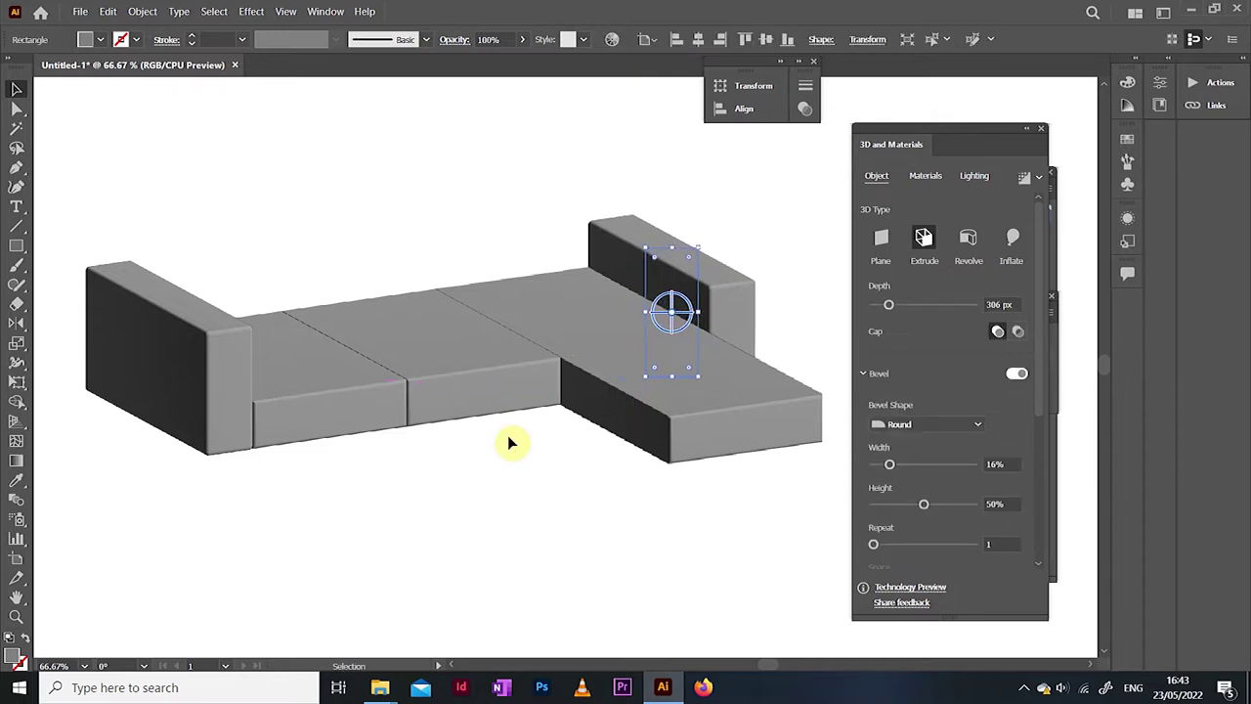
{"action": "left_click", "coordinate": [508, 472]}
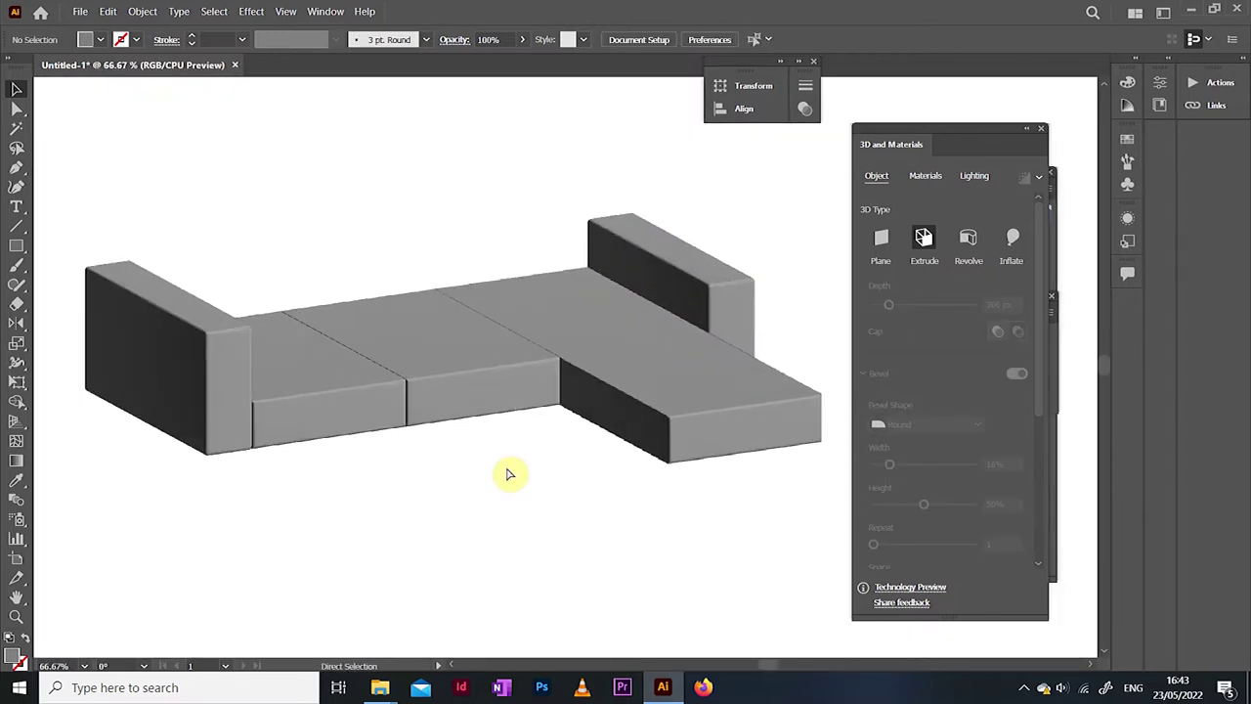
Step: Draw a rectangle above the seats, extrude it to a depth of 50 px and move it behind the left seat as a backrest
{"action": "scroll", "coordinate": [561, 526], "scroll_direction": "up", "scroll_amount": 1}
{"action": "left_click_drag", "start_coordinate": [766, 666], "coordinate": [768, 666]}
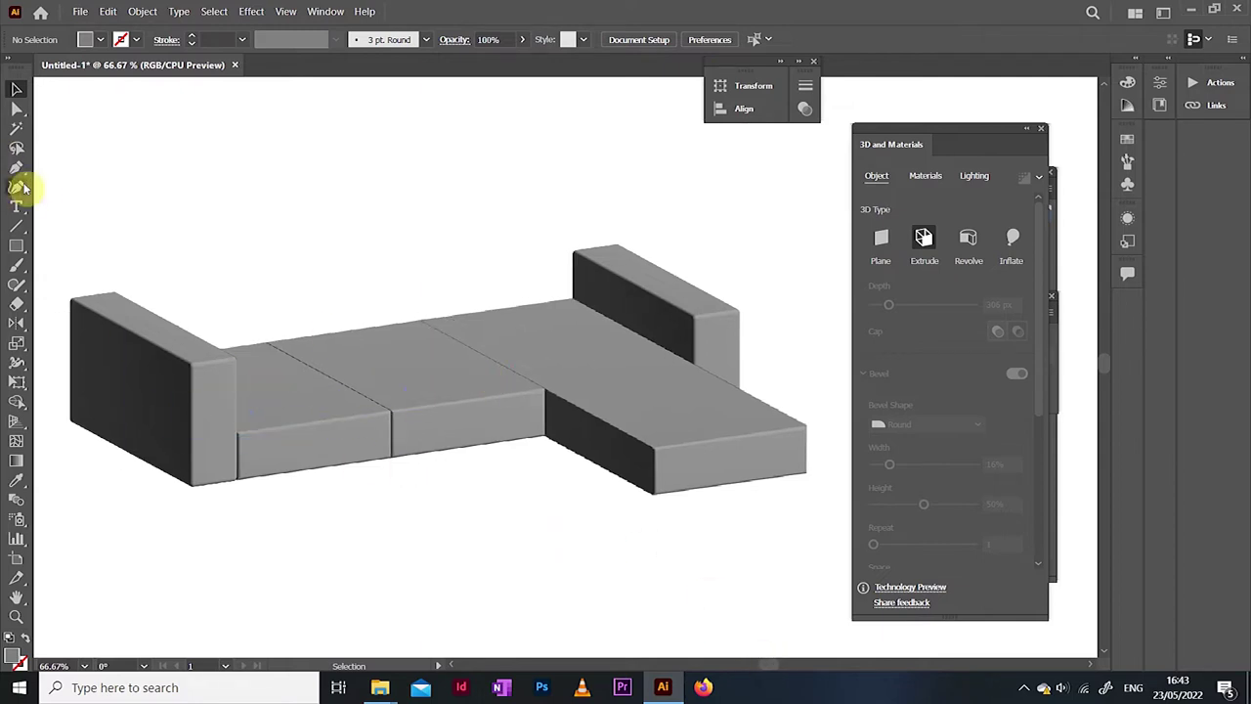
{"action": "left_click", "coordinate": [15, 245]}
{"action": "left_click_drag", "start_coordinate": [285, 232], "coordinate": [448, 319]}
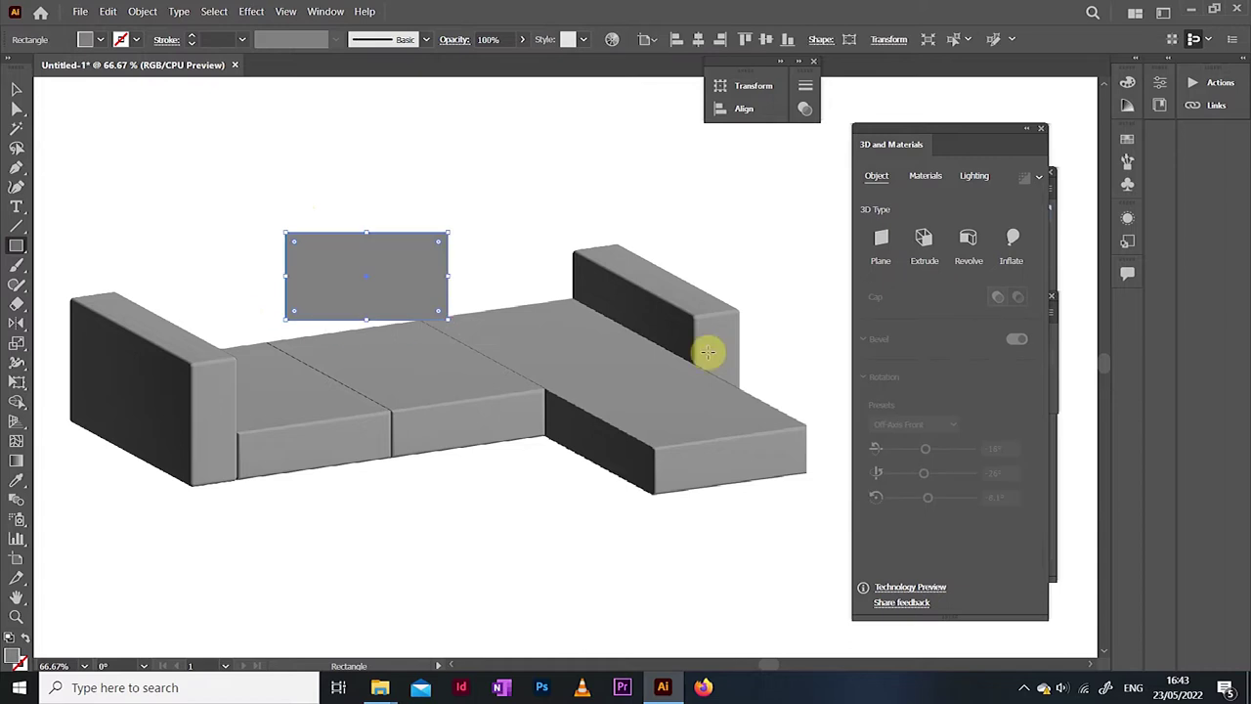
{"action": "left_click", "coordinate": [924, 237]}
{"action": "key", "text": "v"}
{"action": "left_click_drag", "start_coordinate": [319, 274], "coordinate": [201, 238]}
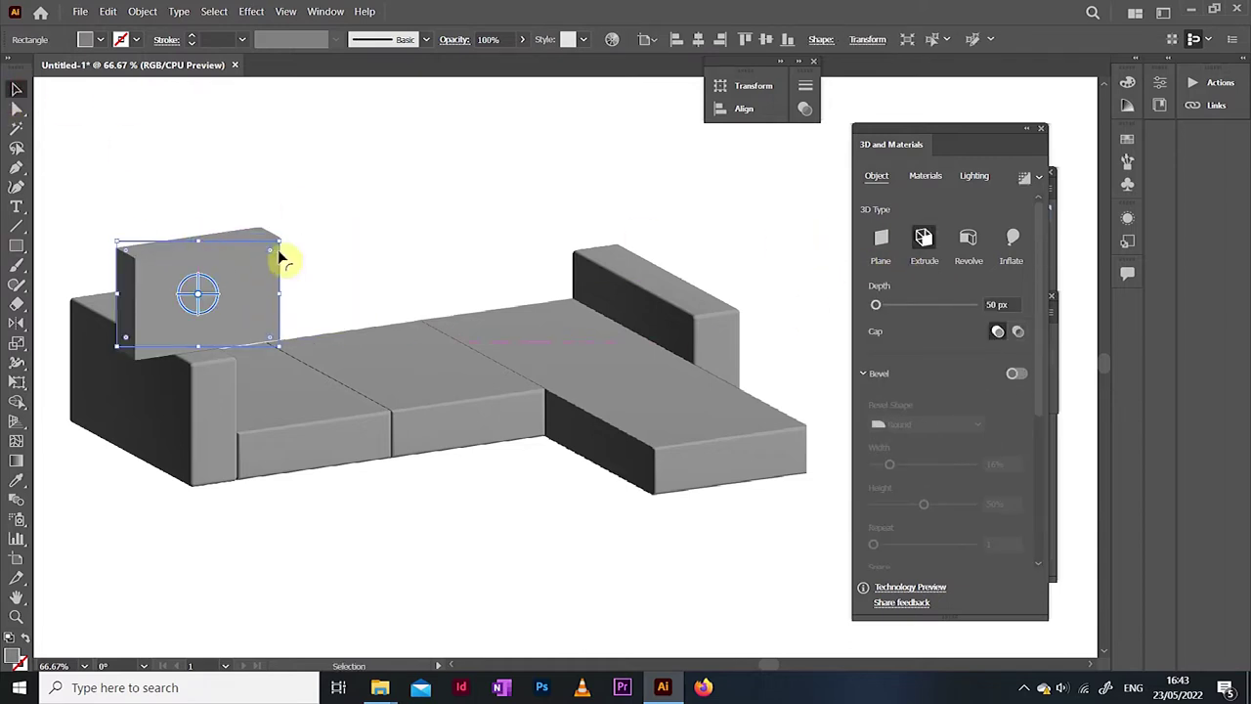
Step: Give the backrest block a Round bevel with 16% width
{"action": "left_click", "coordinate": [1018, 376]}
{"action": "type", "text": "1"}
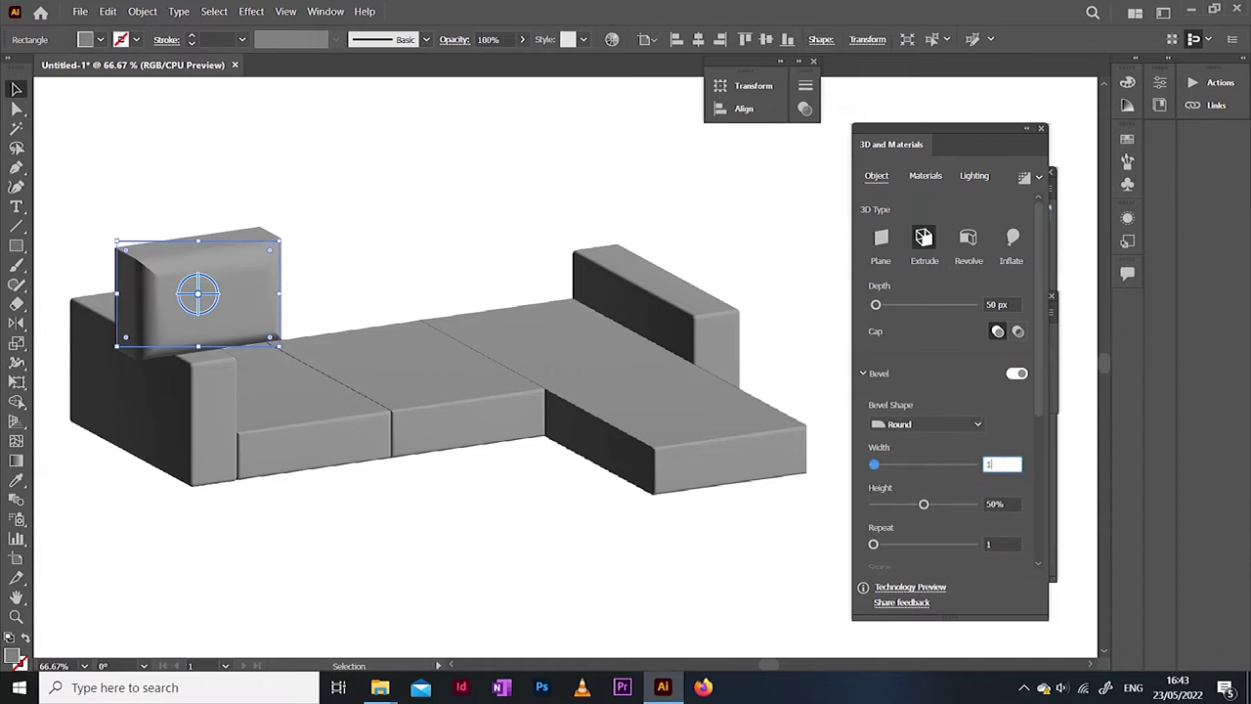
{"action": "type", "text": "6"}
{"action": "key", "text": "Return"}
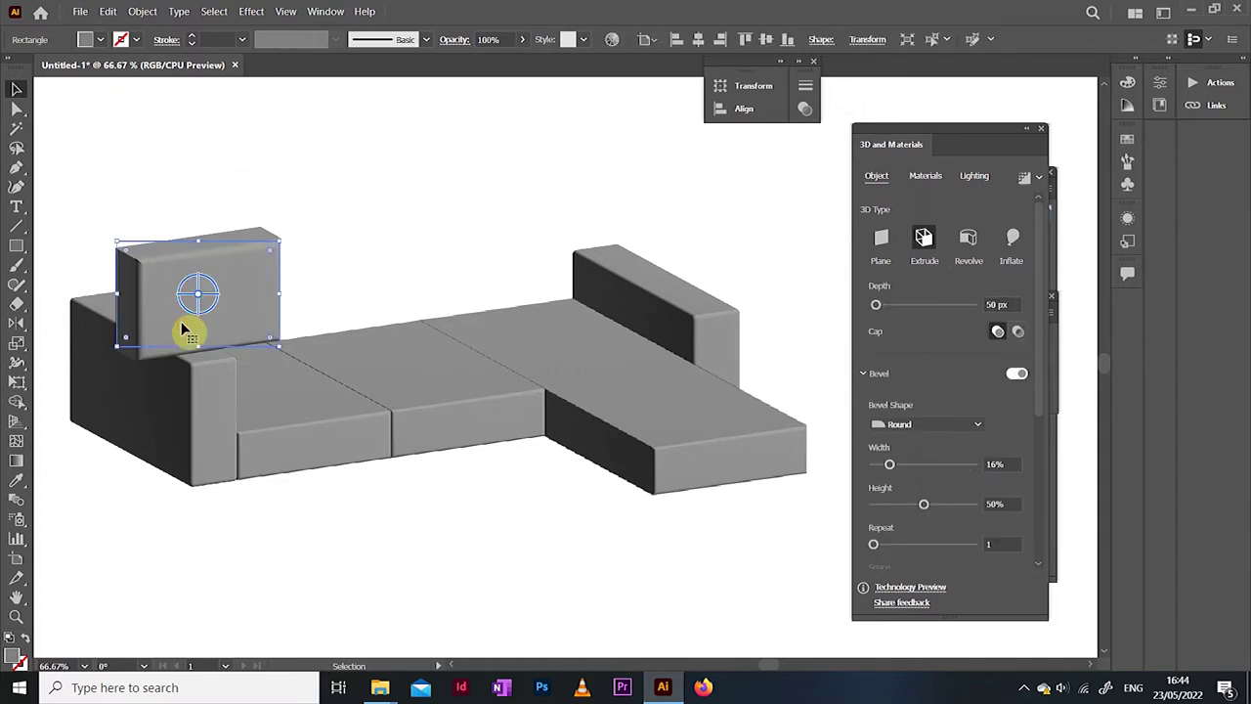
Step: Place the backrest behind the left armrest and seat, and narrow it slightly from its left side
{"action": "left_click", "coordinate": [121, 187]}
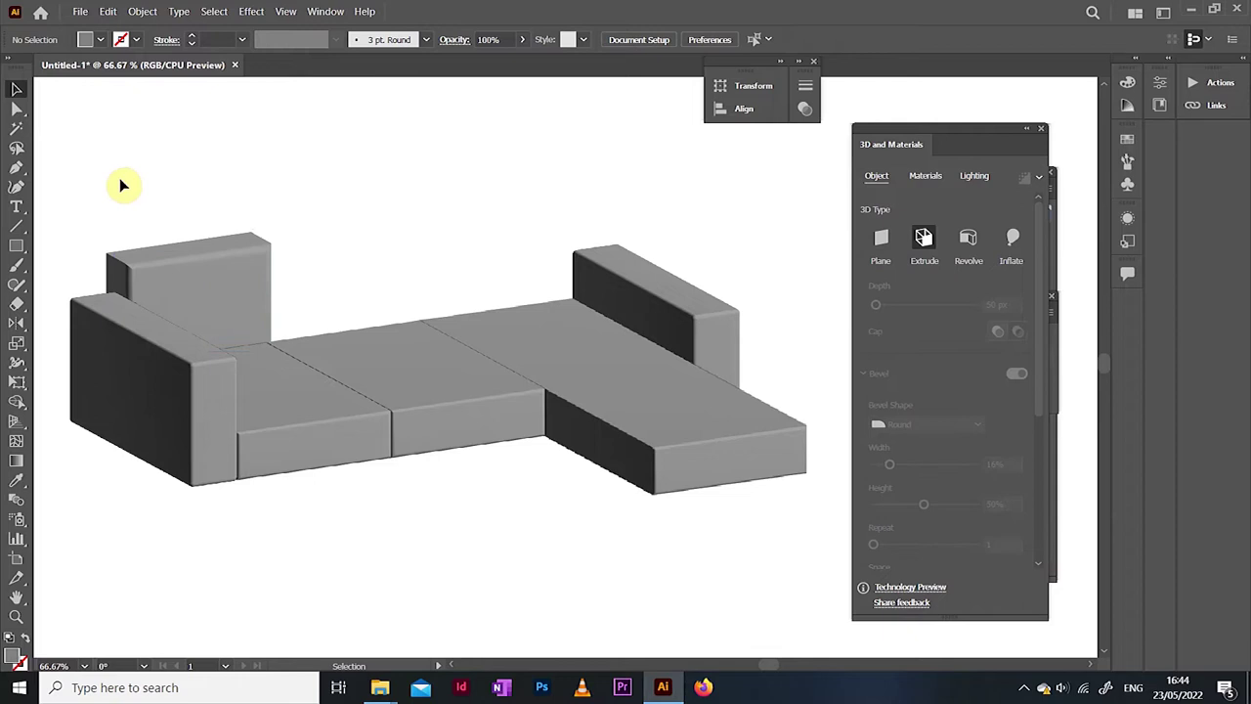
{"action": "left_click", "coordinate": [195, 281]}
{"action": "left_click", "coordinate": [88, 222]}
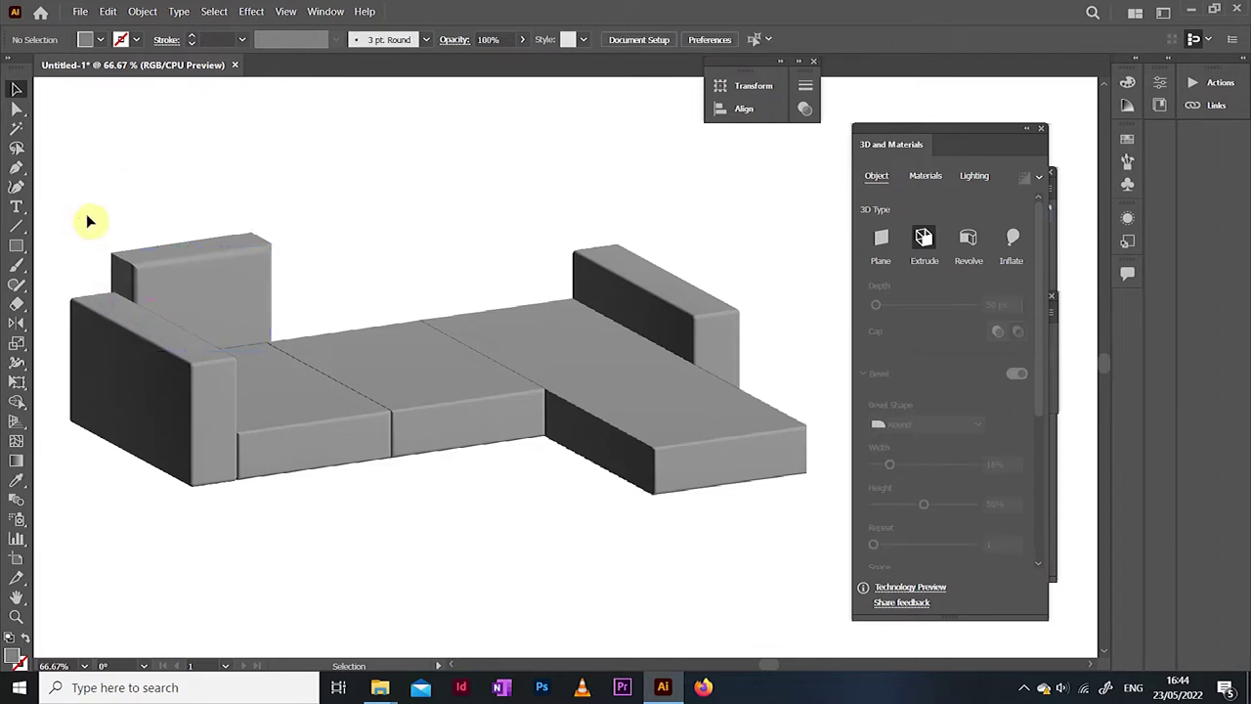
Step: Duplicate the backrest behind the middle seat and nudge the copy left until it tucks against the first backrest
{"action": "left_click_drag", "start_coordinate": [220, 271], "coordinate": [369, 251]}
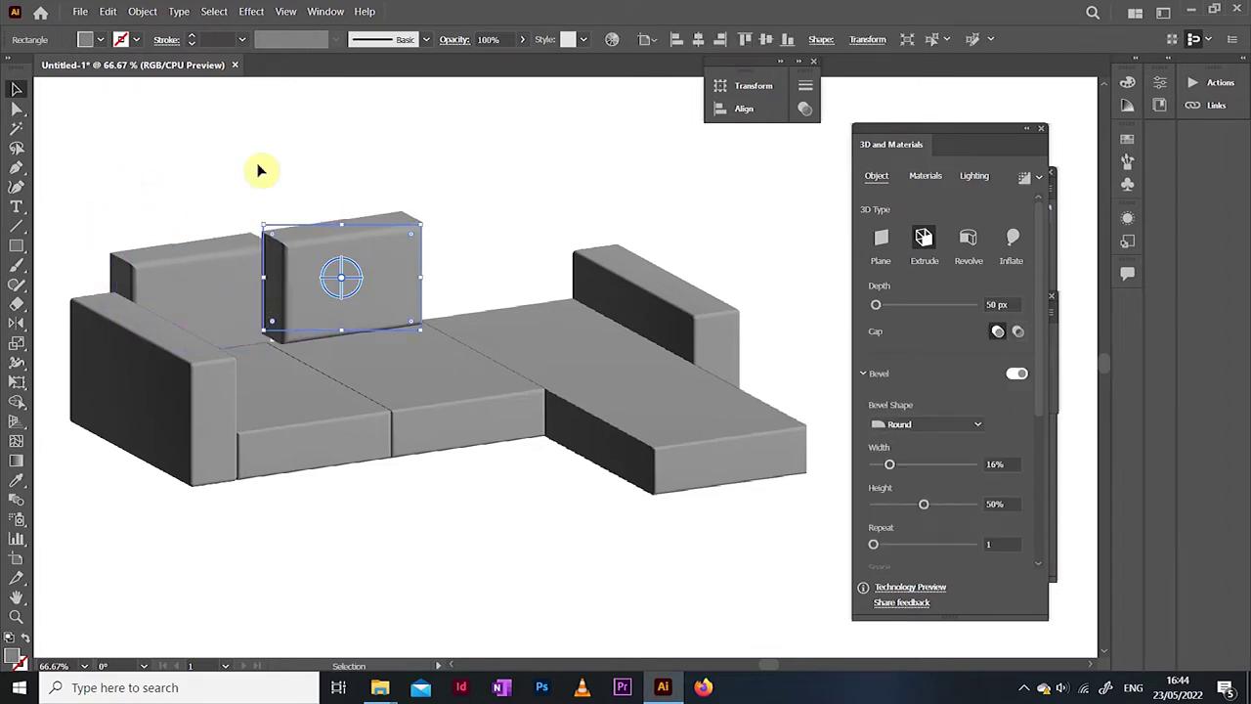
{"action": "key", "text": "Left"}
{"action": "key", "text": "Left"}
{"action": "key", "text": "Left"}
{"action": "key", "text": "Left"}
{"action": "key", "text": "Left"}
{"action": "key", "text": "Left"}
{"action": "key", "text": "Left"}
{"action": "key", "text": "Left"}
{"action": "key", "text": "Left"}
{"action": "key", "text": "Left"}
{"action": "key", "text": "Left"}
{"action": "key", "text": "Left"}
{"action": "key", "text": "Left"}
{"action": "key", "text": "Down"}
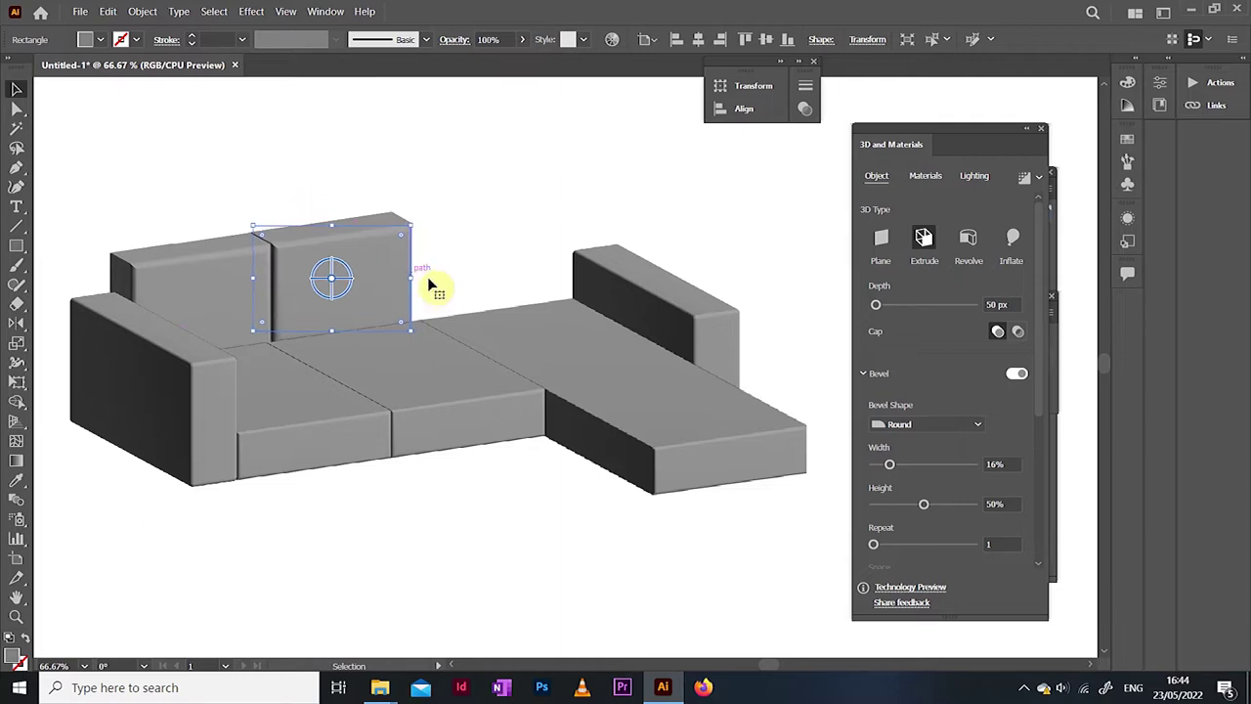
Step: Widen the middle backrest slightly from its right side and nudge it left against the first backrest
{"action": "left_click_drag", "start_coordinate": [417, 278], "coordinate": [418, 279]}
{"action": "left_click", "coordinate": [465, 268]}
{"action": "left_click", "coordinate": [393, 276]}
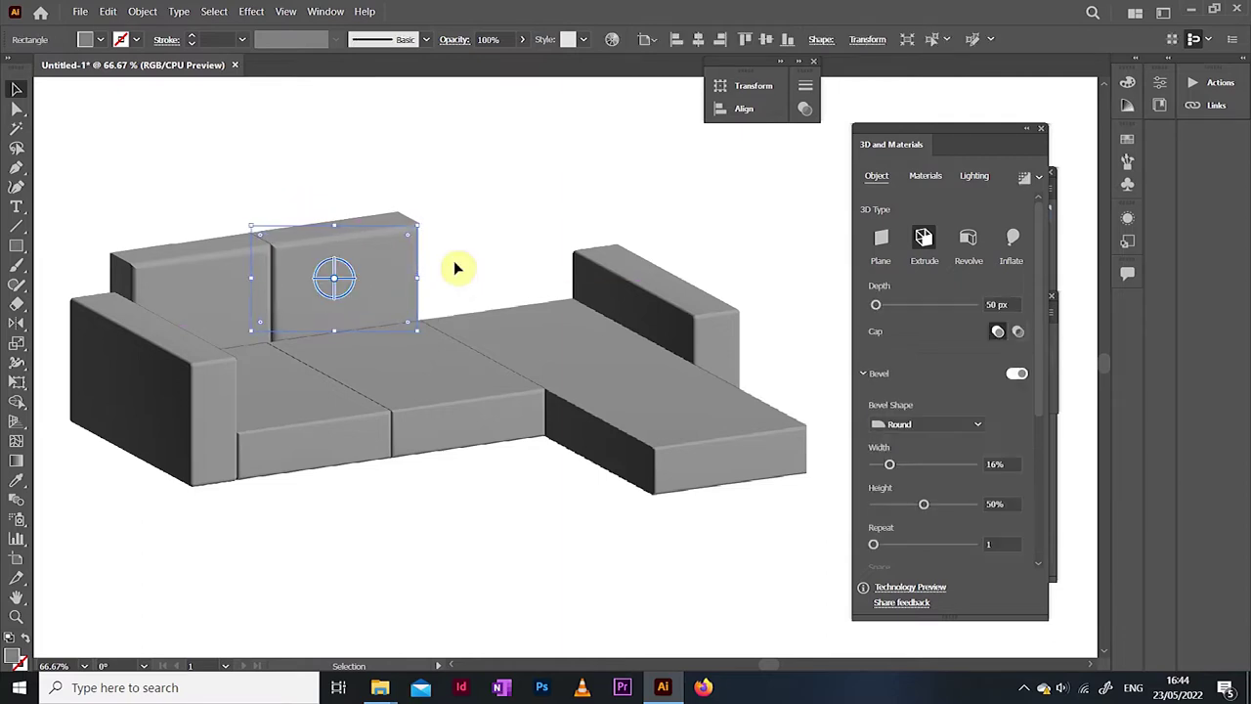
{"action": "key", "text": "Left"}
{"action": "key", "text": "Left"}
{"action": "key", "text": "Left"}
{"action": "key", "text": "Left"}
{"action": "key", "text": "Left"}
{"action": "left_click", "coordinate": [457, 268]}
Step: Nudge the left backrest slightly left, and shift the middle backrest the same way to close the gap
{"action": "left_click", "coordinate": [246, 309]}
{"action": "key", "text": "Left"}
{"action": "key", "text": "Left"}
{"action": "key", "text": "Left"}
{"action": "key", "text": "Left"}
{"action": "key", "text": "Left"}
{"action": "left_click", "coordinate": [173, 189]}
{"action": "left_click", "coordinate": [280, 236]}
{"action": "key", "text": "Left"}
{"action": "key", "text": "Left"}
{"action": "key", "text": "Left"}
{"action": "key", "text": "Left"}
{"action": "key", "text": "Left"}
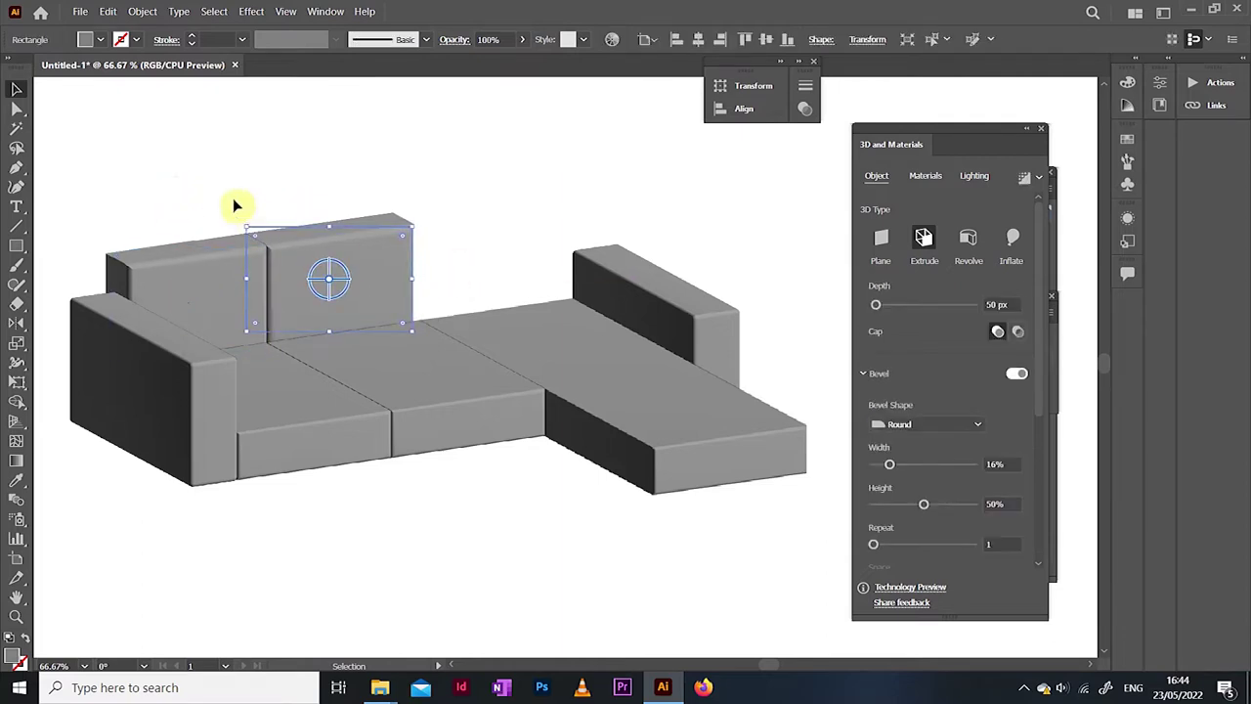
{"action": "left_click", "coordinate": [391, 277]}
Step: Duplicate the middle backrest behind the chaise seat and extend the copy's right side to the right armrest
{"action": "left_click", "coordinate": [469, 250]}
{"action": "left_click_drag", "start_coordinate": [413, 282], "coordinate": [577, 240]}
{"action": "key", "text": "a"}
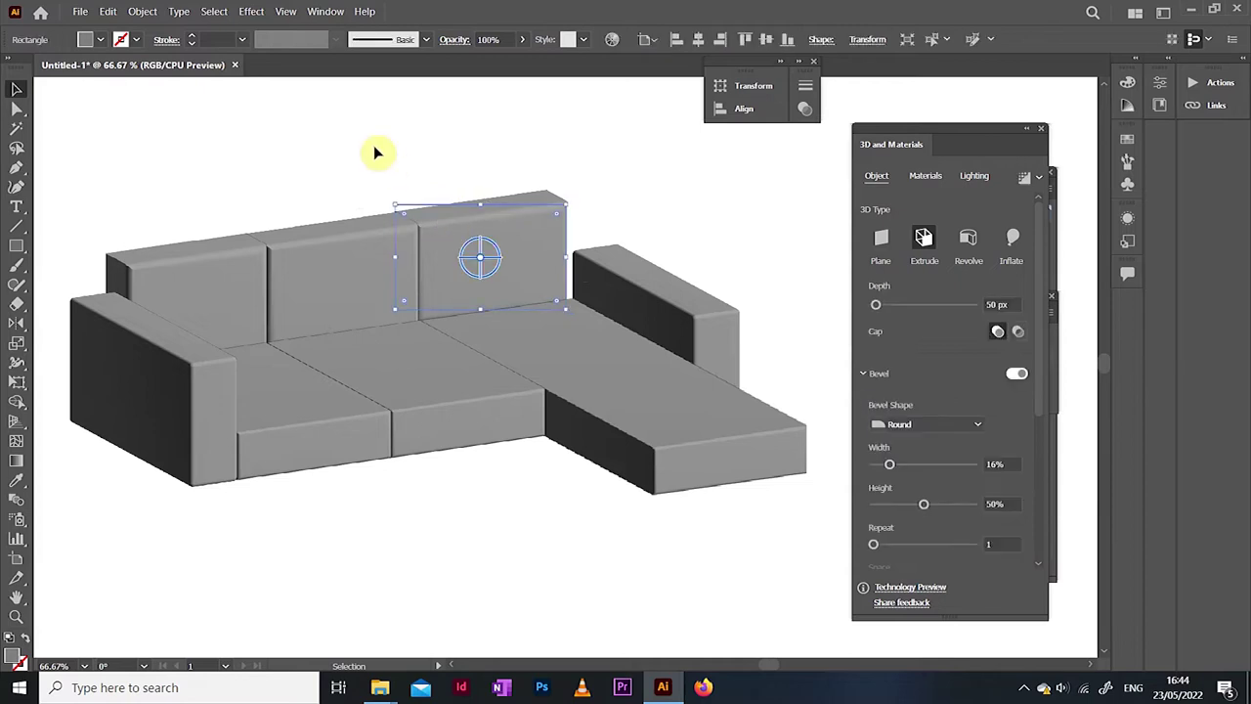
{"action": "left_click_drag", "start_coordinate": [565, 257], "coordinate": [575, 257]}
{"action": "left_click", "coordinate": [430, 157]}
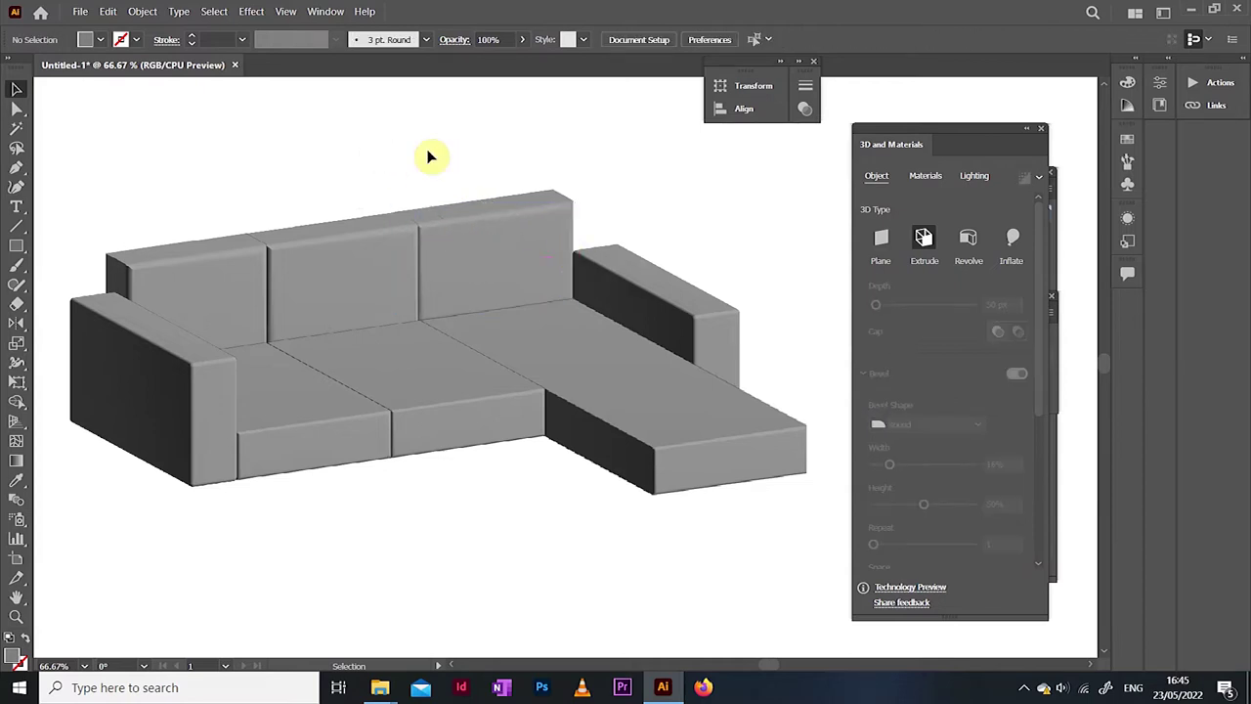
Step: Nudge the right armrest down slightly
{"action": "key", "text": "ctrl+minus"}
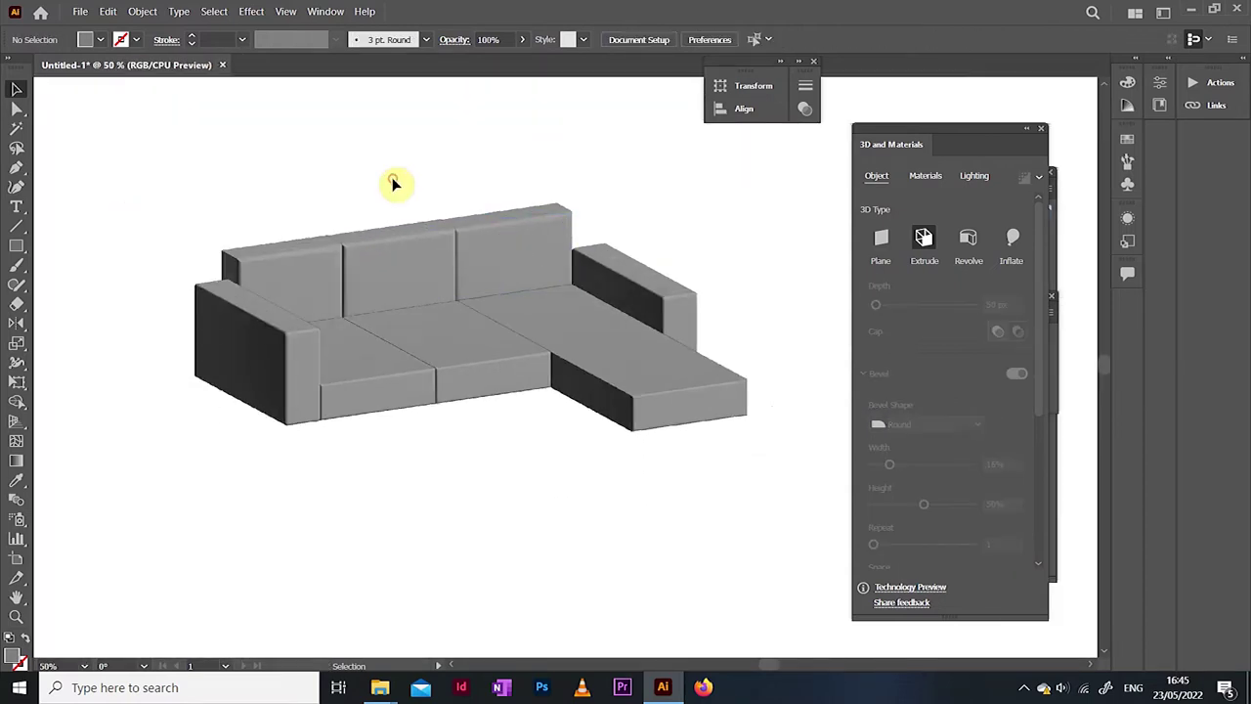
{"action": "left_click", "coordinate": [629, 282]}
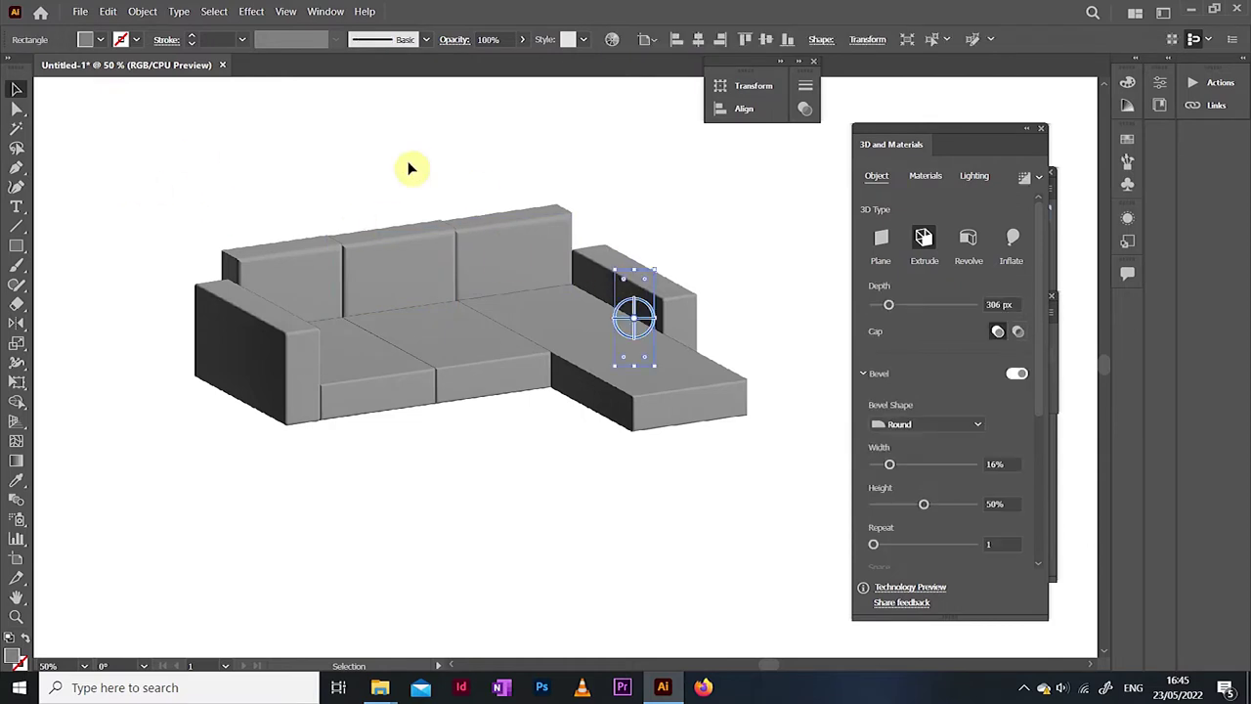
{"action": "key", "text": "Down"}
{"action": "key", "text": "Down"}
{"action": "key", "text": "Down"}
{"action": "left_click", "coordinate": [313, 200]}
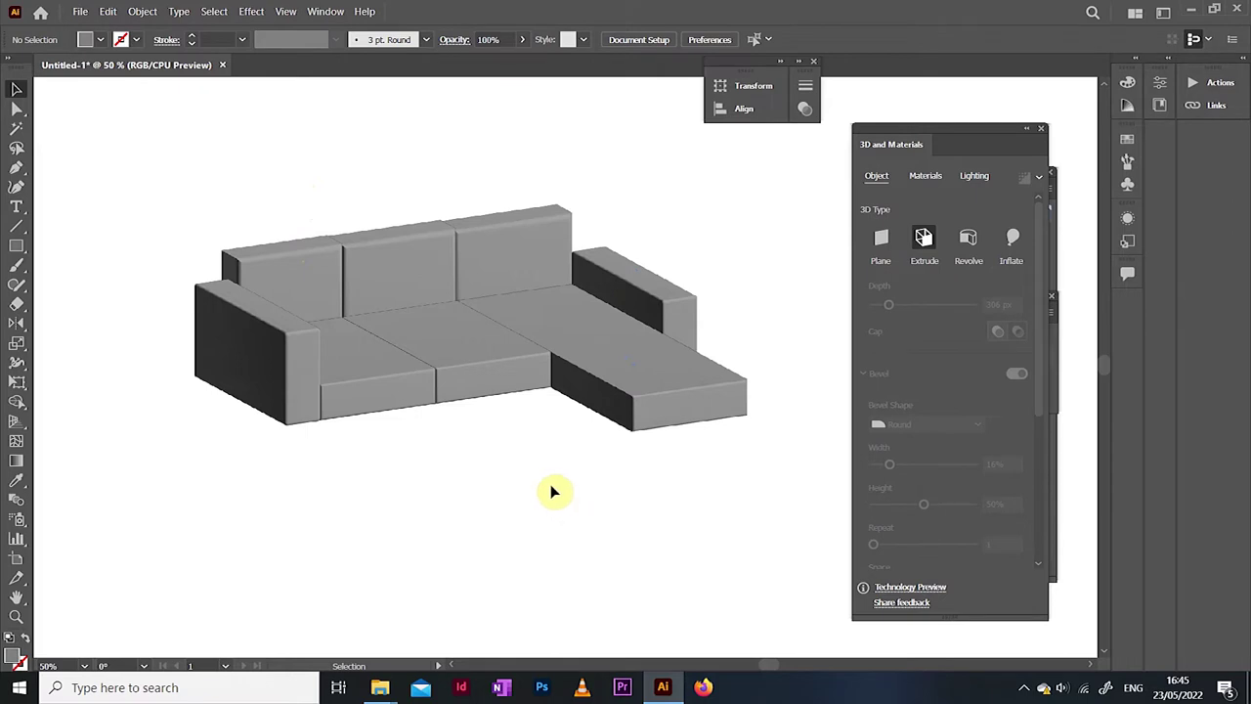
Step: Draw a long, thin horizontal rectangle below the two left seats and extrude it to a depth of 50 px
{"action": "left_click", "coordinate": [16, 245]}
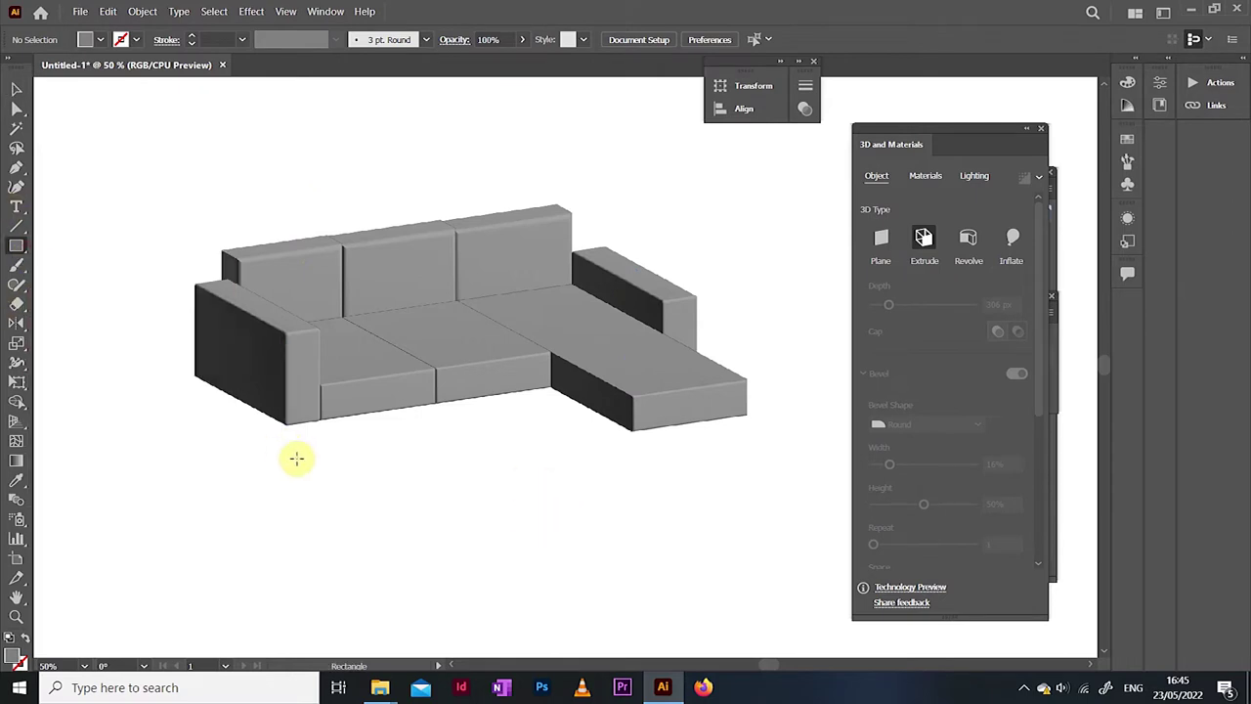
{"action": "left_click_drag", "start_coordinate": [277, 454], "coordinate": [574, 458]}
{"action": "left_click", "coordinate": [919, 256]}
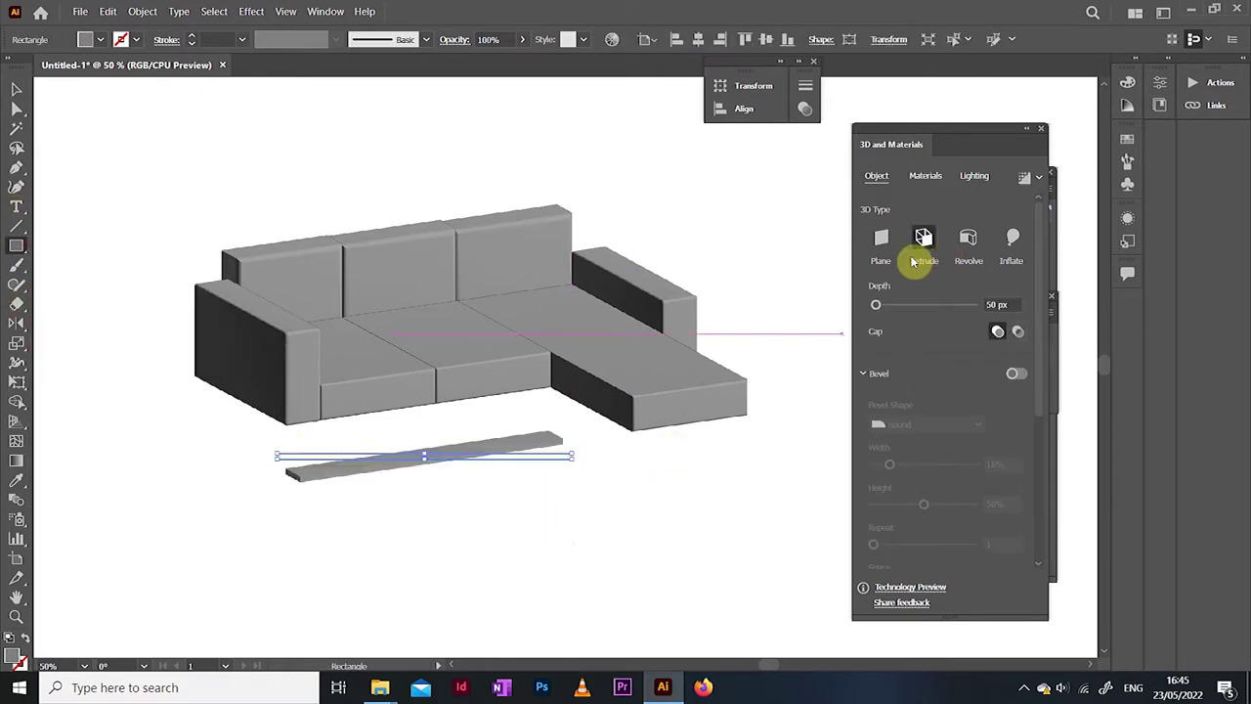
Step: Move the base slab up to the underside of the seats and arrange it behind the sofa pieces
{"action": "key", "text": "Up"}
{"action": "key", "text": "Up"}
{"action": "key", "text": "Up"}
{"action": "key", "text": "Up"}
{"action": "key", "text": "Up"}
{"action": "key", "text": "Up"}
{"action": "key", "text": "Up"}
{"action": "key", "text": "Up"}
{"action": "key", "text": "Up"}
{"action": "key", "text": "Up"}
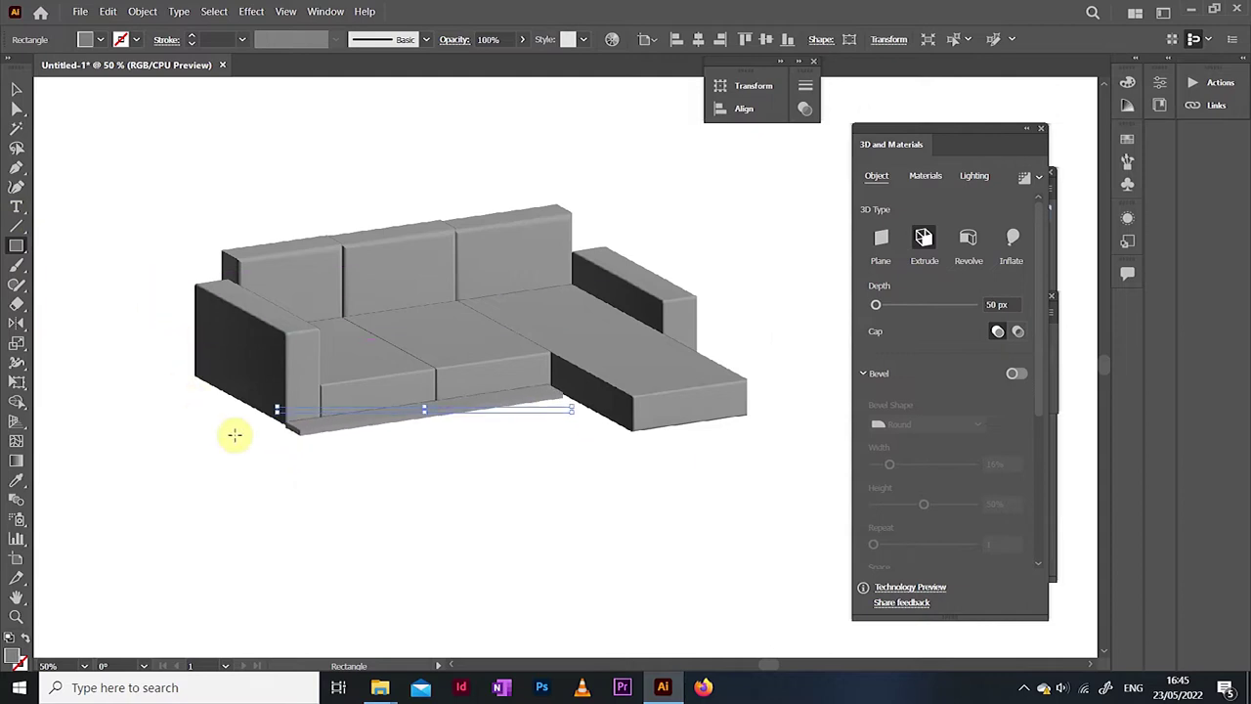
{"action": "left_click", "coordinate": [16, 89]}
{"action": "right_click", "coordinate": [371, 421]}
{"action": "left_click", "coordinate": [576, 396]}
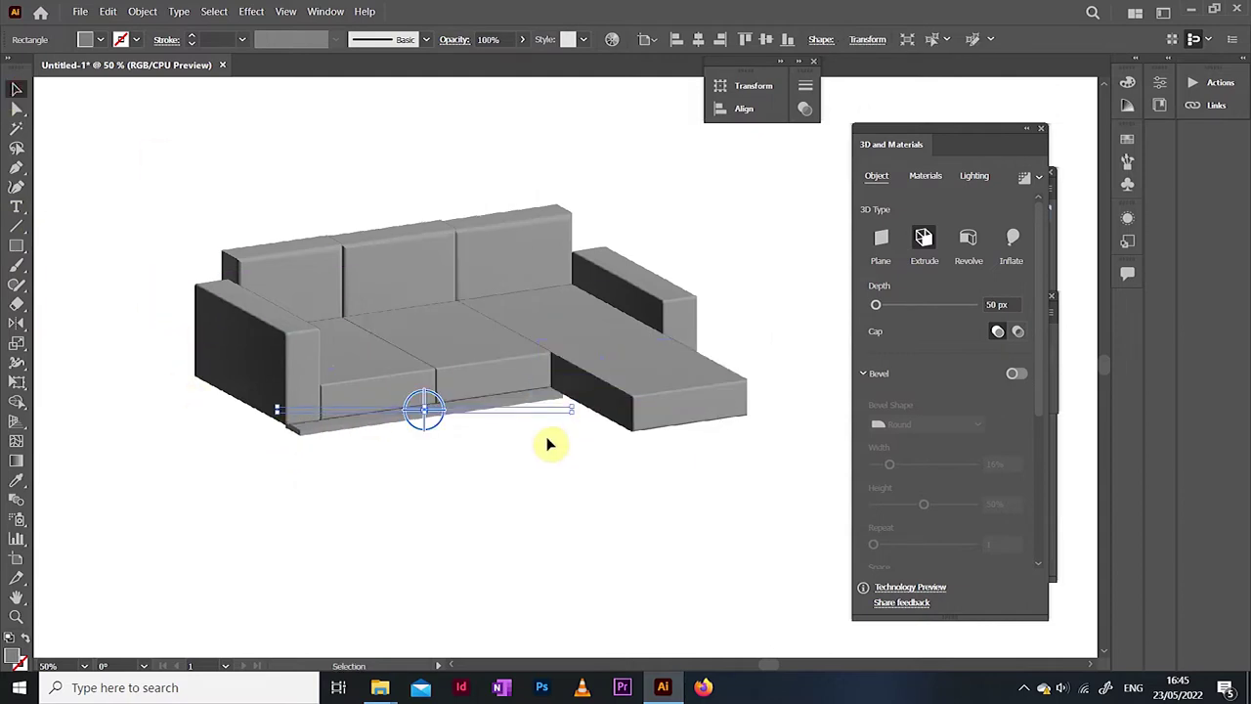
Step: Increase the base slab's extrusion depth to 300 px and nudge it left and up beneath the left armrest
{"action": "key", "text": "ctrl+1"}
{"action": "left_click_drag", "start_coordinate": [875, 304], "coordinate": [888, 306]}
{"action": "key", "text": "Left"}
{"action": "key", "text": "Left"}
{"action": "key", "text": "Left"}
{"action": "key", "text": "Left"}
{"action": "key", "text": "Up"}
{"action": "key", "text": "Up"}
{"action": "key", "text": "Up"}
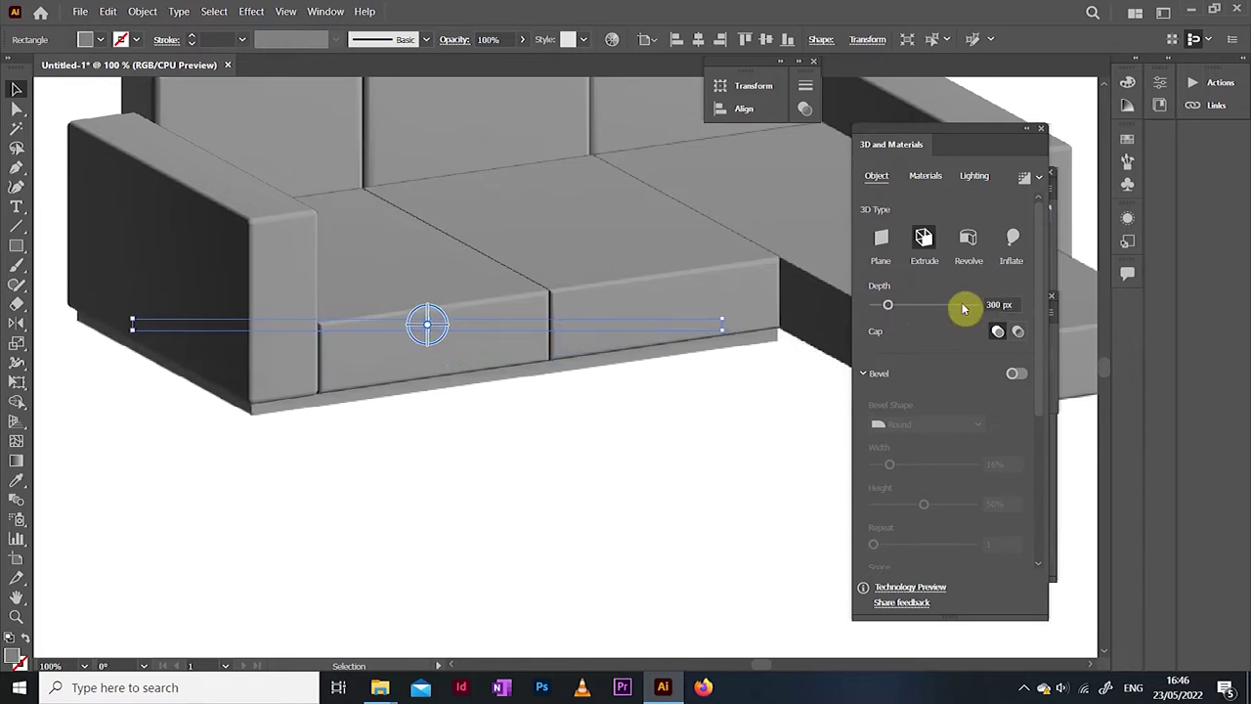
{"action": "key", "text": "Down"}
Step: Set the base slab's extrusion depth to 315 px and nudge it into line with the sofa's lower edge
{"action": "left_click_drag", "start_coordinate": [1006, 304], "coordinate": [981, 305]}
{"action": "type", "text": "315"}
{"action": "key", "text": "Return"}
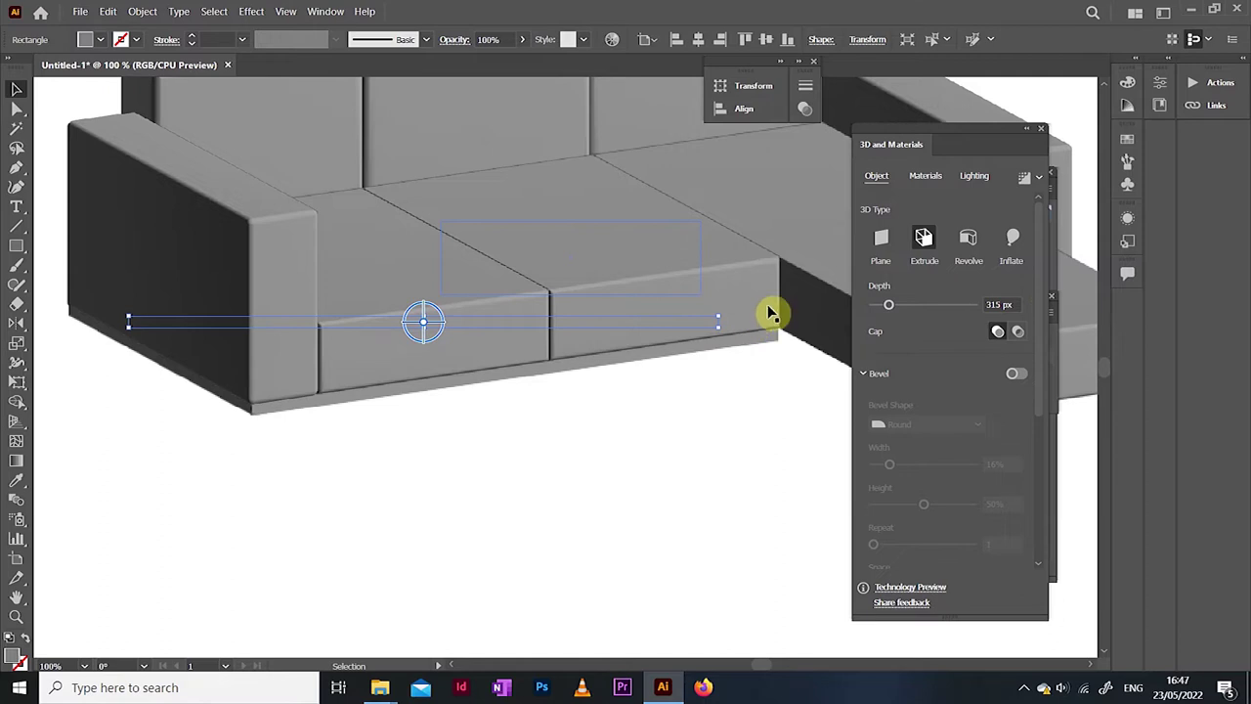
{"action": "key", "text": "Down"}
{"action": "key", "text": "Up"}
{"action": "key", "text": "Left"}
{"action": "left_click", "coordinate": [743, 424]}
{"action": "key", "text": "ctrl+minus"}
{"action": "key", "text": "ctrl+minus"}
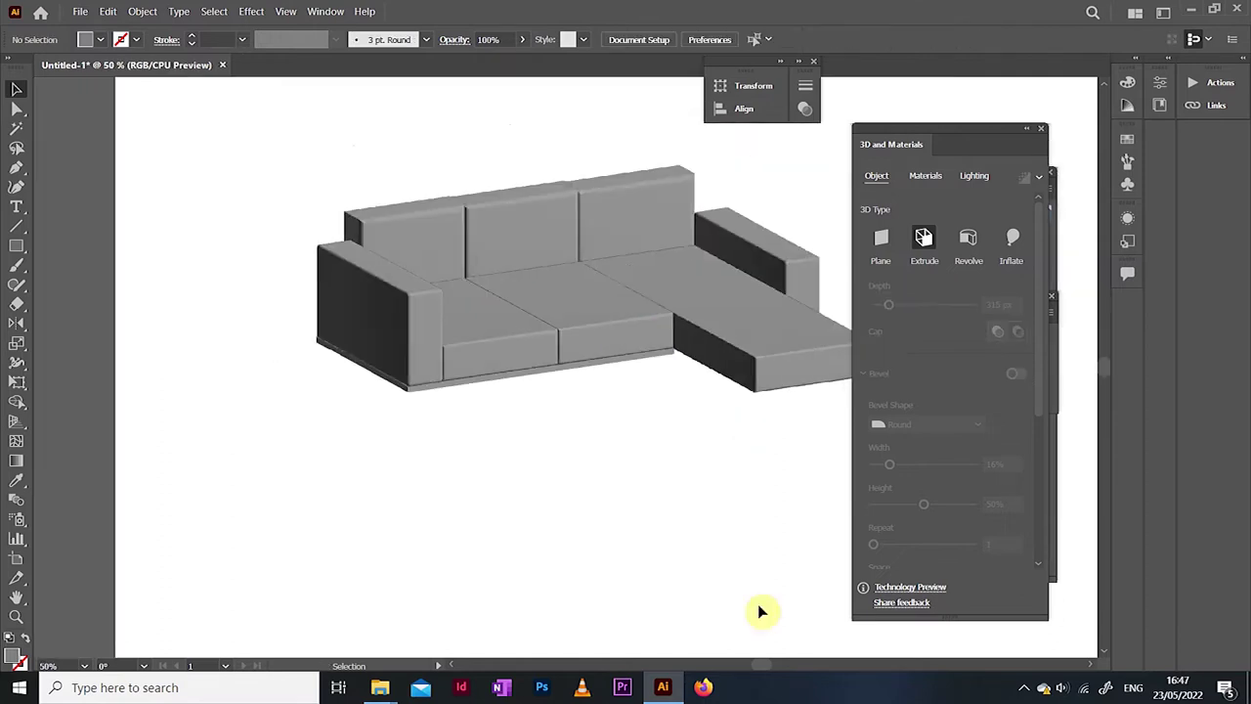
Step: Duplicate the base slab to the chaise's front, move it up to the chaise's underside and arrange it behind the seat
{"action": "scroll", "coordinate": [758, 611], "scroll_direction": "right", "scroll_amount": 3}
{"action": "left_click_drag", "start_coordinate": [237, 396], "coordinate": [589, 431]}
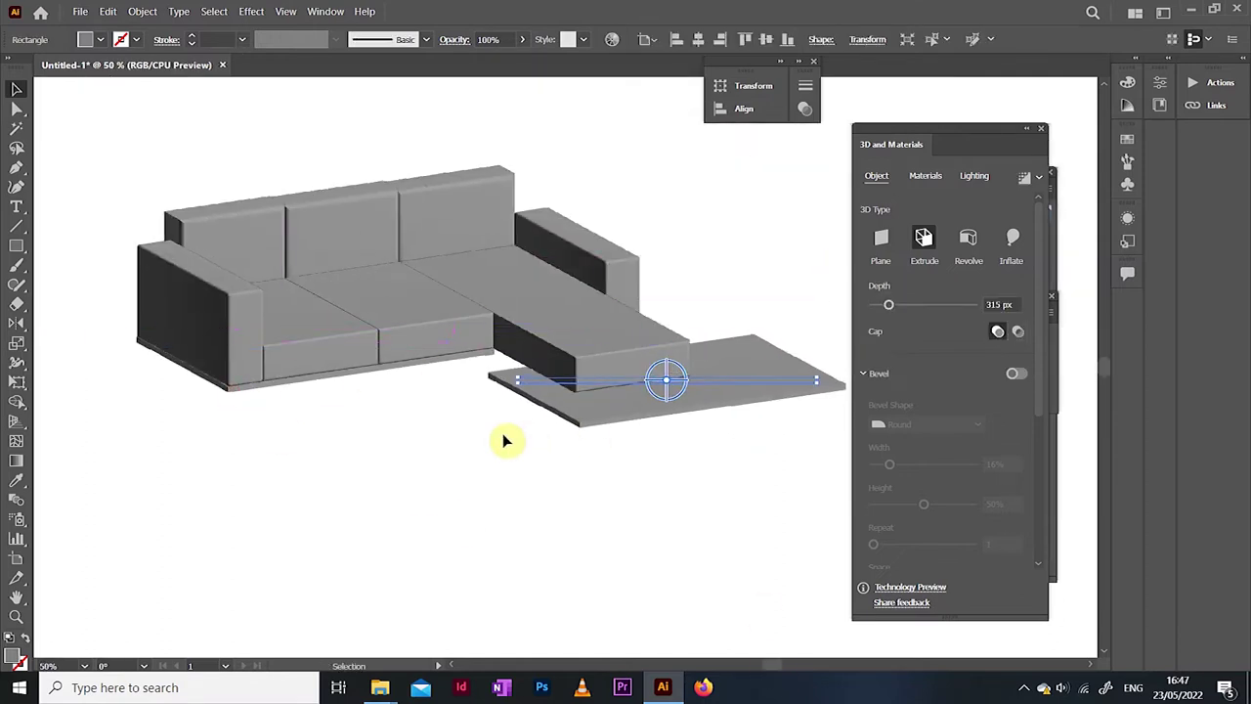
{"action": "key", "text": "shift+Up"}
{"action": "key", "text": "shift+Up"}
{"action": "key", "text": "shift+Up"}
{"action": "key", "text": "shift+Up"}
{"action": "key", "text": "shift+Up"}
{"action": "right_click", "coordinate": [753, 323]}
{"action": "mouse_move", "coordinate": [858, 580]}
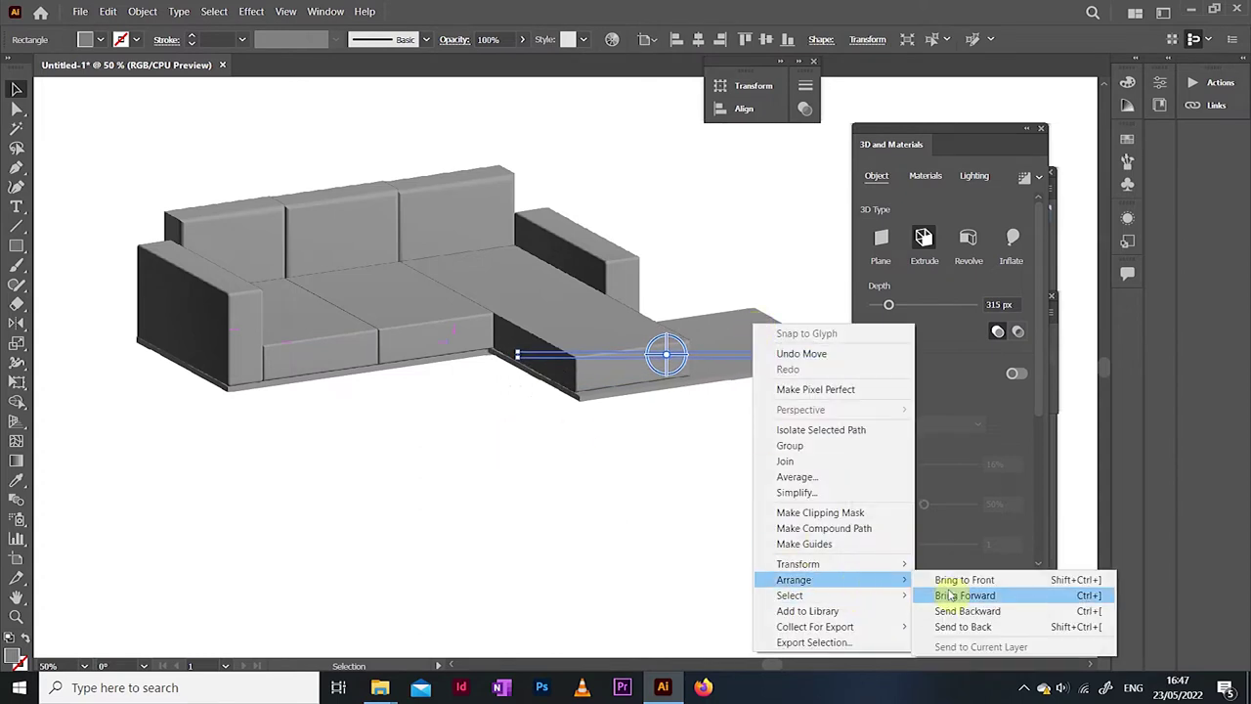
{"action": "left_click", "coordinate": [951, 594]}
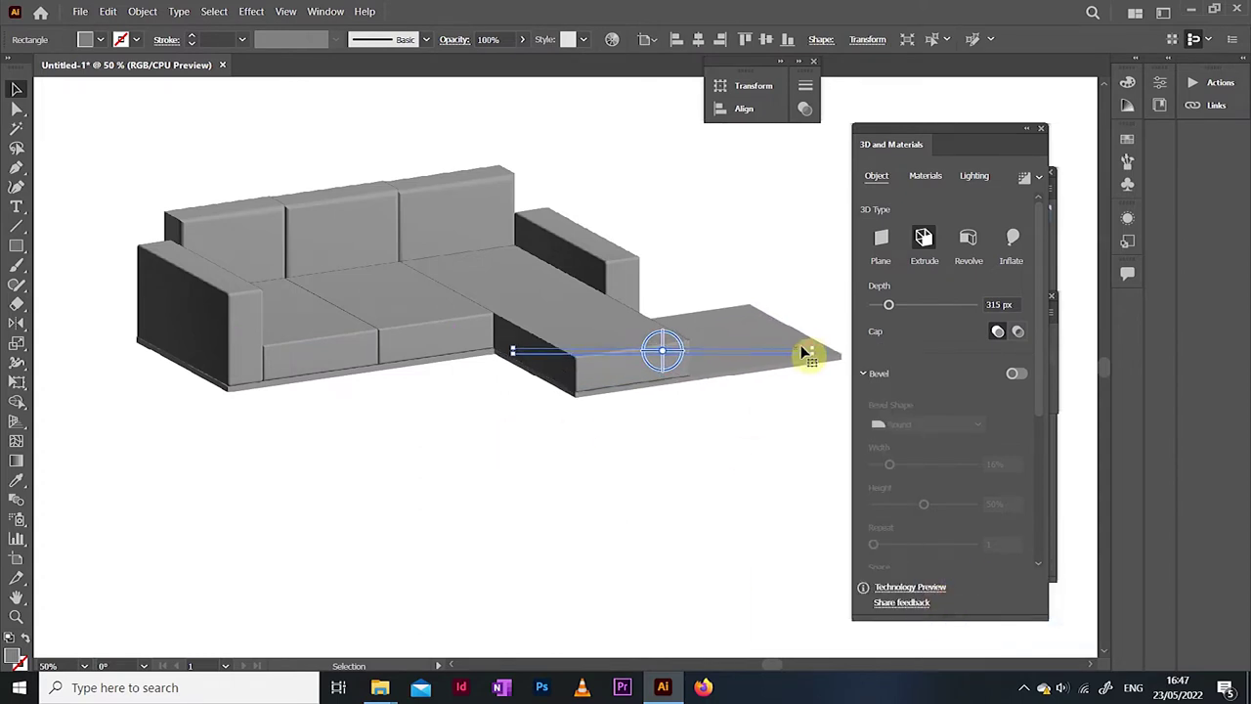
Step: Shorten the chaise's base slab from its right end to the seat's width and nudge it into place
{"action": "left_click", "coordinate": [16, 616]}
{"action": "left_click", "coordinate": [789, 382]}
{"action": "left_click", "coordinate": [508, 343]}
{"action": "left_click", "coordinate": [528, 357]}
{"action": "left_click", "coordinate": [16, 108]}
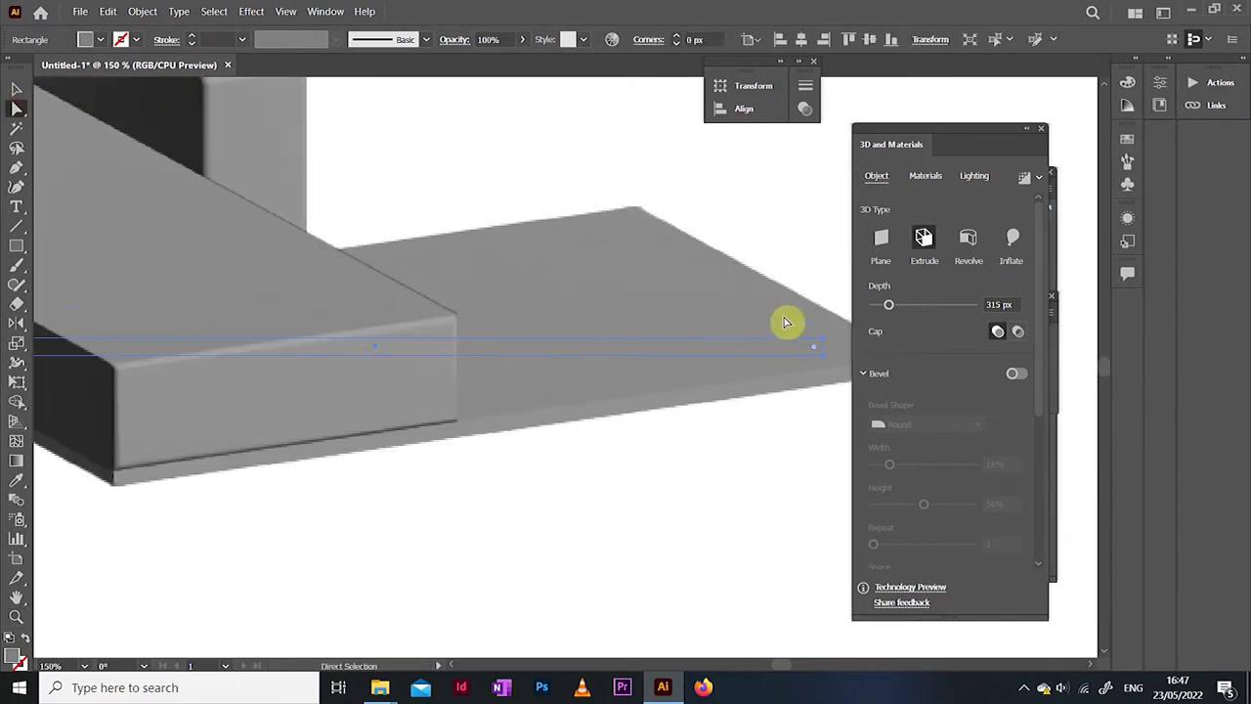
{"action": "left_click", "coordinate": [822, 339]}
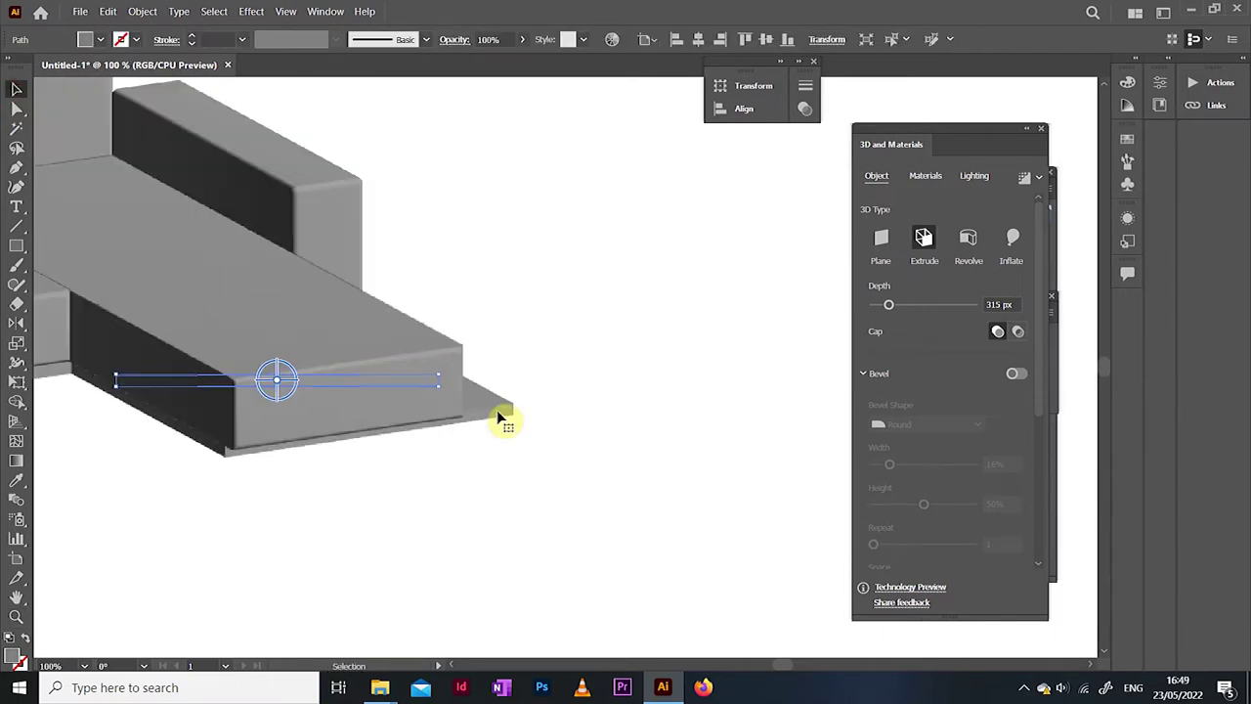
{"action": "key", "text": "Down"}
{"action": "key", "text": "Down"}
{"action": "key", "text": "Down"}
{"action": "key", "text": "shift+Right"}
{"action": "left_click_drag", "start_coordinate": [446, 383], "coordinate": [382, 399]}
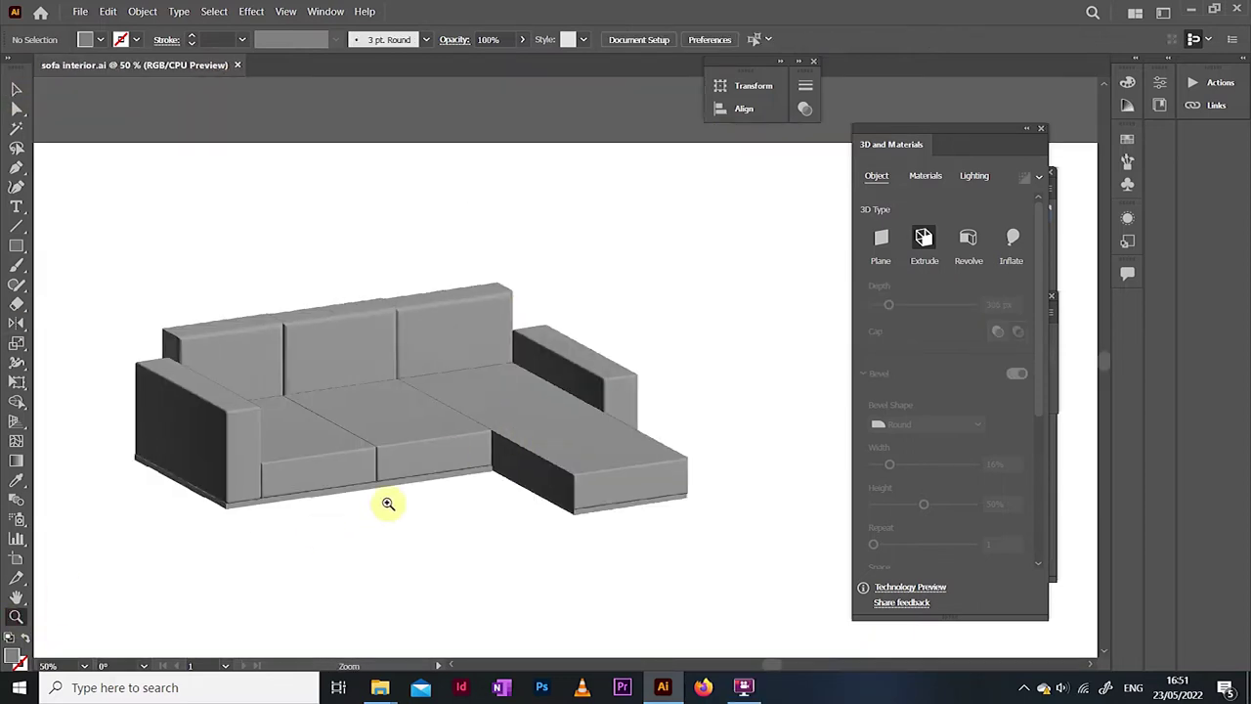
Step: Draw a small, narrow upright rectangle below the sofa for a leg and fill it with dark grey
{"action": "left_click_drag", "start_coordinate": [761, 666], "coordinate": [790, 667]}
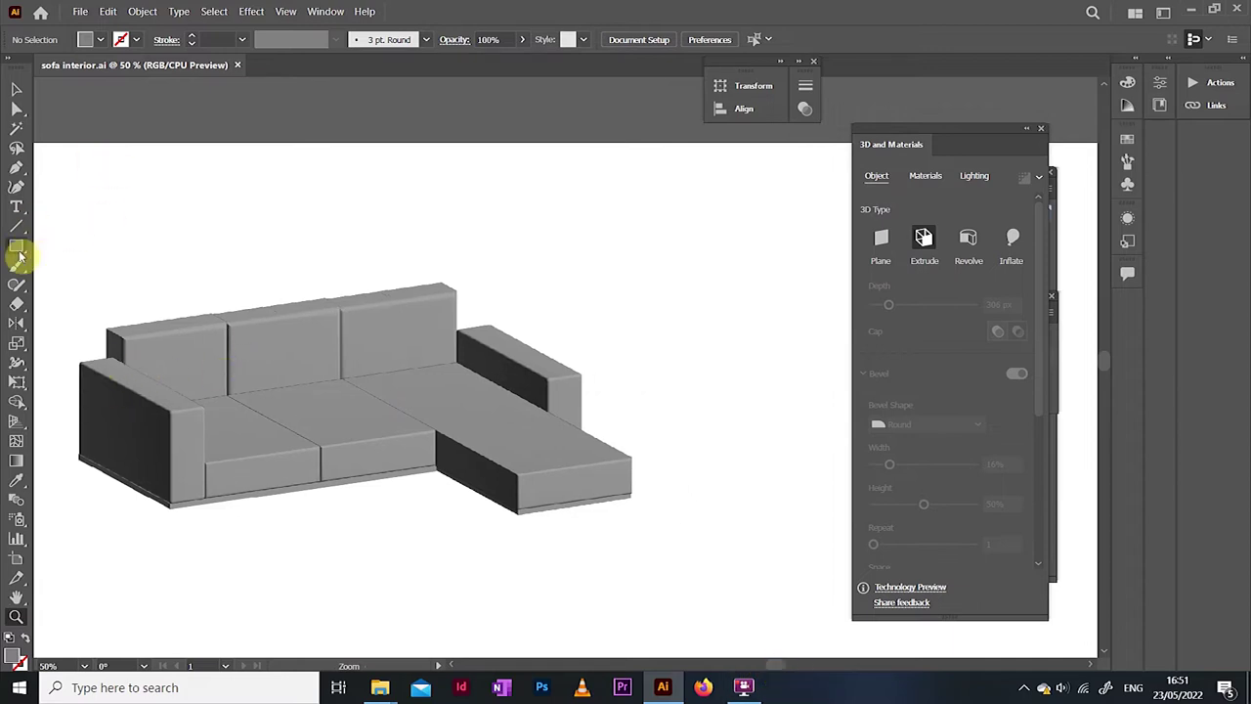
{"action": "left_click_drag", "start_coordinate": [20, 254], "coordinate": [74, 241]}
{"action": "left_click_drag", "start_coordinate": [405, 525], "coordinate": [401, 559]}
{"action": "left_click", "coordinate": [100, 39]}
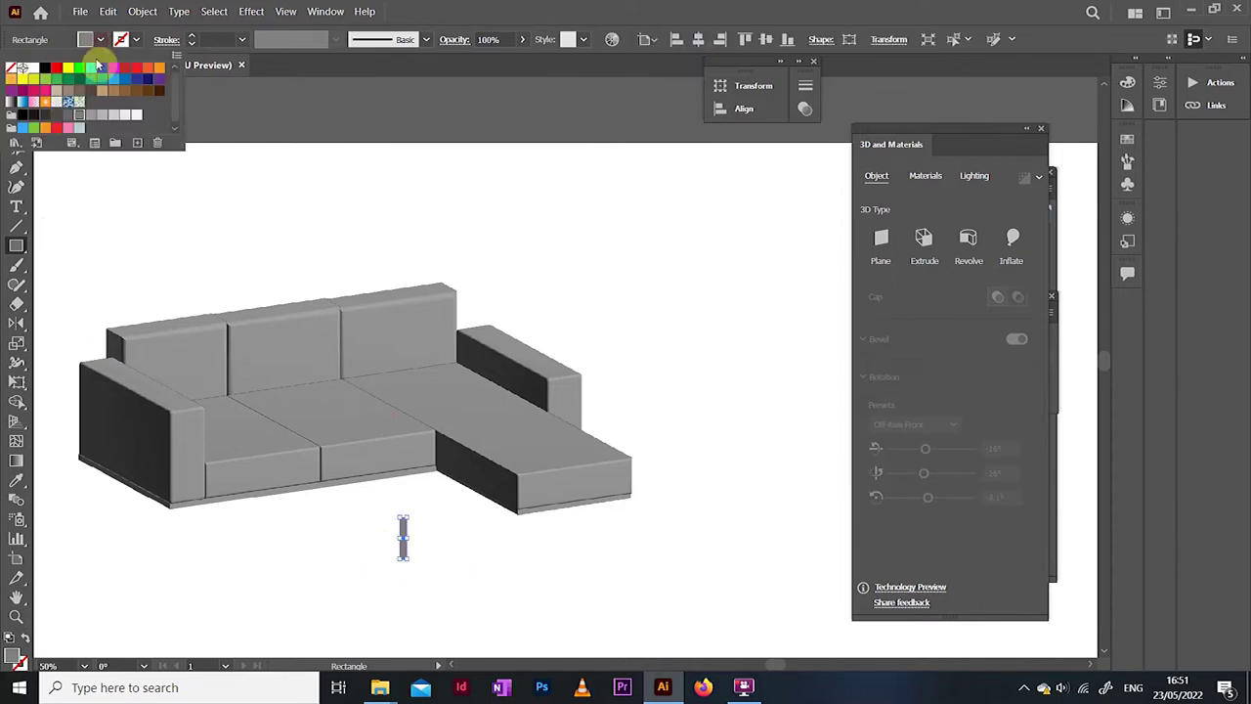
{"action": "left_click", "coordinate": [51, 121]}
{"action": "left_click", "coordinate": [916, 330]}
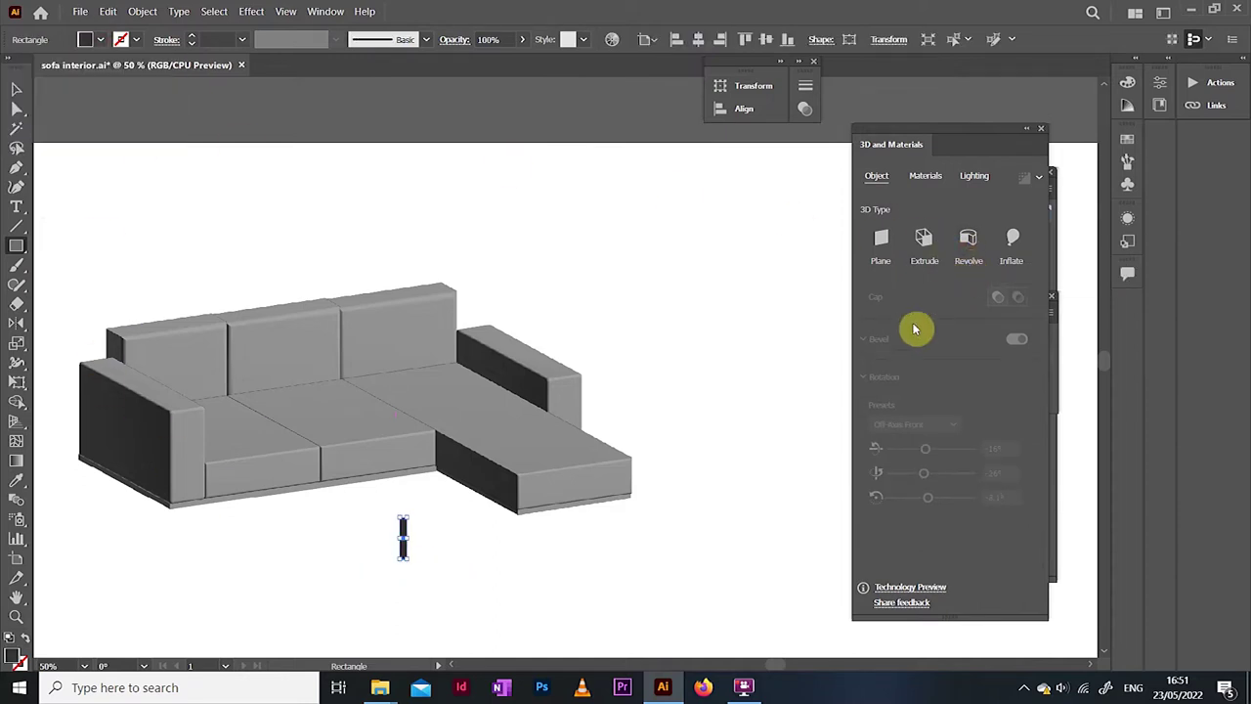
Step: Revolve the leg rectangle 360° from its left edge into a cylinder
{"action": "left_click", "coordinate": [18, 614]}
{"action": "left_click", "coordinate": [419, 548]}
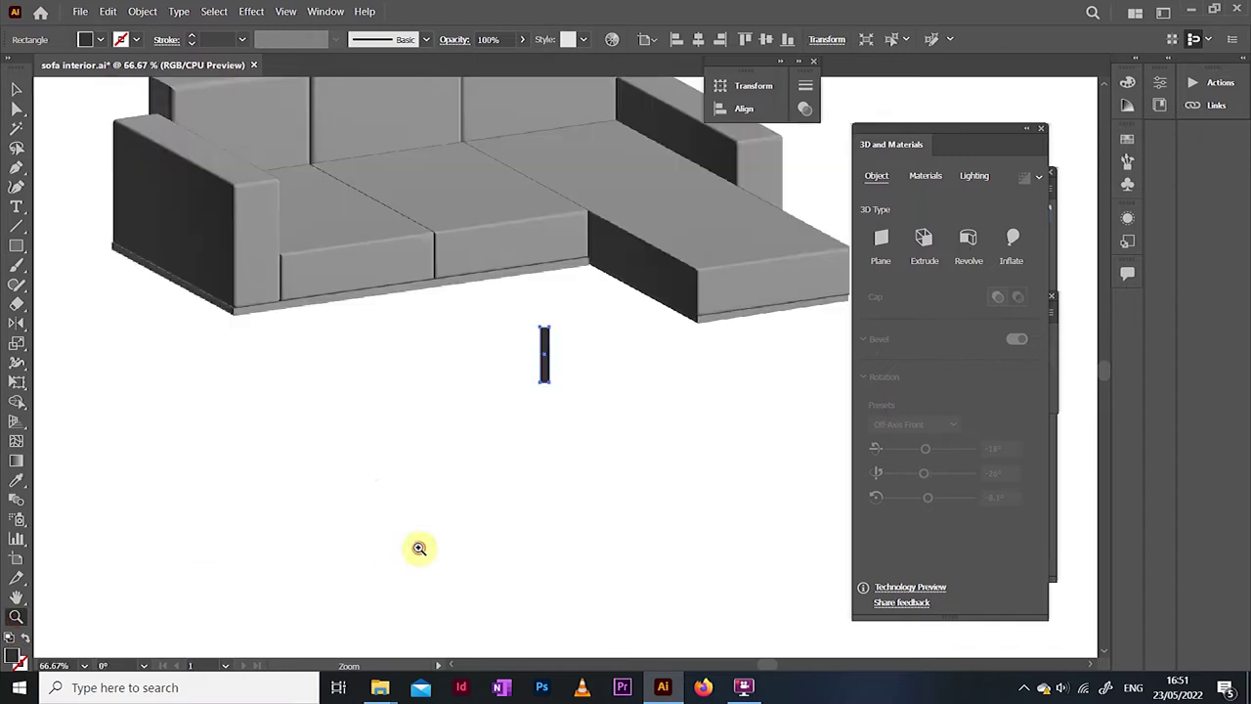
{"action": "left_click", "coordinate": [576, 381]}
{"action": "left_click", "coordinate": [553, 354]}
{"action": "left_click", "coordinate": [533, 327]}
{"action": "left_click", "coordinate": [19, 90]}
{"action": "left_click", "coordinate": [967, 239]}
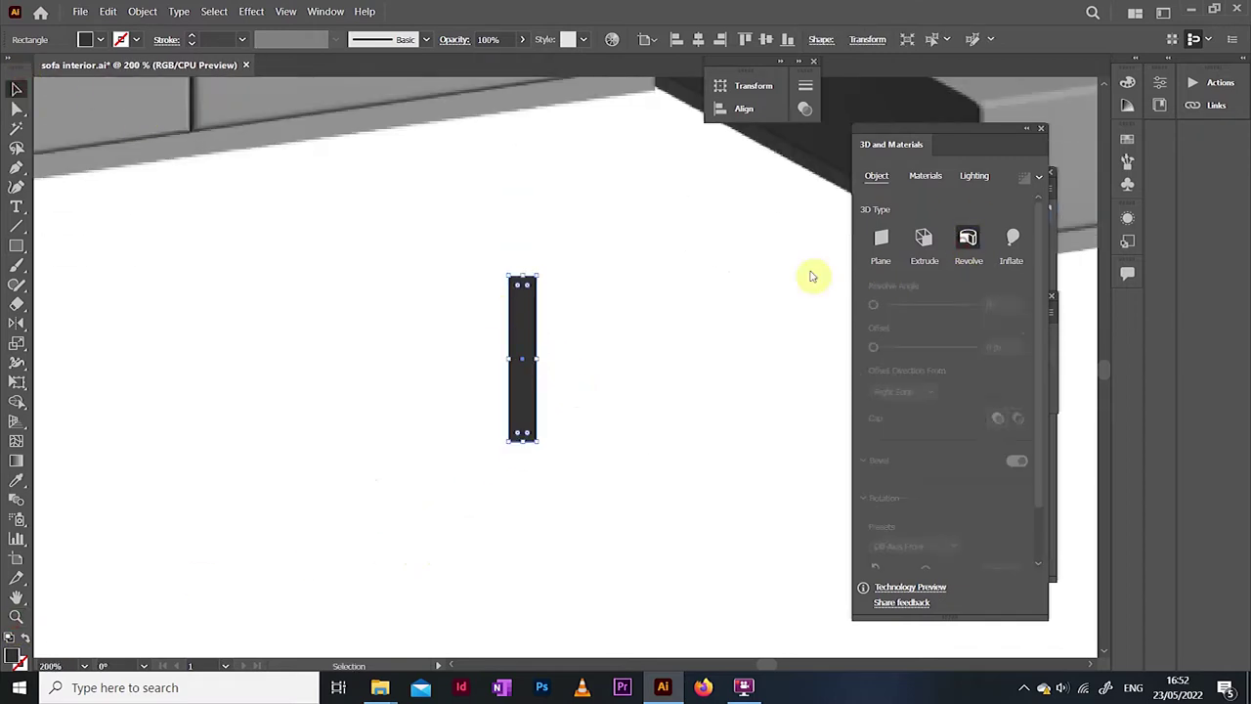
{"action": "left_click", "coordinate": [469, 344]}
{"action": "left_click", "coordinate": [524, 360]}
Step: Try lighter grey fills on the cylindrical leg and settle on a medium-dark grey
{"action": "left_click", "coordinate": [99, 39]}
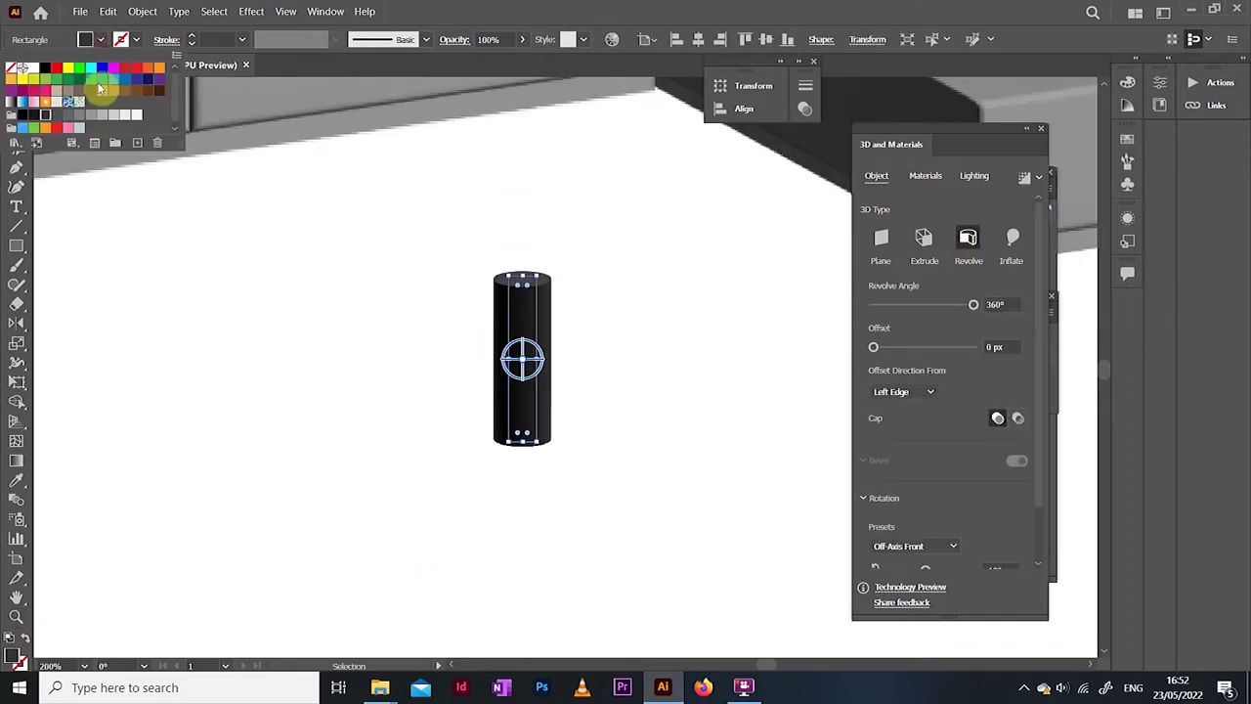
{"action": "left_click", "coordinate": [126, 148]}
{"action": "left_click", "coordinate": [100, 39]}
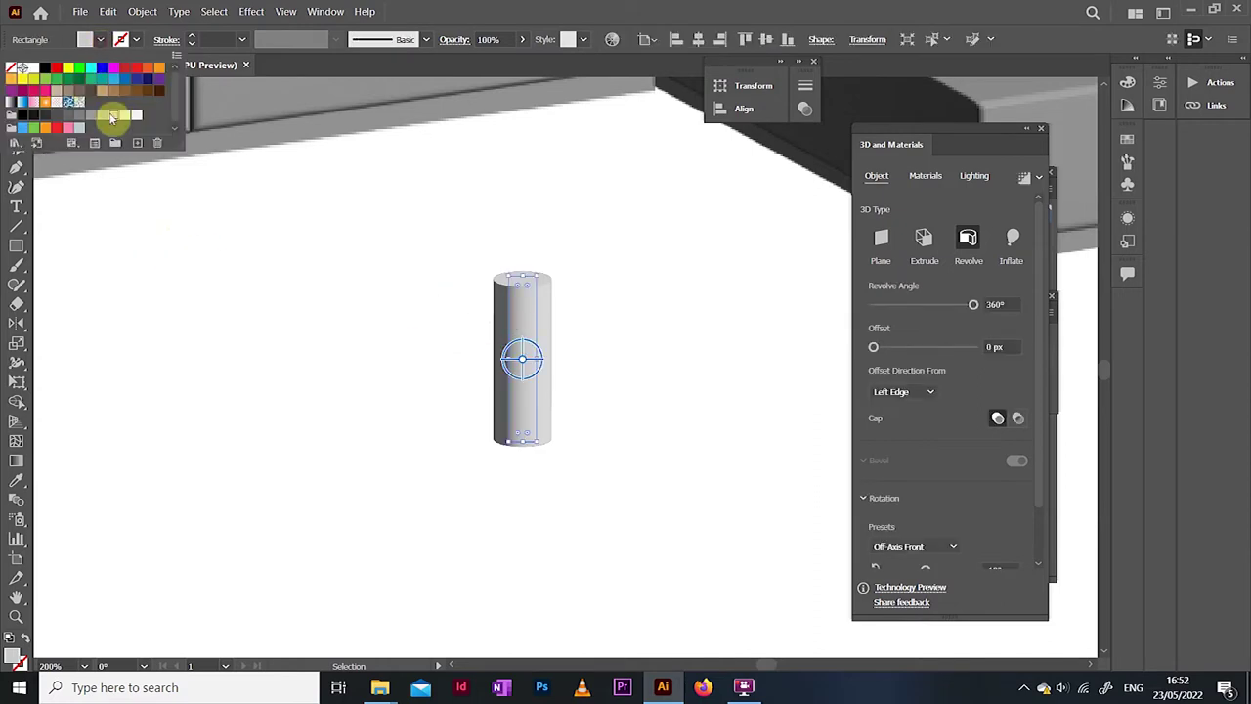
{"action": "left_click", "coordinate": [102, 115]}
{"action": "left_click", "coordinate": [92, 115]}
{"action": "left_click", "coordinate": [81, 116]}
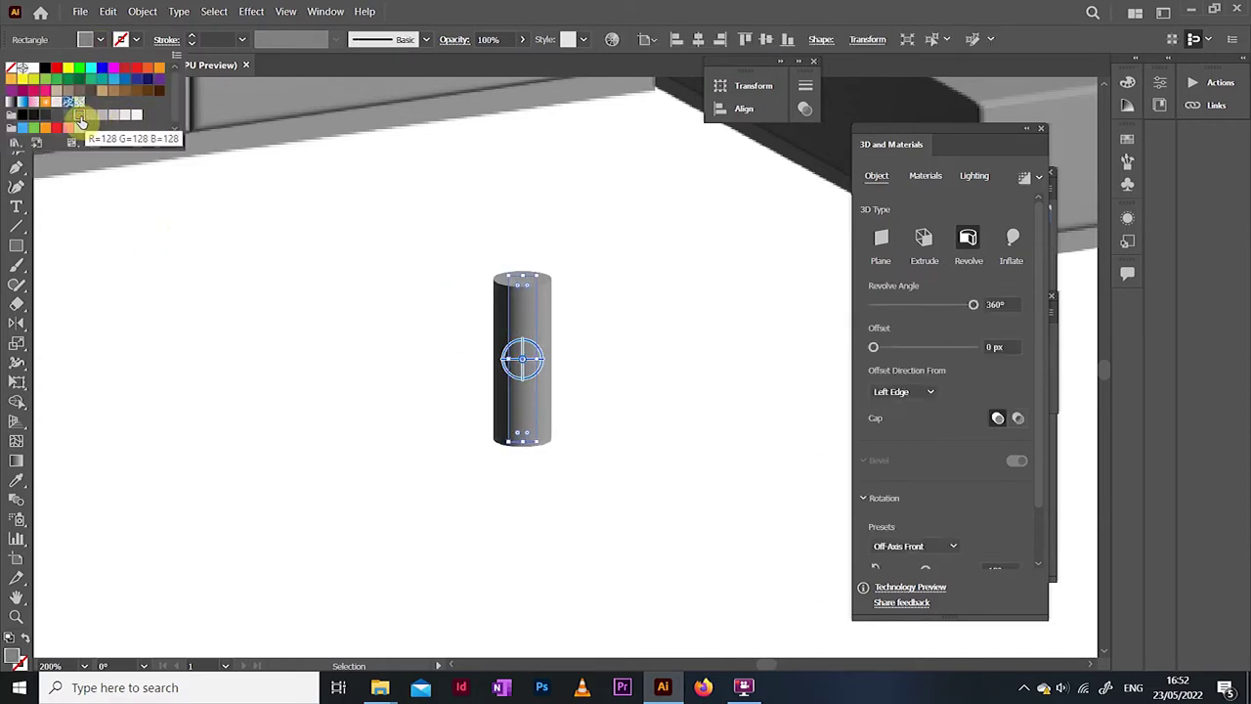
{"action": "left_click", "coordinate": [70, 121]}
{"action": "left_click", "coordinate": [225, 278]}
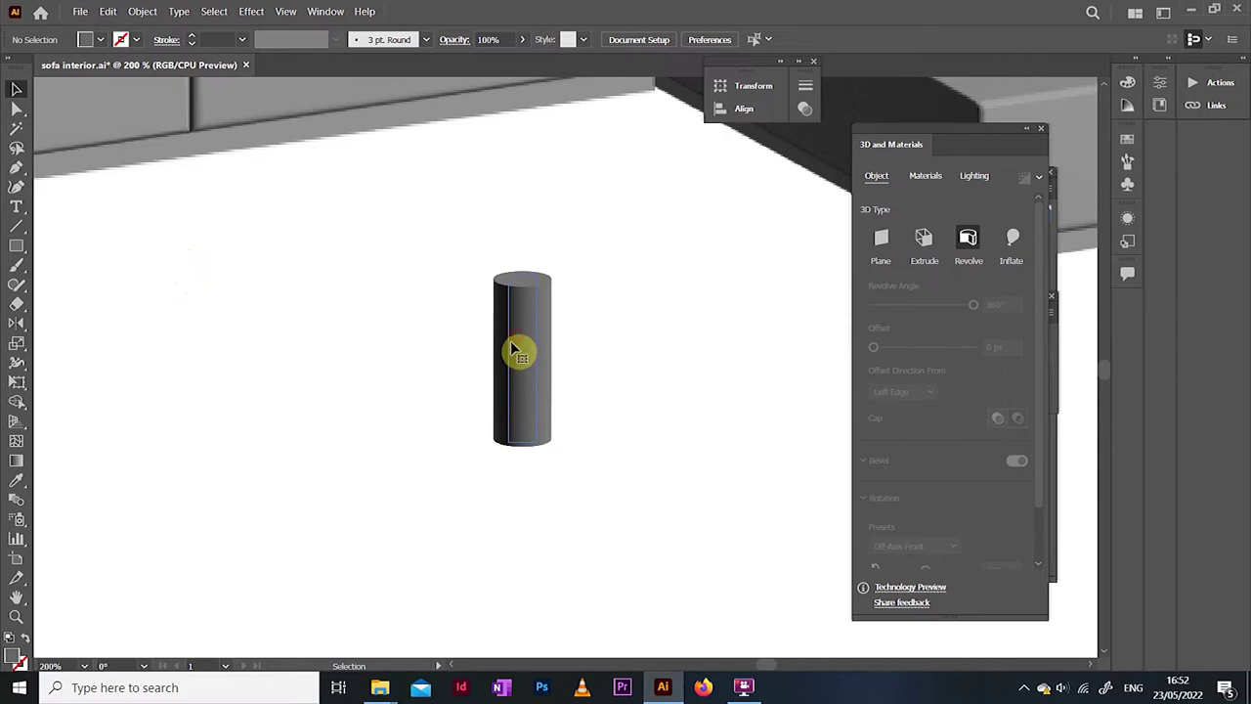
Step: Make the cylindrical leg slimmer
{"action": "left_click", "coordinate": [516, 354]}
{"action": "left_click", "coordinate": [438, 309]}
{"action": "left_click", "coordinate": [508, 316]}
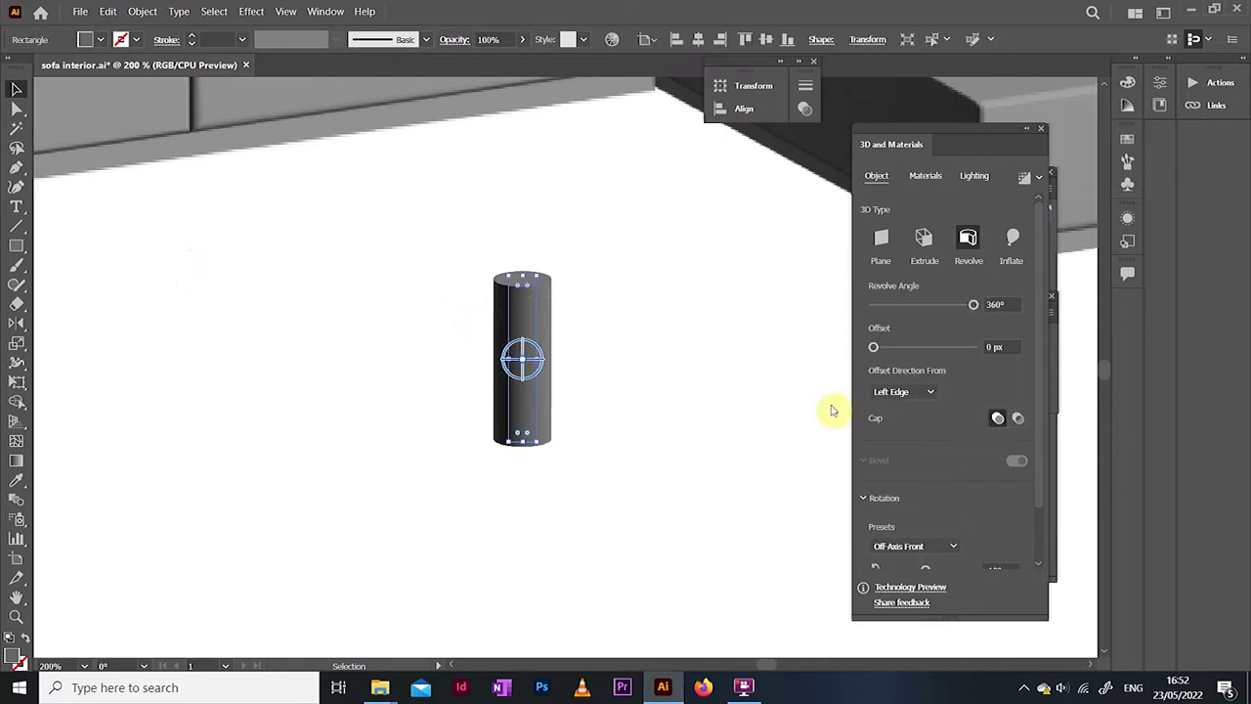
{"action": "left_click", "coordinate": [15, 616]}
{"action": "left_click", "coordinate": [521, 359]}
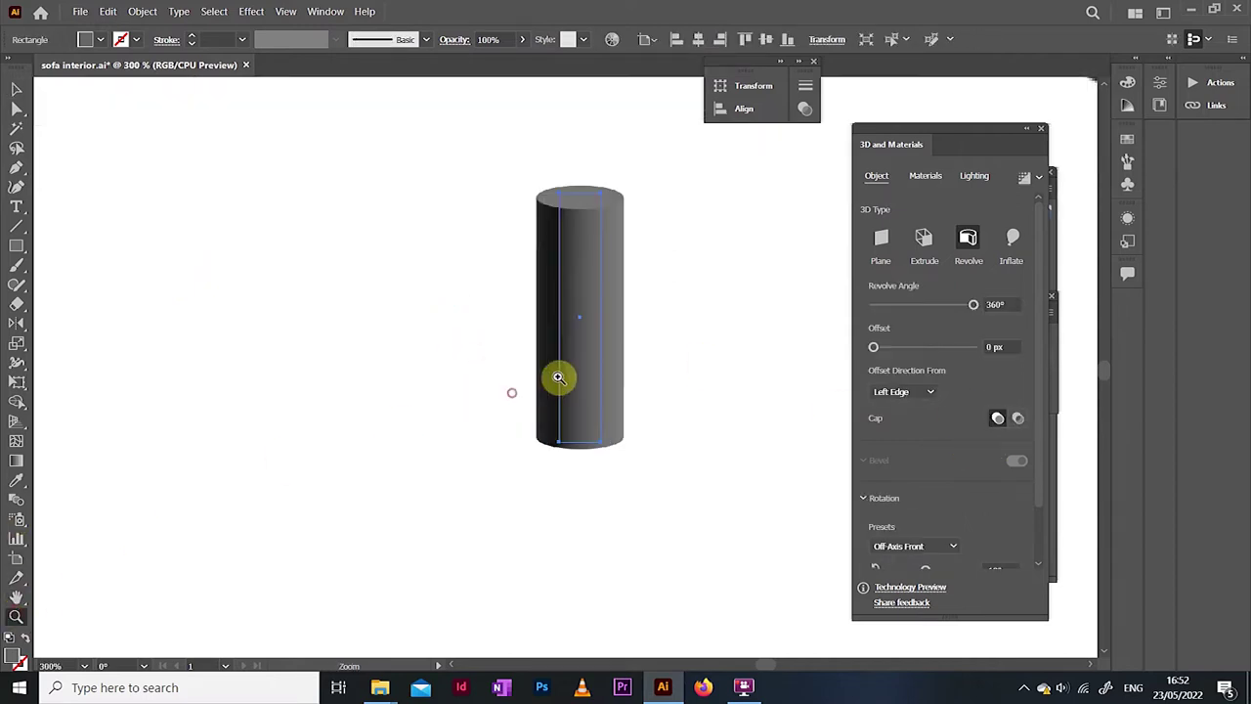
{"action": "key", "text": "v"}
{"action": "left_click_drag", "start_coordinate": [524, 366], "coordinate": [787, 351]}
{"action": "left_click", "coordinate": [464, 389]}
Step: Place copies of the leg under the left armrest's front and back corners and the chaise's two front corners
{"action": "key", "text": "ctrl+minus"}
{"action": "key", "text": "ctrl+minus"}
{"action": "key", "text": "ctrl+minus"}
{"action": "key", "text": "ctrl+minus"}
{"action": "key", "text": "ctrl+minus"}
{"action": "key", "text": "ctrl+minus"}
{"action": "key", "text": "ctrl+minus"}
{"action": "left_click", "coordinate": [304, 369]}
{"action": "left_click", "coordinate": [338, 356]}
{"action": "left_click", "coordinate": [246, 380]}
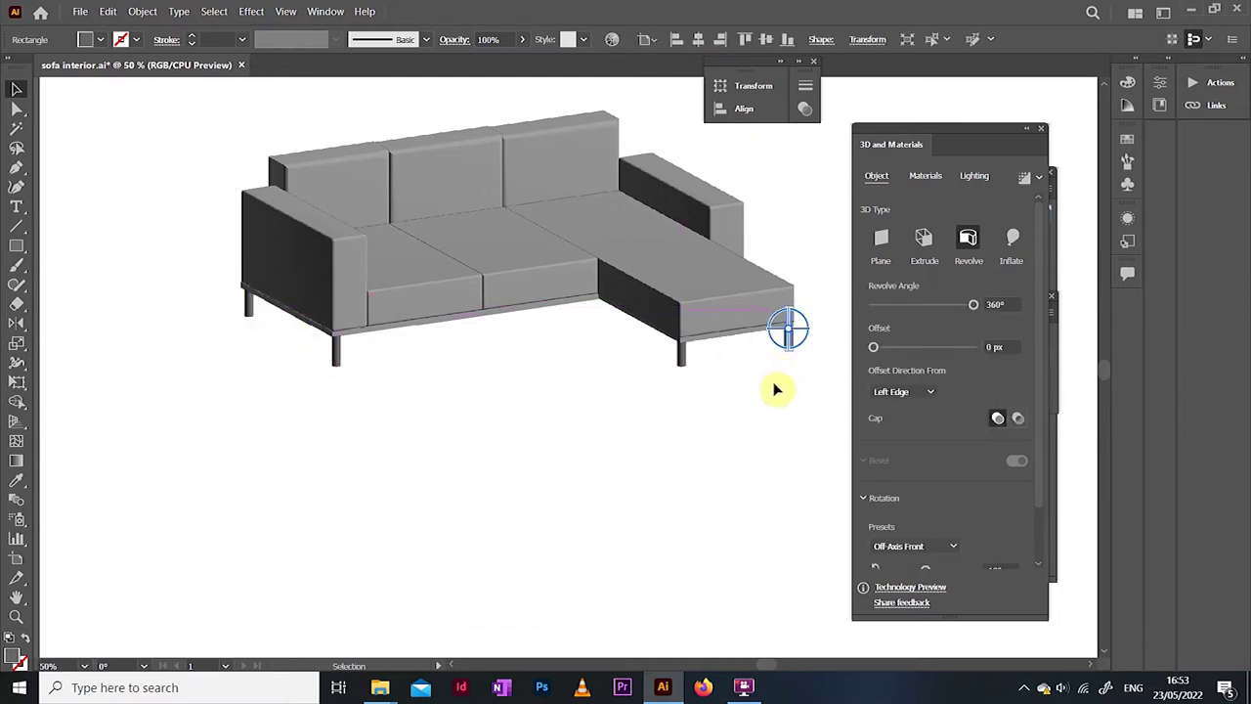
{"action": "left_click", "coordinate": [747, 454]}
{"action": "key", "text": "ctrl+minus"}
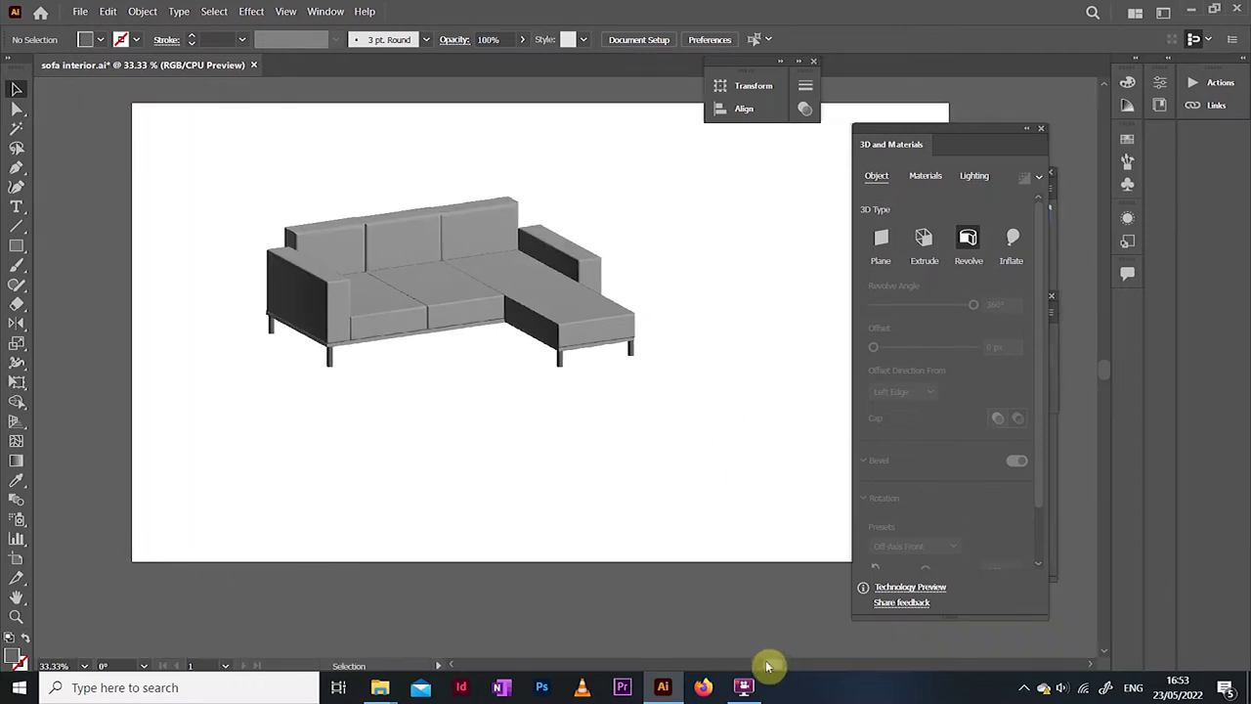
Step: Select the whole sofa and move it down and slightly right on the artboard
{"action": "left_click_drag", "start_coordinate": [211, 145], "coordinate": [514, 338]}
{"action": "left_click_drag", "start_coordinate": [534, 312], "coordinate": [561, 372]}
{"action": "left_click", "coordinate": [440, 454]}
{"action": "left_click", "coordinate": [15, 616]}
{"action": "left_click", "coordinate": [504, 335]}
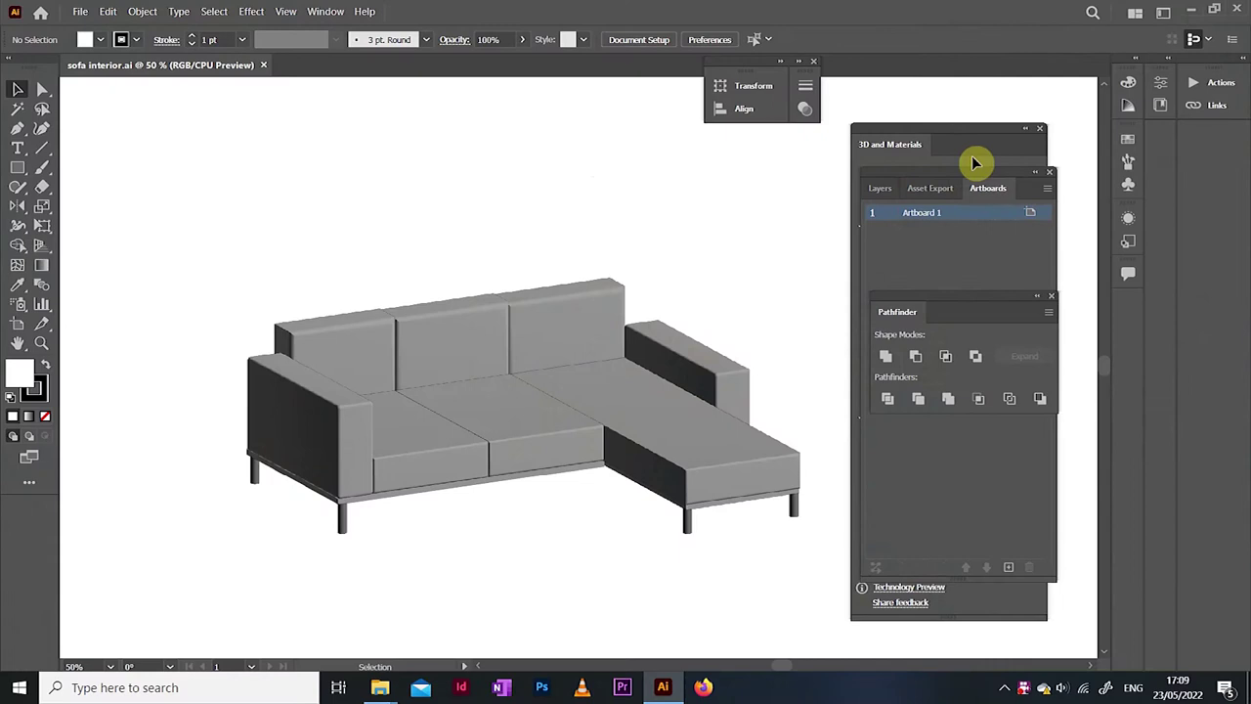
Step: Collapse the Artboards panel group, move it and the Pathfinder panel clear of 3D and Materials, and show the 3D object settings
{"action": "left_click", "coordinate": [1039, 178]}
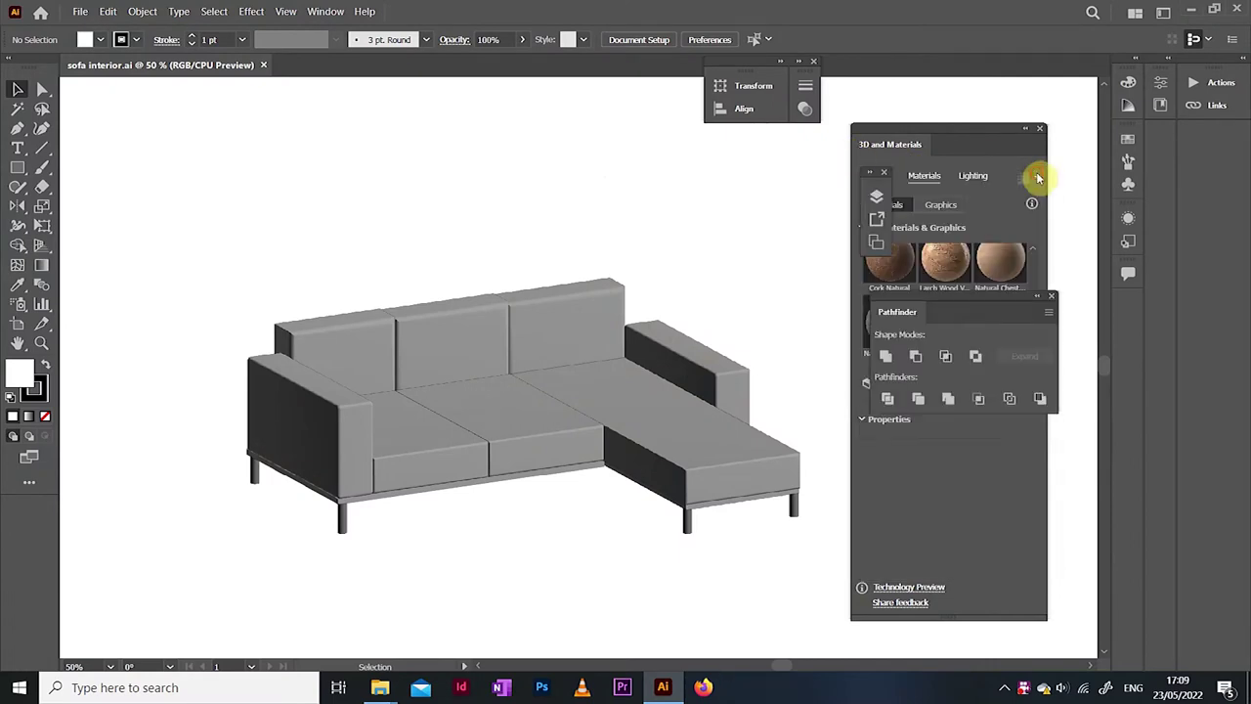
{"action": "left_click_drag", "start_coordinate": [957, 302], "coordinate": [1027, 396]}
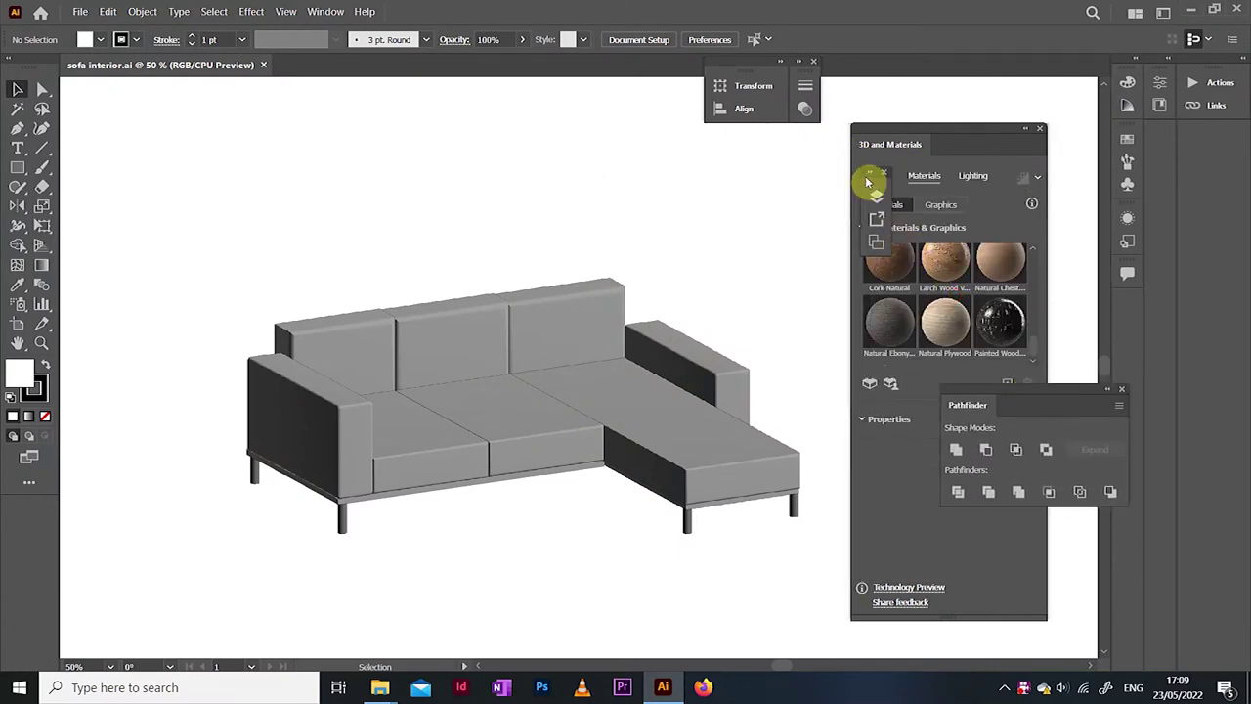
{"action": "left_click_drag", "start_coordinate": [888, 191], "coordinate": [743, 181]}
{"action": "left_click", "coordinate": [875, 176]}
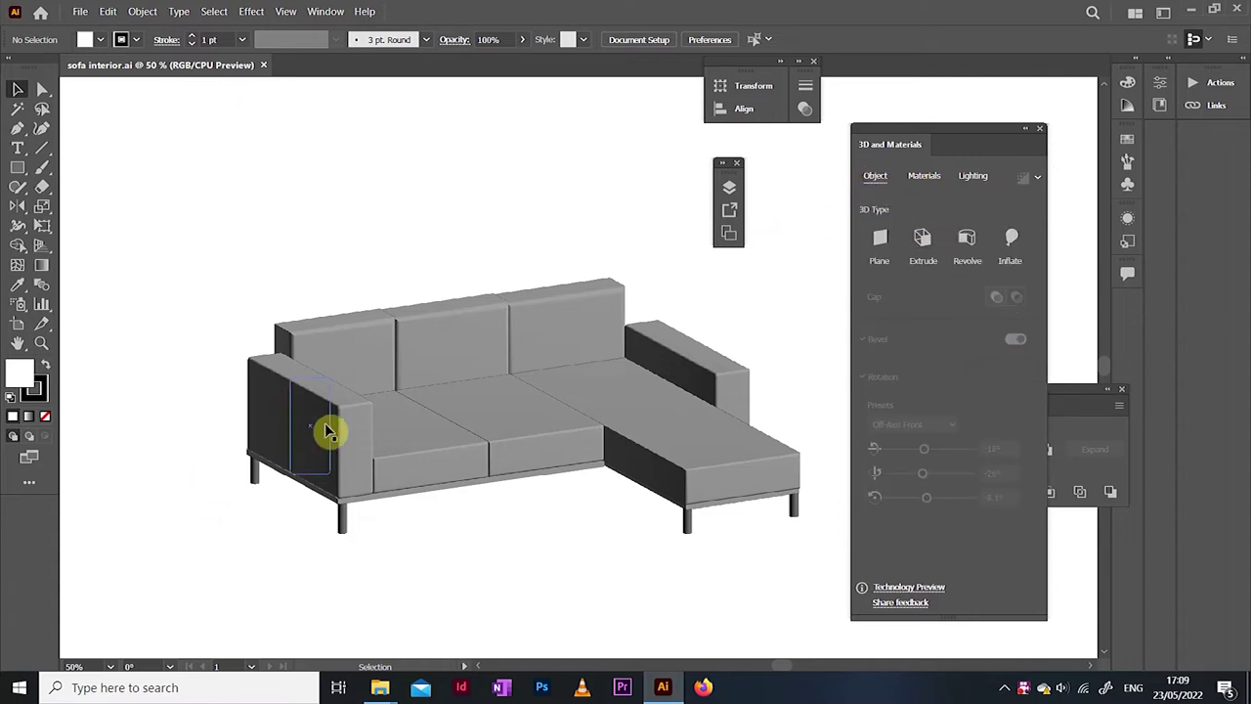
Step: Apply the Oxford Fabric material to the sofa's middle backrest
{"action": "left_click", "coordinate": [466, 334]}
{"action": "left_click", "coordinate": [41, 344]}
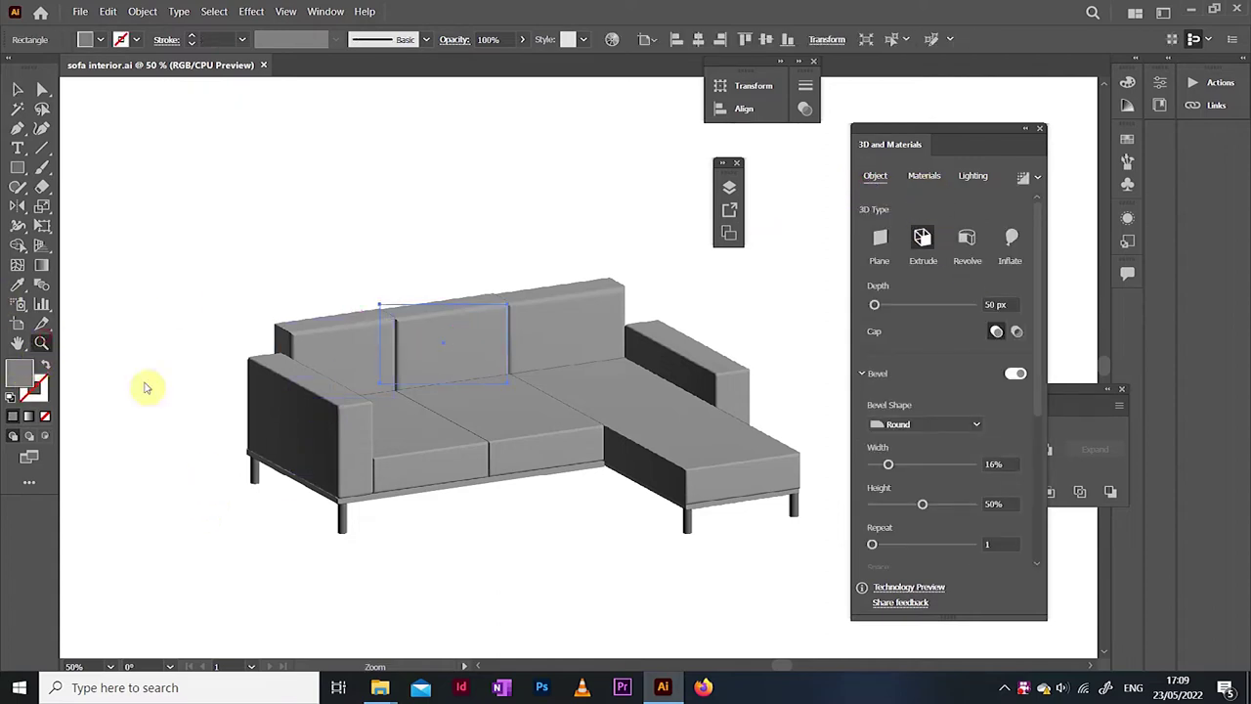
{"action": "left_click", "coordinate": [443, 355]}
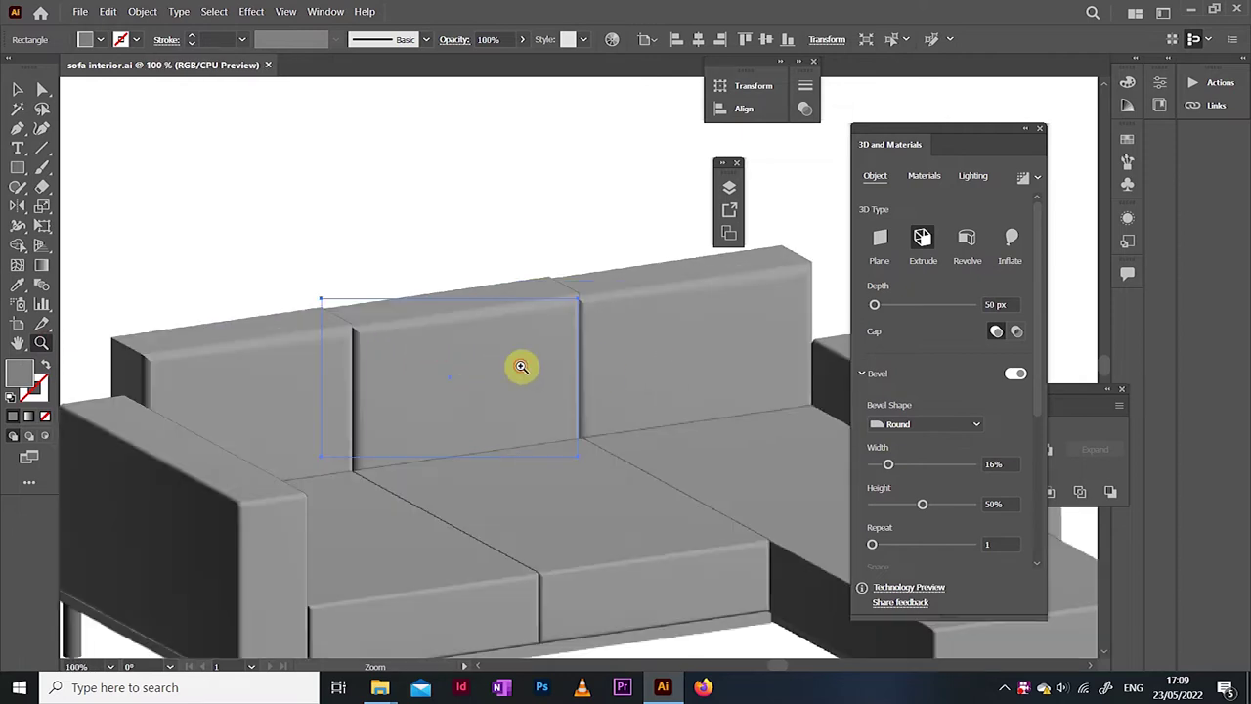
{"action": "left_click", "coordinate": [528, 366]}
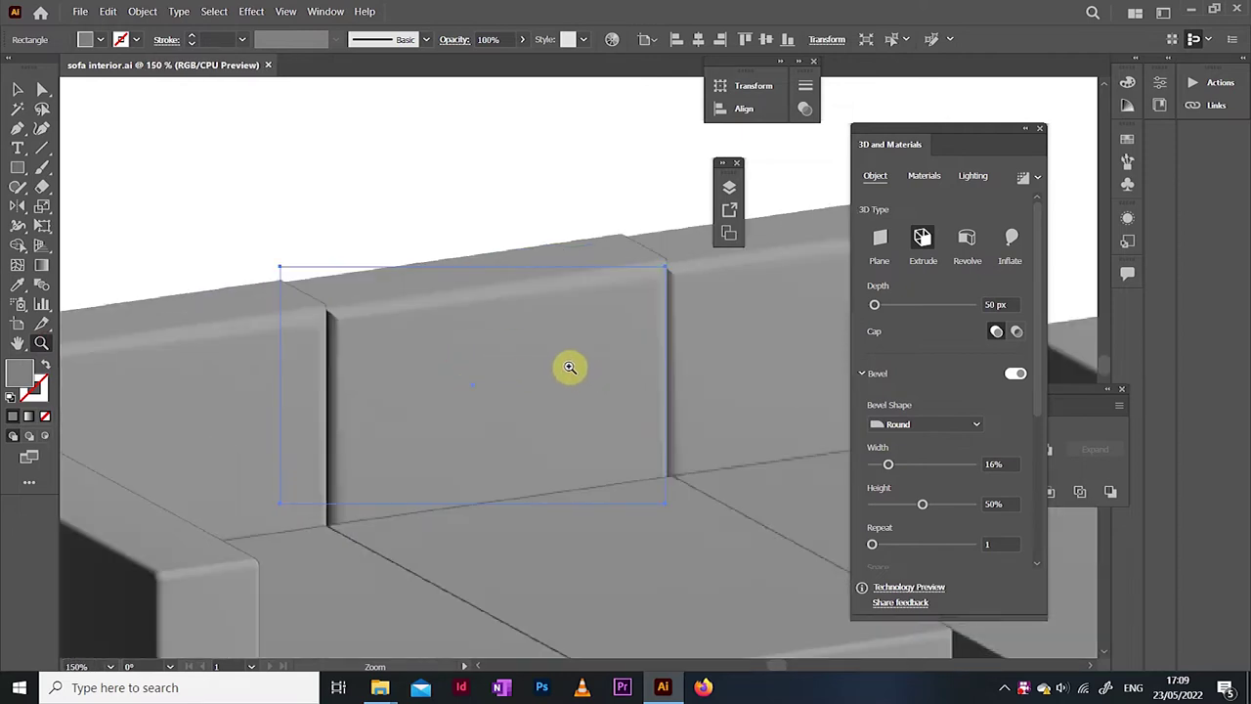
{"action": "left_click", "coordinate": [924, 175]}
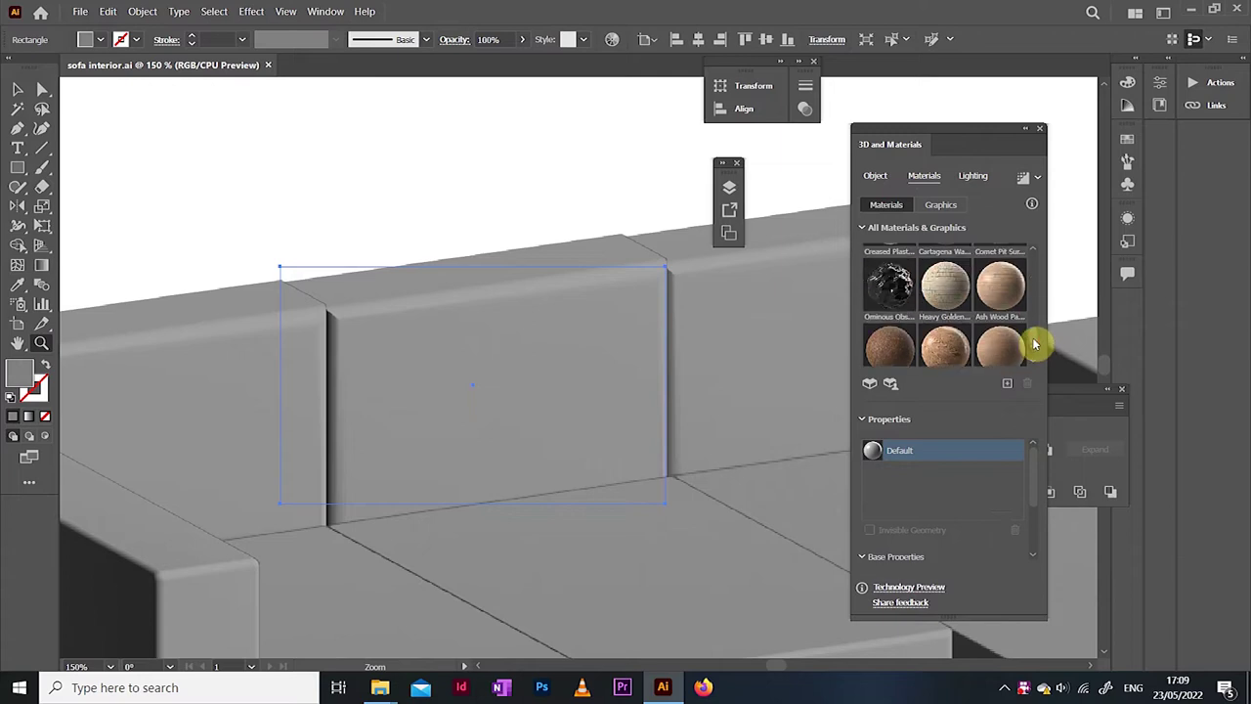
{"action": "left_click_drag", "start_coordinate": [1032, 337], "coordinate": [1032, 285]}
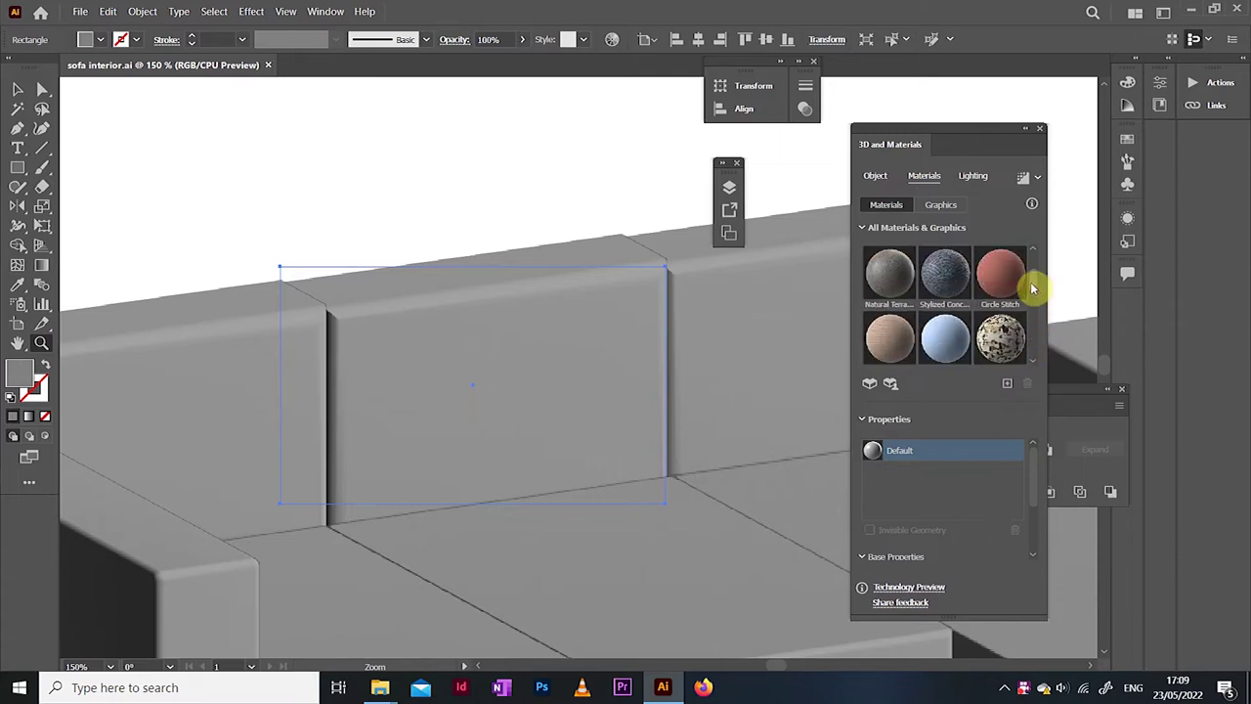
{"action": "left_click", "coordinate": [952, 324]}
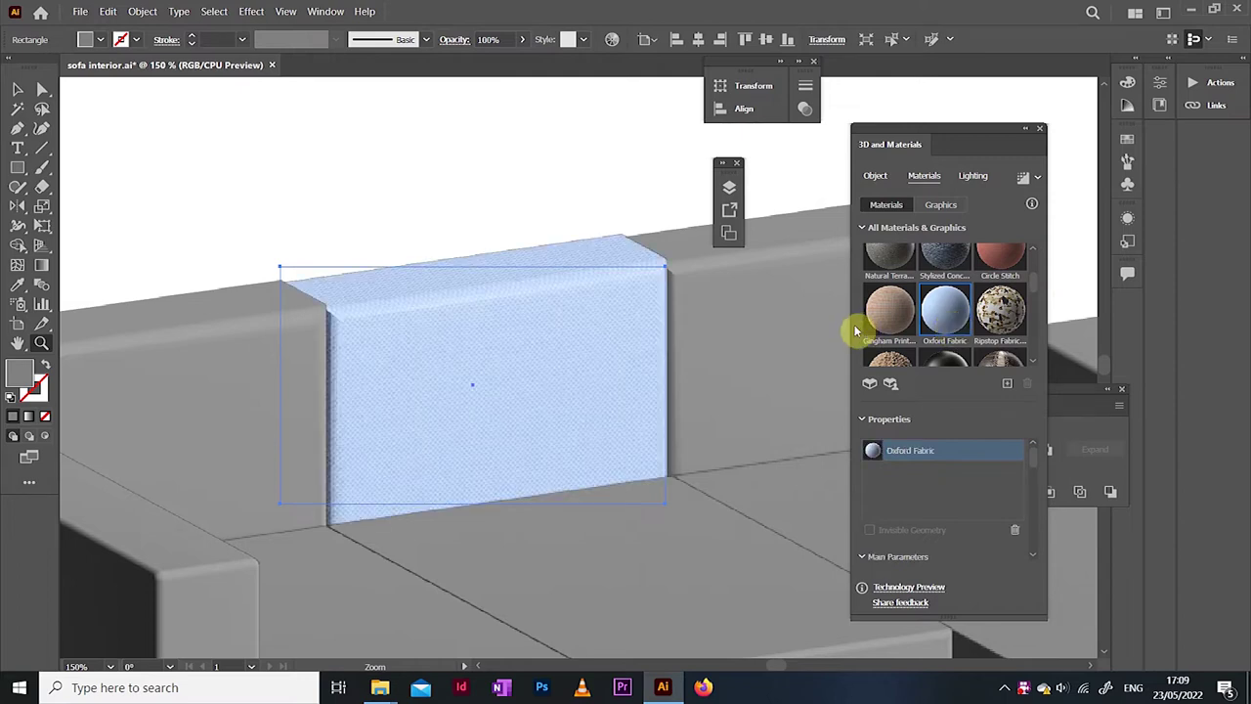
Step: Set the warp yarn colour of the middle backrest's Oxford Fabric to light grey B2B2B2
{"action": "left_click", "coordinate": [508, 371]}
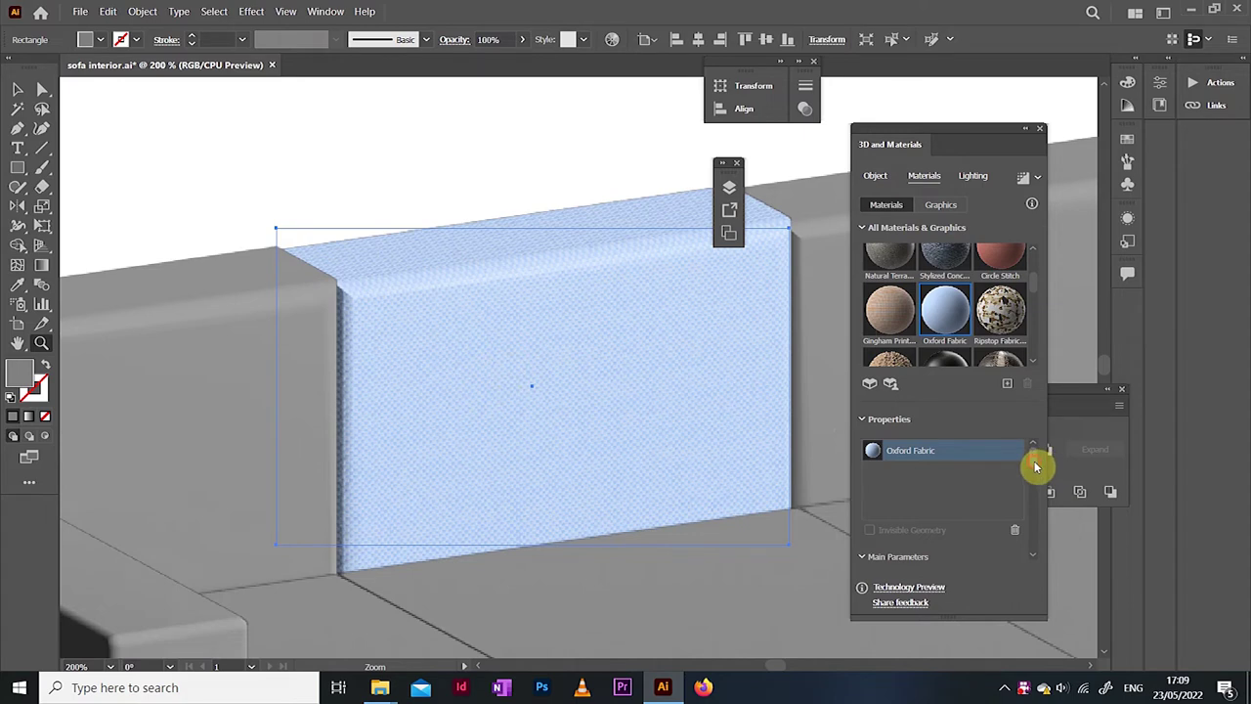
{"action": "scroll", "coordinate": [1036, 467], "scroll_direction": "down", "scroll_amount": 5}
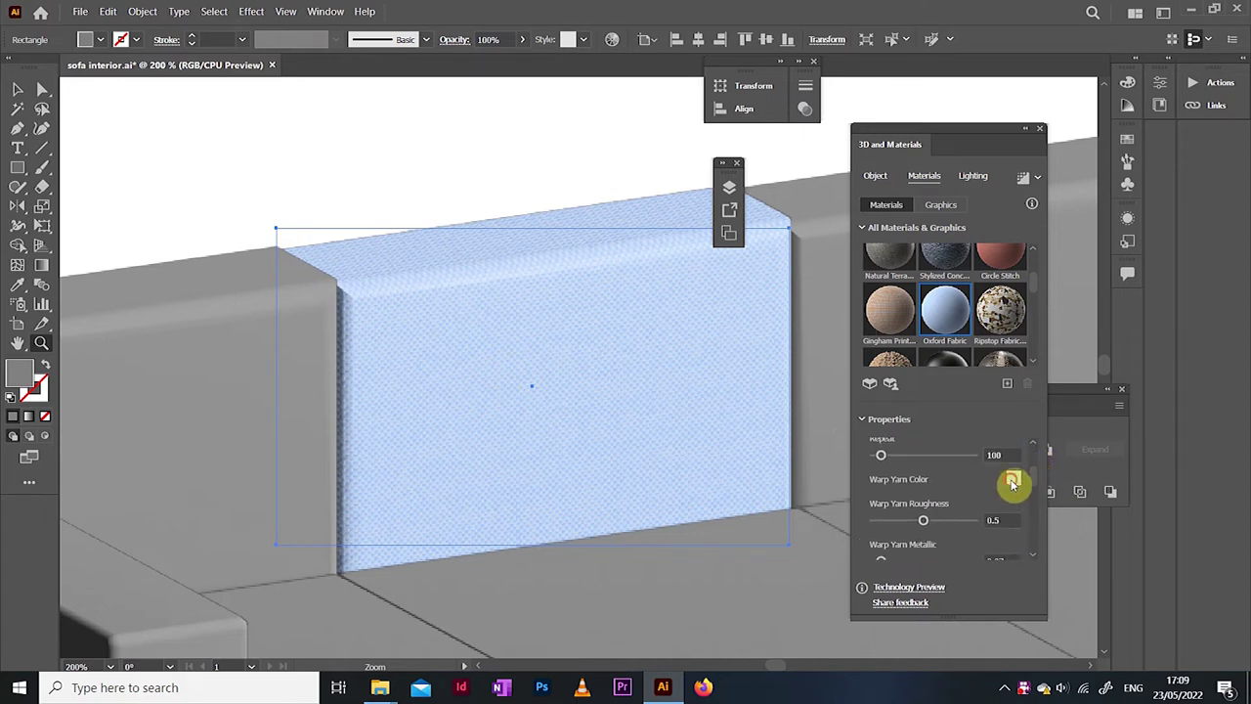
{"action": "left_click", "coordinate": [1013, 482]}
{"action": "left_click", "coordinate": [800, 363]}
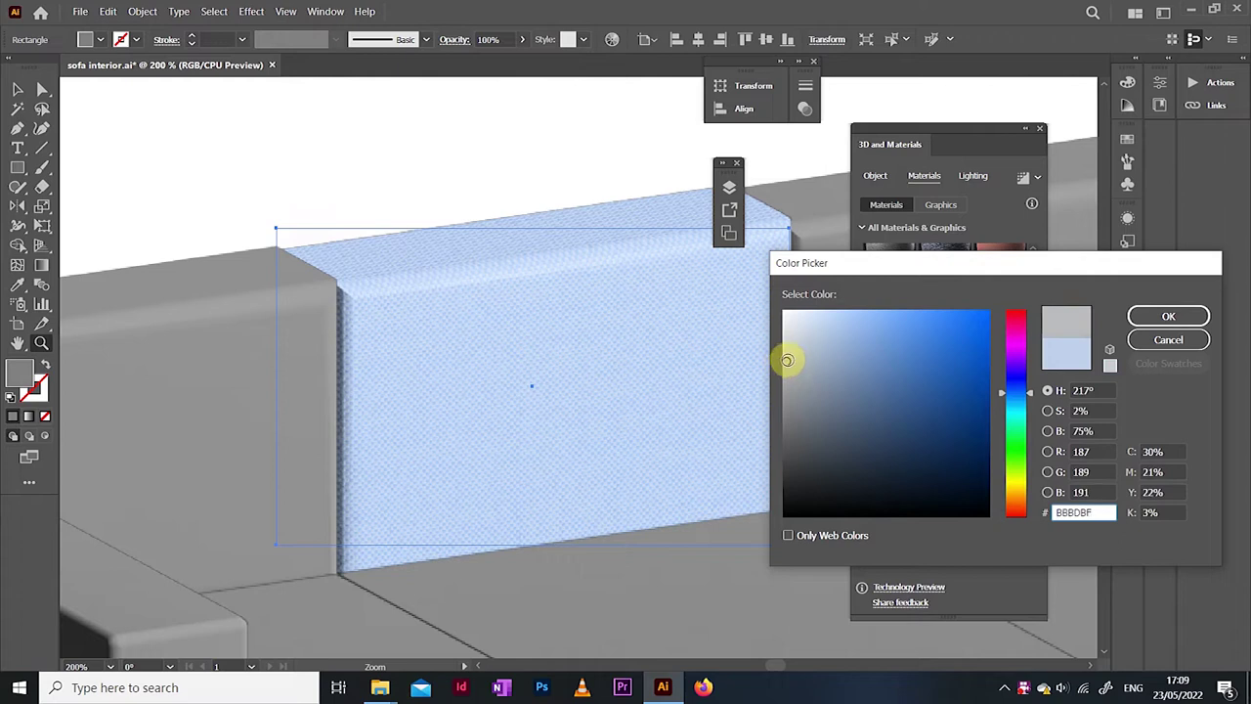
{"action": "left_click_drag", "start_coordinate": [787, 360], "coordinate": [783, 370]}
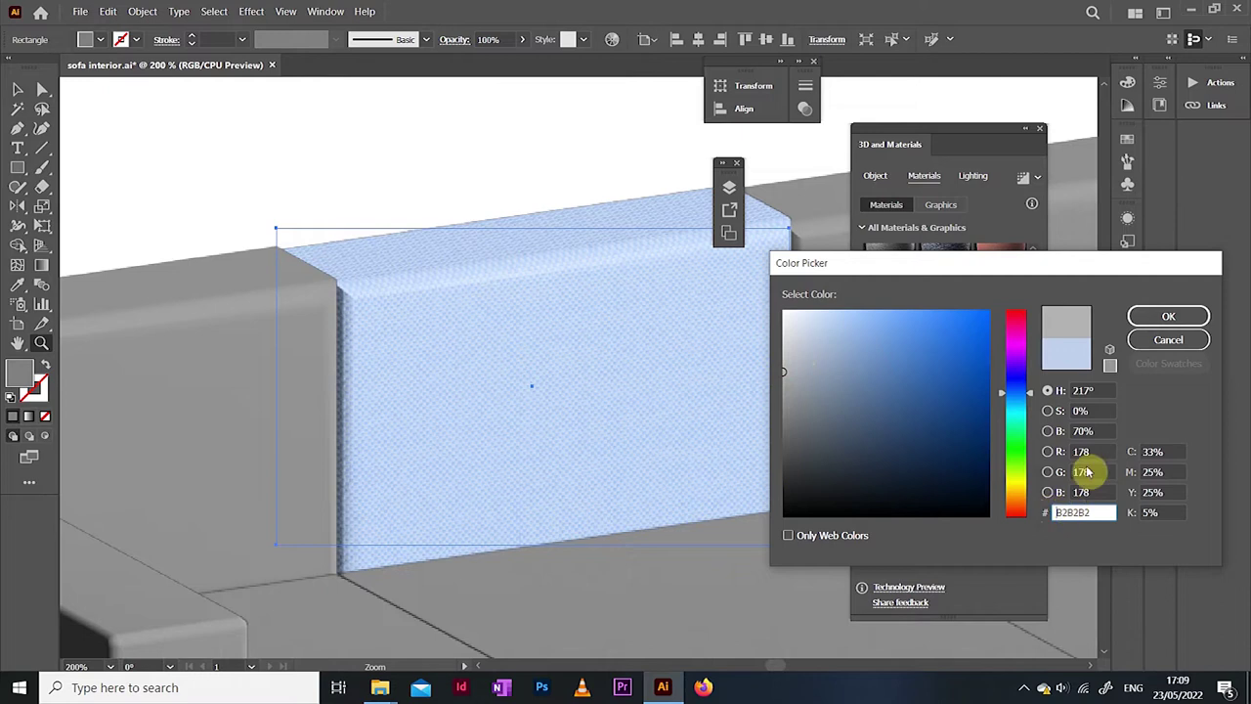
{"action": "left_click", "coordinate": [1168, 315]}
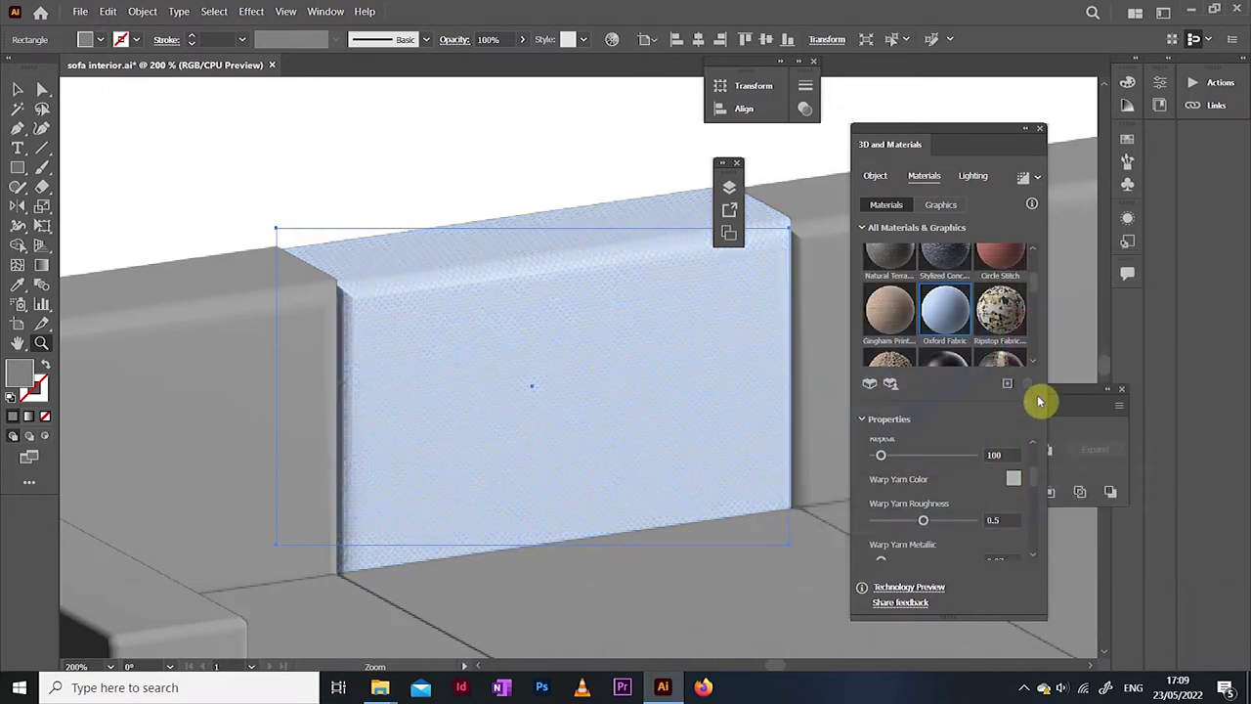
Step: Set the weft yarn colour of the middle backrest's Oxford Fabric to dark grey 515151
{"action": "scroll", "coordinate": [1034, 478], "scroll_direction": "down", "scroll_amount": 3}
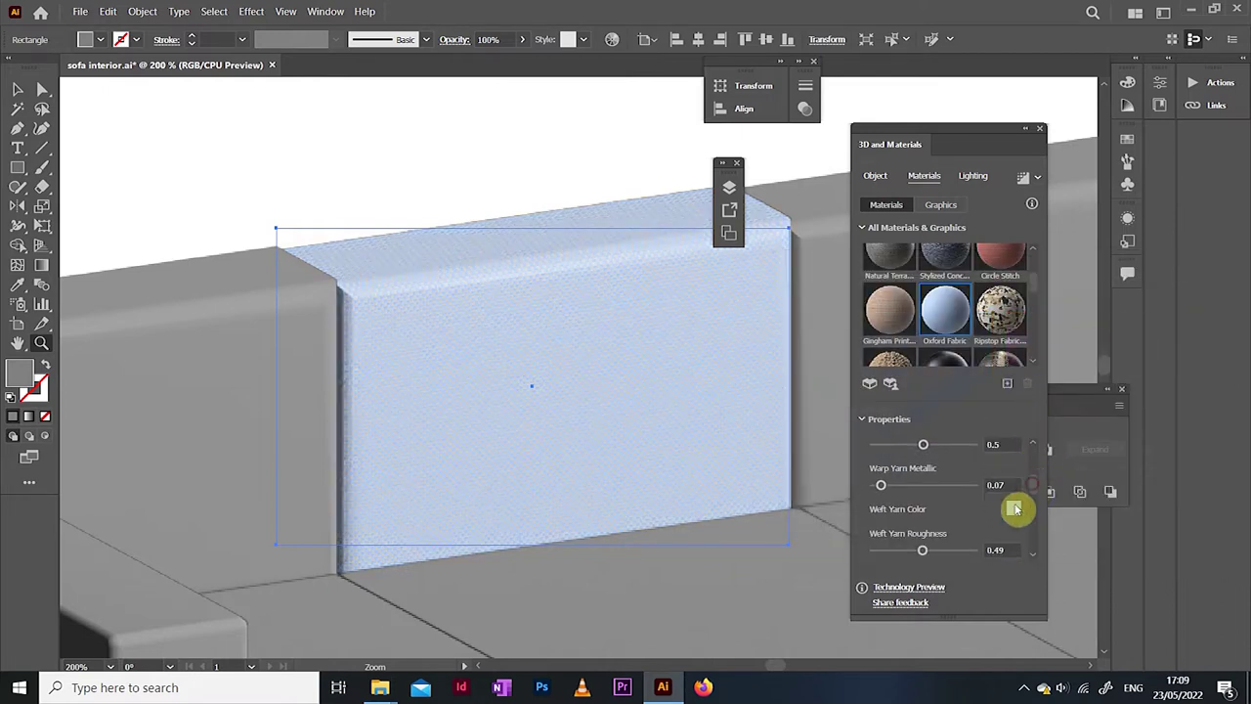
{"action": "left_click", "coordinate": [1013, 510]}
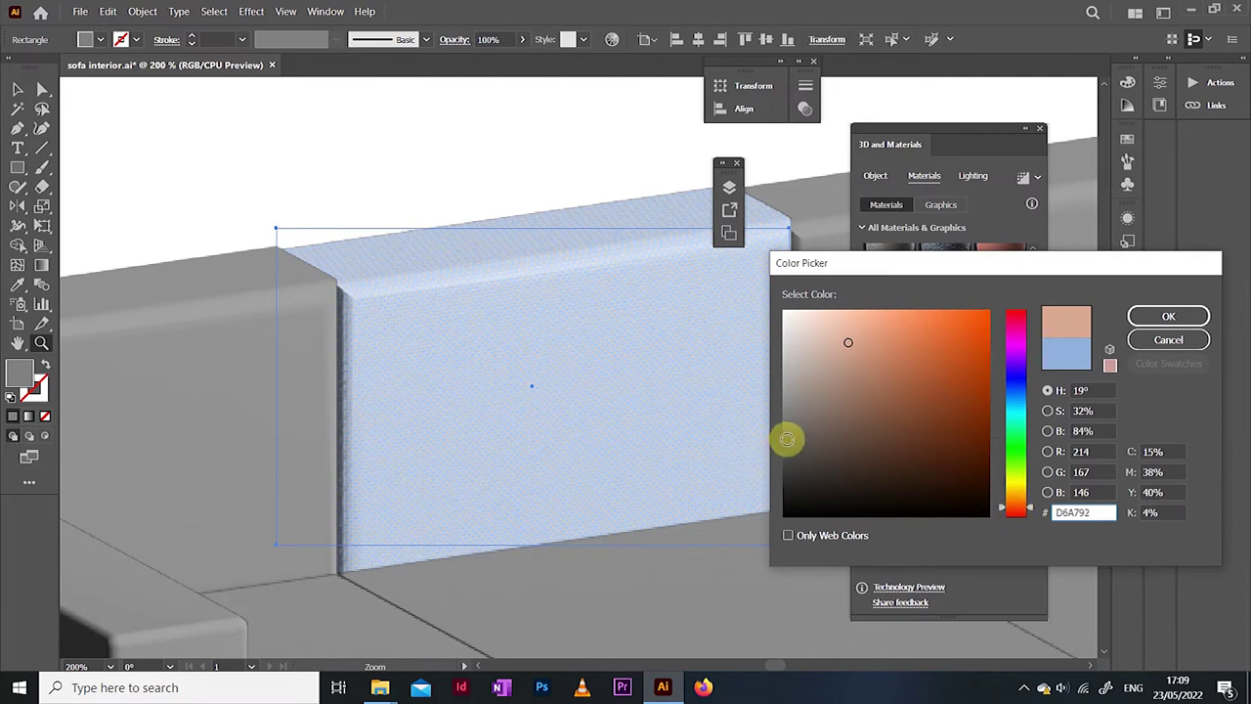
{"action": "left_click_drag", "start_coordinate": [787, 440], "coordinate": [781, 450]}
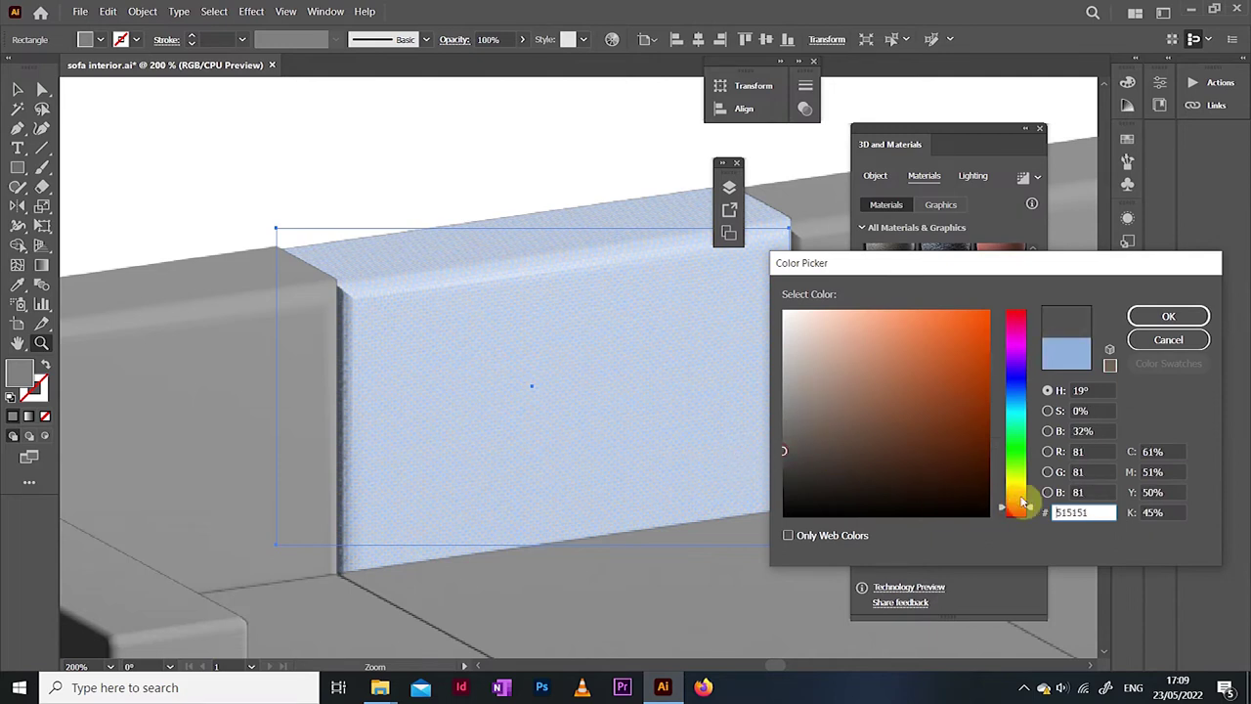
{"action": "left_click", "coordinate": [1135, 317]}
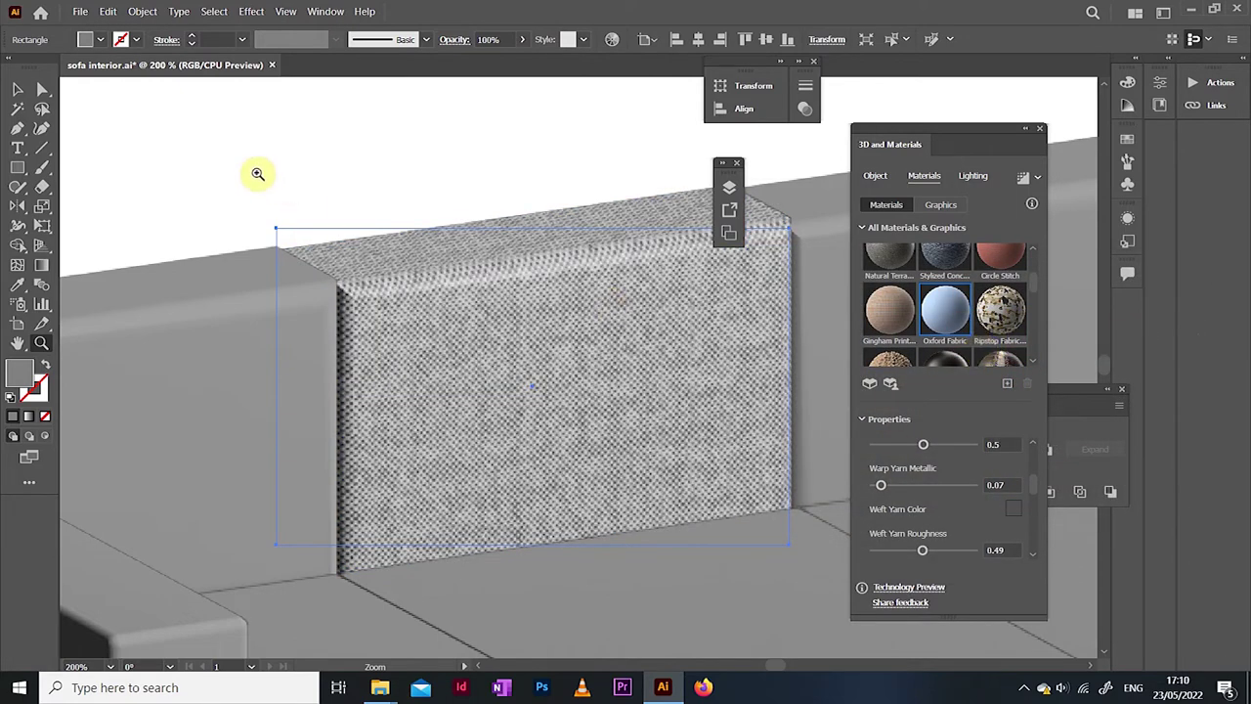
Step: View the fabric backrest within the whole sofa and open its weft yarn colour for editing
{"action": "key", "text": "ctrl+minus"}
{"action": "key", "text": "ctrl+minus"}
{"action": "key", "text": "ctrl+minus"}
{"action": "key", "text": "ctrl+minus"}
{"action": "key", "text": "ctrl+minus"}
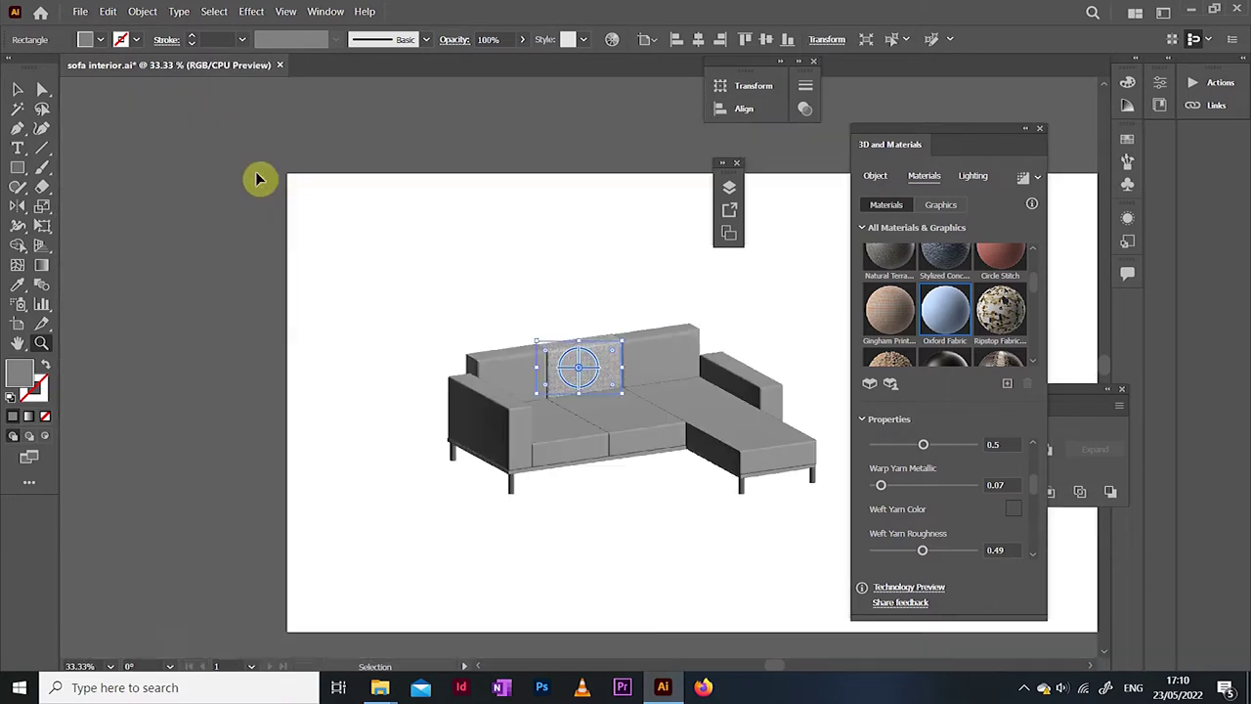
{"action": "left_click", "coordinate": [726, 404]}
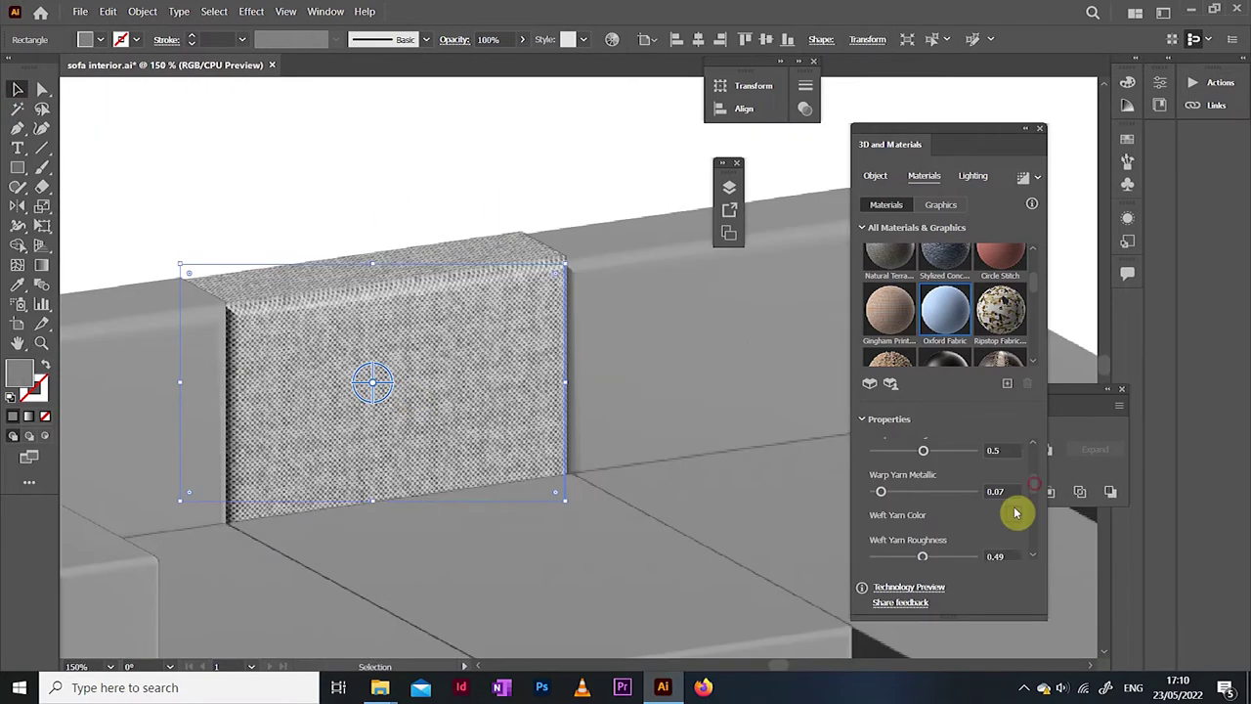
{"action": "left_click", "coordinate": [1013, 508]}
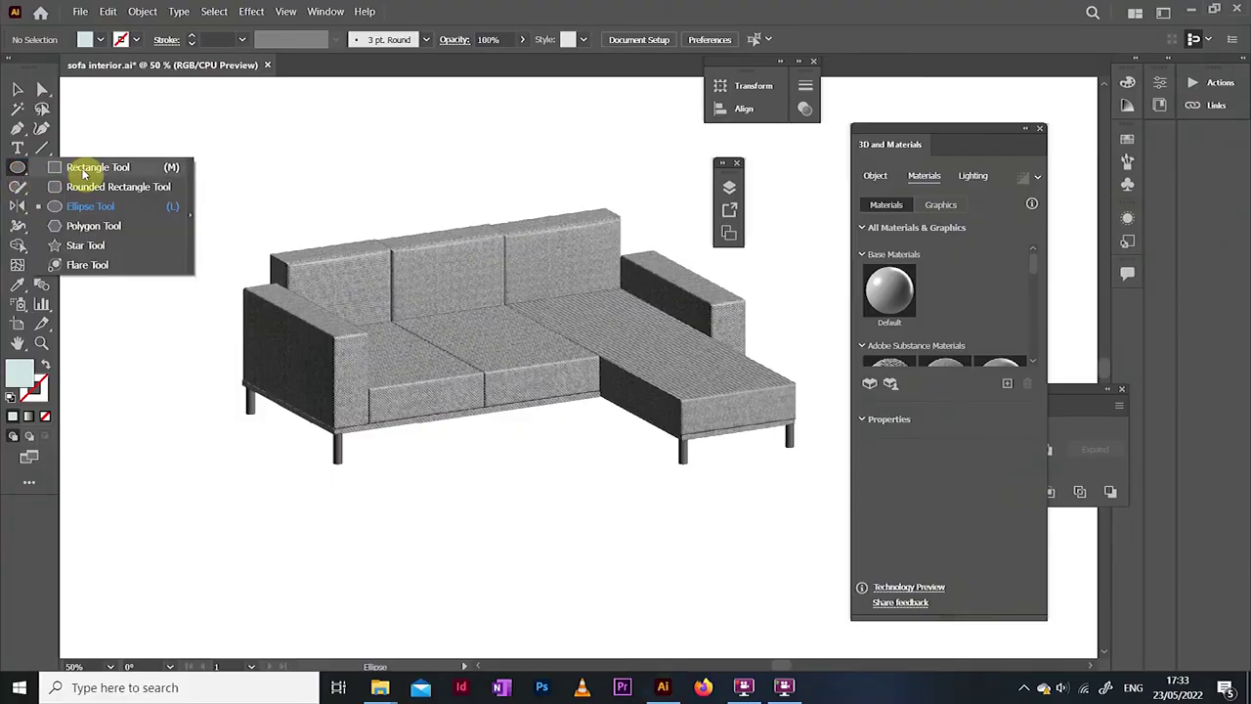
Step: Draw a small square in the empty area above the sofa's left armrest and select it
{"action": "mouse_move", "coordinate": [128, 123]}
{"action": "left_mouse_down"}
{"action": "mouse_move", "coordinate": [173, 195]}
{"action": "mouse_move", "coordinate": [200, 193]}
{"action": "left_mouse_up"}
{"action": "left_click", "coordinate": [17, 89]}
{"action": "left_click", "coordinate": [115, 101]}
{"action": "left_click", "coordinate": [168, 171]}
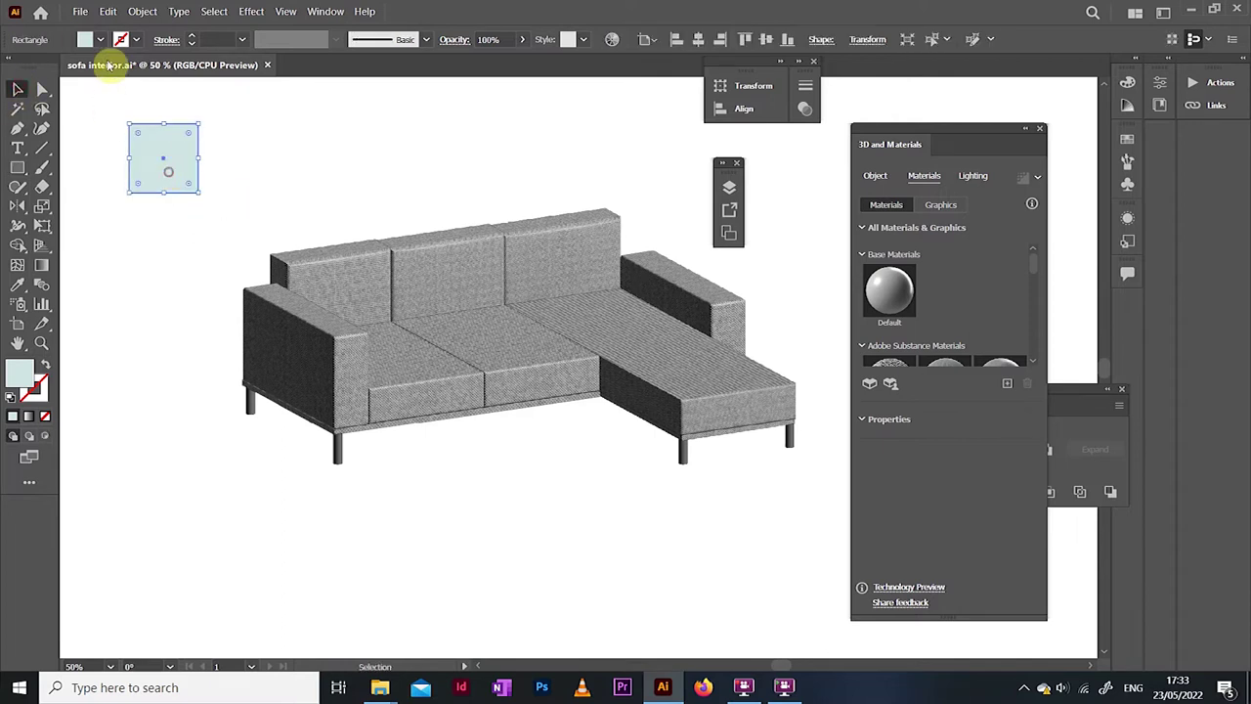
Step: Fill the square with the light orange swatch and move it right, above the left backrest
{"action": "left_click", "coordinate": [101, 40]}
{"action": "left_click", "coordinate": [45, 127]}
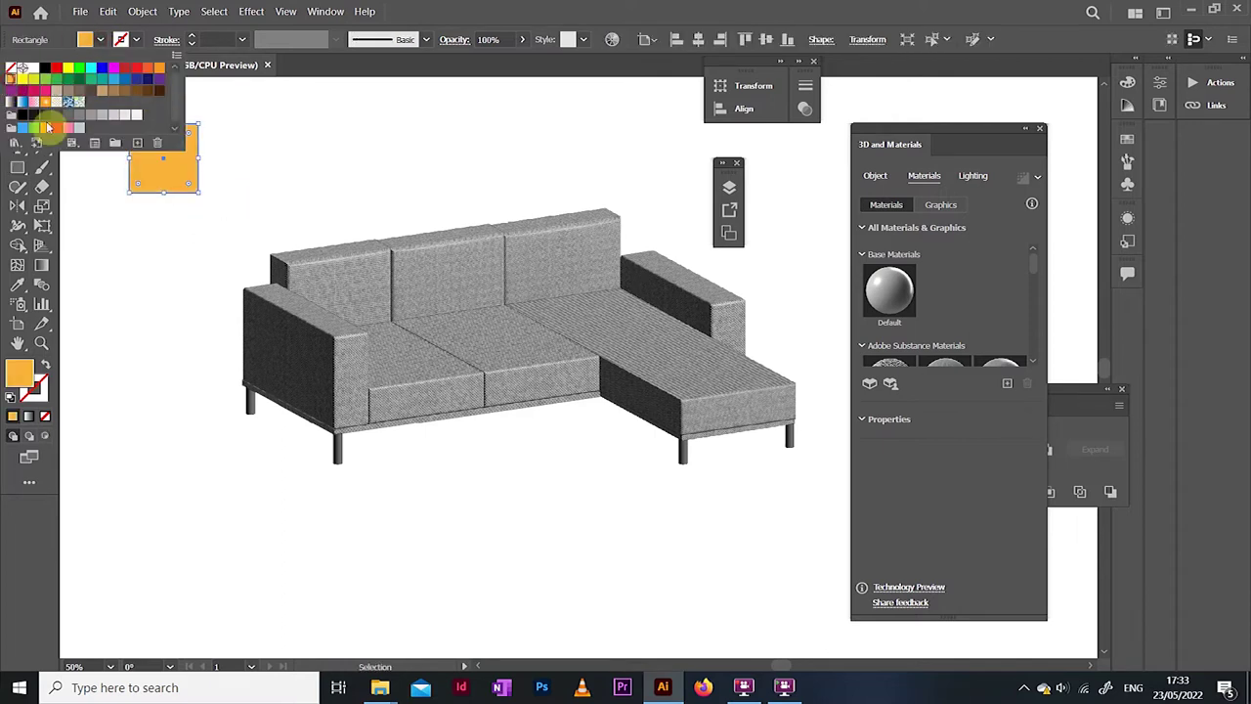
{"action": "left_click", "coordinate": [123, 273]}
{"action": "left_click_drag", "start_coordinate": [145, 176], "coordinate": [302, 185]}
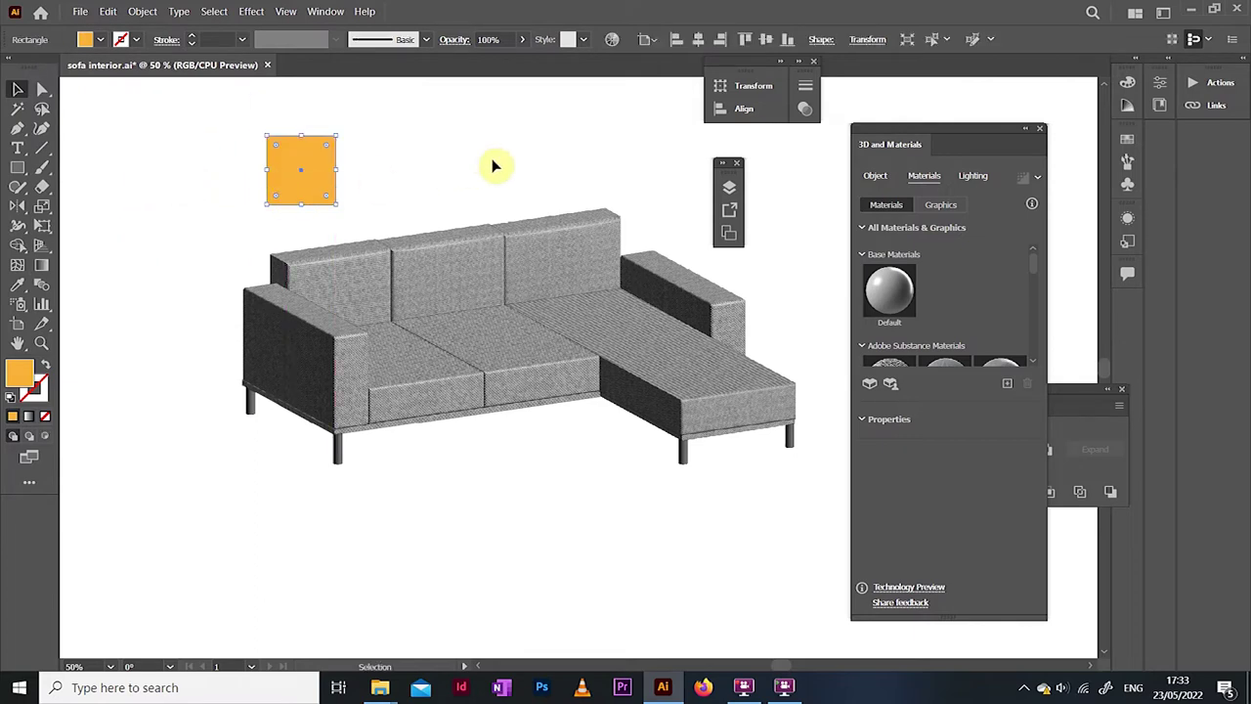
Step: Apply the 3D Inflate type to the orange square, inflating both sides
{"action": "left_click", "coordinate": [875, 176]}
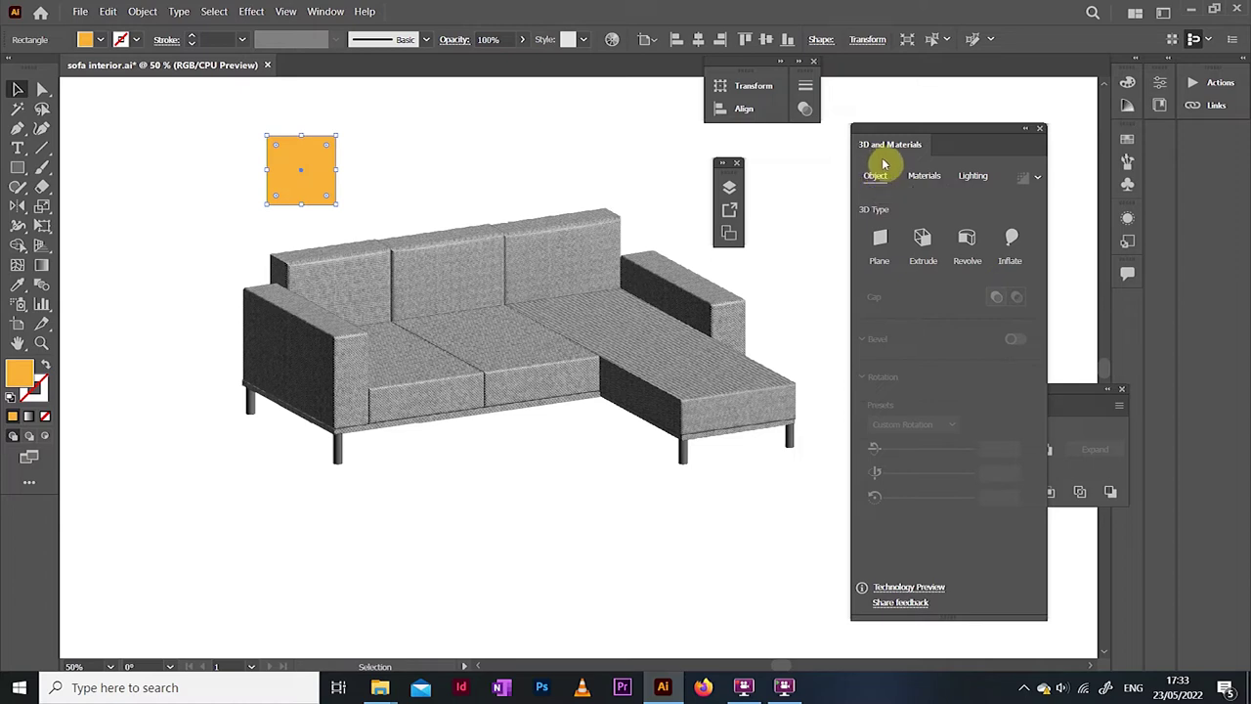
{"action": "left_click", "coordinate": [1009, 244]}
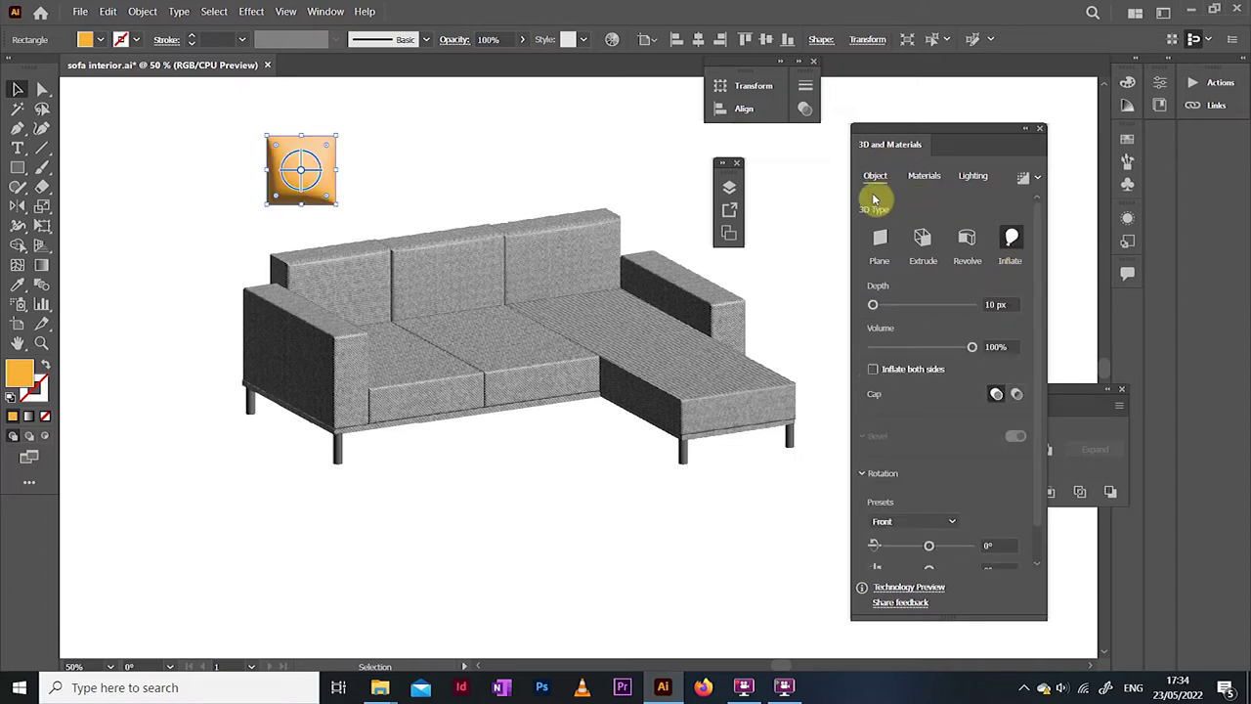
{"action": "left_click", "coordinate": [873, 371]}
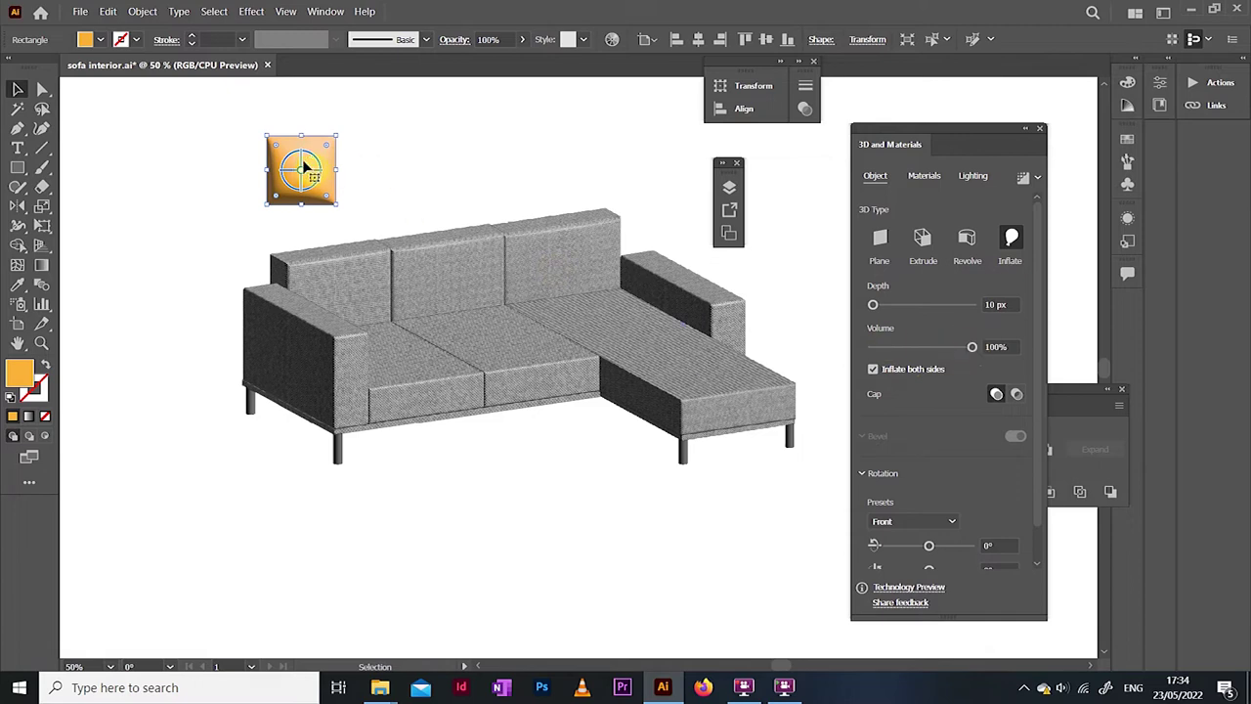
Step: Set the inflated cushion's volume to 47% and turn it about its vertical axis until it nearly faces the front
{"action": "mouse_move", "coordinate": [313, 170]}
{"action": "left_mouse_down"}
{"action": "mouse_move", "coordinate": [338, 170]}
{"action": "mouse_move", "coordinate": [313, 173]}
{"action": "mouse_move", "coordinate": [323, 168]}
{"action": "left_mouse_up"}
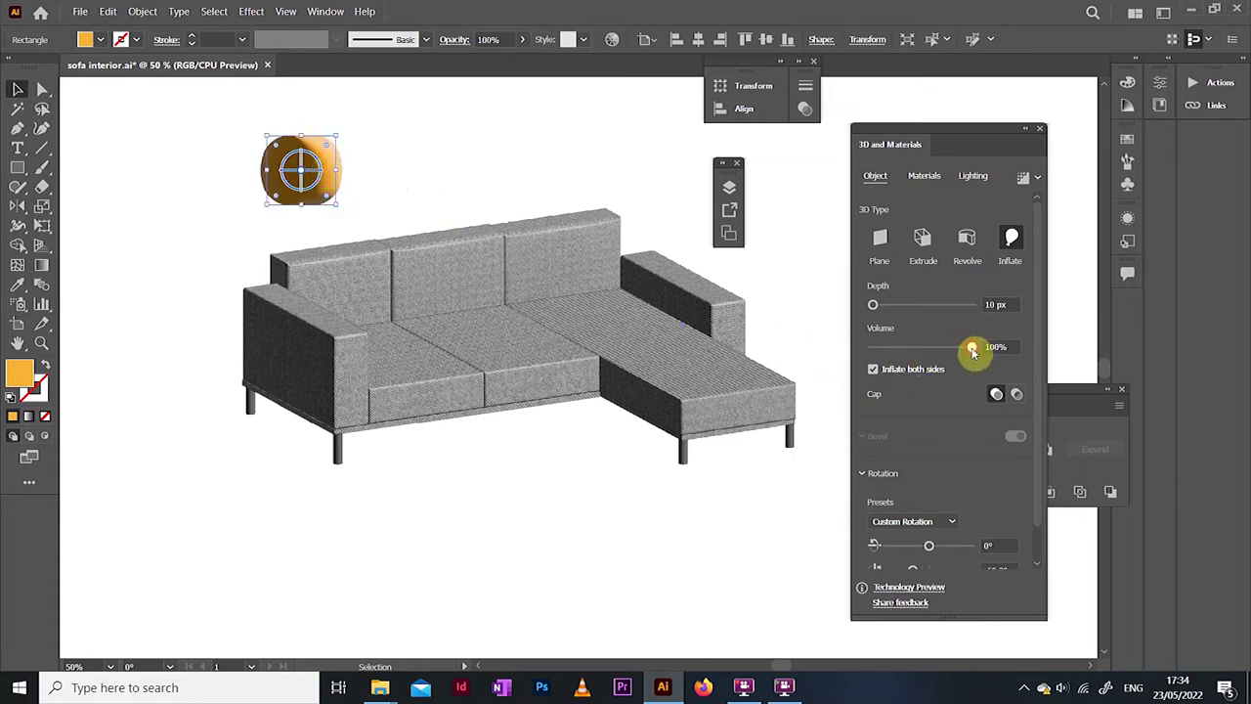
{"action": "left_click_drag", "start_coordinate": [973, 352], "coordinate": [935, 352]}
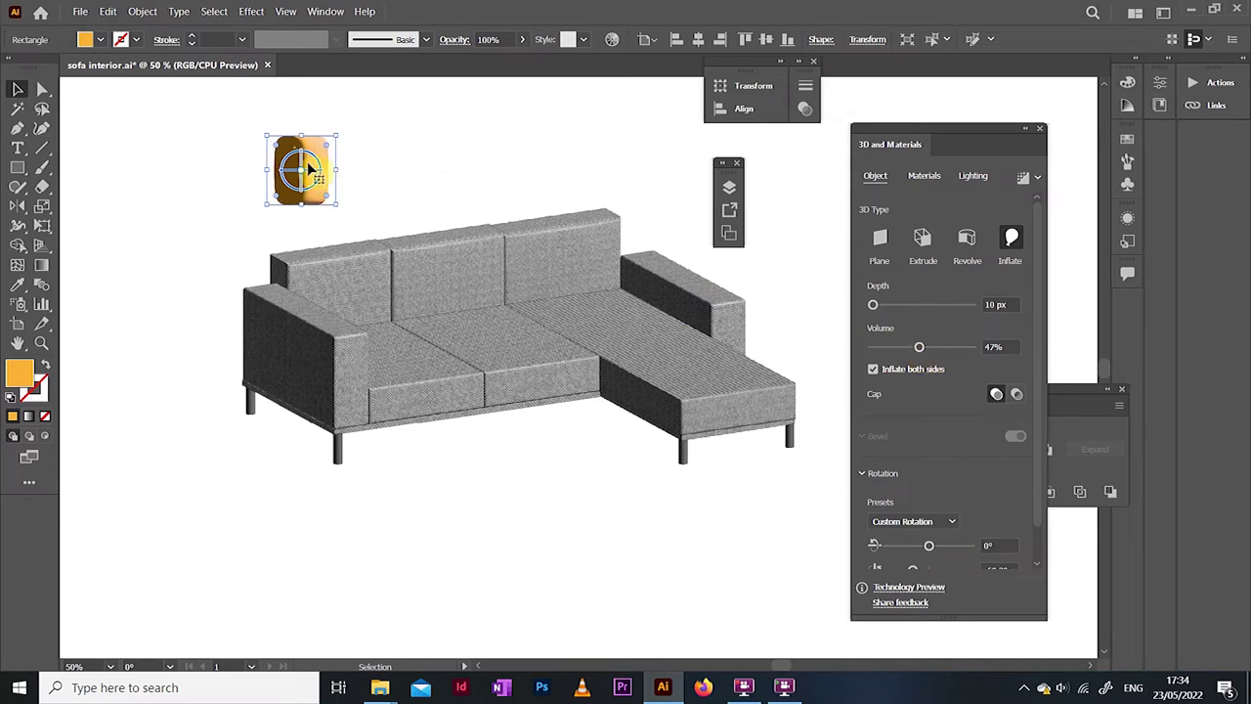
{"action": "left_click_drag", "start_coordinate": [301, 170], "coordinate": [278, 168]}
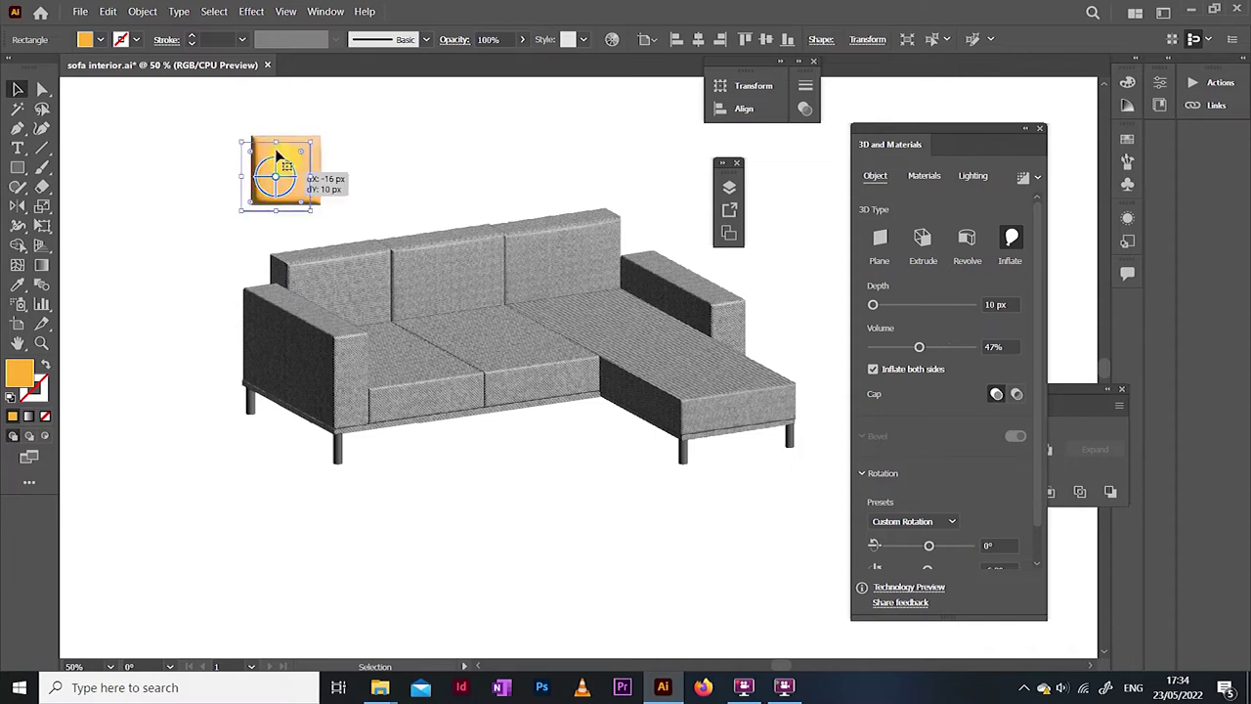
Step: Apply a Pucker & Bloat effect of -7% to the orange cushion to pull its corners into points
{"action": "left_click", "coordinate": [251, 11]}
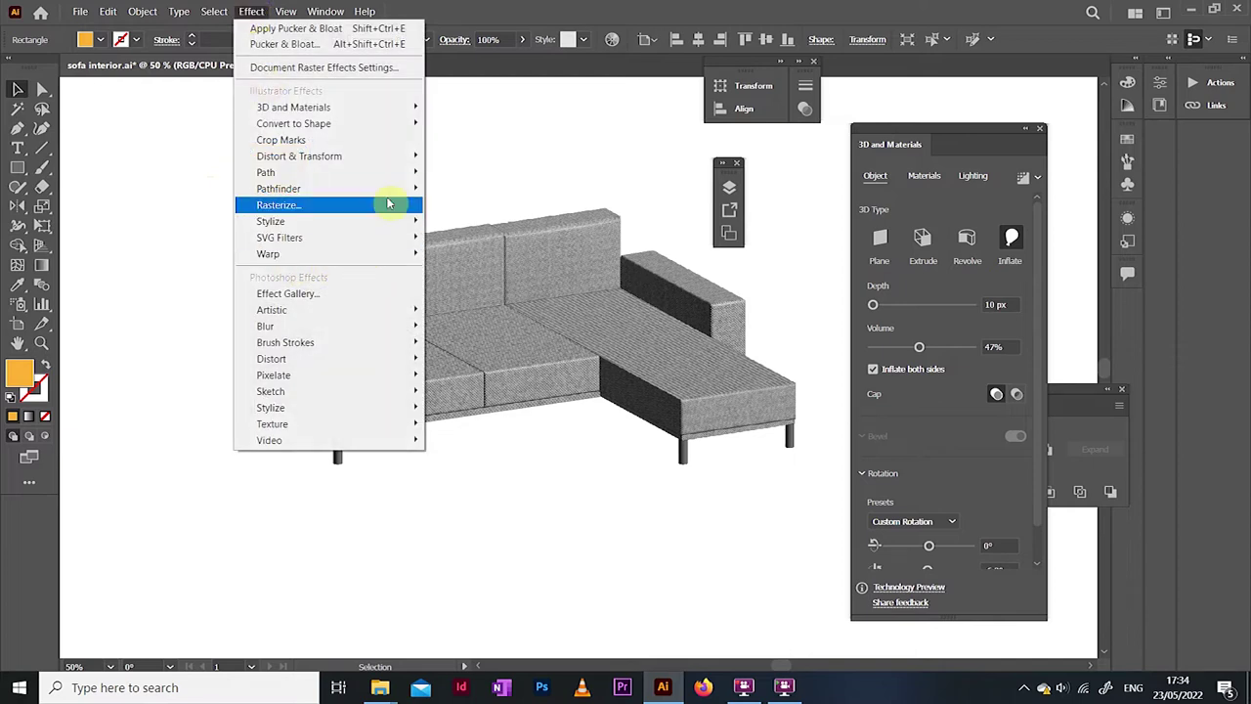
{"action": "mouse_move", "coordinate": [390, 159]}
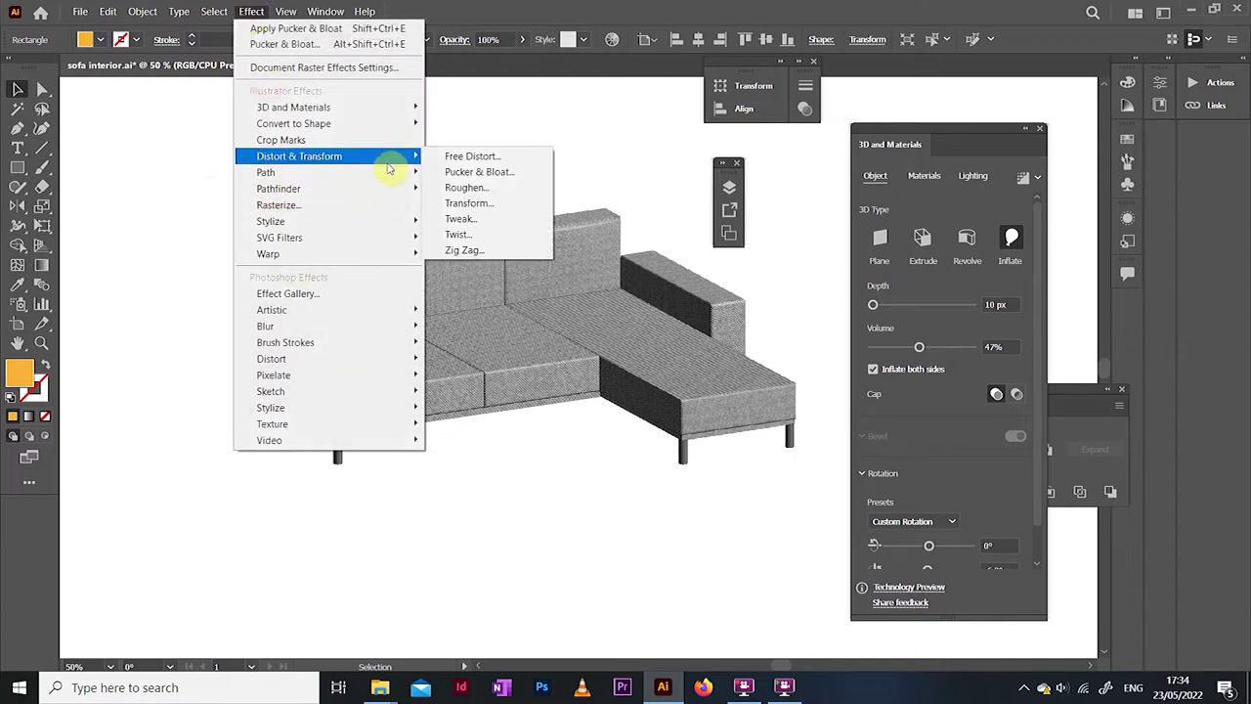
{"action": "left_click", "coordinate": [470, 173]}
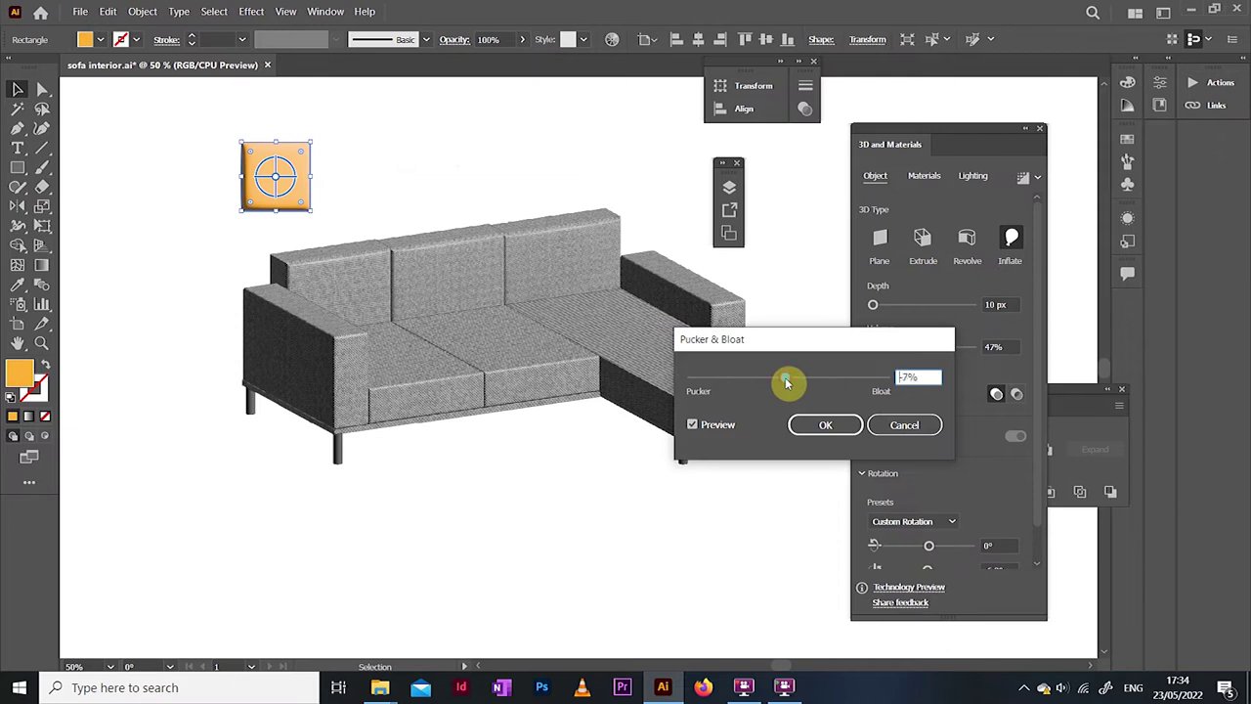
{"action": "left_click_drag", "start_coordinate": [785, 379], "coordinate": [785, 379]}
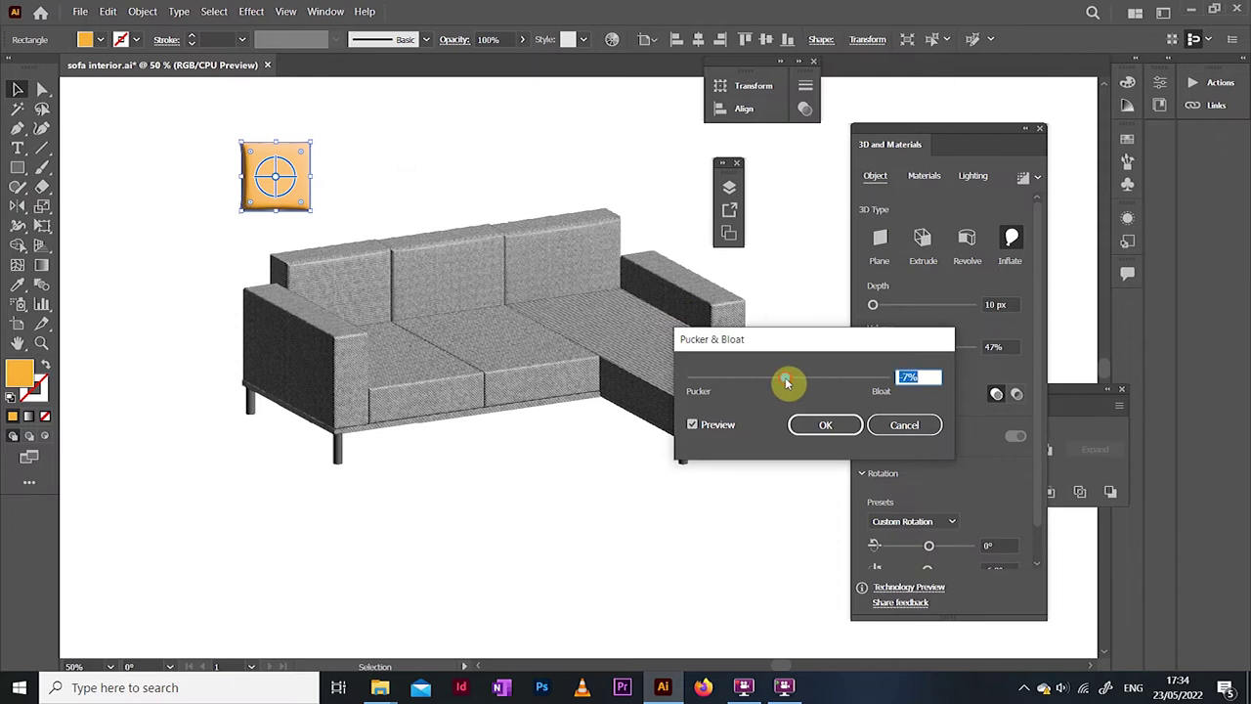
{"action": "left_click", "coordinate": [825, 425]}
{"action": "left_click", "coordinate": [41, 342]}
{"action": "left_click", "coordinate": [296, 191]}
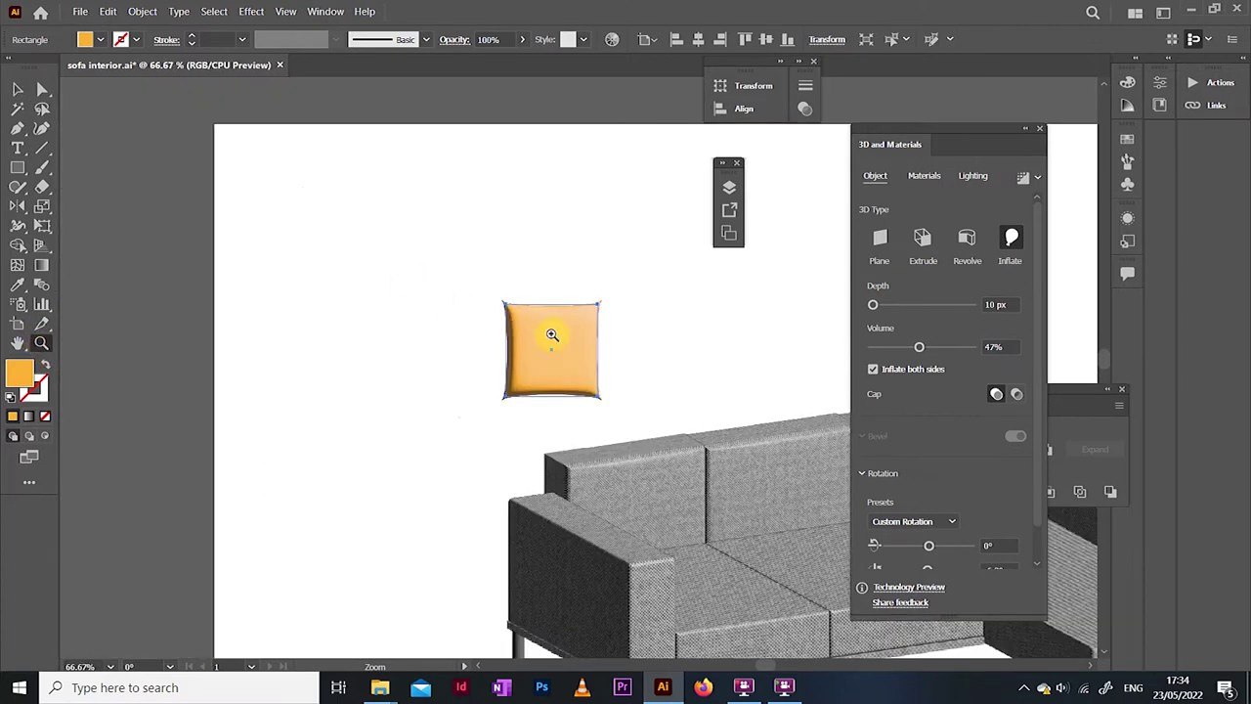
Step: Scale down the orange cushion and place it against the right backrest, next to the right armrest
{"action": "left_click", "coordinate": [584, 397]}
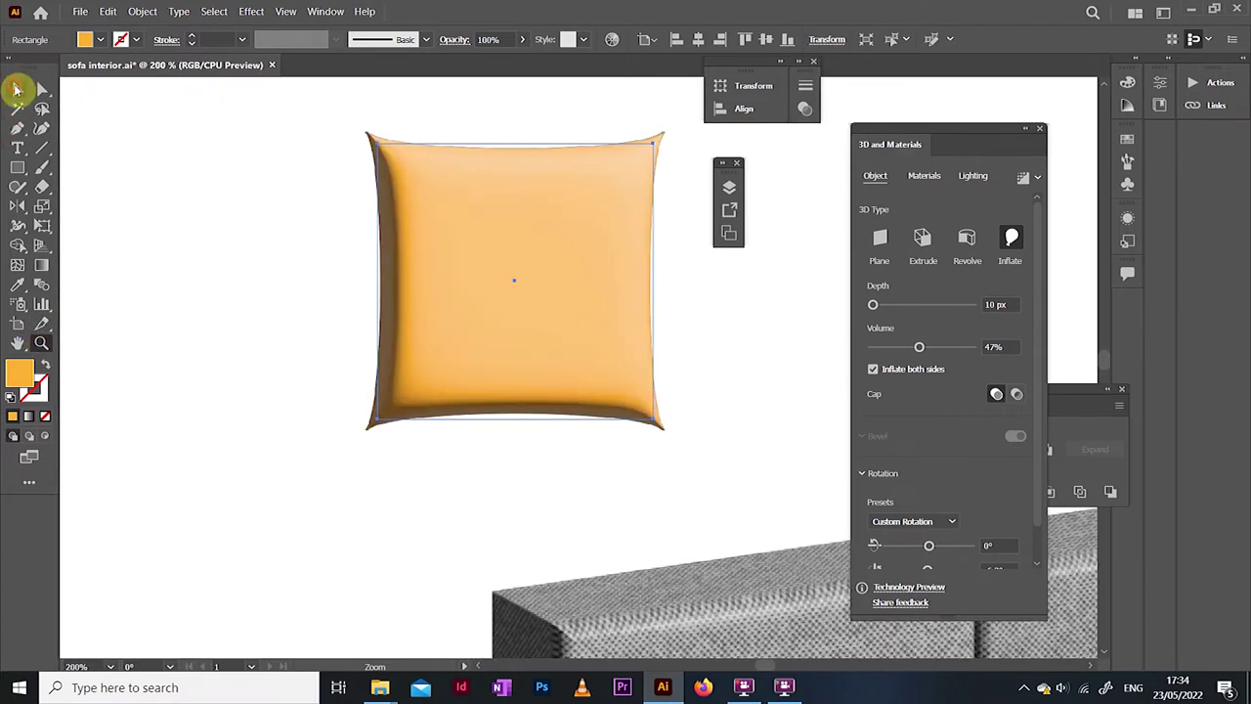
{"action": "left_click", "coordinate": [16, 89]}
{"action": "left_click", "coordinate": [146, 173]}
{"action": "key", "text": "ctrl+minus"}
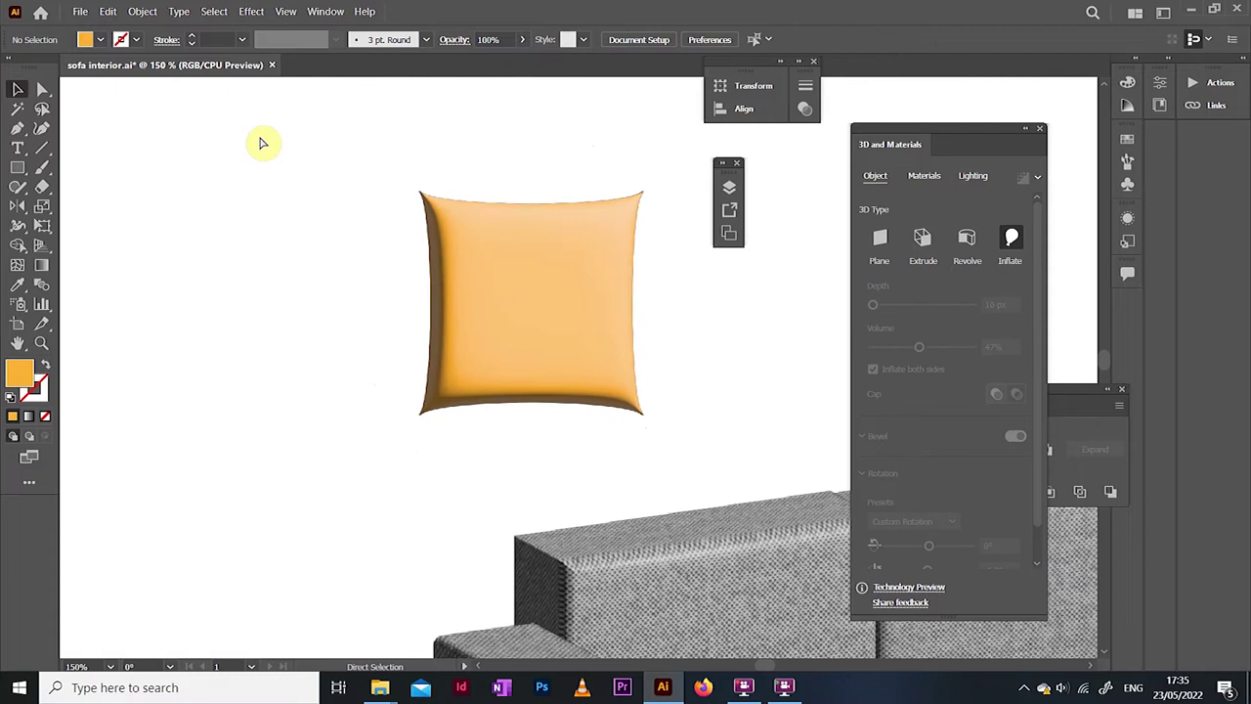
{"action": "key", "text": "ctrl+minus"}
{"action": "key", "text": "ctrl+minus"}
{"action": "left_click_drag", "start_coordinate": [767, 664], "coordinate": [787, 671]}
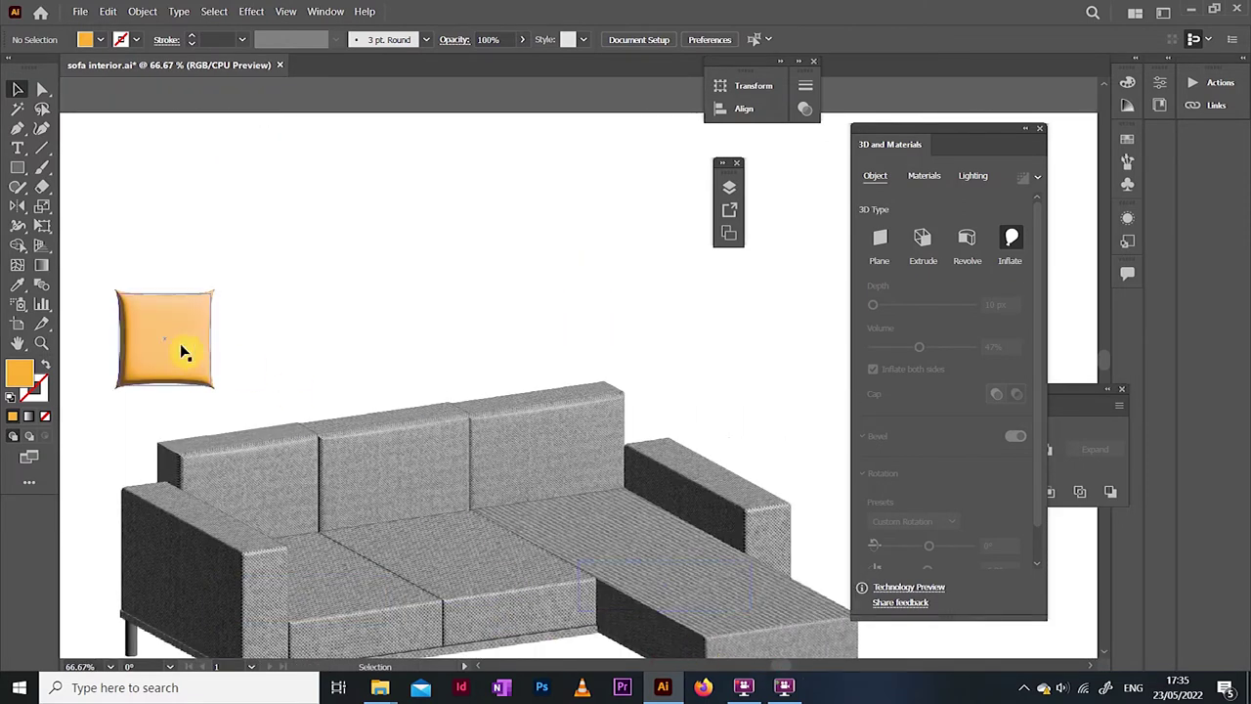
{"action": "left_click", "coordinate": [181, 352]}
{"action": "left_click_drag", "start_coordinate": [119, 296], "coordinate": [625, 471]}
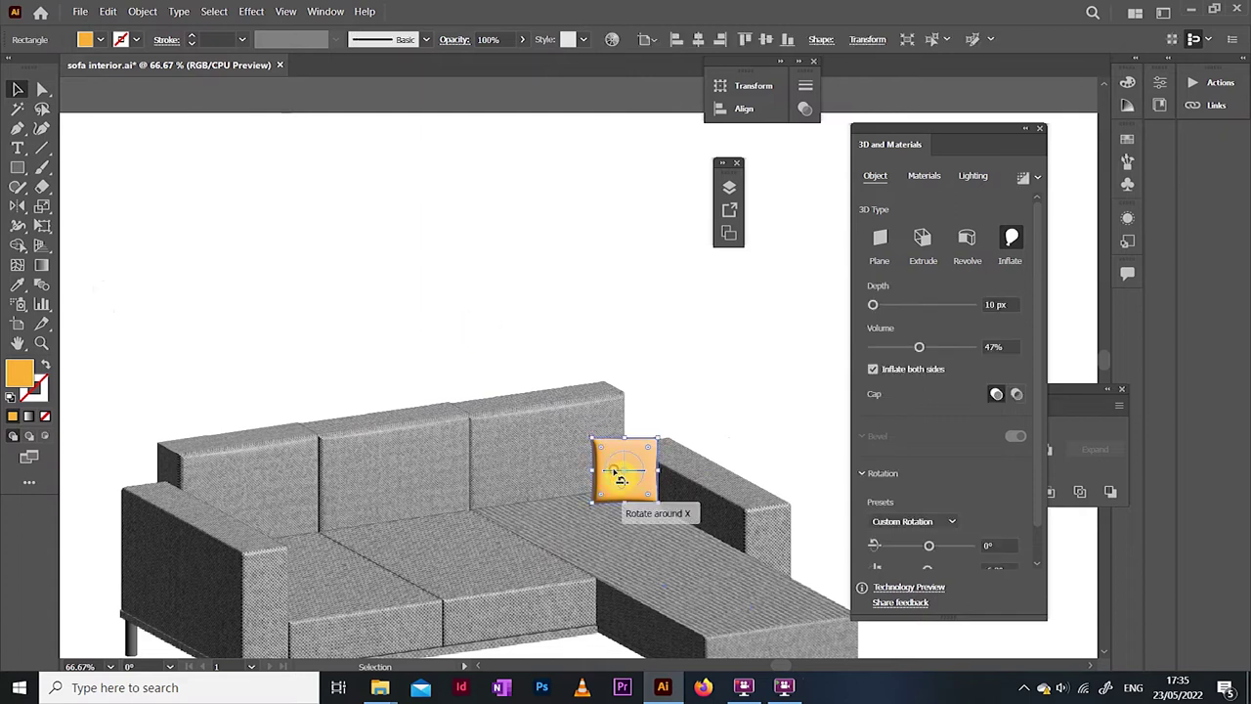
Step: Rotate the cushion to 8° around the X axis and 35° around the Y axis
{"action": "scroll", "coordinate": [1039, 428], "scroll_direction": "down", "scroll_amount": 1}
{"action": "scroll", "coordinate": [1038, 428], "scroll_direction": "down", "scroll_amount": 2}
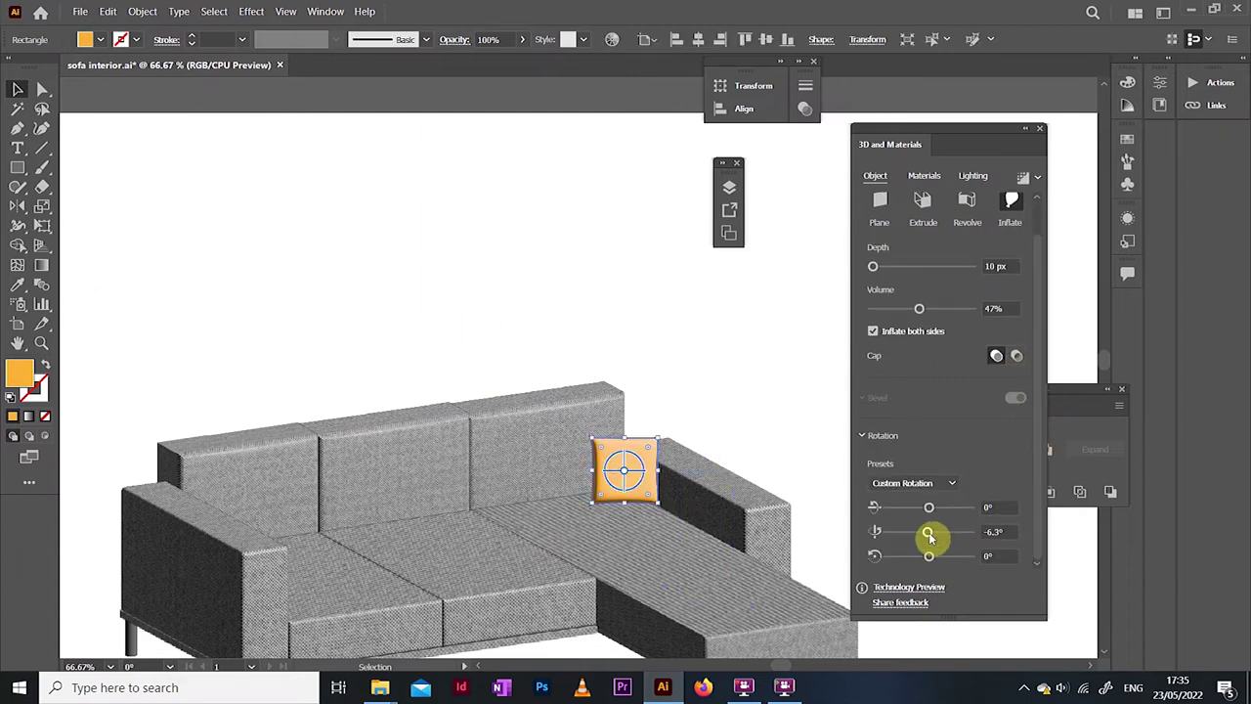
{"action": "left_click_drag", "start_coordinate": [924, 535], "coordinate": [935, 537]}
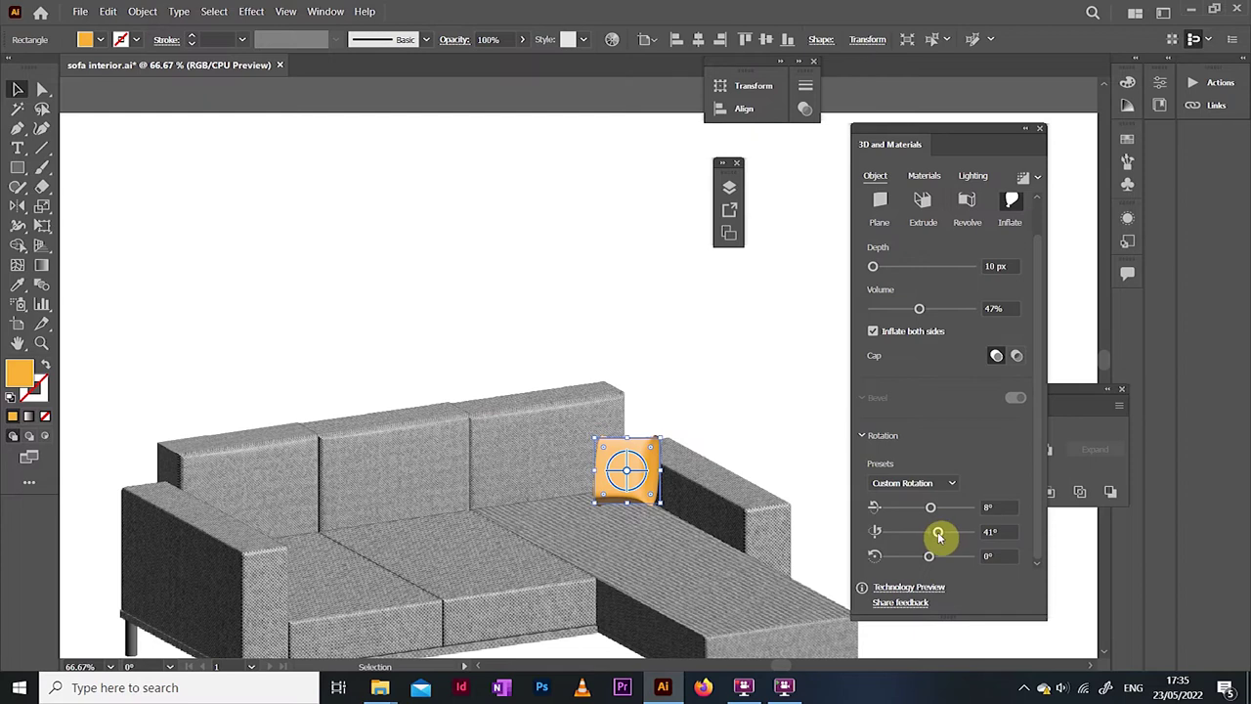
{"action": "left_click", "coordinate": [714, 381]}
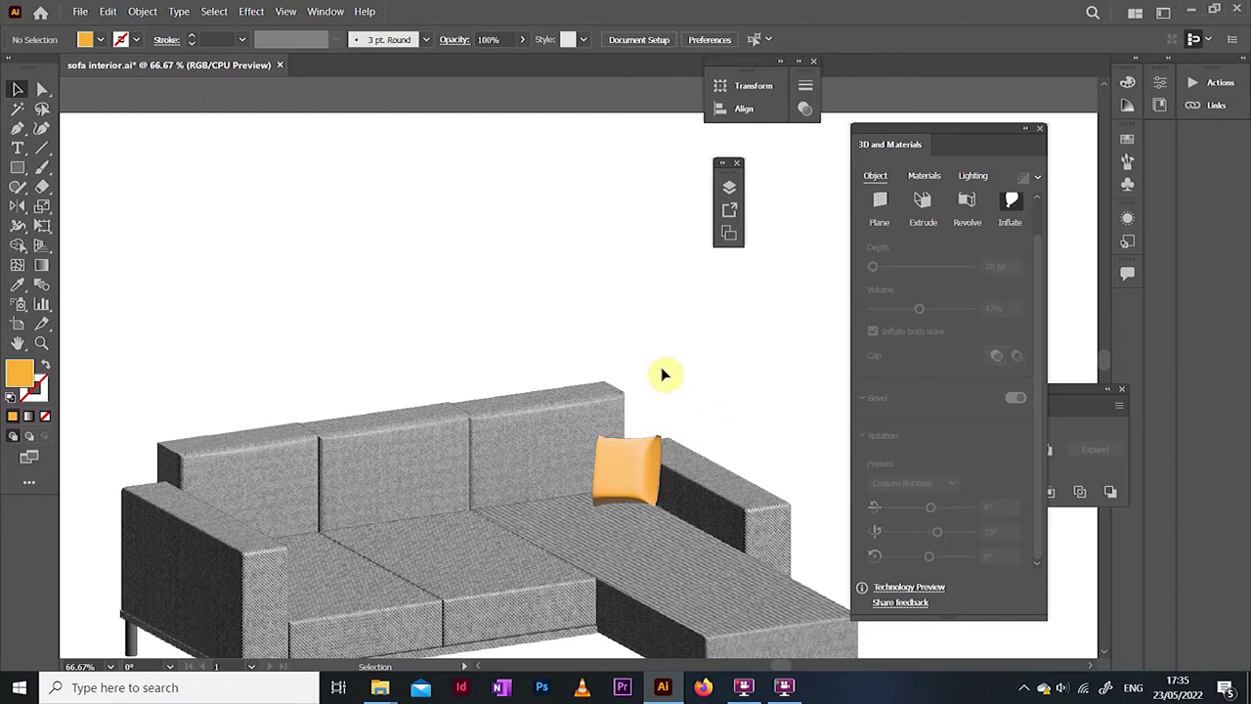
Step: Apply the Circle Stitch material to the cushion in the sofa's right corner
{"action": "scroll", "coordinate": [541, 537], "scroll_direction": "down", "scroll_amount": 2}
{"action": "scroll", "coordinate": [511, 592], "scroll_direction": "up", "scroll_amount": 2}
{"action": "left_click", "coordinate": [627, 448]}
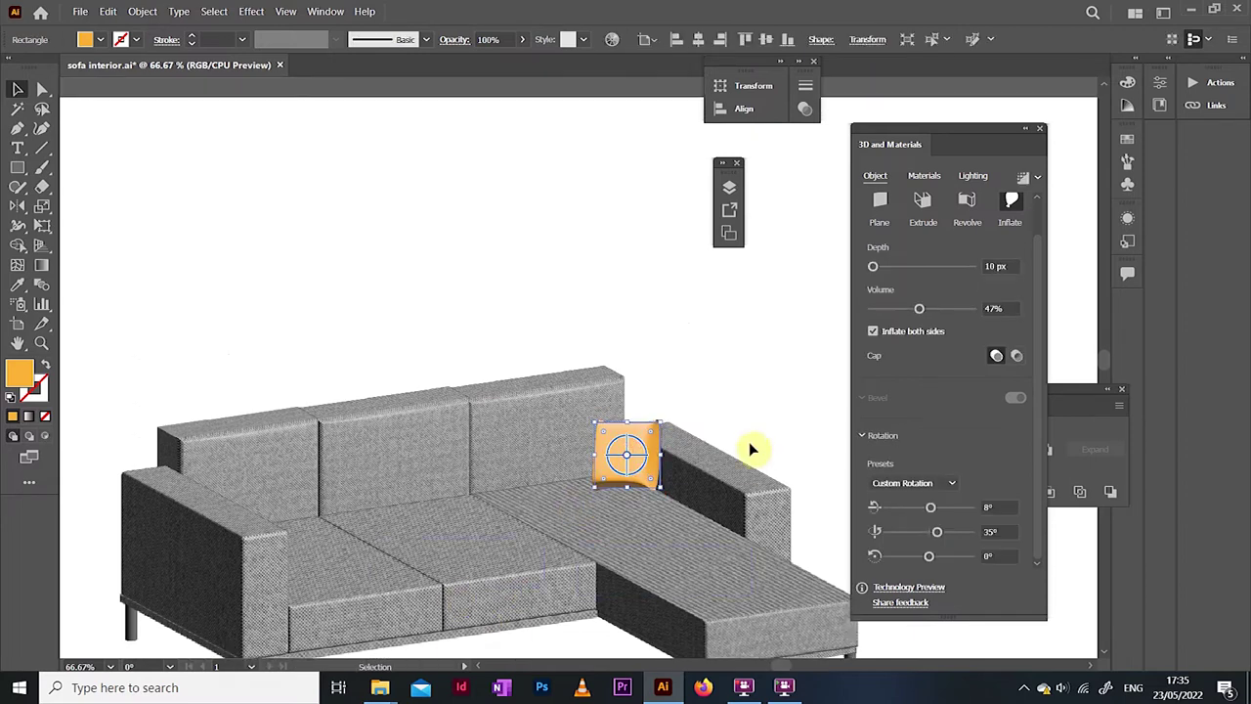
{"action": "left_click", "coordinate": [924, 176]}
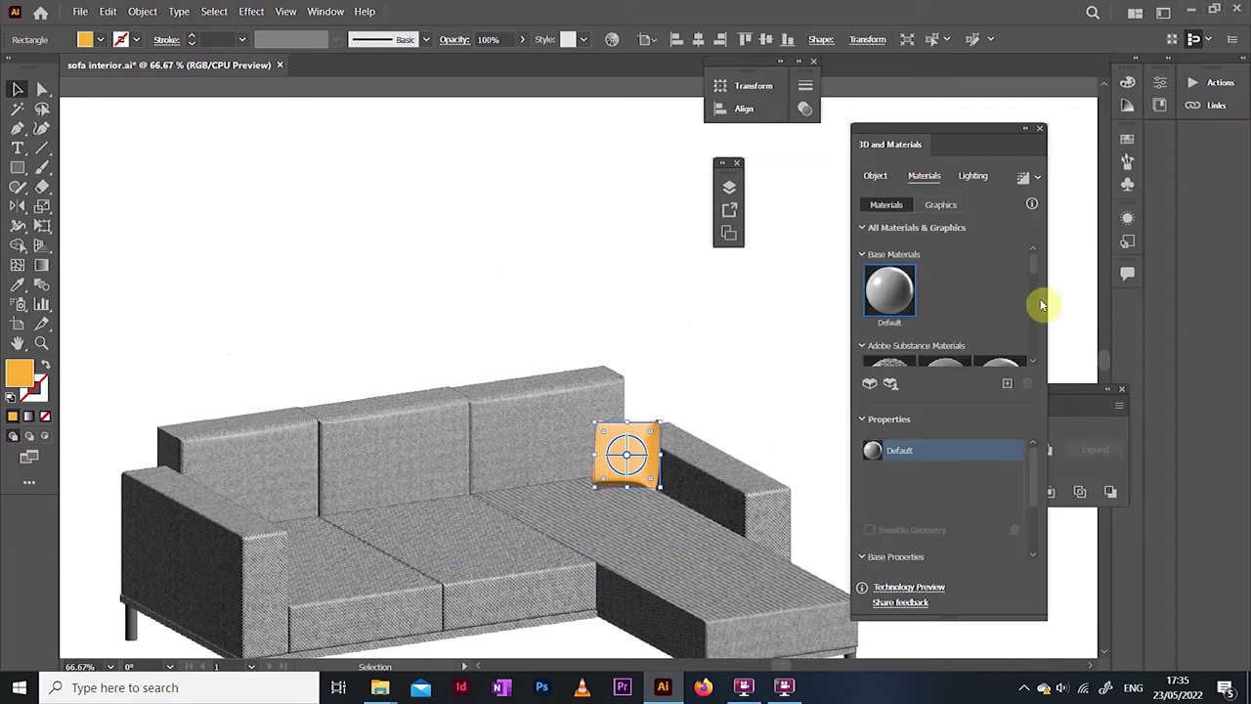
{"action": "scroll", "coordinate": [1036, 277], "scroll_direction": "down", "scroll_amount": 4}
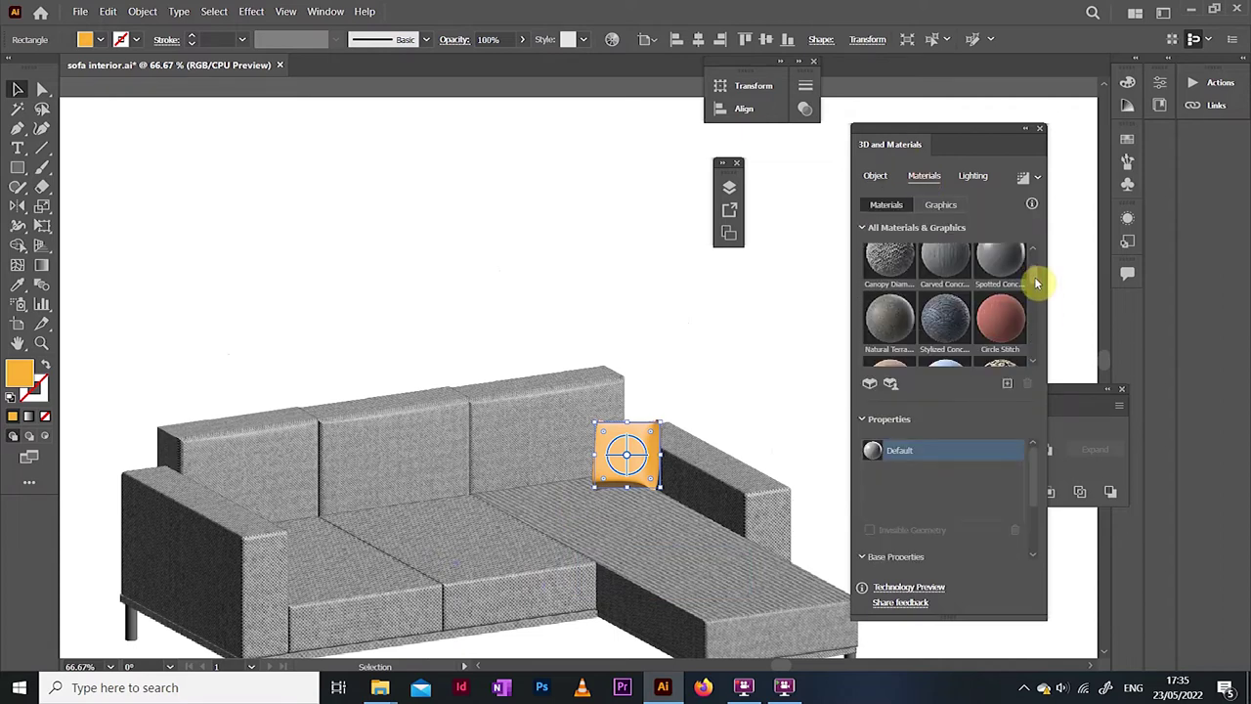
{"action": "scroll", "coordinate": [1036, 283], "scroll_direction": "down", "scroll_amount": 1}
{"action": "left_click", "coordinate": [990, 311]}
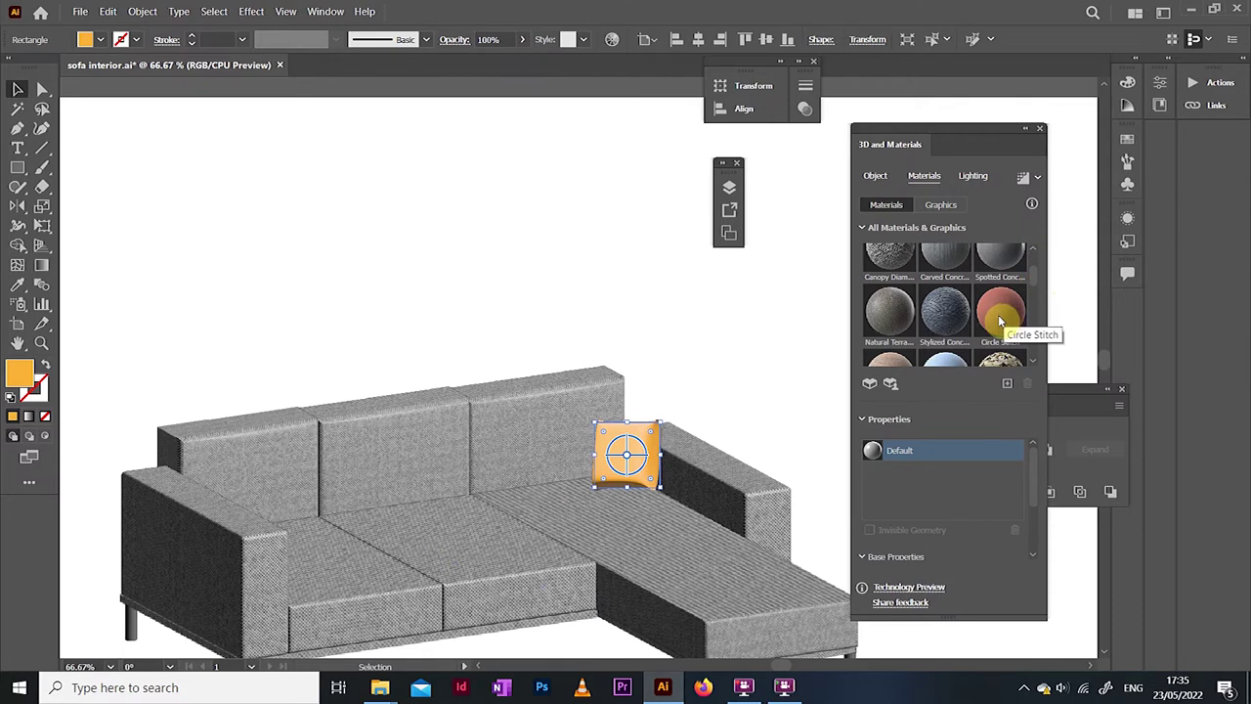
{"action": "left_click", "coordinate": [702, 355]}
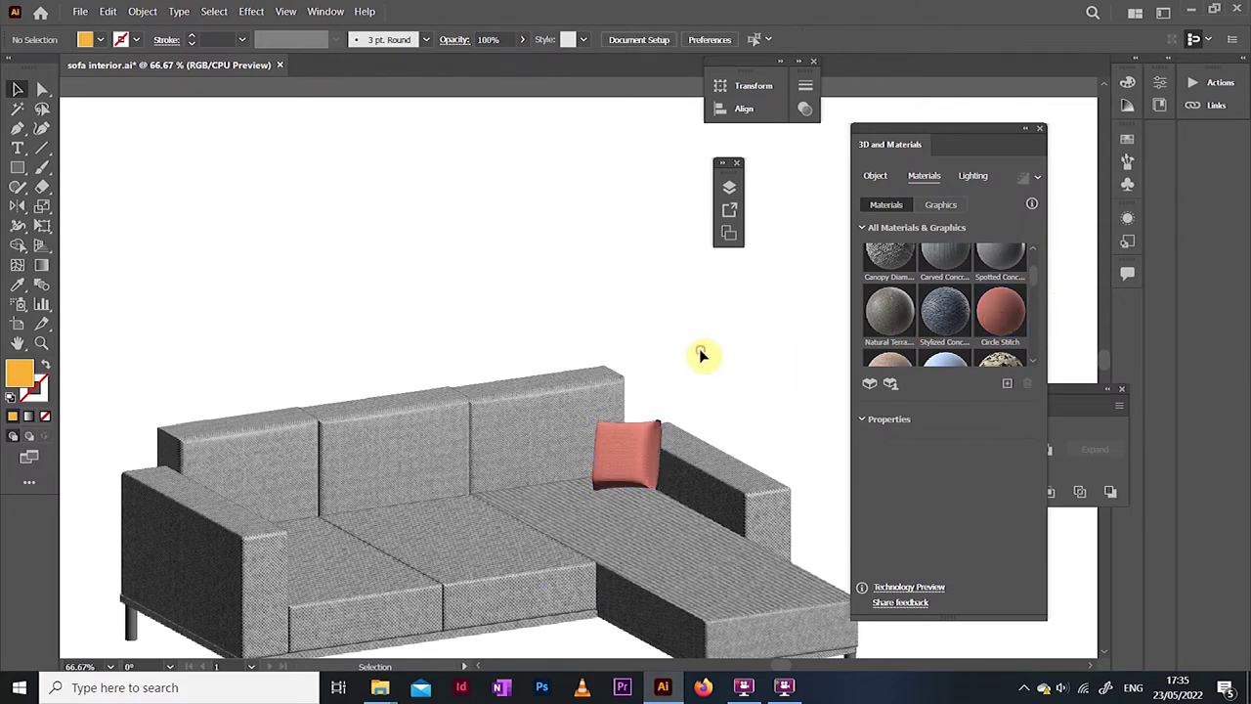
Step: Set the colour of the cushion's Circle Stitch material to orange fbb03b
{"action": "scroll", "coordinate": [703, 355], "scroll_direction": "down", "scroll_amount": 3}
{"action": "left_click", "coordinate": [628, 388]}
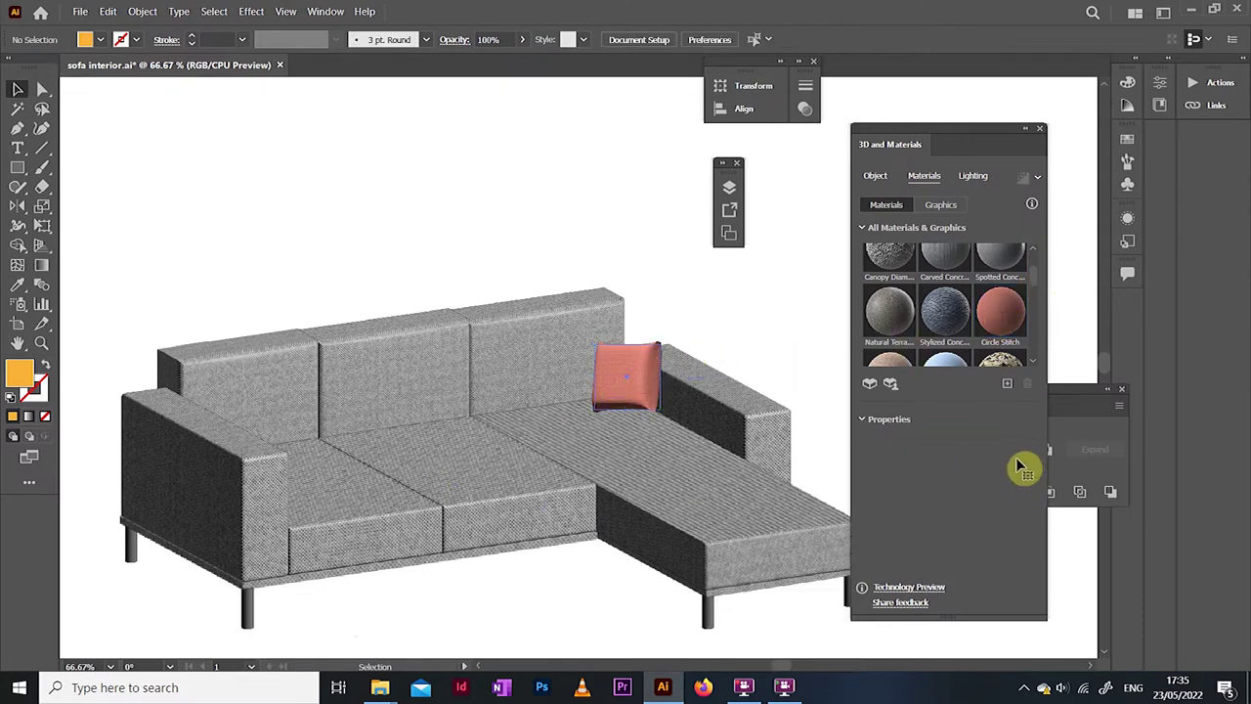
{"action": "scroll", "coordinate": [1033, 469], "scroll_direction": "down", "scroll_amount": 3}
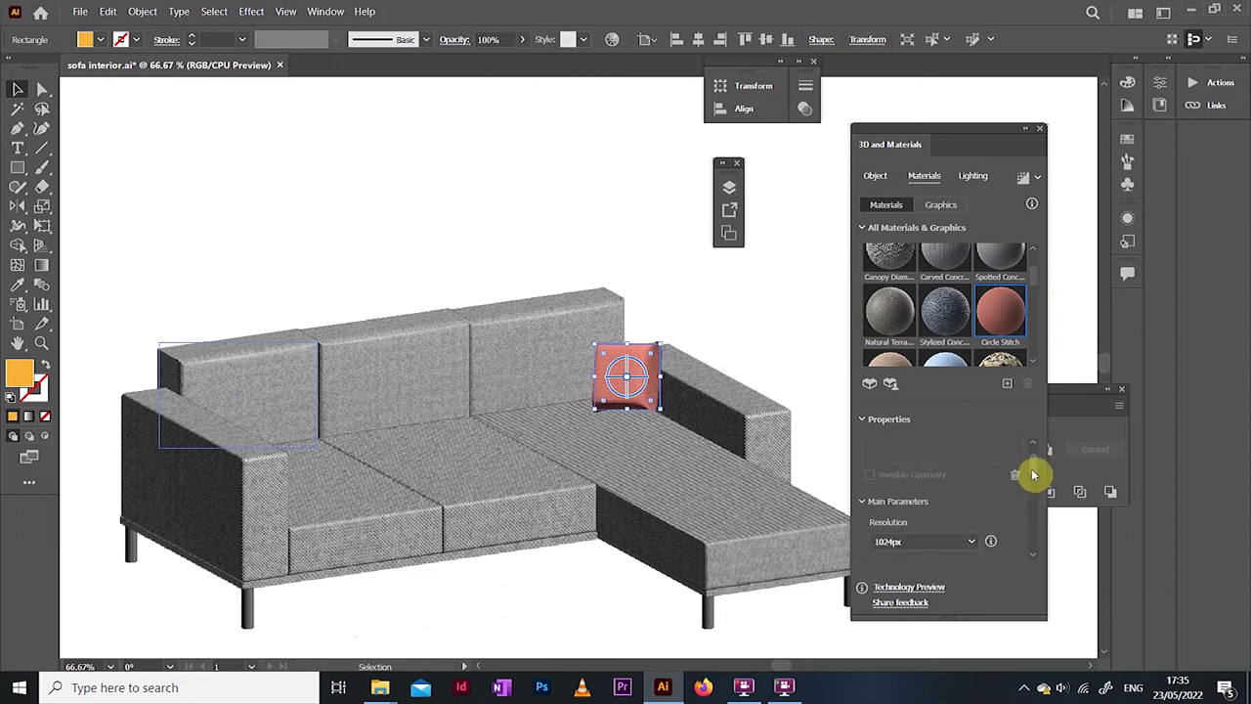
{"action": "left_click", "coordinate": [1010, 481]}
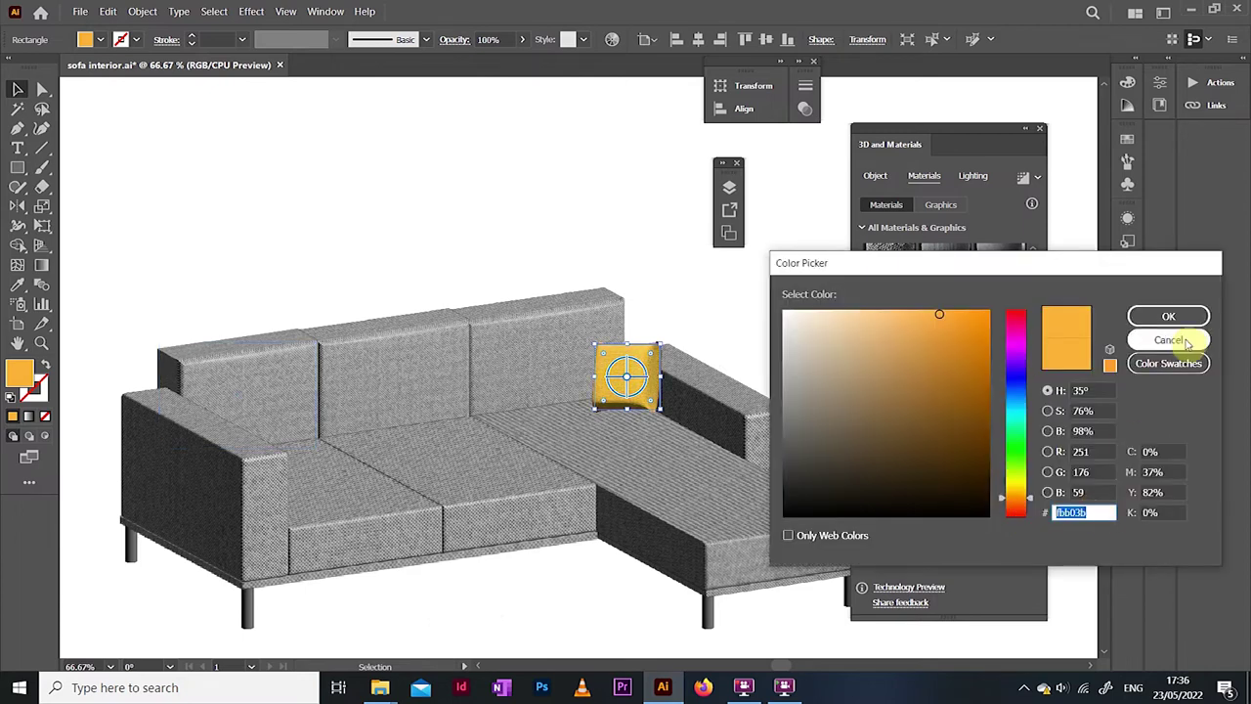
{"action": "left_click", "coordinate": [1187, 342]}
{"action": "left_click", "coordinate": [1013, 503]}
{"action": "left_click", "coordinate": [1168, 315]}
{"action": "left_click", "coordinate": [622, 276]}
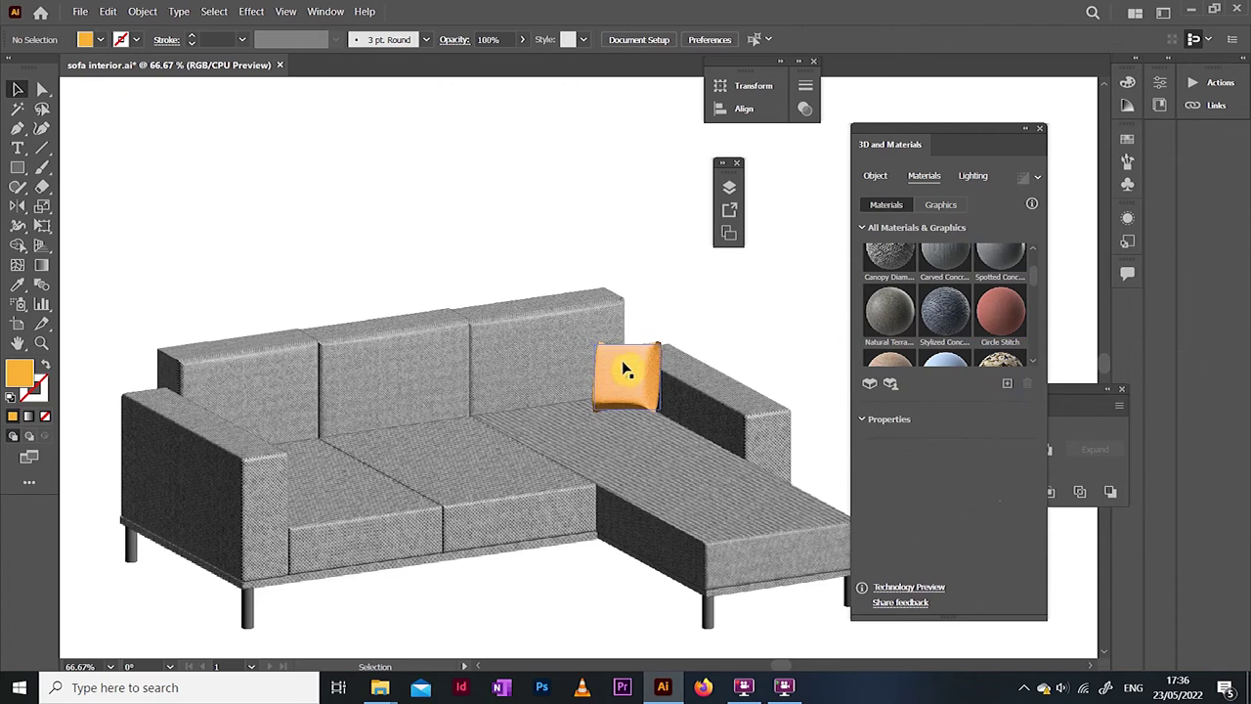
Step: Copy the orange cushion to the seat's left end, and ungroup the sofa to bring the left armrest in front of it
{"action": "left_click_drag", "start_coordinate": [623, 367], "coordinate": [237, 418]}
{"action": "right_click", "coordinate": [181, 475]}
{"action": "left_click", "coordinate": [223, 363]}
{"action": "left_click", "coordinate": [128, 245]}
{"action": "right_click", "coordinate": [158, 454]}
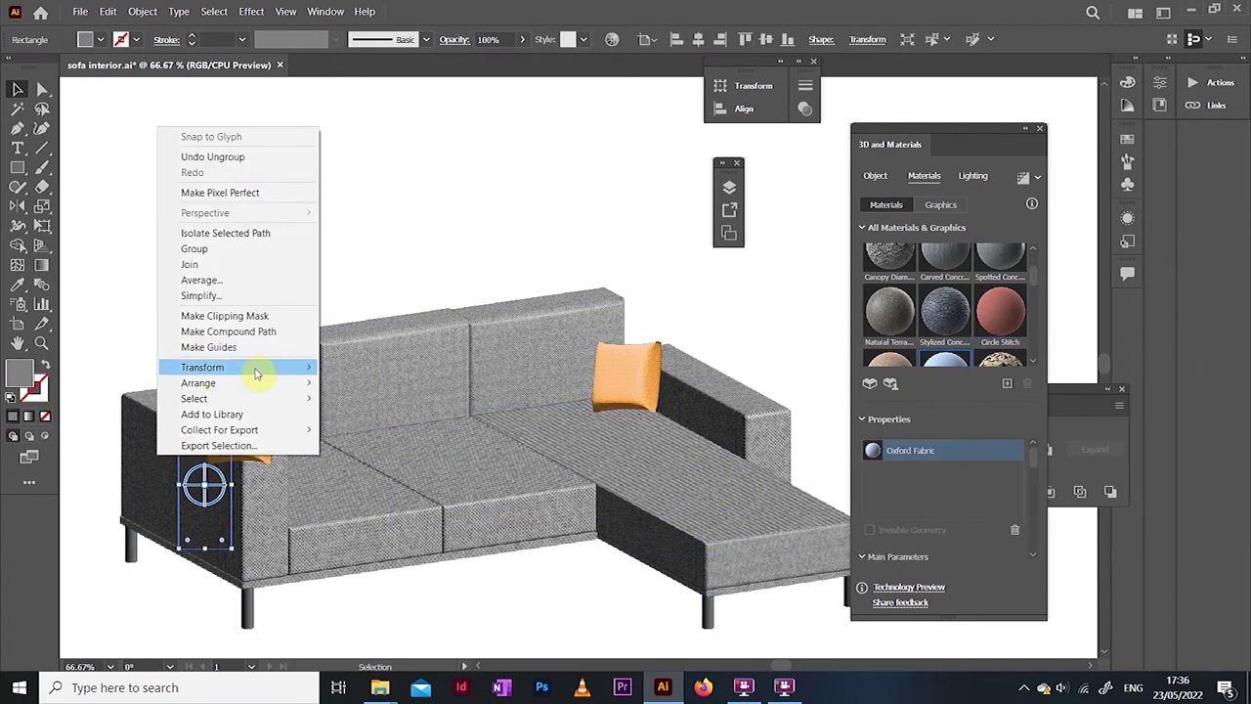
{"action": "mouse_move", "coordinate": [244, 382]}
{"action": "left_click", "coordinate": [335, 387]}
Step: Turn the left cushion about its vertical axis so it leans against the left armrest and faces the seat
{"action": "left_click", "coordinate": [257, 419]}
{"action": "left_click", "coordinate": [875, 174]}
{"action": "left_click_drag", "start_coordinate": [937, 532], "coordinate": [916, 541]}
{"action": "left_click", "coordinate": [338, 198]}
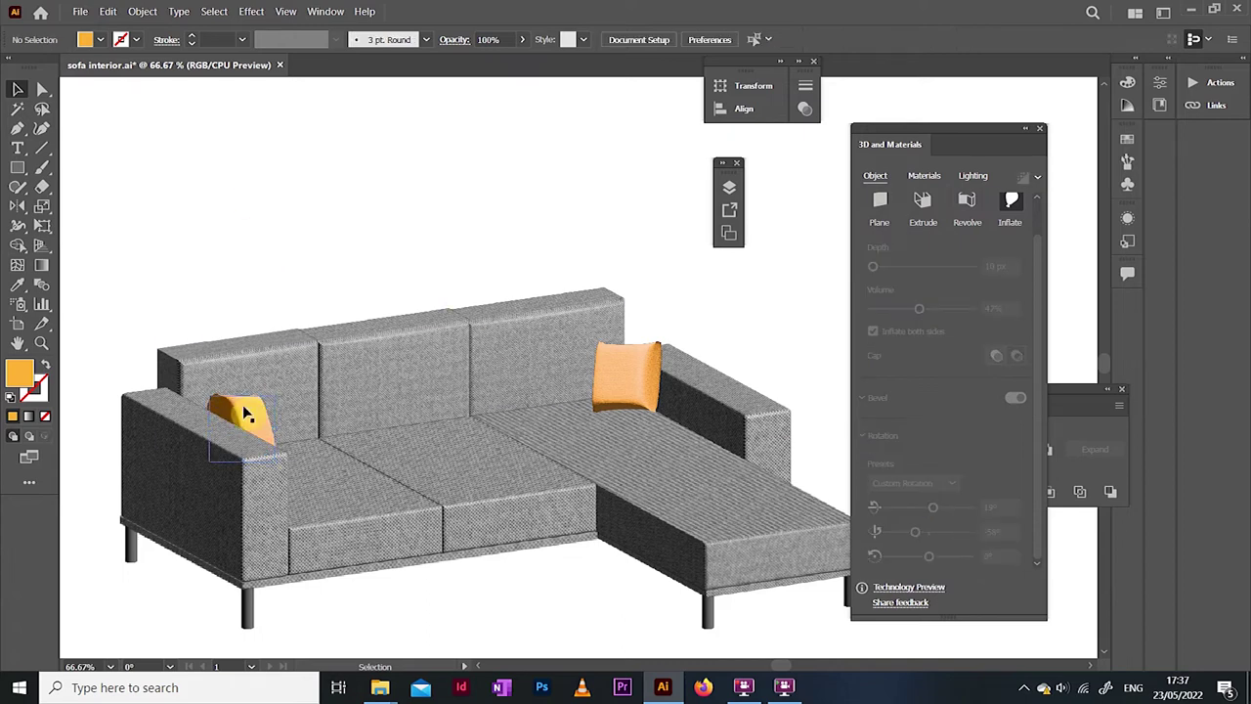
Step: Duplicate the left cushion to the right, overlapping it, and recolour the copy's Circle Stitch material light grey
{"action": "left_click_drag", "start_coordinate": [245, 410], "coordinate": [322, 416]}
{"action": "left_click", "coordinate": [352, 212]}
{"action": "left_click", "coordinate": [923, 175]}
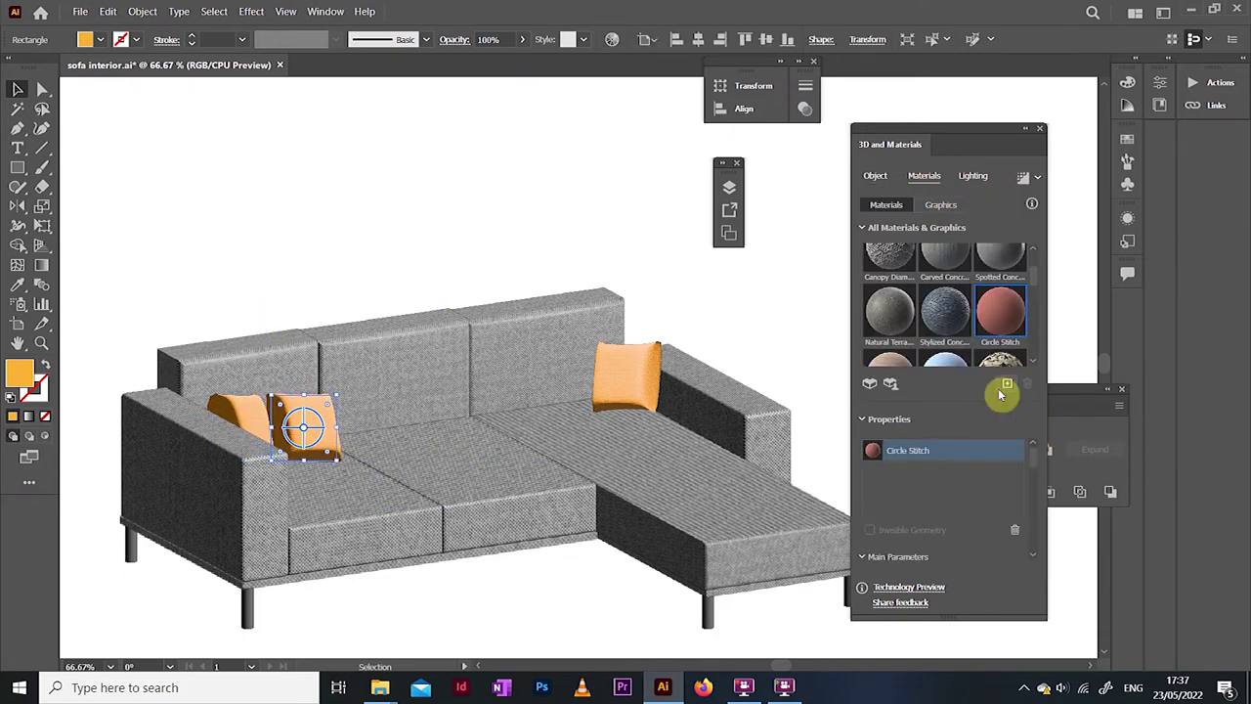
{"action": "scroll", "coordinate": [977, 488], "scroll_direction": "down", "scroll_amount": 3}
{"action": "left_click", "coordinate": [996, 488]}
{"action": "left_click_drag", "start_coordinate": [831, 330], "coordinate": [782, 343]}
{"action": "left_click", "coordinate": [1153, 317]}
{"action": "left_click", "coordinate": [370, 271]}
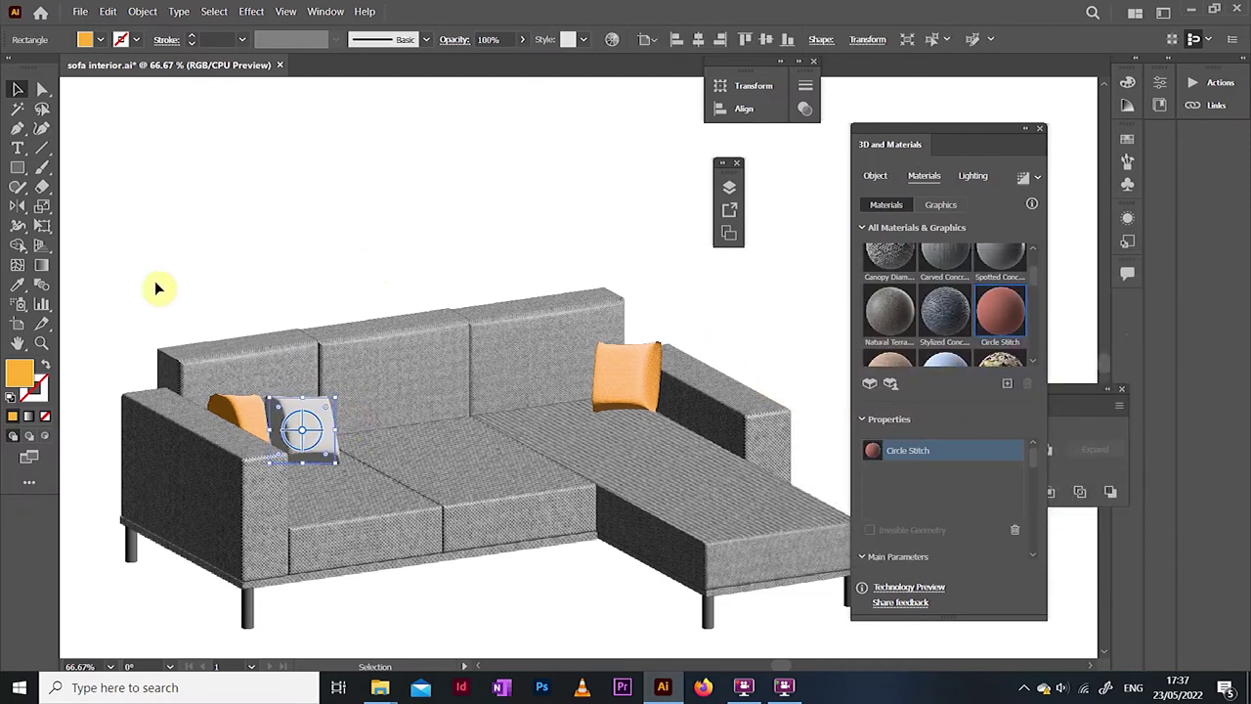
Step: Draw a tall, narrow rectangle on the empty artboard below the sofa and fill it with a brown swatch
{"action": "key", "text": "ctrl+0"}
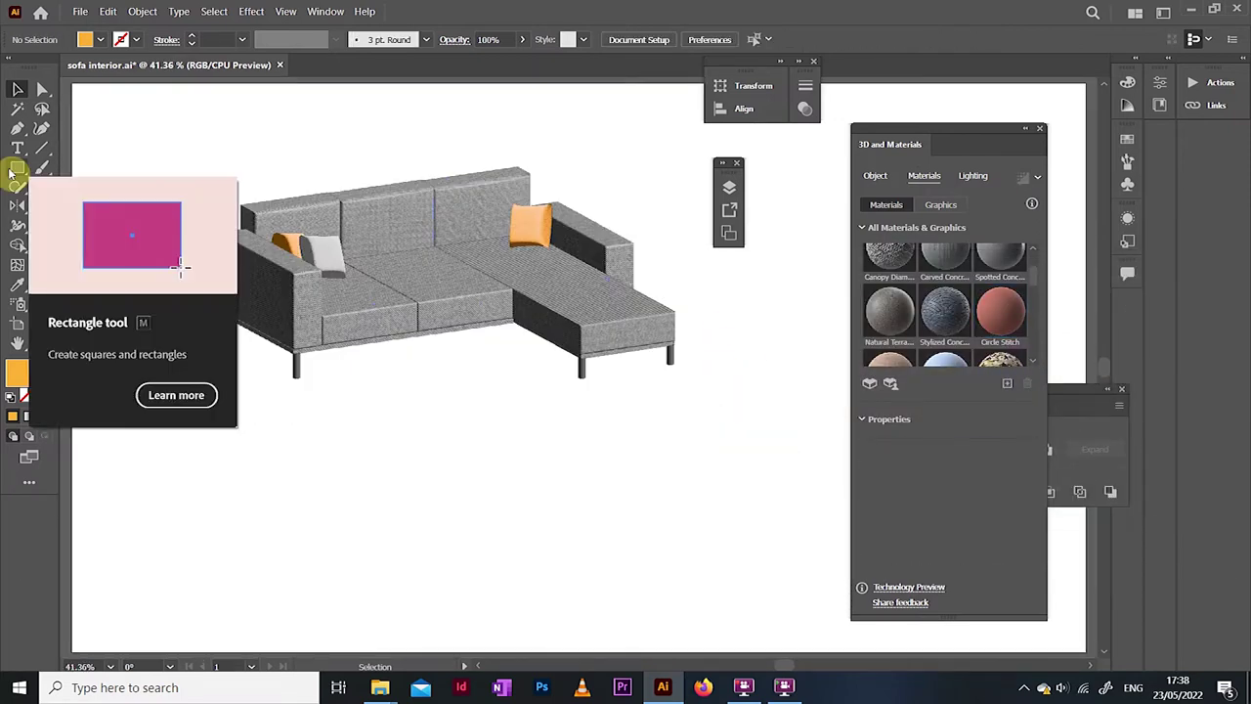
{"action": "left_click", "coordinate": [14, 168]}
{"action": "left_click_drag", "start_coordinate": [512, 446], "coordinate": [518, 552]}
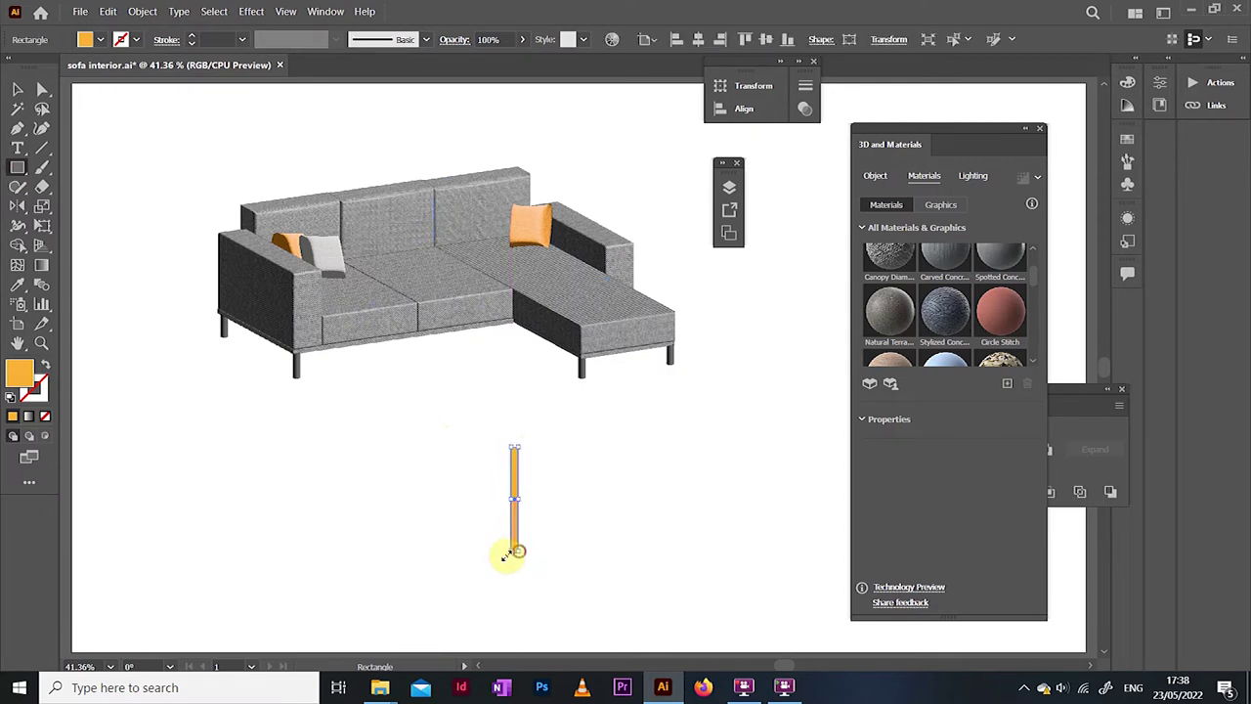
{"action": "left_click", "coordinate": [96, 41]}
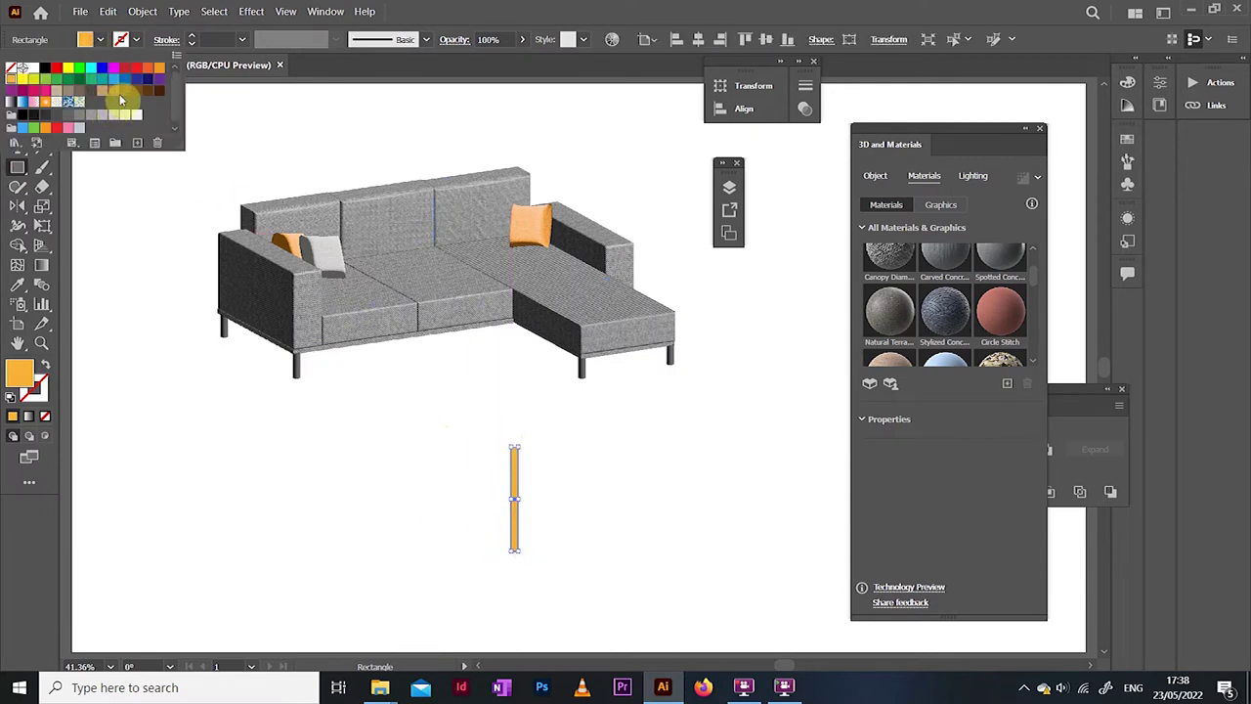
{"action": "left_click", "coordinate": [123, 93]}
Step: Extrude the brown rectangle to a depth of 466 px, making a long upright panel
{"action": "left_click", "coordinate": [876, 179]}
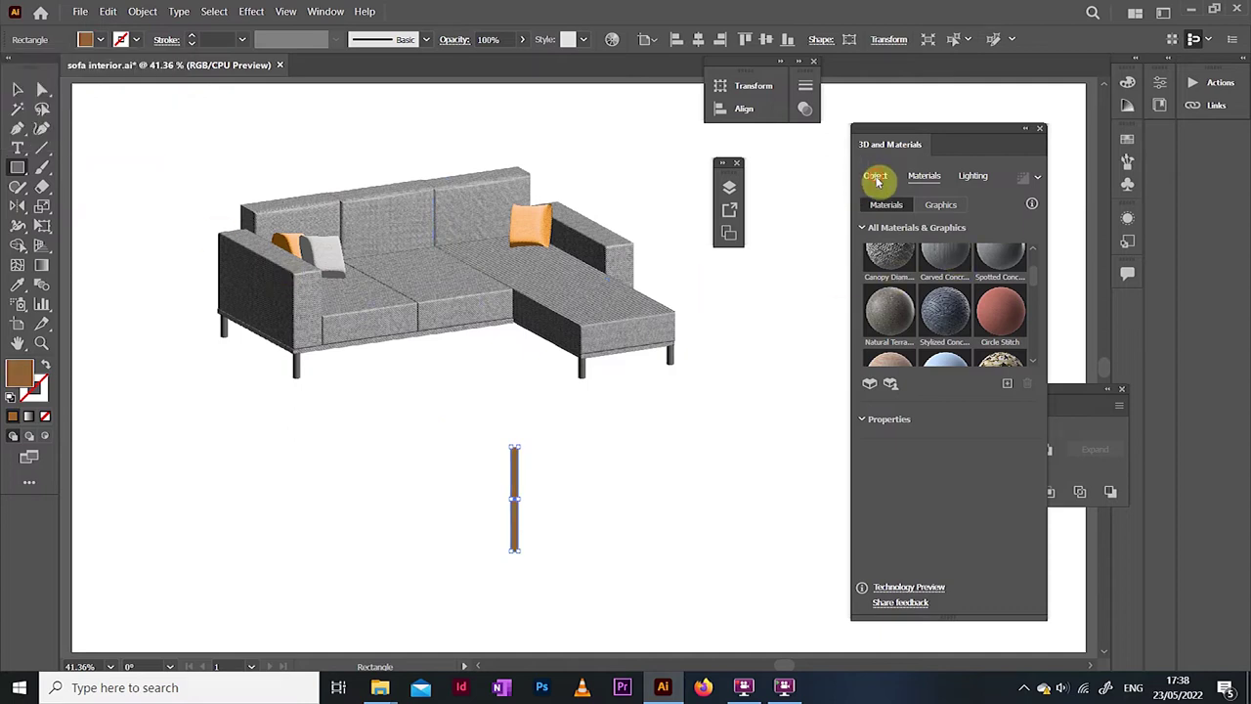
{"action": "left_click", "coordinate": [900, 246]}
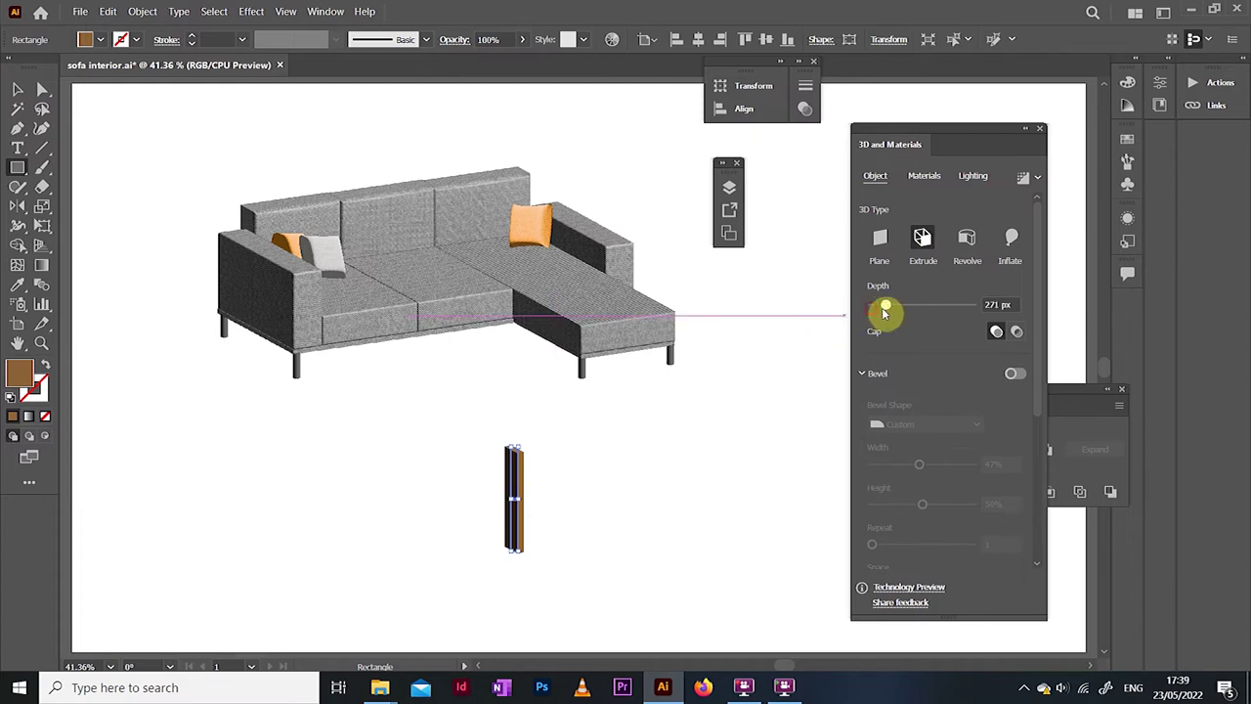
{"action": "left_click_drag", "start_coordinate": [883, 311], "coordinate": [892, 315]}
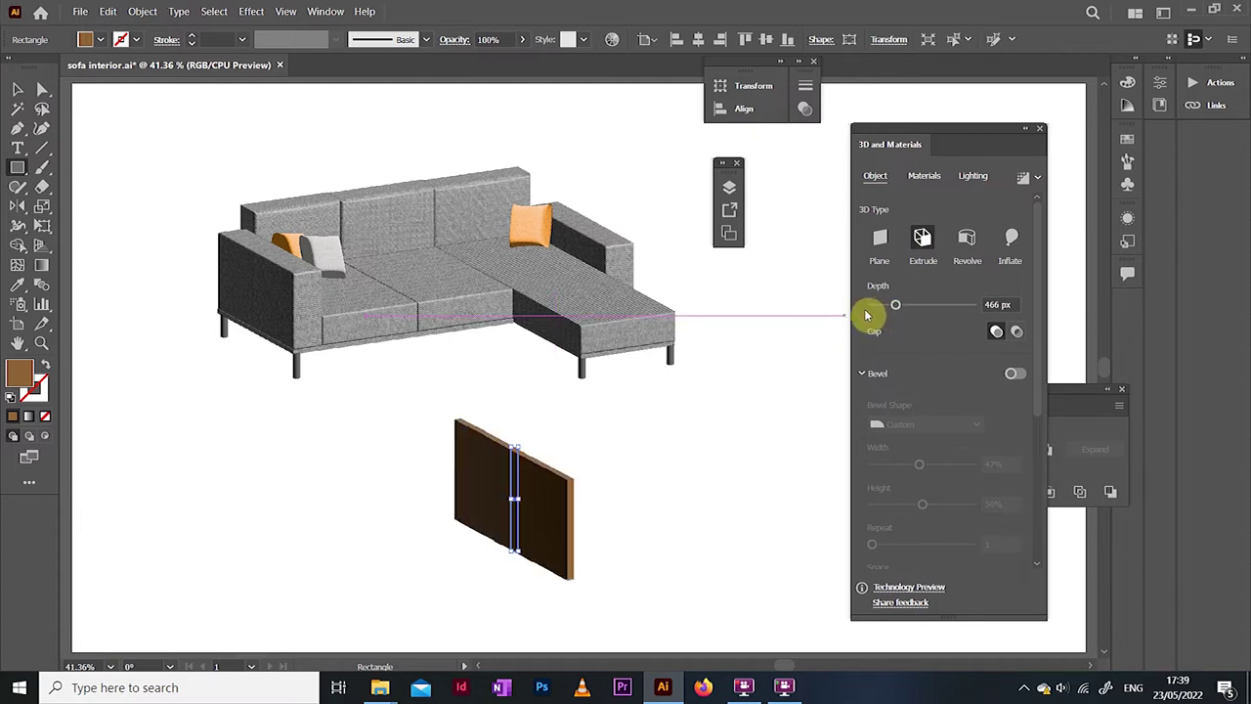
Step: Reduce the brown panel to about half its height and place a duplicate to its left
{"action": "left_click", "coordinate": [18, 89]}
{"action": "left_click_drag", "start_coordinate": [530, 439], "coordinate": [607, 413]}
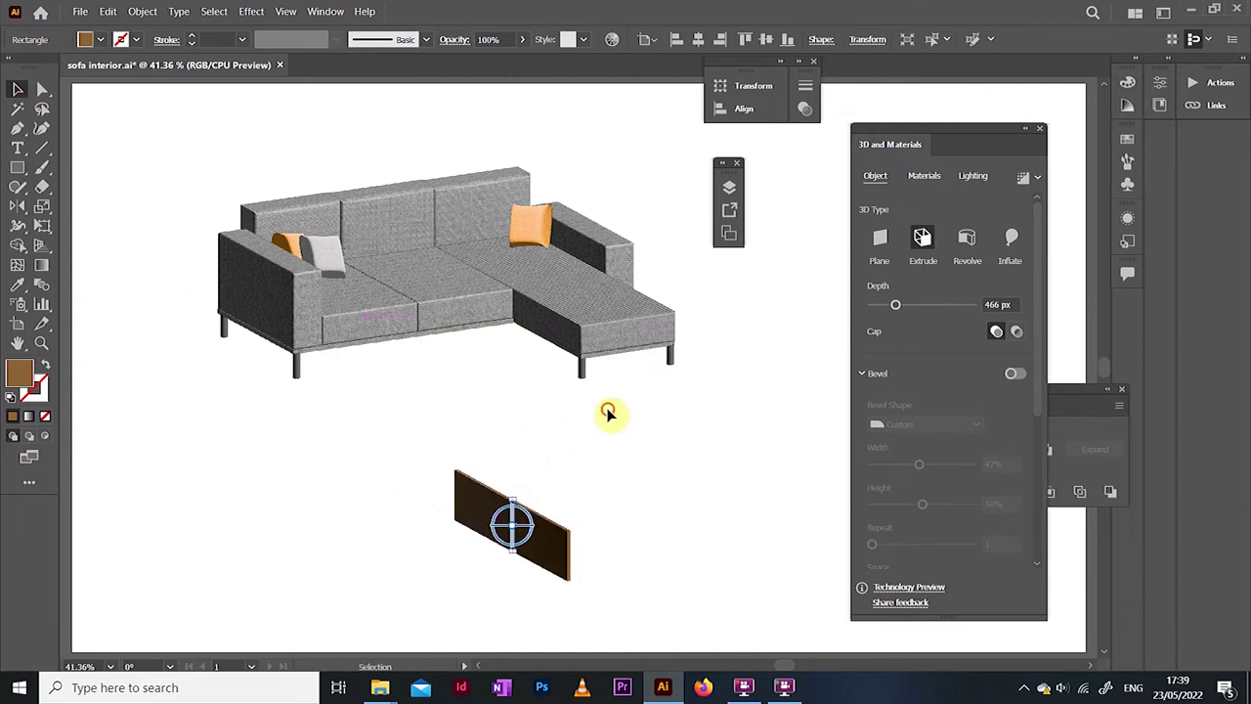
{"action": "left_click_drag", "start_coordinate": [516, 521], "coordinate": [393, 477]}
{"action": "left_click", "coordinate": [410, 450]}
{"action": "left_click", "coordinate": [430, 480]}
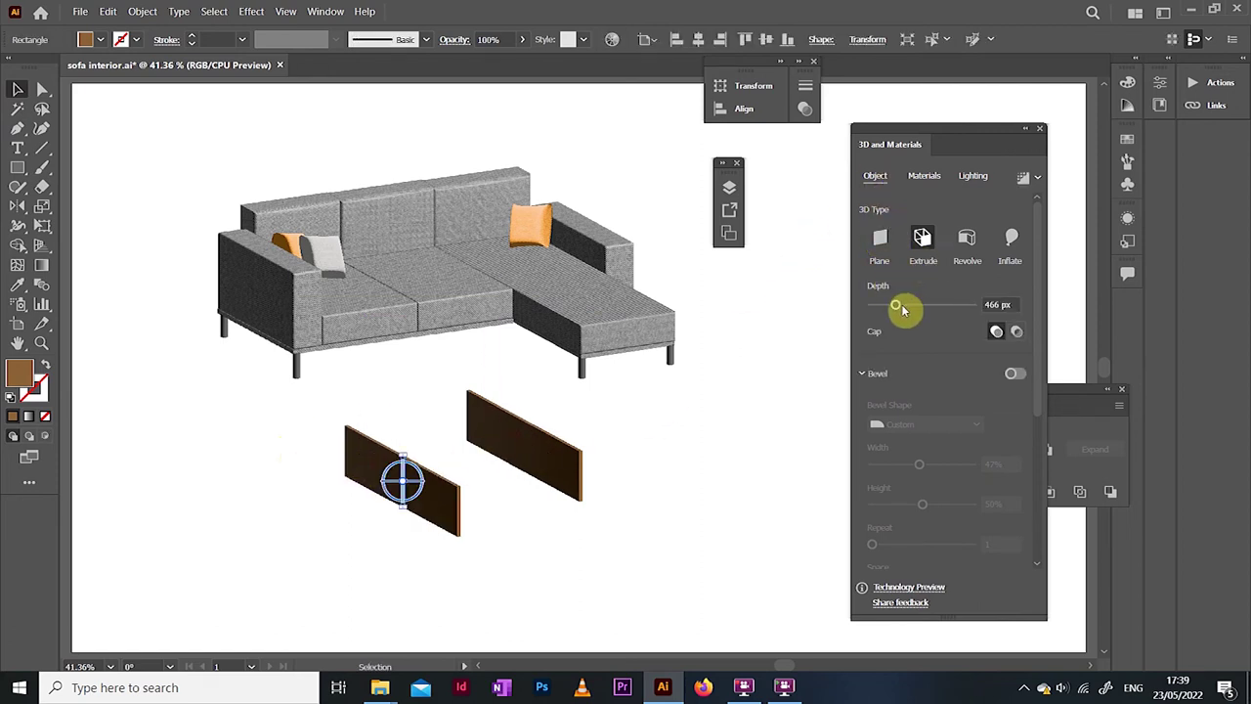
Step: Widen the left panel by moving its right-hand anchor points outward, and set its extrusion depth to 15 px
{"action": "left_click", "coordinate": [41, 343]}
{"action": "left_click", "coordinate": [488, 493]}
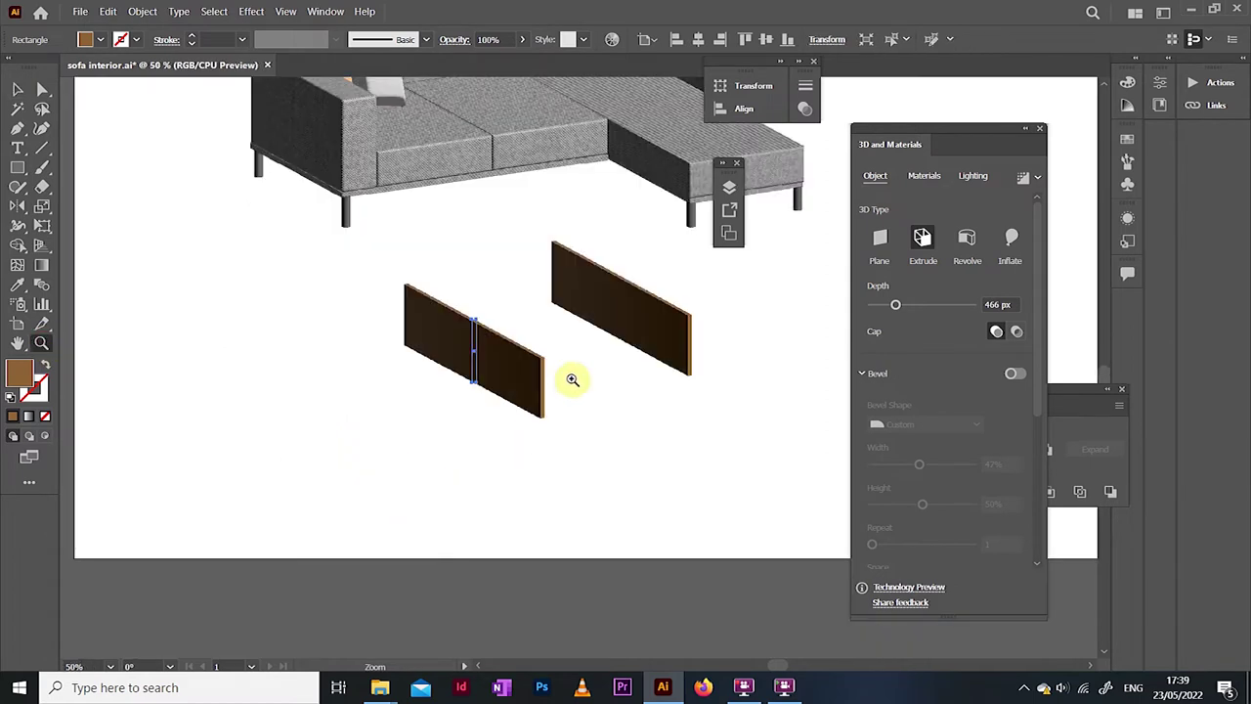
{"action": "left_click", "coordinate": [573, 380]}
{"action": "left_click", "coordinate": [41, 89]}
{"action": "left_click", "coordinate": [451, 292]}
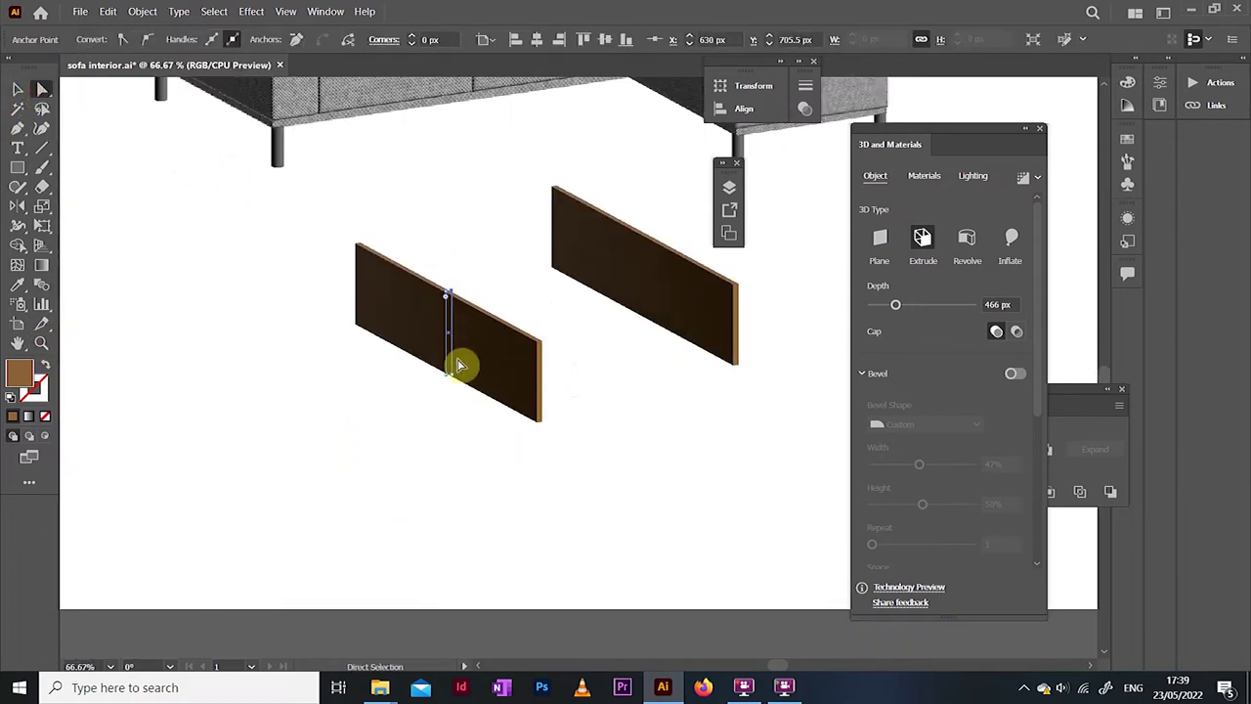
{"action": "left_click_drag", "start_coordinate": [452, 373], "coordinate": [554, 381], "text": "shift"}
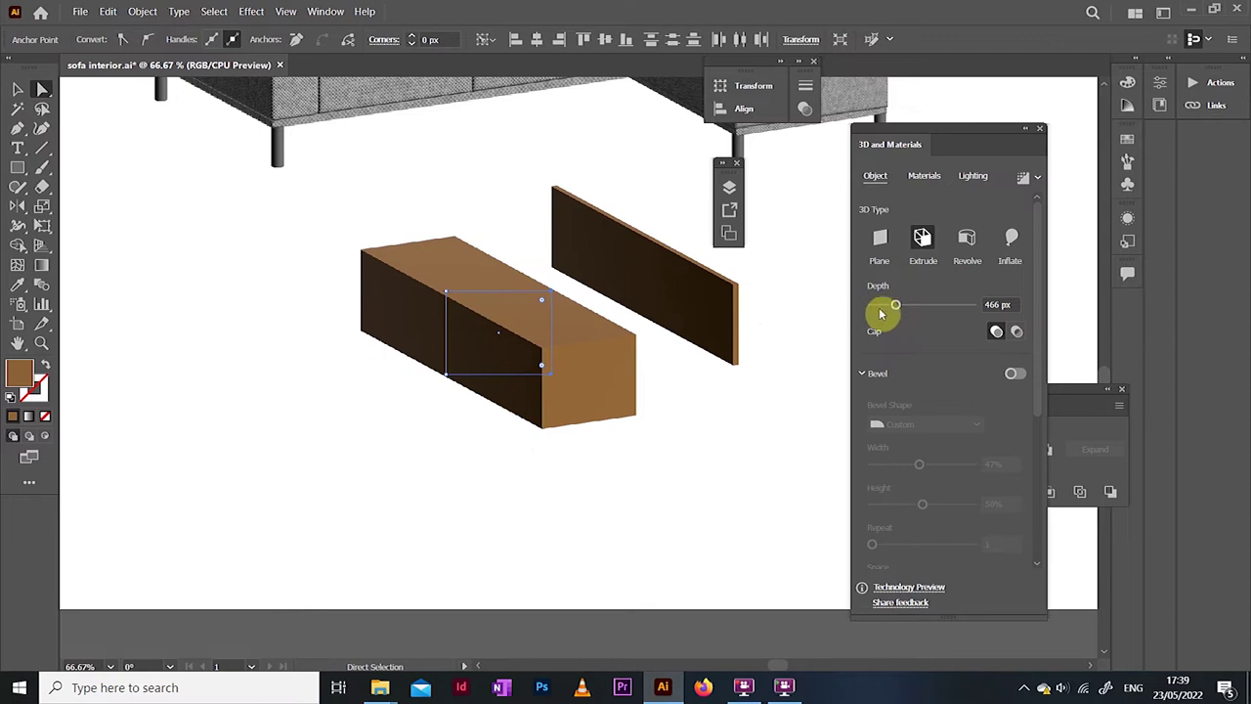
{"action": "left_click_drag", "start_coordinate": [889, 309], "coordinate": [875, 310]}
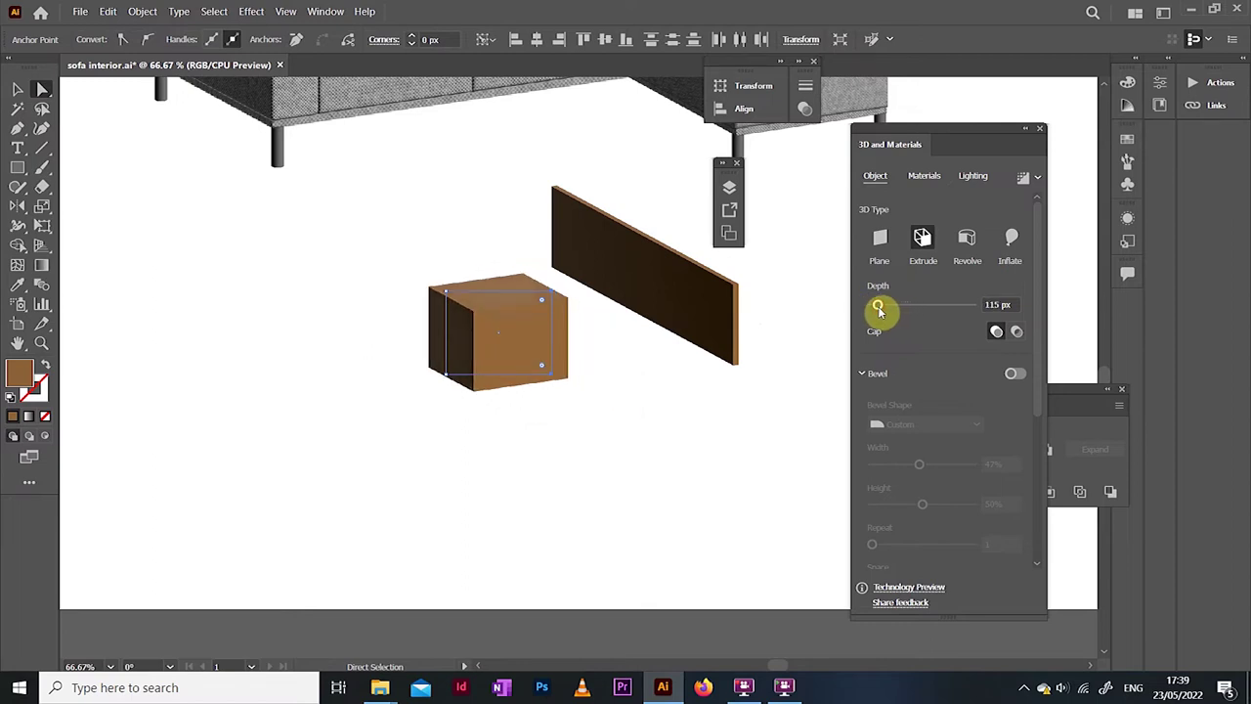
{"action": "left_click", "coordinate": [990, 304]}
Step: Move the short 15 px deep panel against the middle of the long panel, forming a T-shaped junction
{"action": "left_click", "coordinate": [16, 89]}
{"action": "left_click_drag", "start_coordinate": [479, 355], "coordinate": [594, 289]}
{"action": "left_click", "coordinate": [550, 293]}
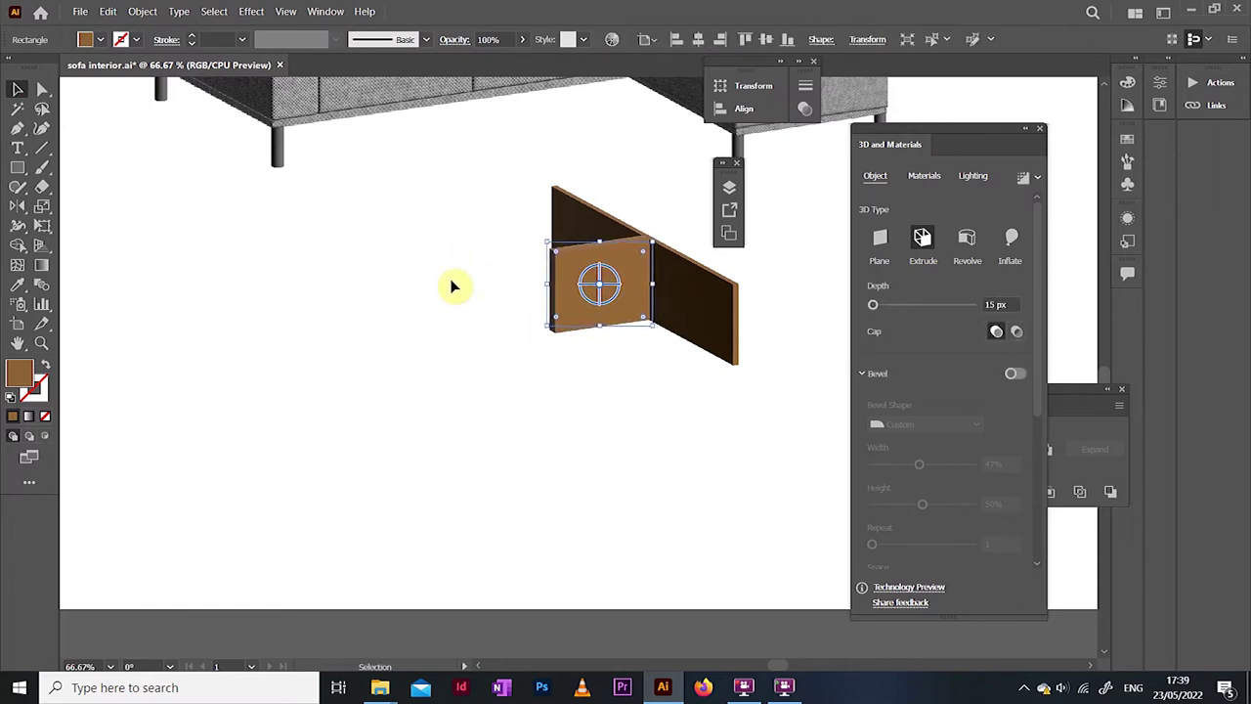
{"action": "left_click", "coordinate": [452, 286]}
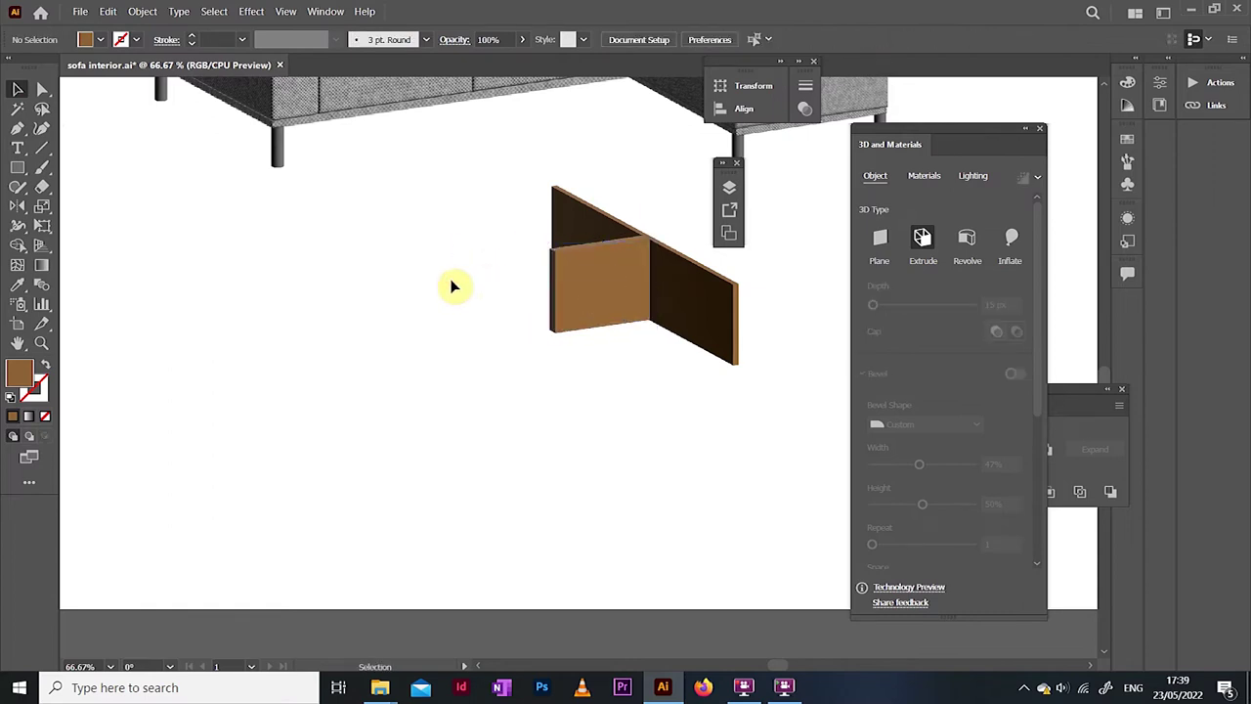
Step: Set the long panel's extrusion depth to 400 px and shift the short panel slightly to meet its middle
{"action": "left_click", "coordinate": [705, 311]}
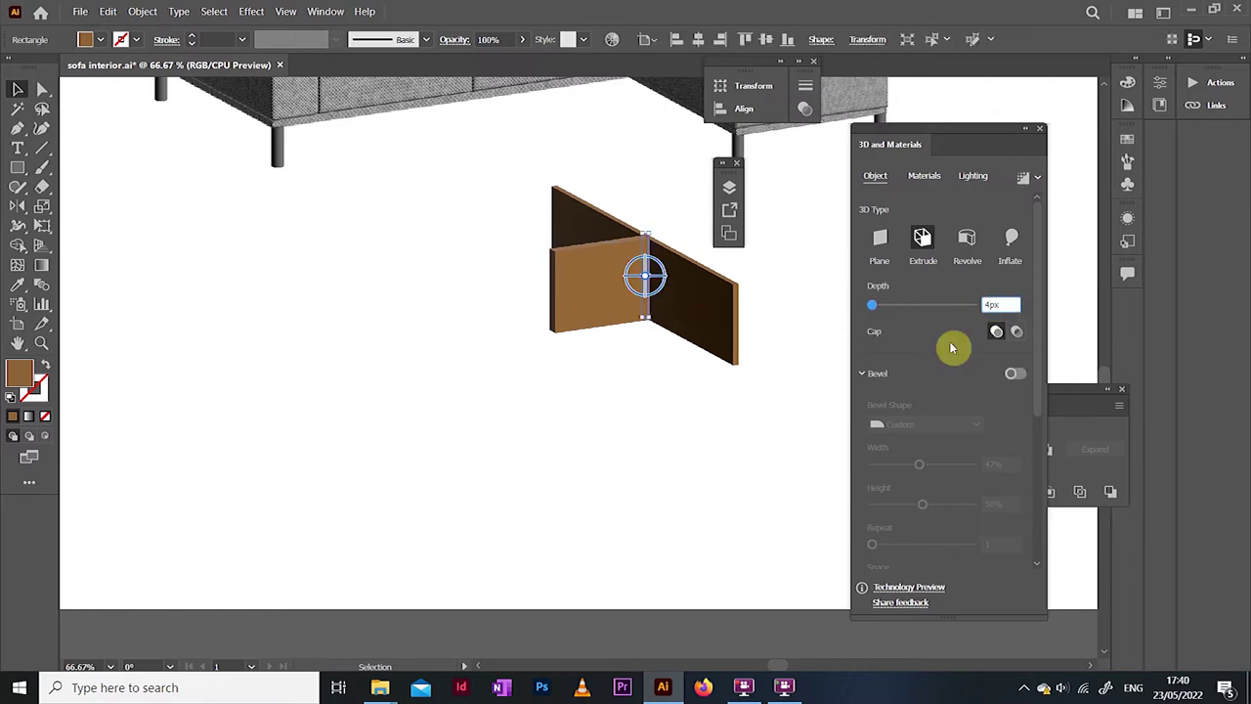
{"action": "left_click", "coordinate": [551, 369]}
{"action": "left_click", "coordinate": [559, 322]}
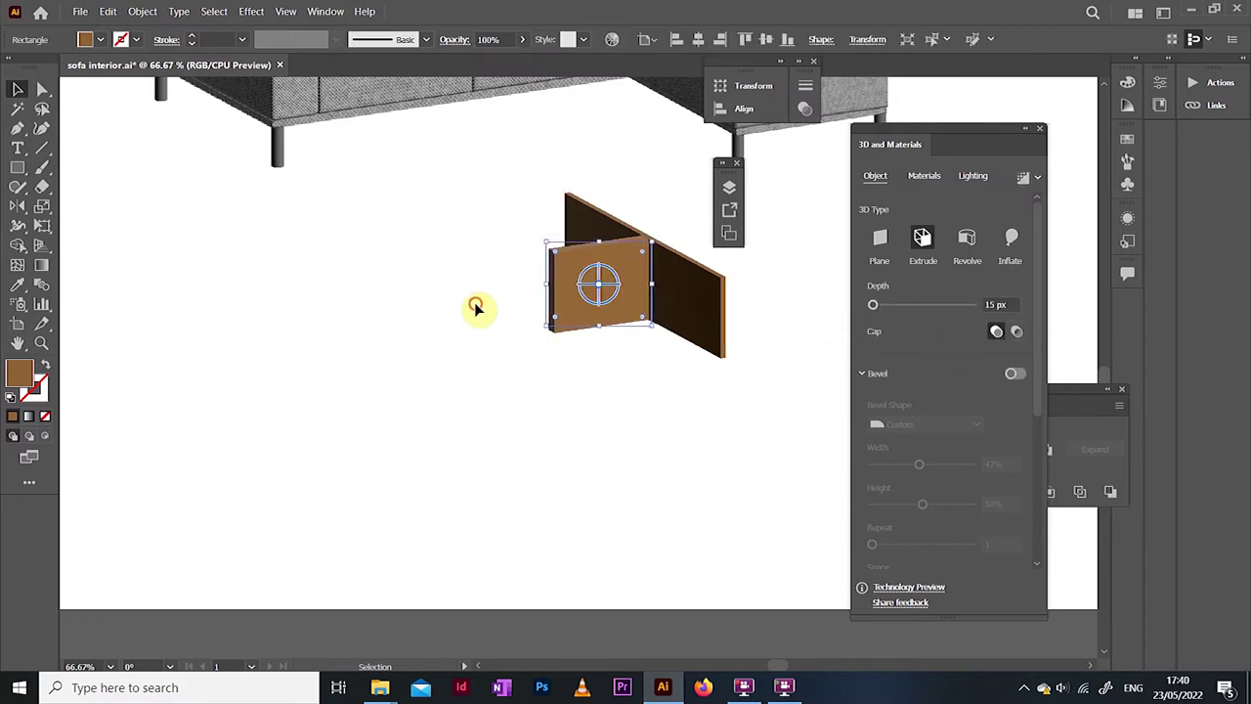
{"action": "left_click", "coordinate": [480, 307]}
{"action": "left_click_drag", "start_coordinate": [545, 303], "coordinate": [543, 303]}
{"action": "left_click", "coordinate": [504, 304]}
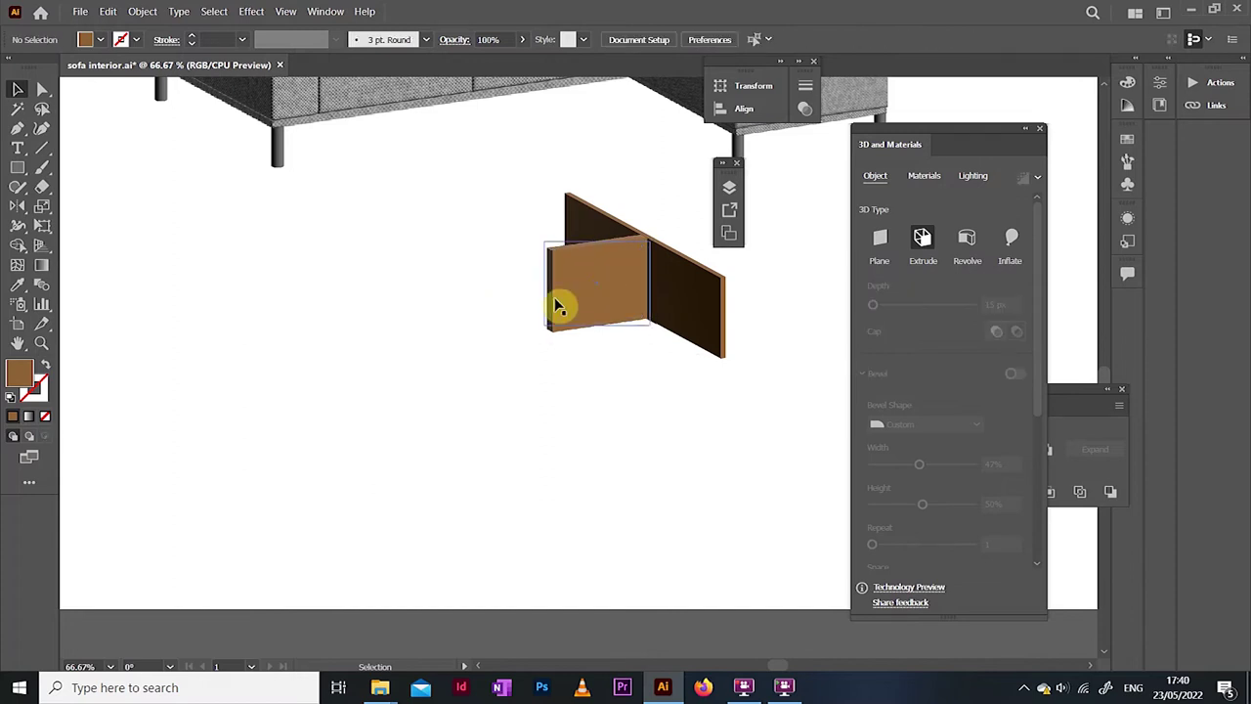
Step: Duplicate the short panel across the long one, bring the long panel forward, and stack the original short panel in front of it
{"action": "right_click", "coordinate": [588, 220]}
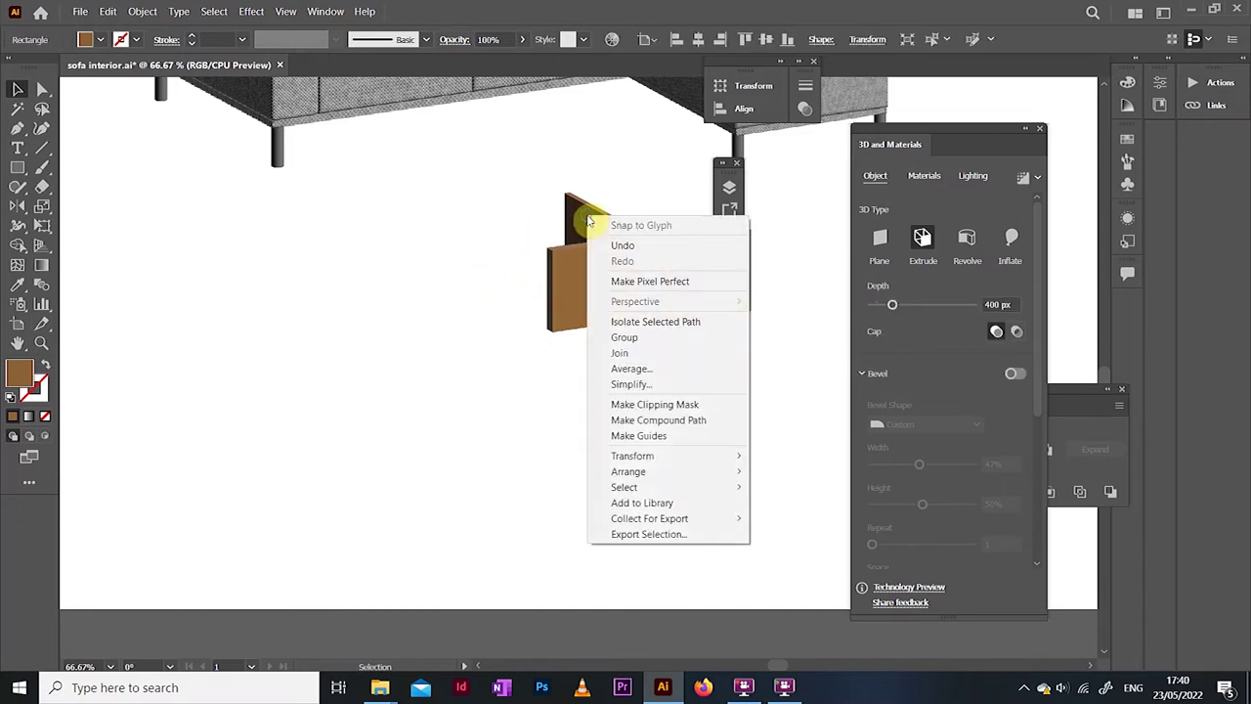
{"action": "mouse_move", "coordinate": [701, 471]}
{"action": "left_click", "coordinate": [799, 486]}
{"action": "left_click", "coordinate": [550, 328]}
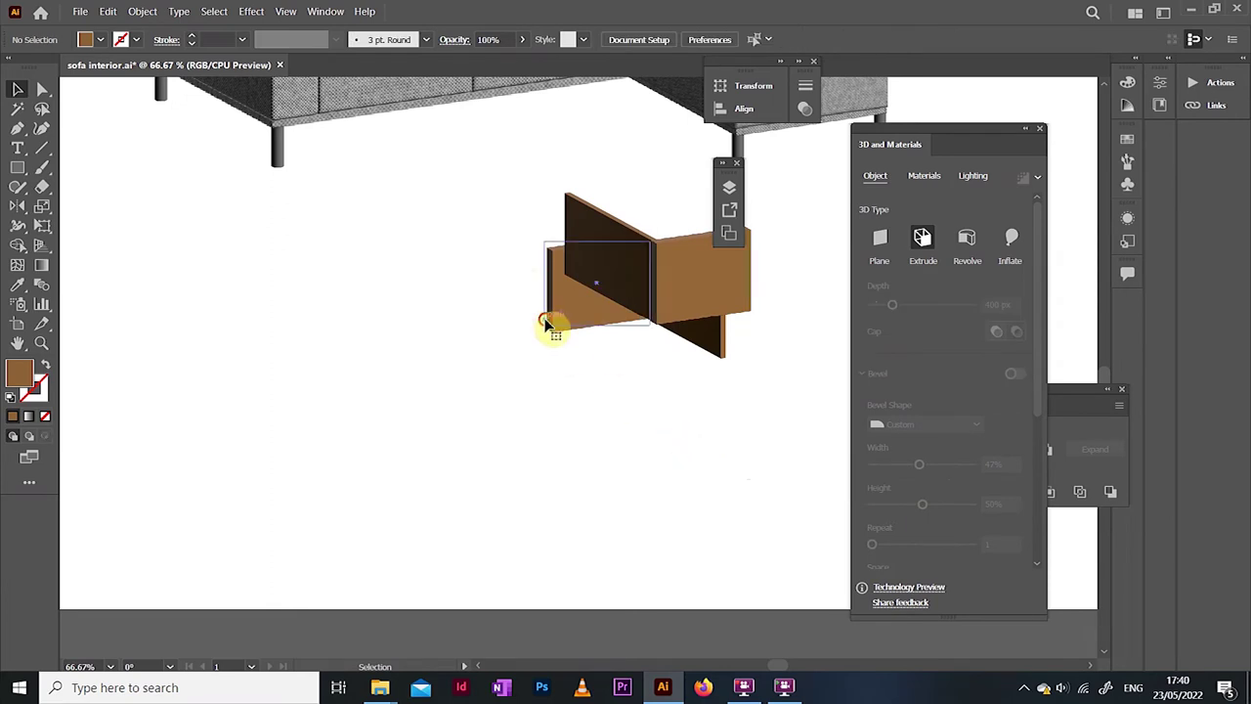
{"action": "right_click", "coordinate": [547, 321]}
{"action": "mouse_move", "coordinate": [671, 576]}
{"action": "left_click", "coordinate": [733, 577]}
{"action": "left_click", "coordinate": [687, 516]}
Step: Send the duplicated short panel behind the long one and nudge it up against it to form a cross-shaped base
{"action": "left_click", "coordinate": [692, 310]}
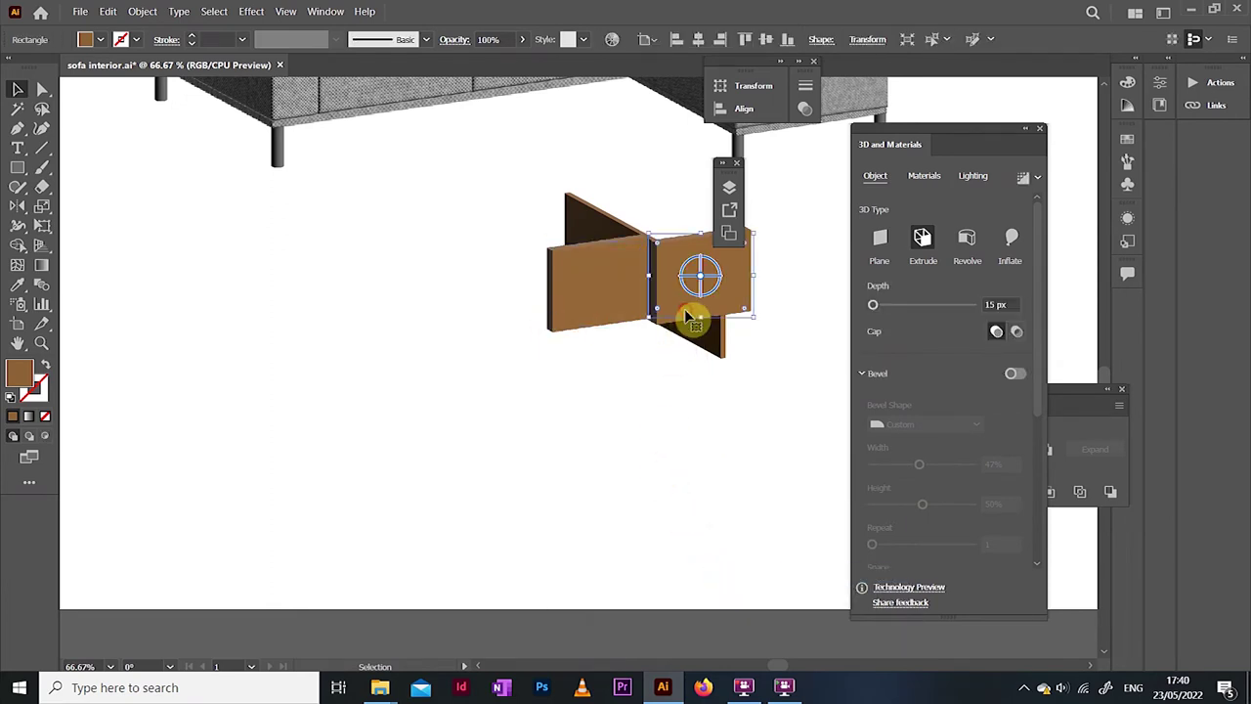
{"action": "key", "text": "ctrl+["}
{"action": "key", "text": "Left"}
{"action": "key", "text": "Up"}
{"action": "key", "text": "Left"}
{"action": "key", "text": "Up"}
{"action": "key", "text": "Left"}
{"action": "key", "text": "Up"}
{"action": "left_click", "coordinate": [358, 315]}
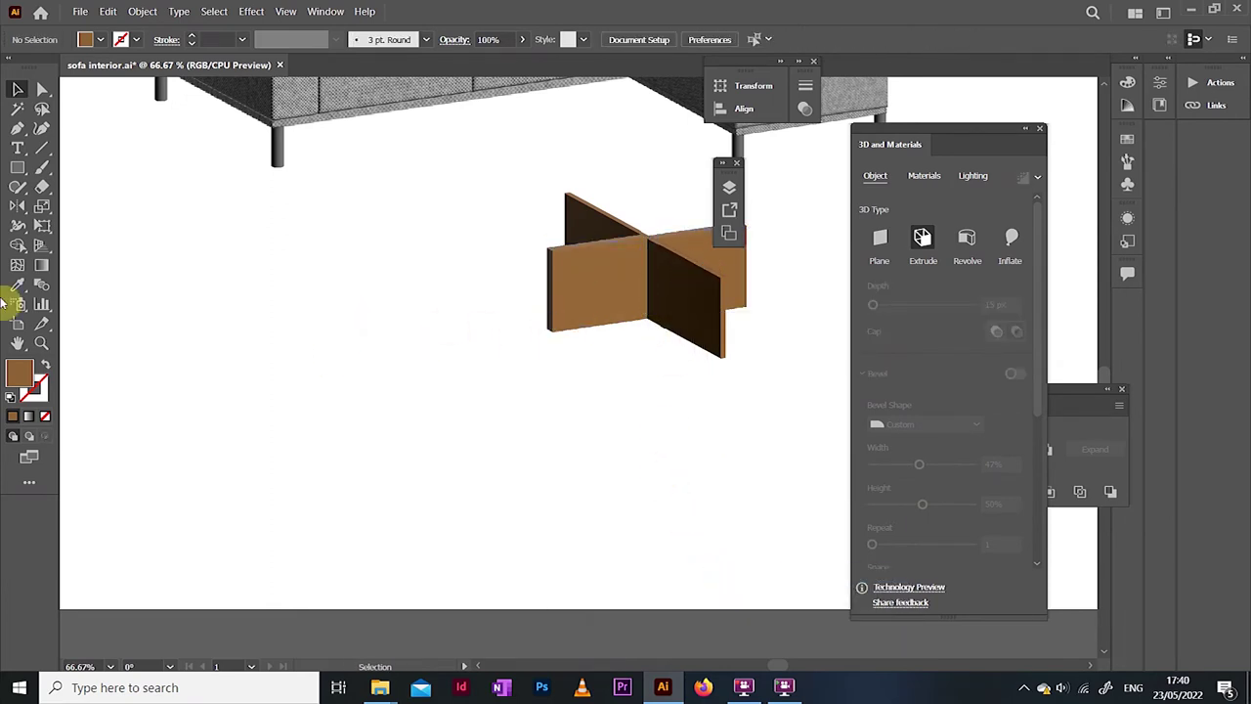
Step: Fine-tune the rear short panel's position so it lines up with the front short panel across the long one
{"action": "left_click", "coordinate": [641, 322]}
{"action": "left_click", "coordinate": [640, 326]}
{"action": "left_click", "coordinate": [603, 298]}
{"action": "key", "text": "Up"}
{"action": "key", "text": "Up"}
{"action": "key", "text": "Up"}
{"action": "key", "text": "Up"}
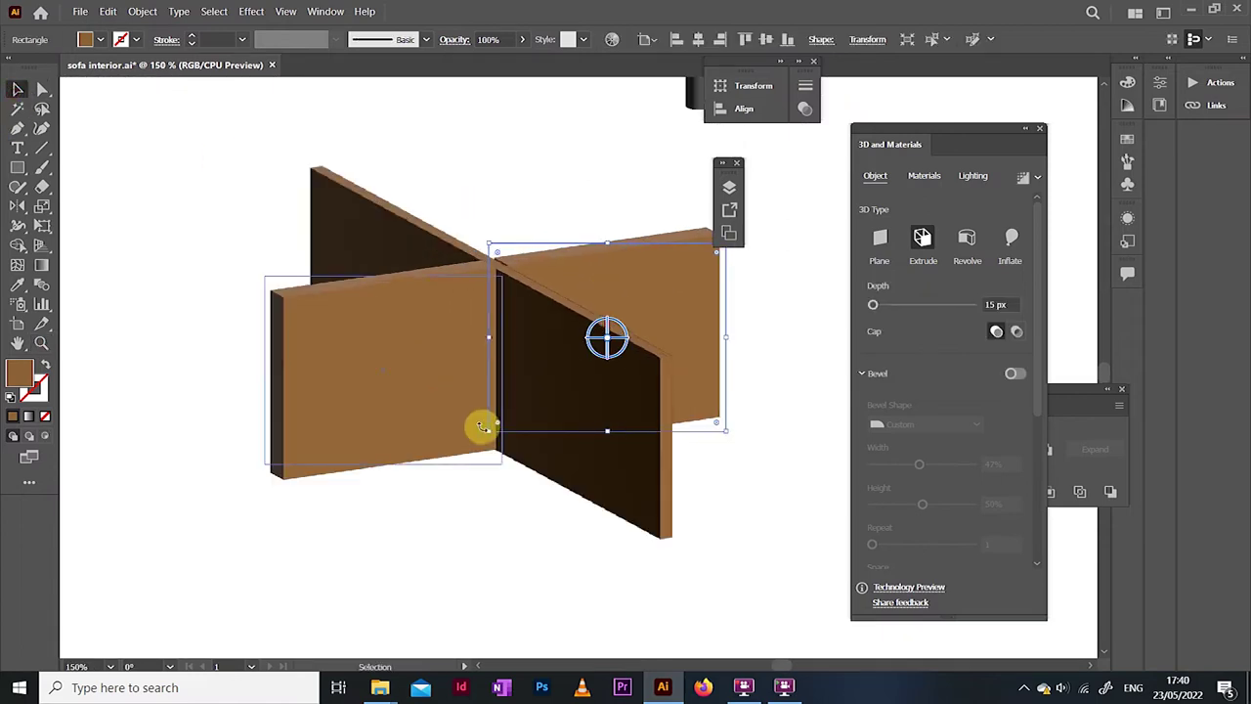
{"action": "key", "text": "Left"}
{"action": "key", "text": "Left"}
{"action": "key", "text": "Left"}
{"action": "key", "text": "Down"}
{"action": "left_click", "coordinate": [431, 533]}
{"action": "left_click", "coordinate": [382, 437]}
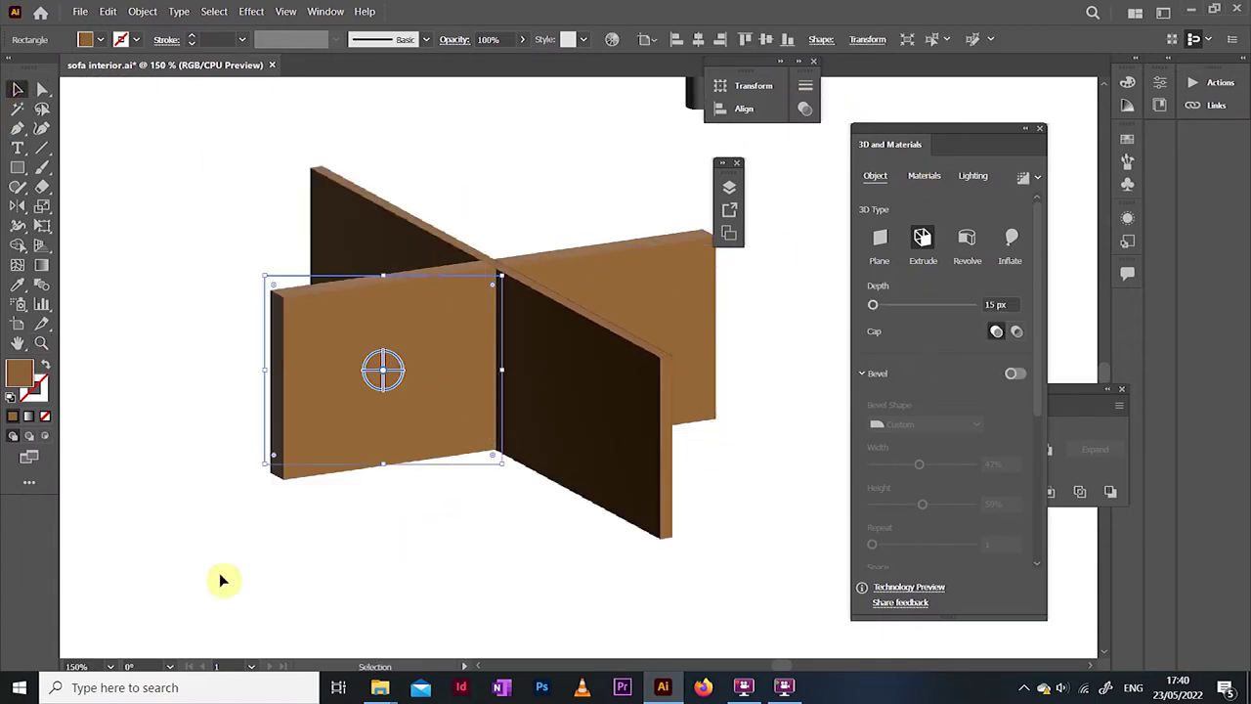
{"action": "left_click", "coordinate": [337, 579]}
Step: Apply the Natural Chestnut Wood material to all three panels of the cross-shaped base
{"action": "left_click", "coordinate": [393, 430]}
{"action": "left_click", "coordinate": [924, 177]}
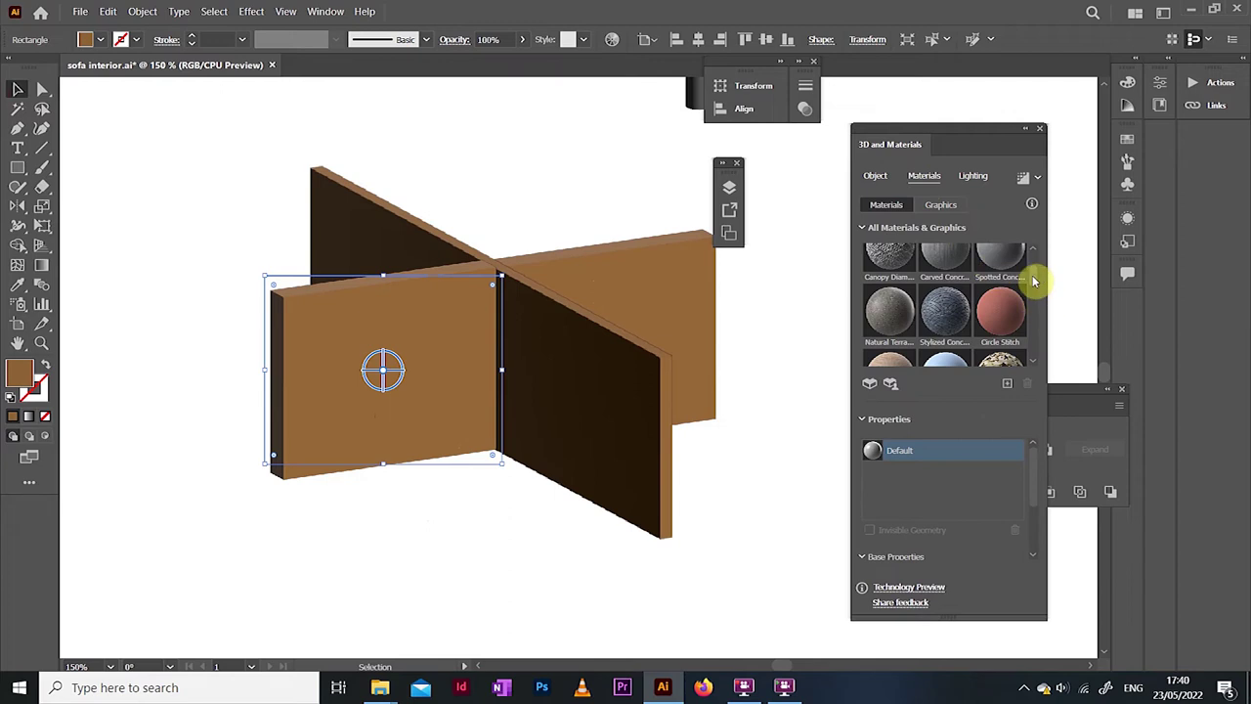
{"action": "scroll", "coordinate": [1032, 275], "scroll_direction": "down", "scroll_amount": 6}
{"action": "left_click", "coordinate": [918, 293]}
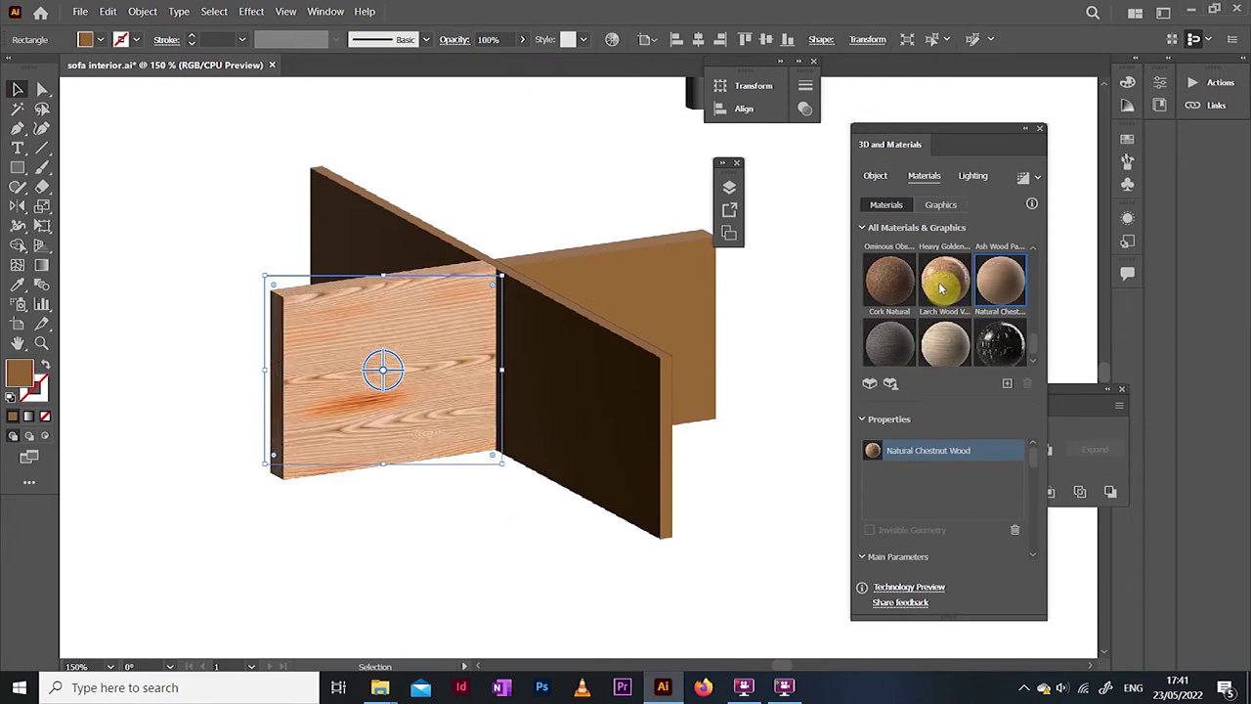
{"action": "scroll", "coordinate": [1034, 350], "scroll_direction": "down", "scroll_amount": 1}
{"action": "left_click", "coordinate": [581, 546]}
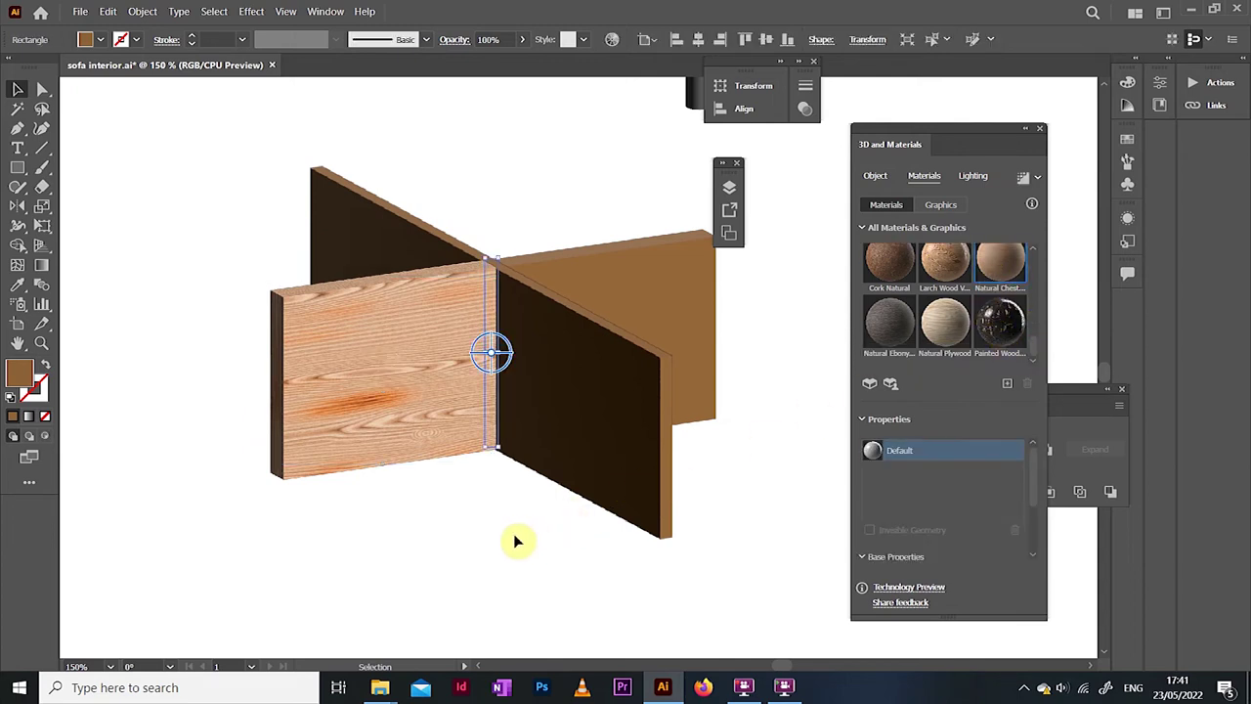
{"action": "left_click", "coordinate": [628, 394]}
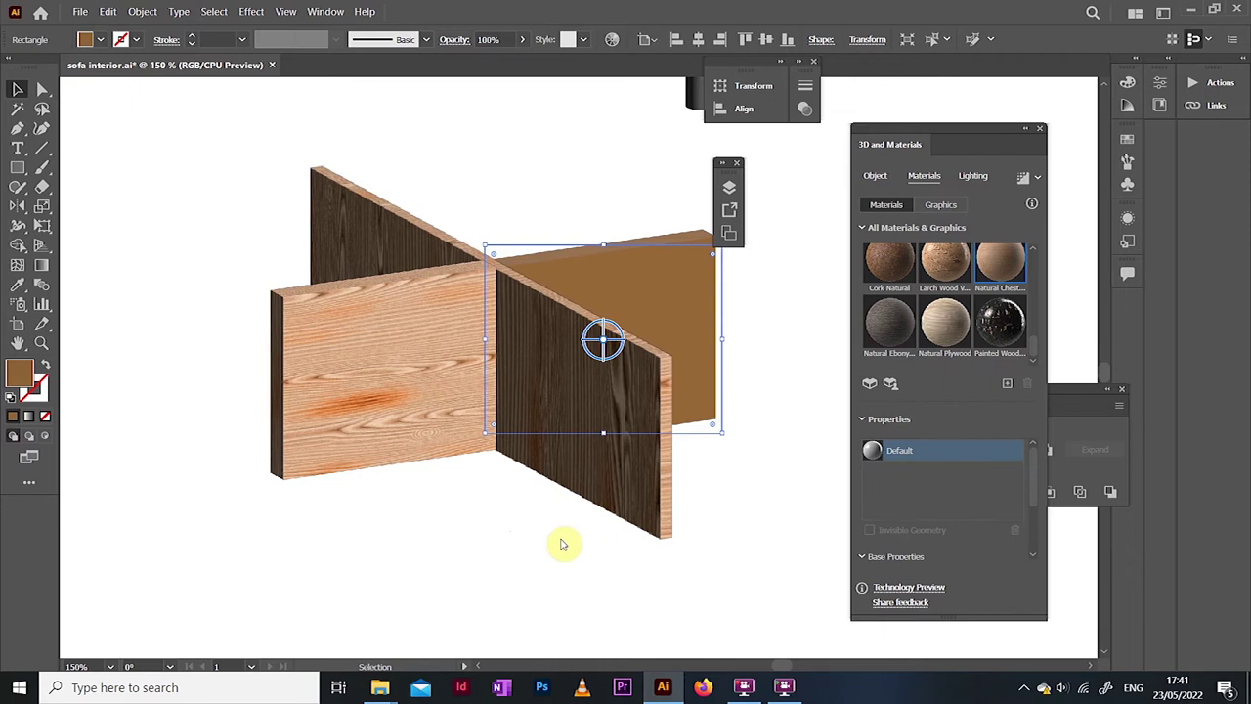
{"action": "left_click", "coordinate": [201, 480]}
Step: Draw a wide ellipse below the wooden base and fill it with light grey
{"action": "key", "text": "ctrl+0"}
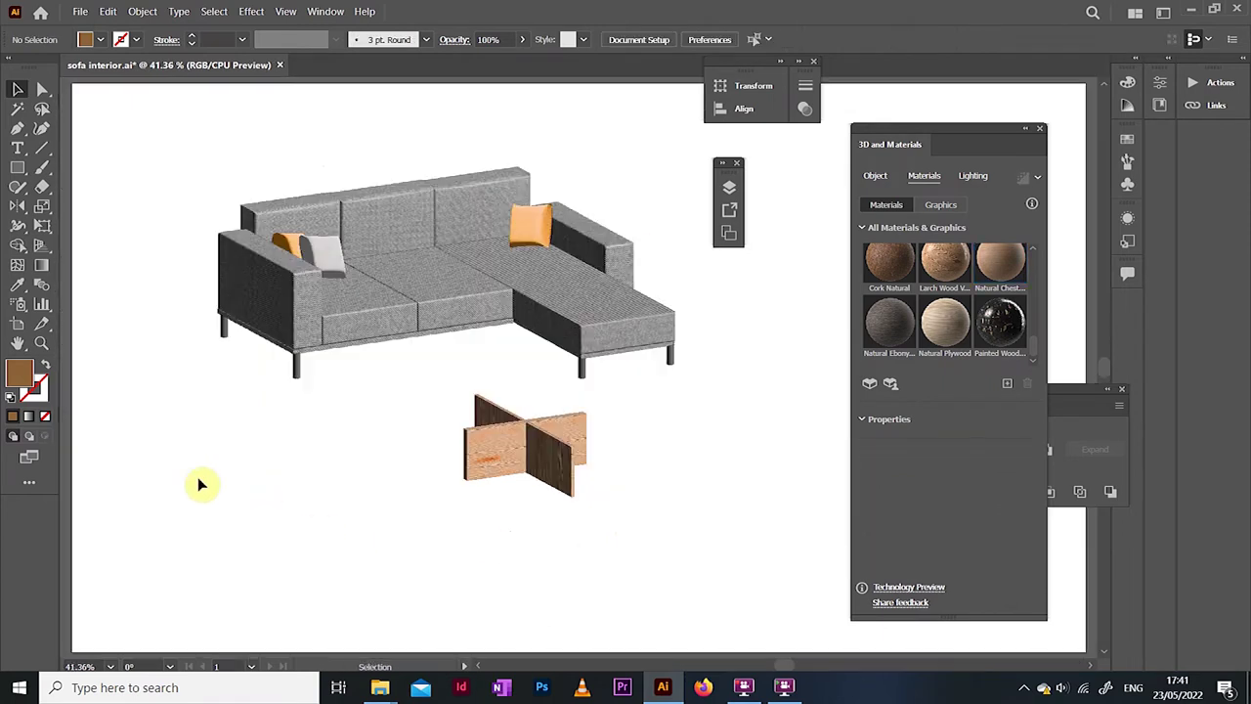
{"action": "left_click", "coordinate": [43, 347]}
{"action": "left_click", "coordinate": [544, 446]}
{"action": "left_click", "coordinate": [557, 337]}
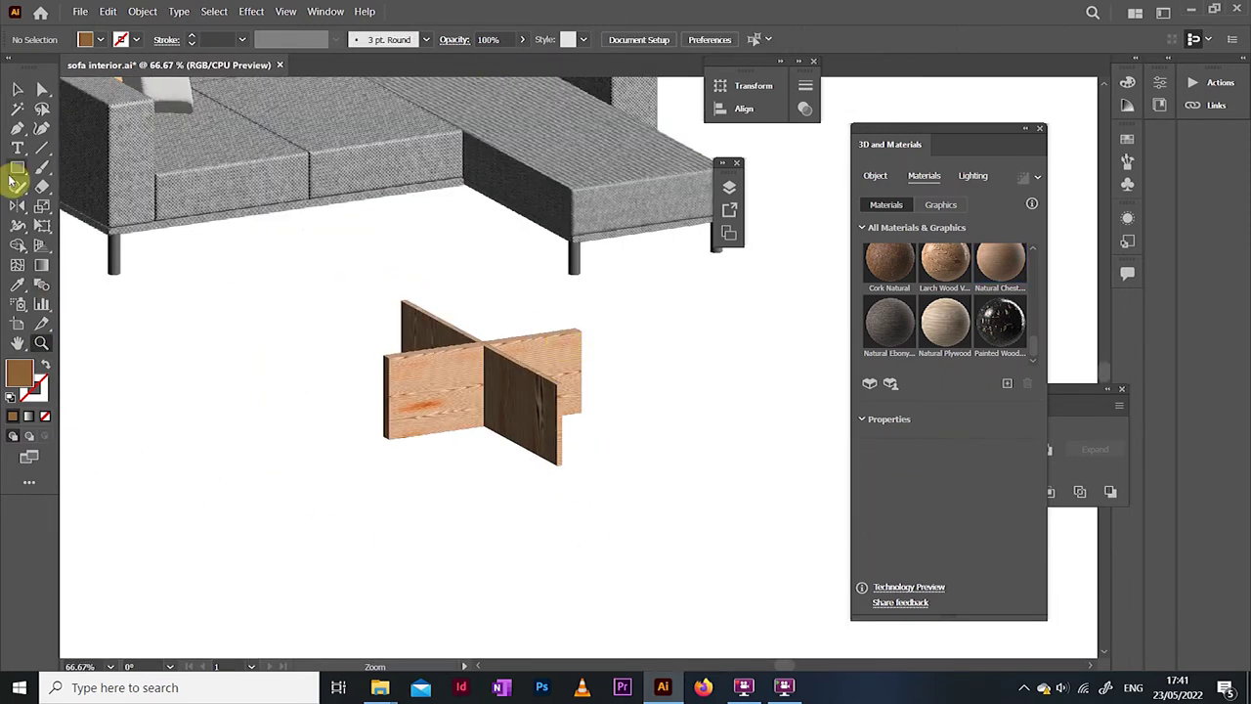
{"action": "left_click", "coordinate": [11, 178]}
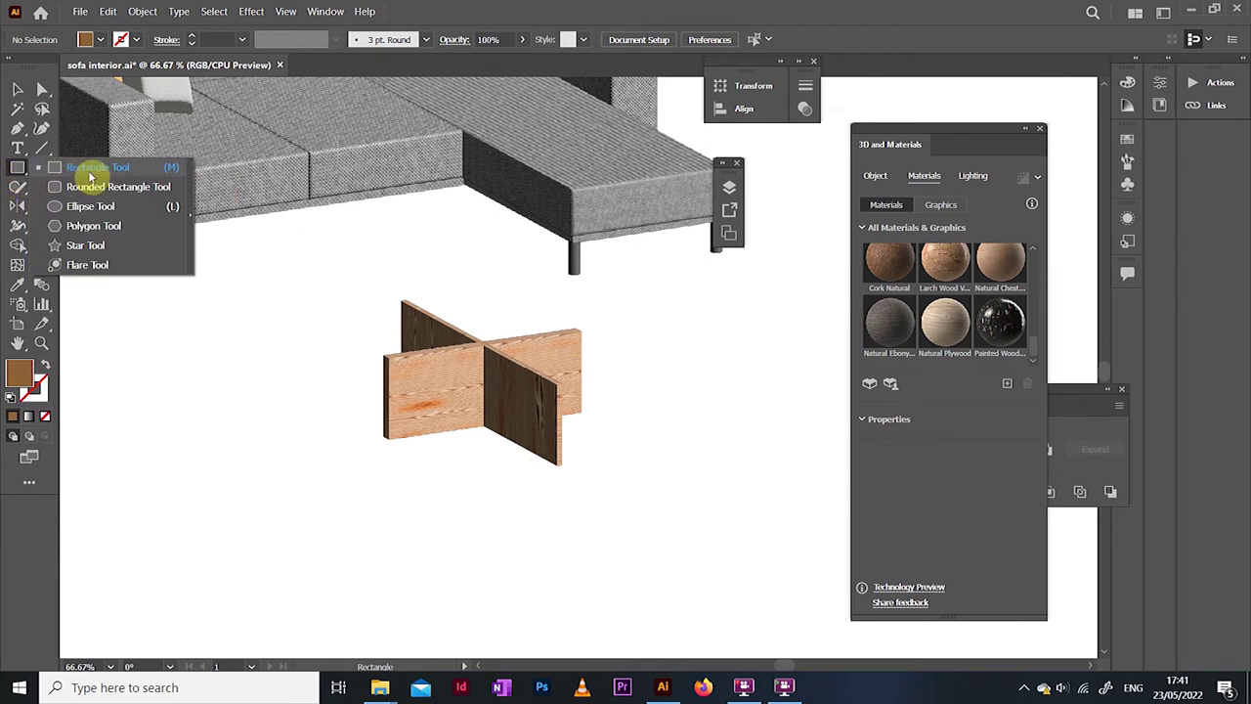
{"action": "left_click", "coordinate": [90, 206]}
{"action": "left_click_drag", "start_coordinate": [175, 531], "coordinate": [528, 640]}
{"action": "left_click", "coordinate": [18, 89]}
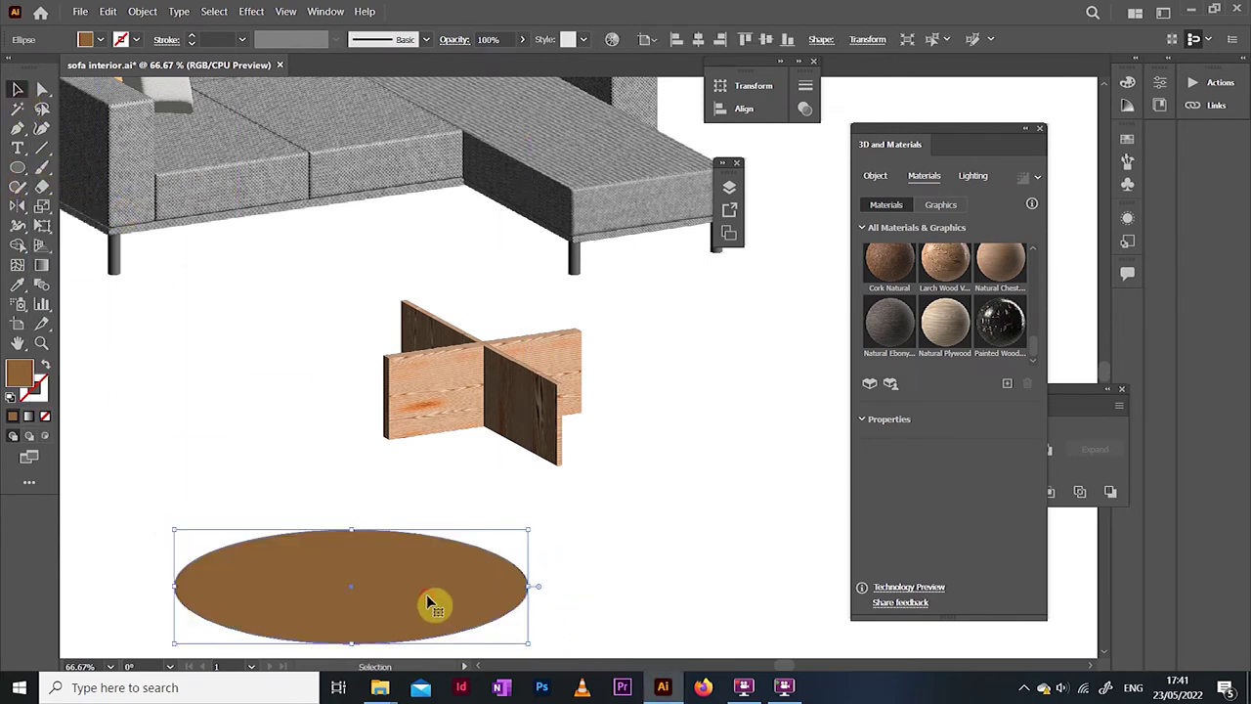
{"action": "left_click_drag", "start_coordinate": [433, 600], "coordinate": [393, 560]}
{"action": "left_click", "coordinate": [102, 43]}
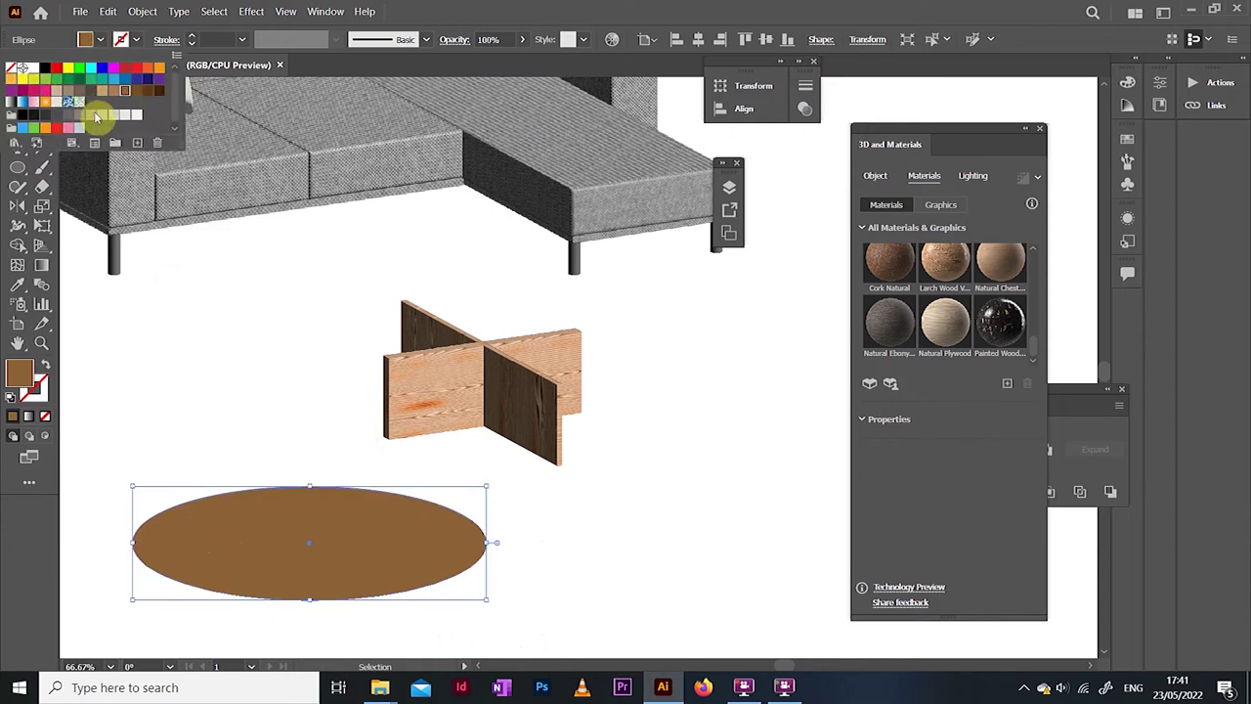
{"action": "left_click", "coordinate": [98, 116]}
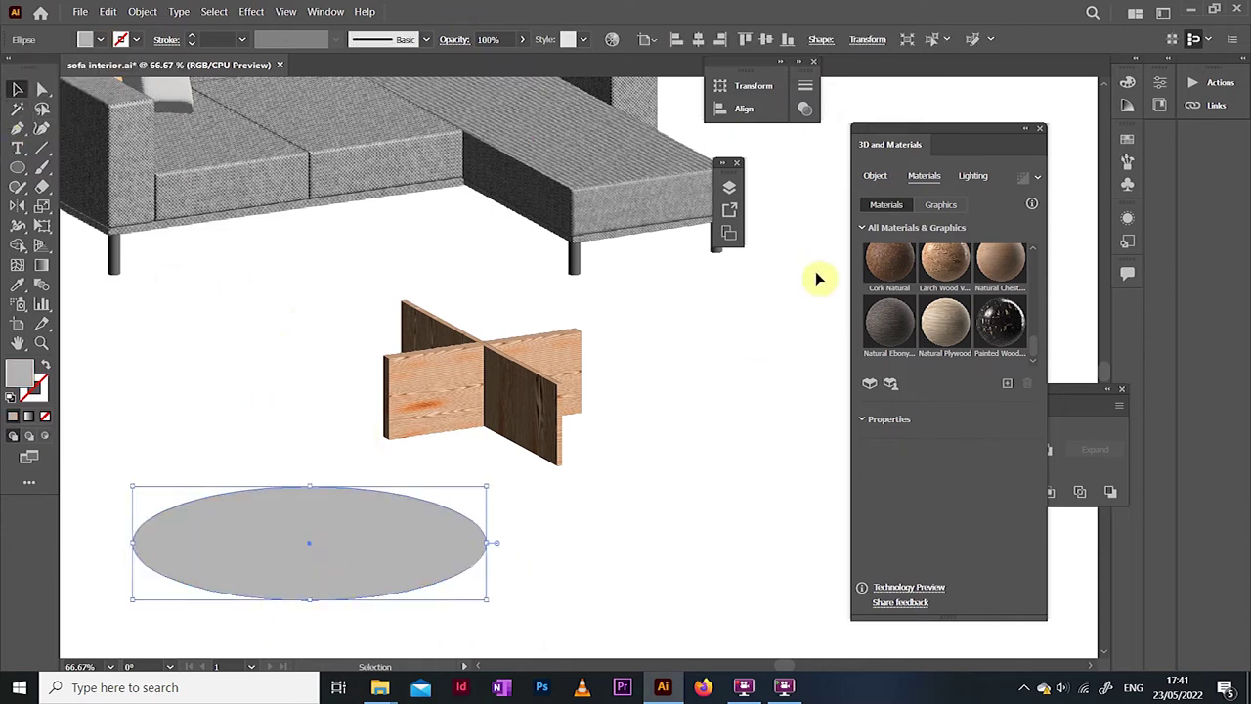
Step: Extrude the grey ellipse to a depth of 20 px and set its X-axis rotation to 63°
{"action": "left_click", "coordinate": [875, 176]}
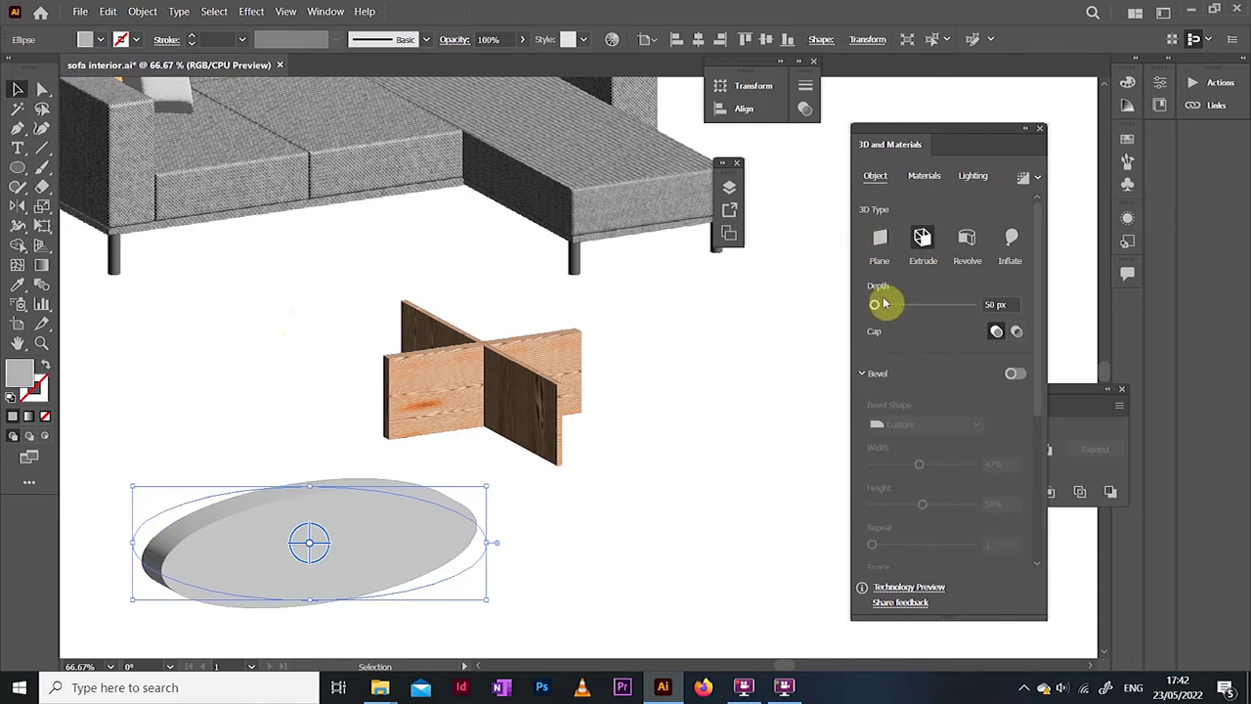
{"action": "type", "text": "20"}
{"action": "key", "text": "Return"}
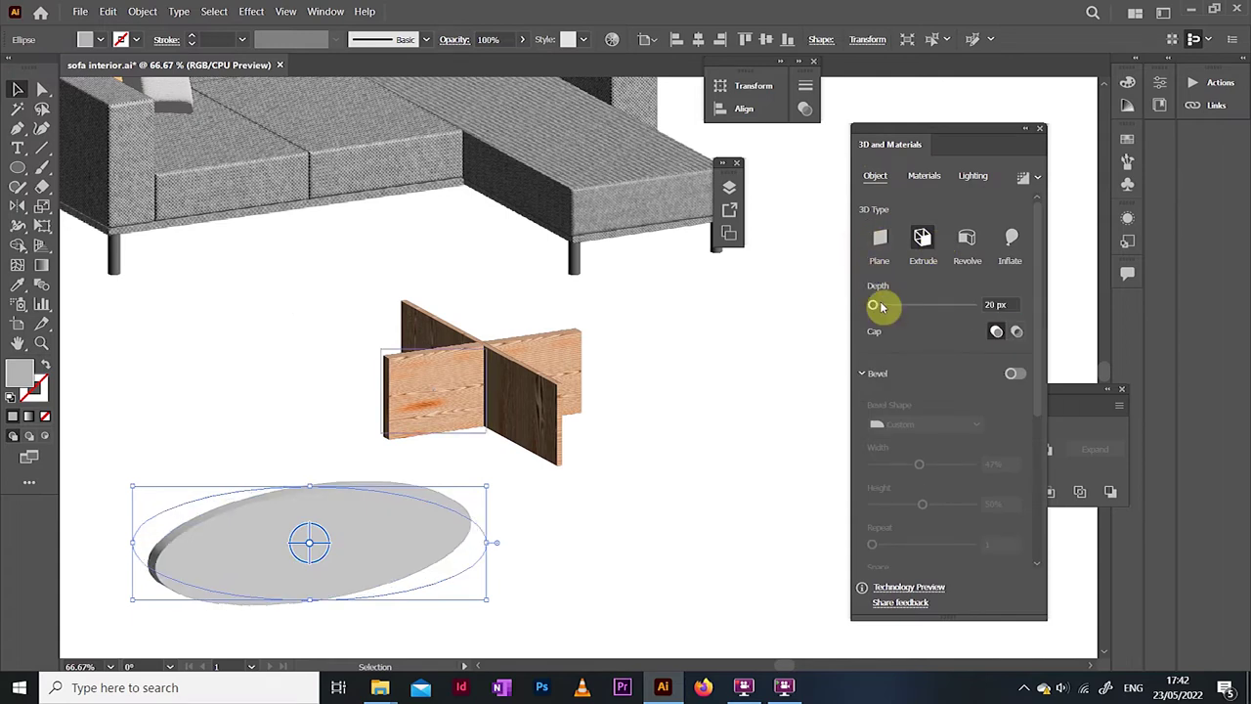
{"action": "left_click_drag", "start_coordinate": [1041, 378], "coordinate": [1036, 512]}
{"action": "mouse_move", "coordinate": [921, 512]}
{"action": "left_mouse_down"}
{"action": "mouse_move", "coordinate": [897, 516]}
{"action": "mouse_move", "coordinate": [955, 510]}
{"action": "mouse_move", "coordinate": [943, 509]}
{"action": "left_mouse_up"}
Step: Place the extruded ellipse on the wooden base as a tabletop and stretch it vertically in both directions
{"action": "left_click_drag", "start_coordinate": [368, 537], "coordinate": [520, 342]}
{"action": "left_click_drag", "start_coordinate": [463, 291], "coordinate": [461, 252]}
{"action": "left_click_drag", "start_coordinate": [463, 405], "coordinate": [470, 455]}
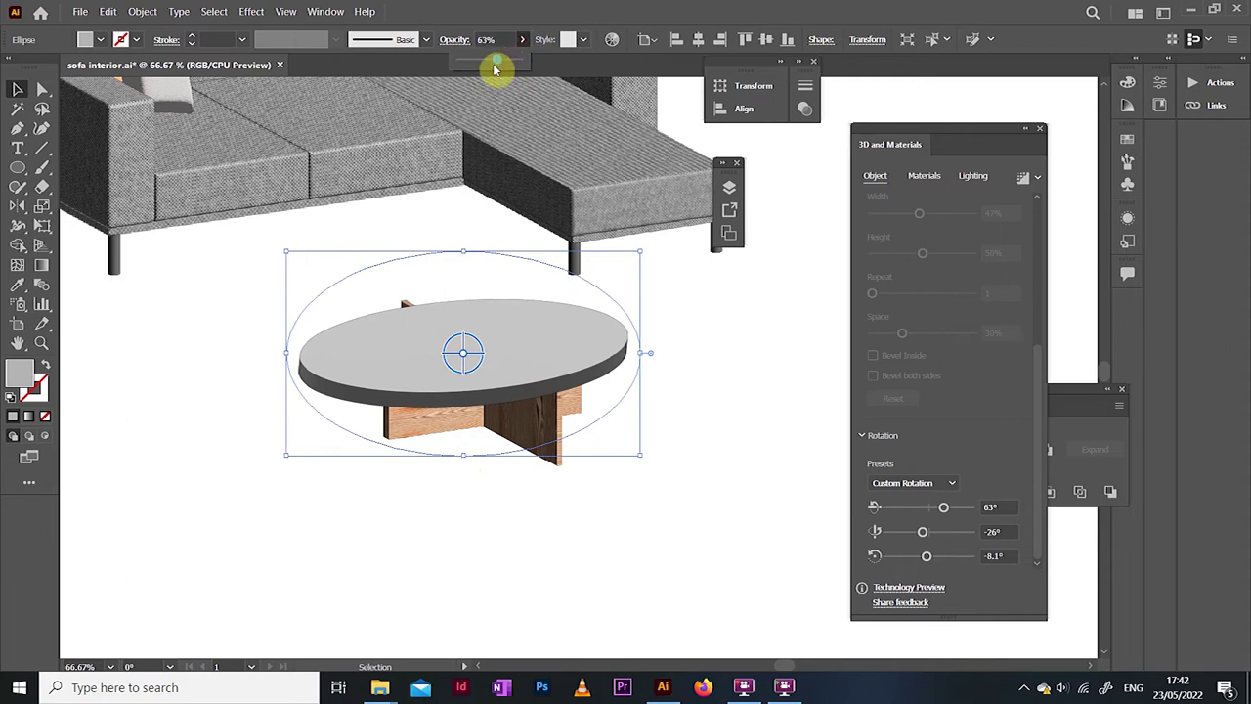
Step: Lower the tabletop's opacity to 63%, make it slightly taller, and recentre it over the wooden base
{"action": "left_click", "coordinate": [150, 358]}
{"action": "scroll", "coordinate": [181, 397], "scroll_direction": "up", "scroll_amount": 4}
{"action": "left_click_drag", "start_coordinate": [326, 478], "coordinate": [329, 478]}
{"action": "left_click_drag", "start_coordinate": [467, 373], "coordinate": [460, 340]}
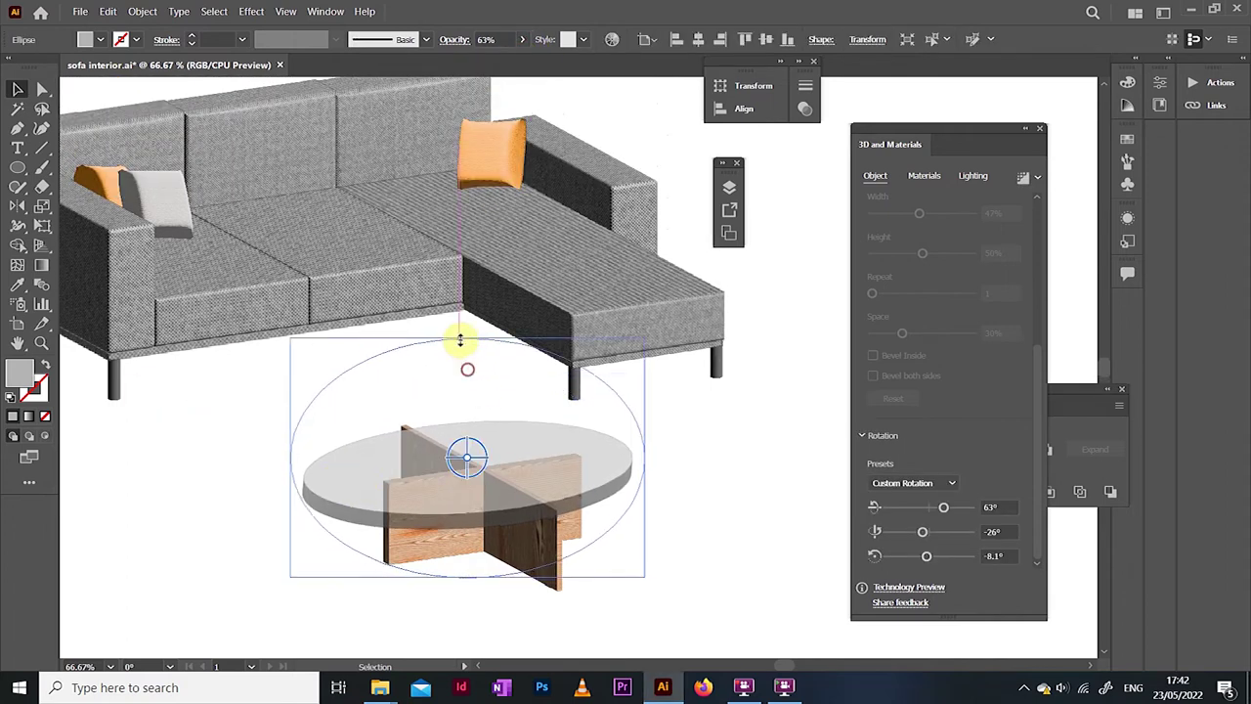
{"action": "left_click", "coordinate": [218, 480]}
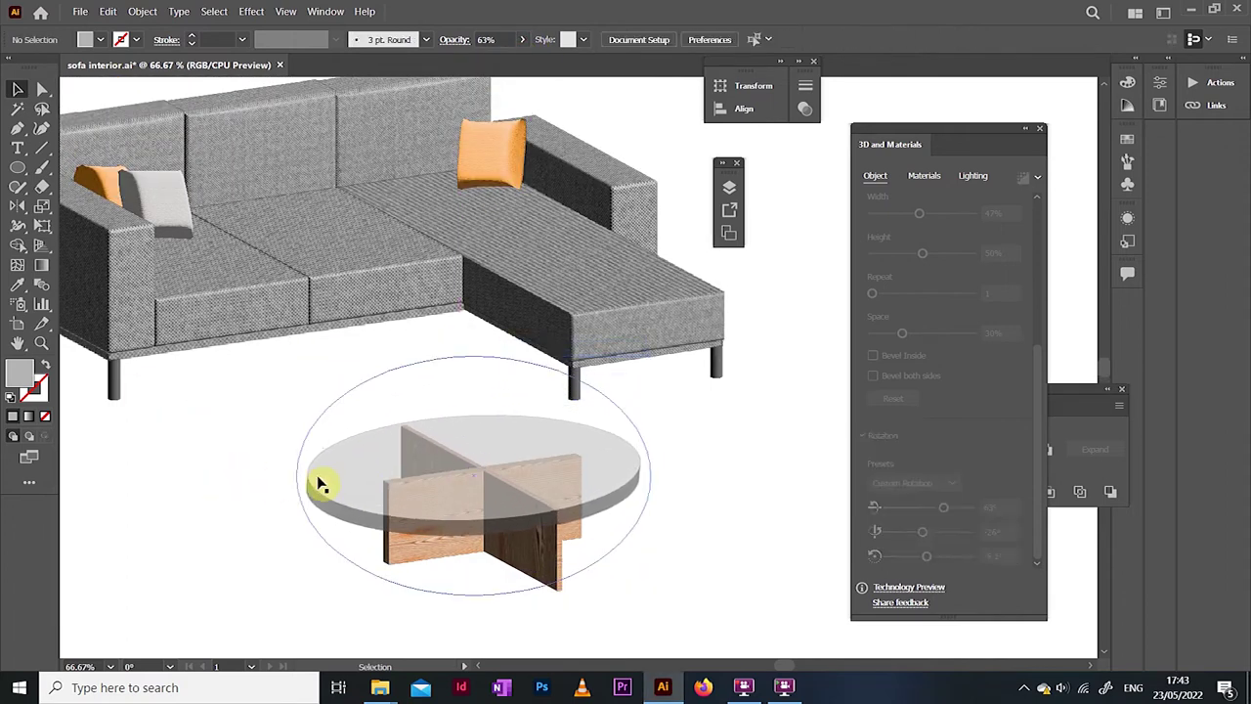
Step: Recolor the transparent tabletop to a pale blue, starting from the cyan swatch and softening it in the Color Picker
{"action": "left_click", "coordinate": [317, 482]}
{"action": "left_click", "coordinate": [101, 40]}
{"action": "left_click", "coordinate": [114, 63]}
{"action": "left_click", "coordinate": [159, 424]}
{"action": "left_click", "coordinate": [343, 475]}
{"action": "double_click", "coordinate": [21, 373]}
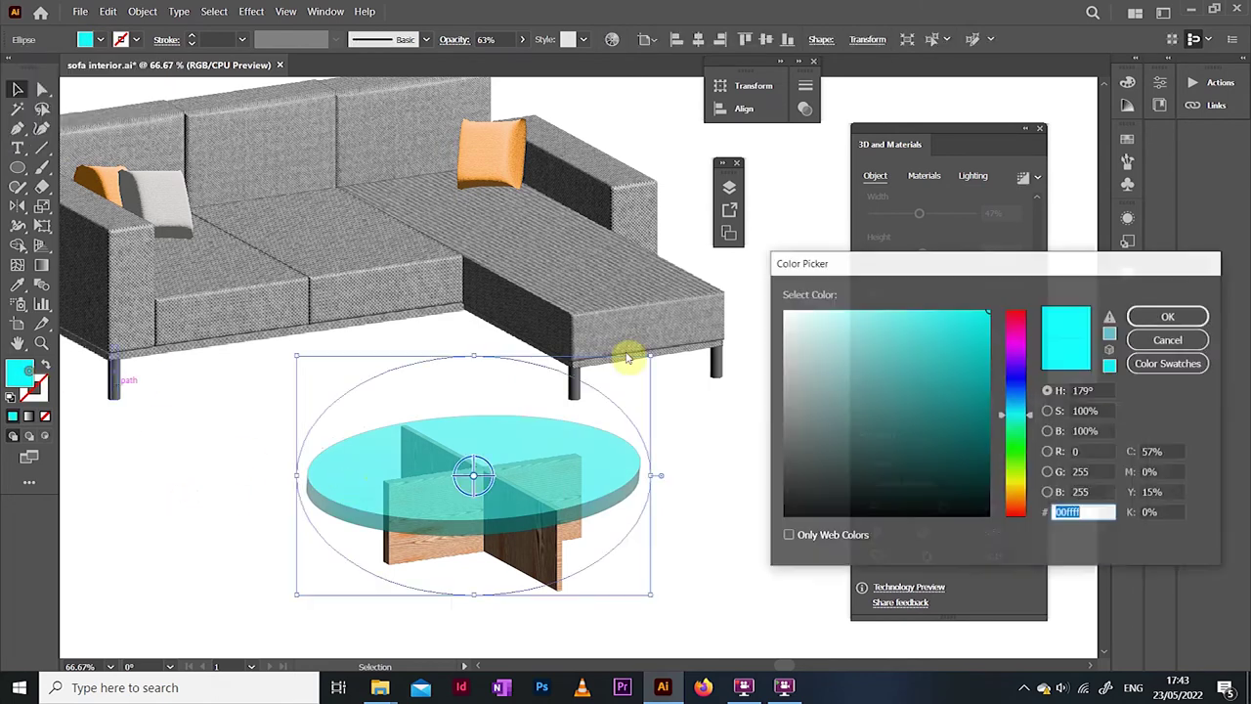
{"action": "left_click", "coordinate": [838, 323]}
{"action": "left_click", "coordinate": [1005, 407]}
{"action": "left_click", "coordinate": [1163, 316]}
{"action": "left_click", "coordinate": [203, 440]}
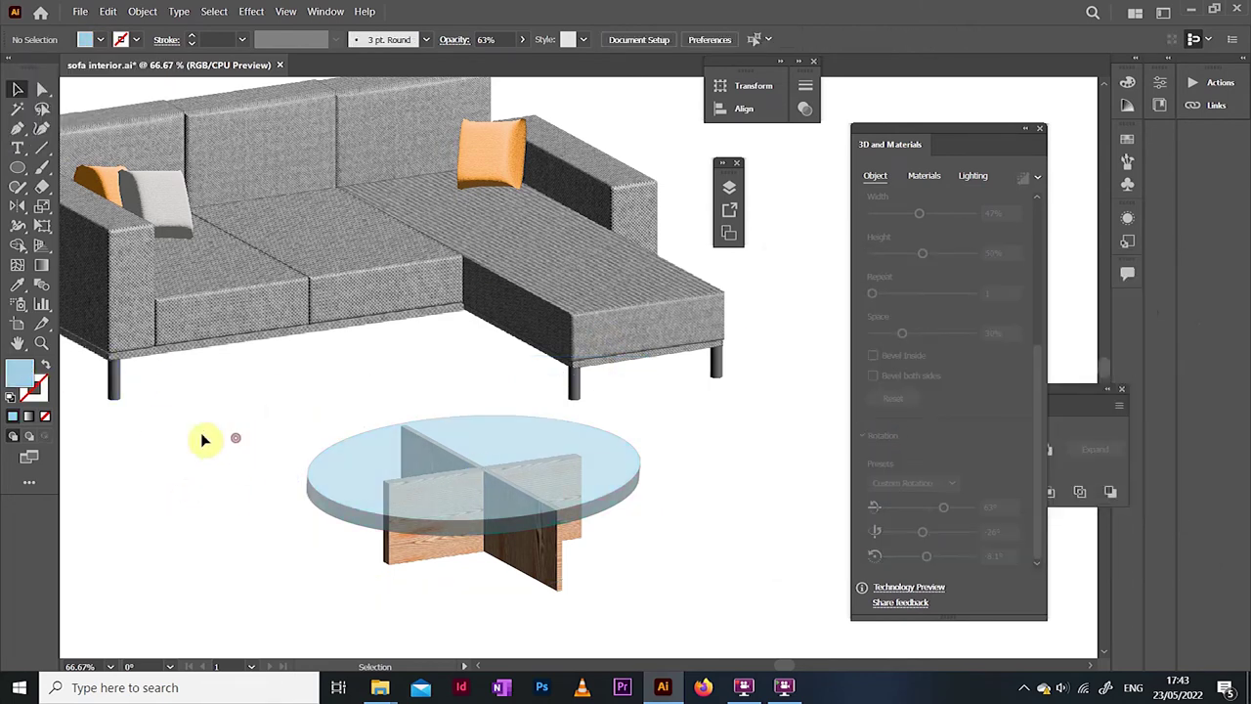
Step: Thin the glass tabletop by setting its extrusion depth to 10 px
{"action": "left_click", "coordinate": [309, 483]}
{"action": "scroll", "coordinate": [1026, 294], "scroll_direction": "up", "scroll_amount": 5}
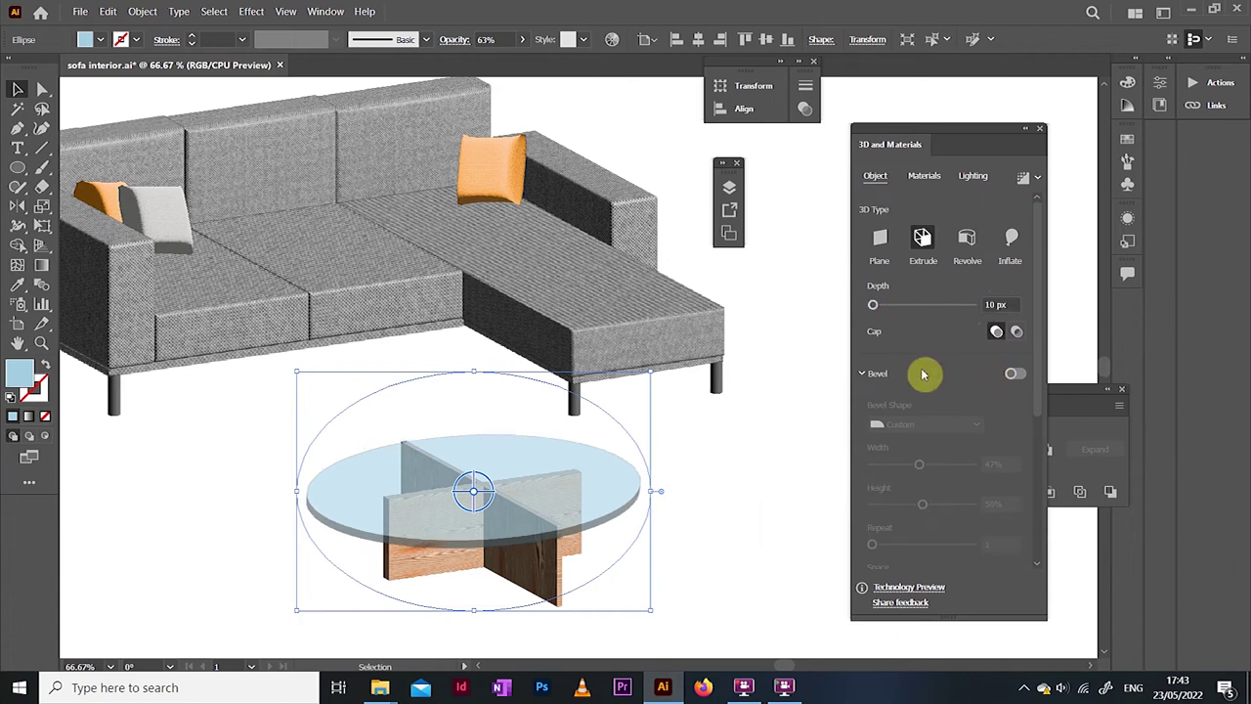
{"action": "left_click", "coordinate": [209, 439]}
{"action": "left_click", "coordinate": [308, 499]}
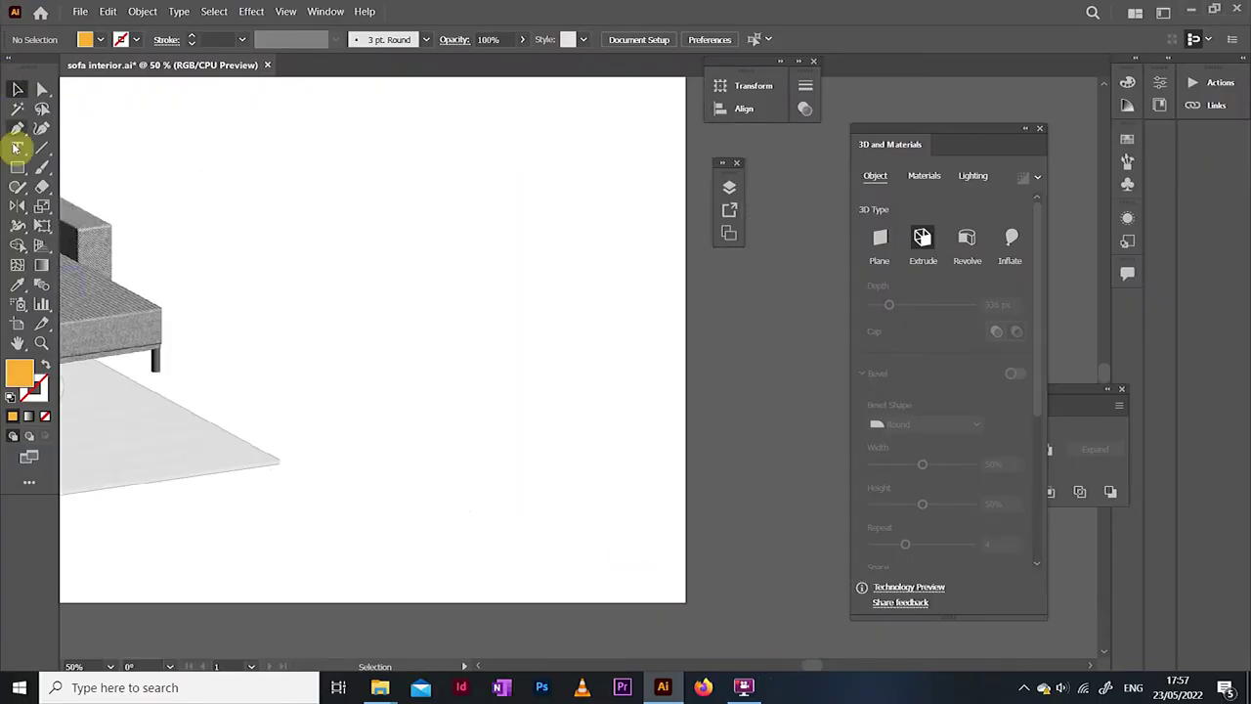
Step: Draw an orange rectangle in the empty area beside the sofa and a slightly larger rectangle over it, flush at the left edge
{"action": "left_click_drag", "start_coordinate": [469, 289], "coordinate": [469, 290]}
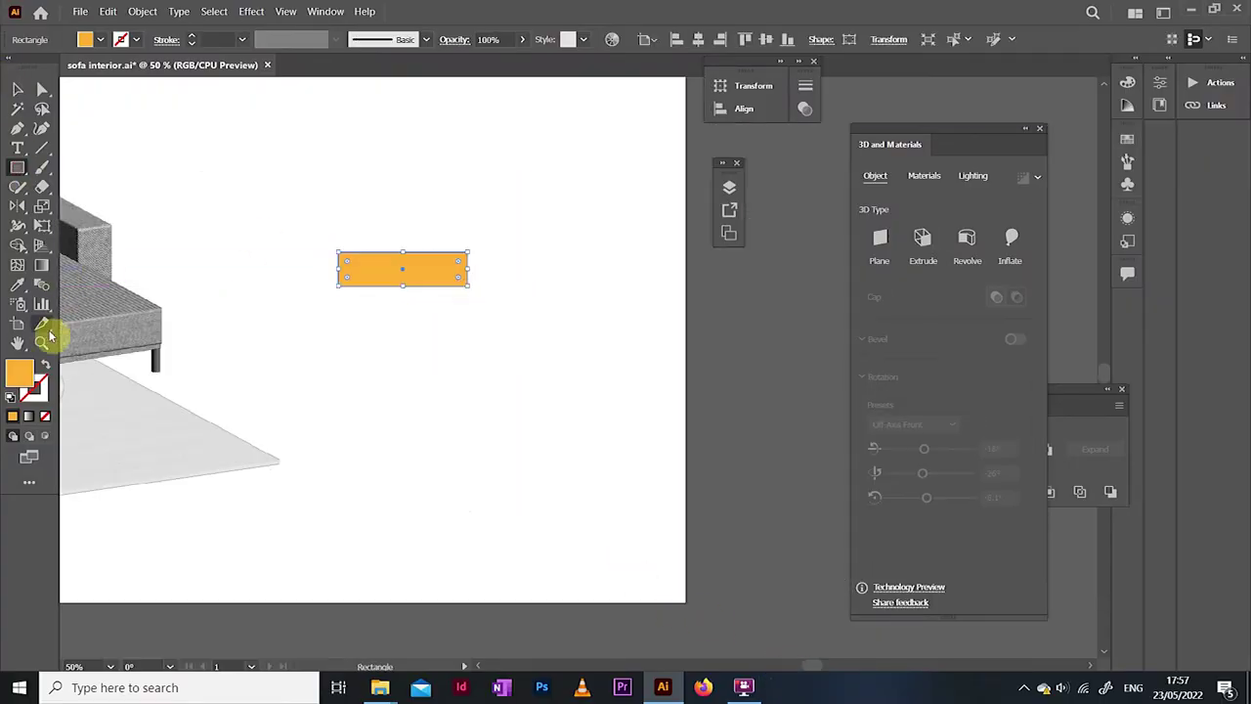
{"action": "left_click", "coordinate": [42, 342]}
{"action": "left_click", "coordinate": [419, 303]}
{"action": "left_click", "coordinate": [606, 338]}
{"action": "left_click", "coordinate": [606, 338]}
{"action": "left_click", "coordinate": [18, 168]}
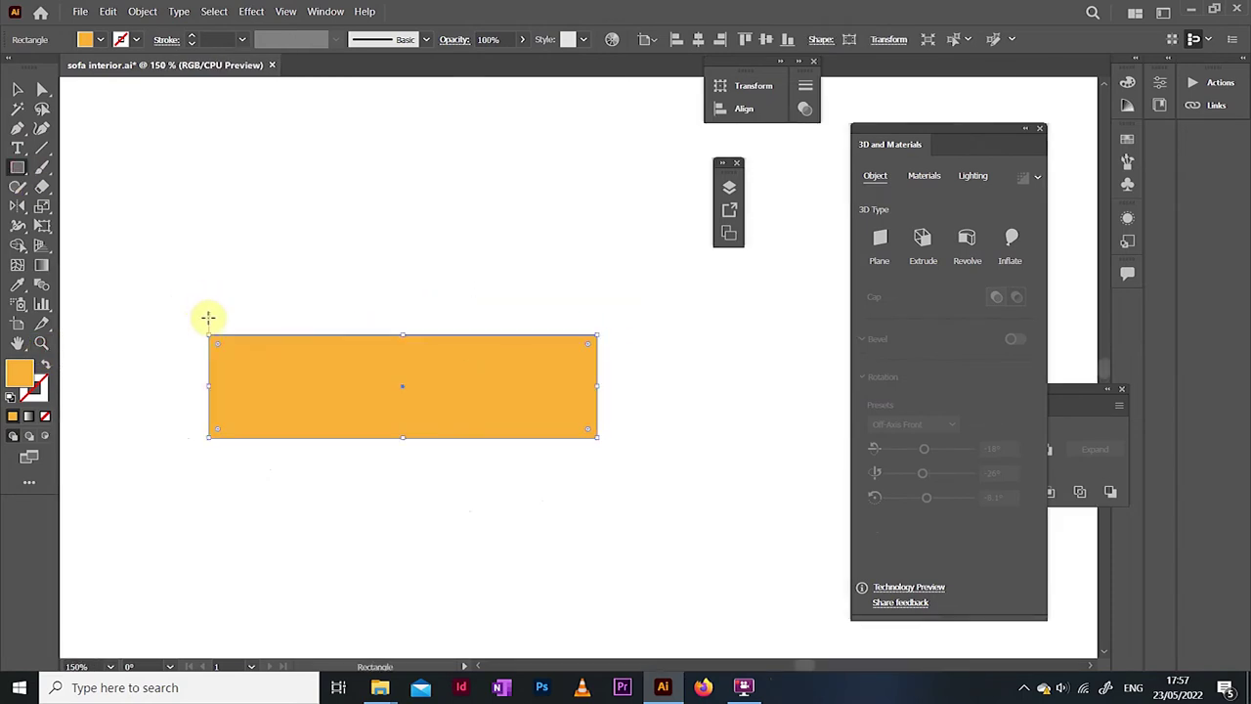
{"action": "left_click_drag", "start_coordinate": [253, 369], "coordinate": [610, 448]}
Step: Fill the larger rectangle with dark red and send it behind the orange rectangle
{"action": "left_click", "coordinate": [85, 39]}
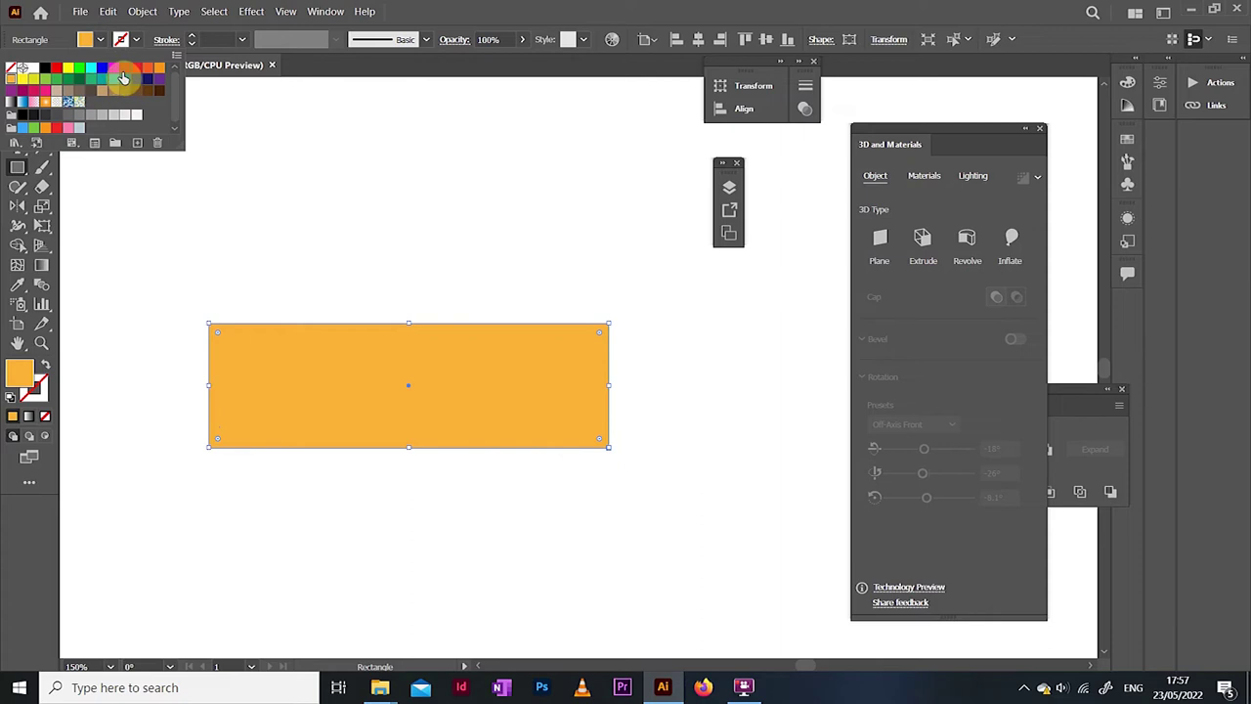
{"action": "left_click", "coordinate": [134, 77]}
{"action": "left_click", "coordinate": [19, 91]}
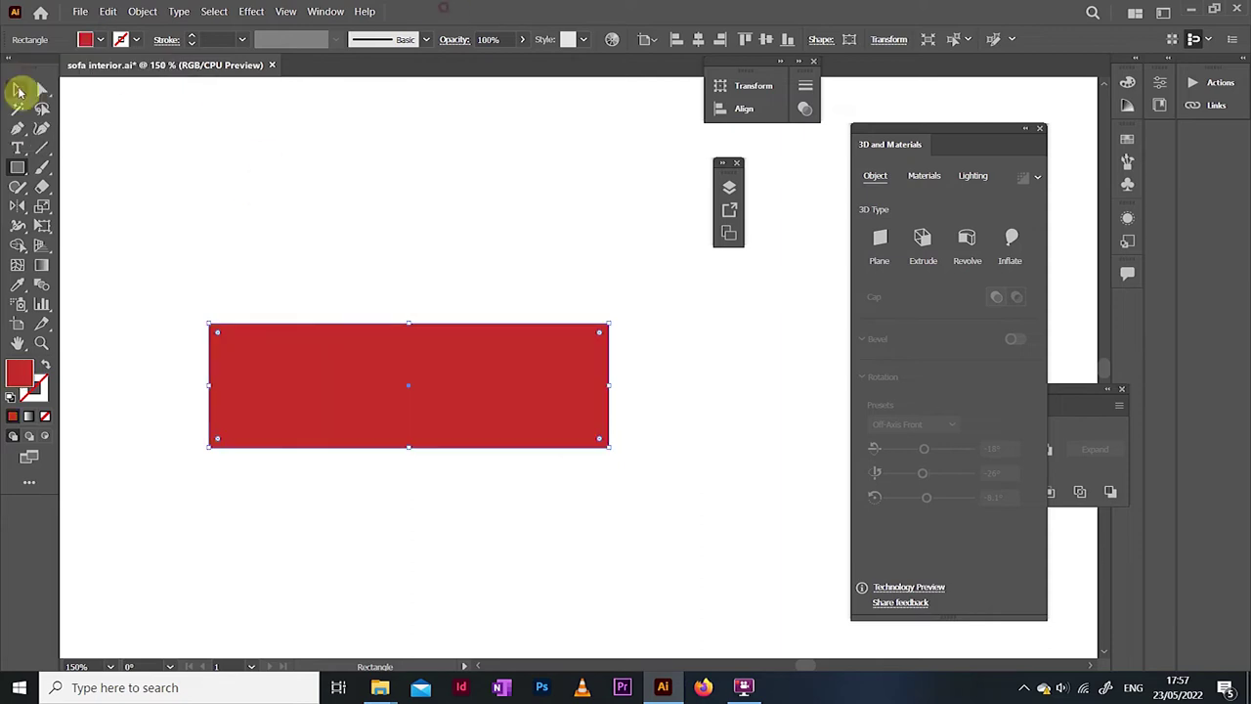
{"action": "right_click", "coordinate": [299, 379]}
{"action": "mouse_move", "coordinate": [391, 296]}
{"action": "left_click", "coordinate": [512, 347]}
{"action": "left_click", "coordinate": [120, 186]}
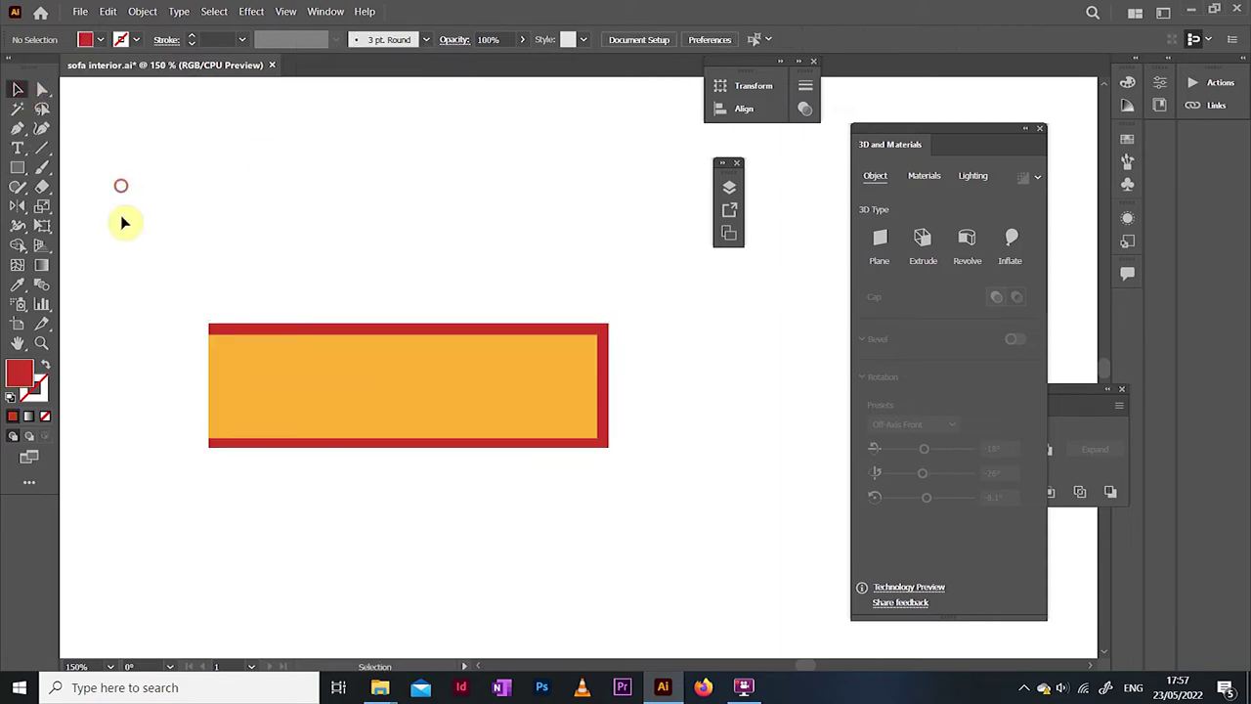
Step: Draw a red circle over the left end of the rectangles and stretch it vertically to slightly more than their height
{"action": "left_click", "coordinate": [219, 379]}
{"action": "left_click_drag", "start_coordinate": [16, 170], "coordinate": [61, 205]}
{"action": "left_click_drag", "start_coordinate": [320, 313], "coordinate": [401, 434]}
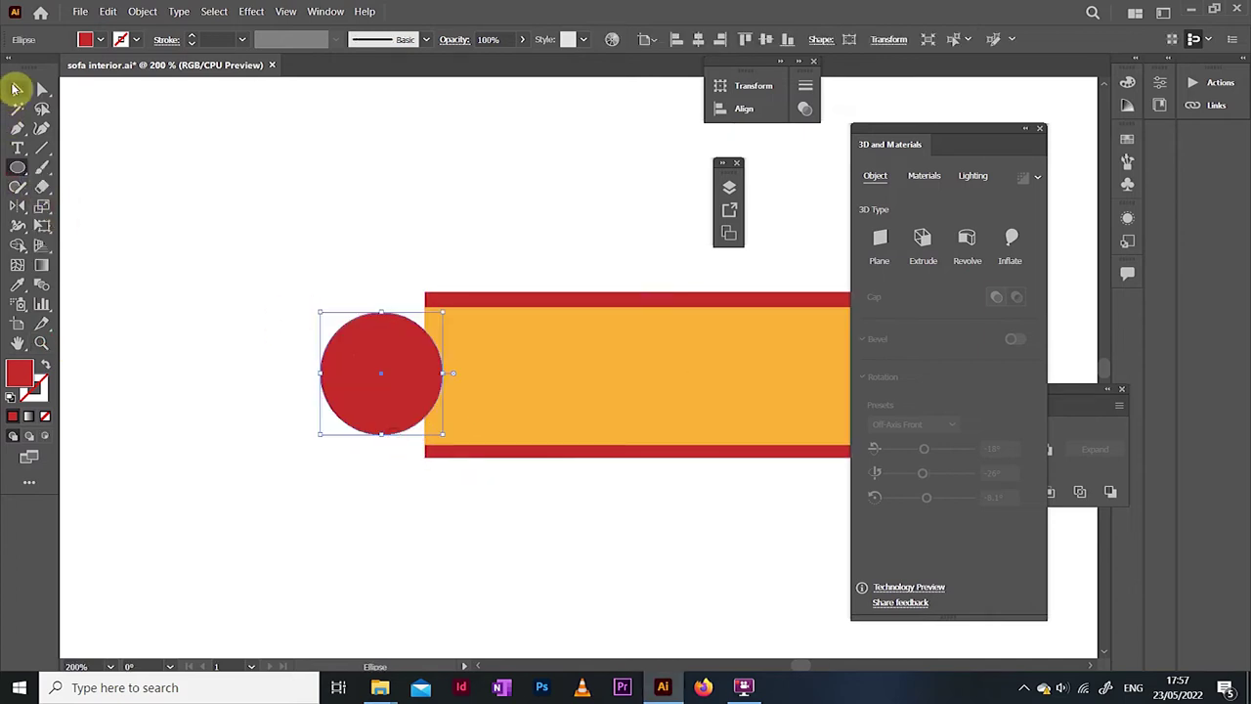
{"action": "left_click_drag", "start_coordinate": [380, 310], "coordinate": [379, 290]}
{"action": "left_click_drag", "start_coordinate": [384, 439], "coordinate": [381, 473]}
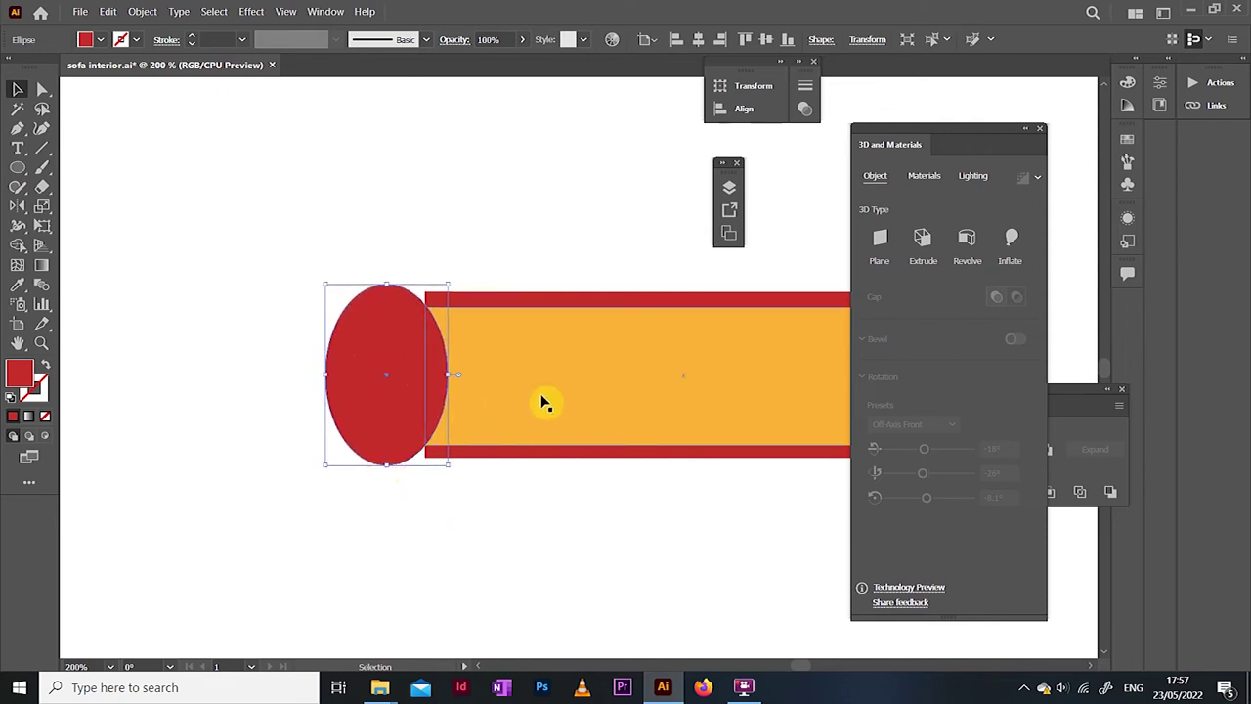
Step: Align the red ellipse and the orange rectangle on their vertical centres
{"action": "left_click", "coordinate": [564, 392], "text": "shift"}
{"action": "left_click", "coordinate": [768, 39]}
{"action": "left_click", "coordinate": [739, 623]}
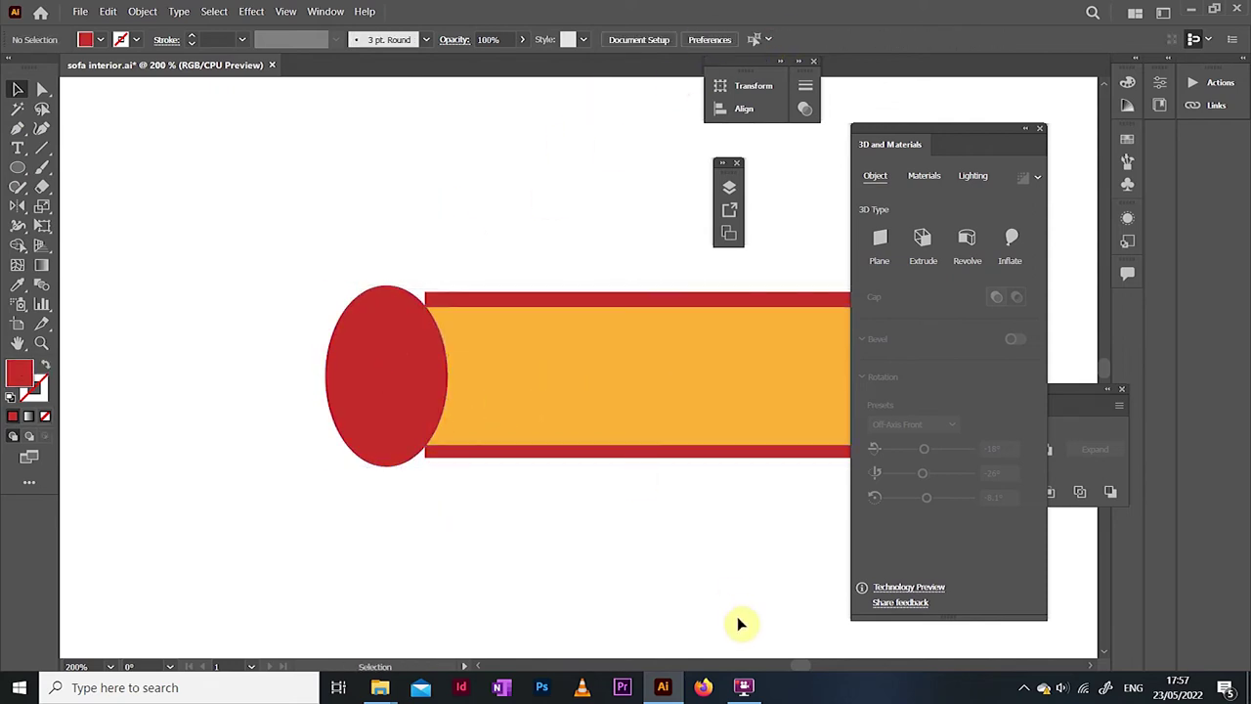
Step: Cut the red ellipse out of the left end of both rectangles with the Shape Builder, leaving a concave edge
{"action": "left_click_drag", "start_coordinate": [801, 665], "coordinate": [805, 665]}
{"action": "left_click_drag", "start_coordinate": [153, 226], "coordinate": [386, 527]}
{"action": "left_click", "coordinate": [18, 245]}
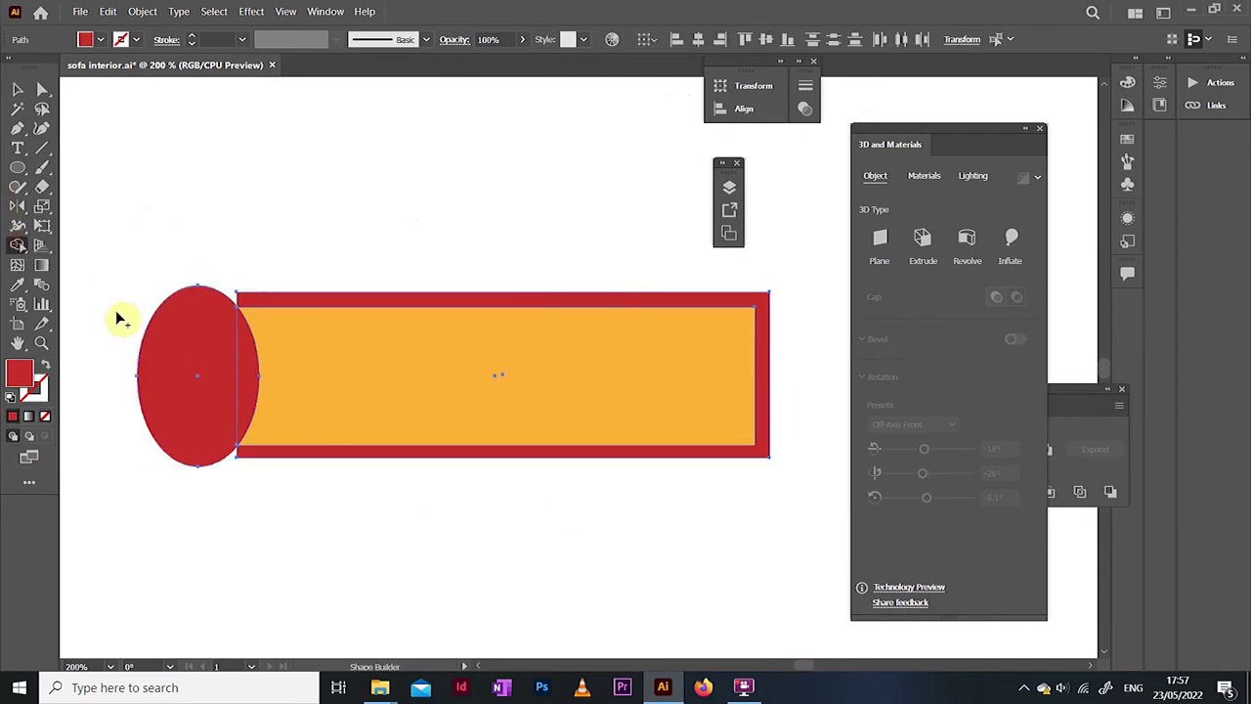
{"action": "left_click", "coordinate": [193, 339], "text": "alt"}
{"action": "left_click", "coordinate": [182, 177]}
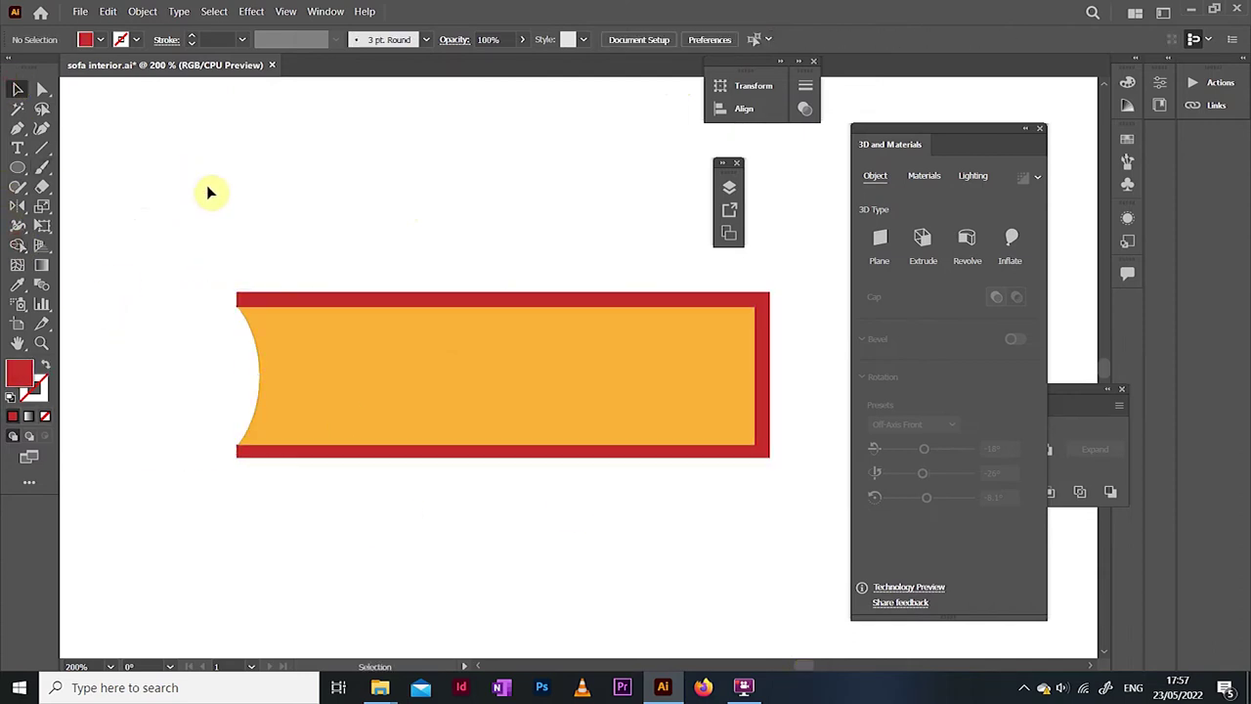
Step: Fill the inner page shape with pale beige, hex f9d19b
{"action": "left_click", "coordinate": [270, 363]}
{"action": "double_click", "coordinate": [26, 373]}
{"action": "left_click", "coordinate": [1019, 309]}
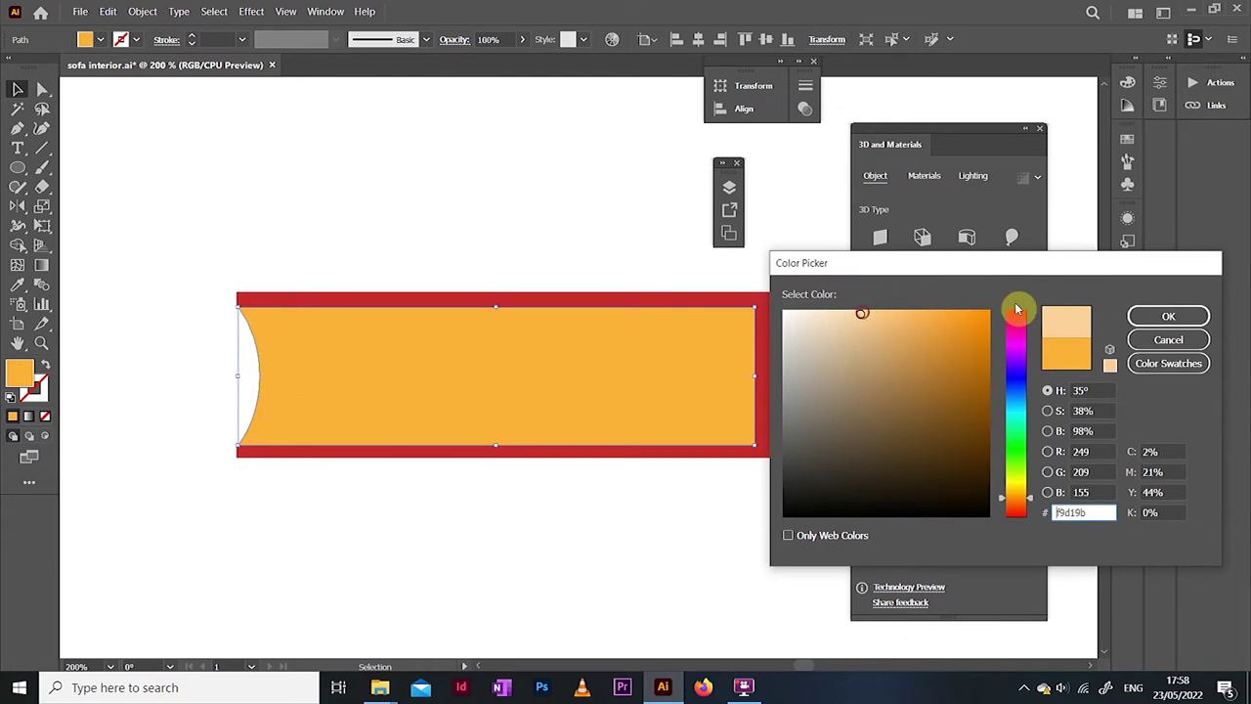
{"action": "left_click", "coordinate": [1154, 315]}
{"action": "left_click", "coordinate": [460, 233]}
Step: Round the two right-hand corners of the dark red cover shape
{"action": "left_click_drag", "start_coordinate": [471, 467], "coordinate": [471, 467]}
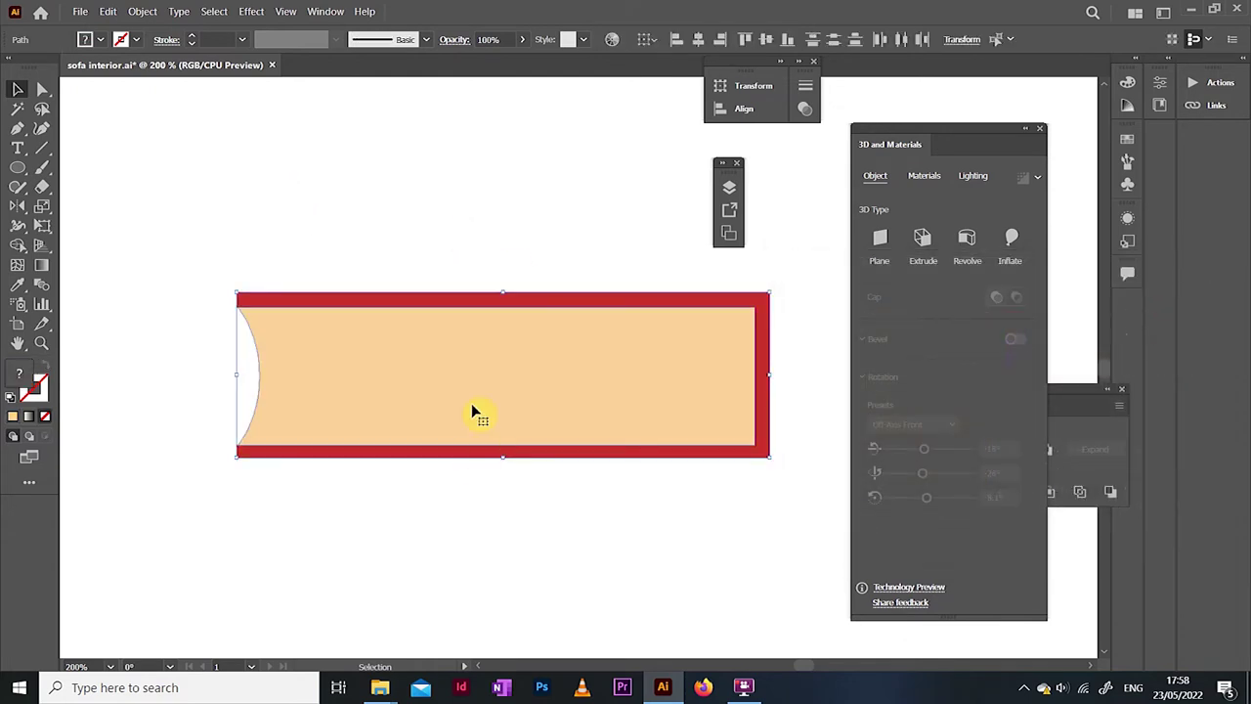
{"action": "left_click", "coordinate": [41, 91]}
{"action": "left_click", "coordinate": [768, 299]}
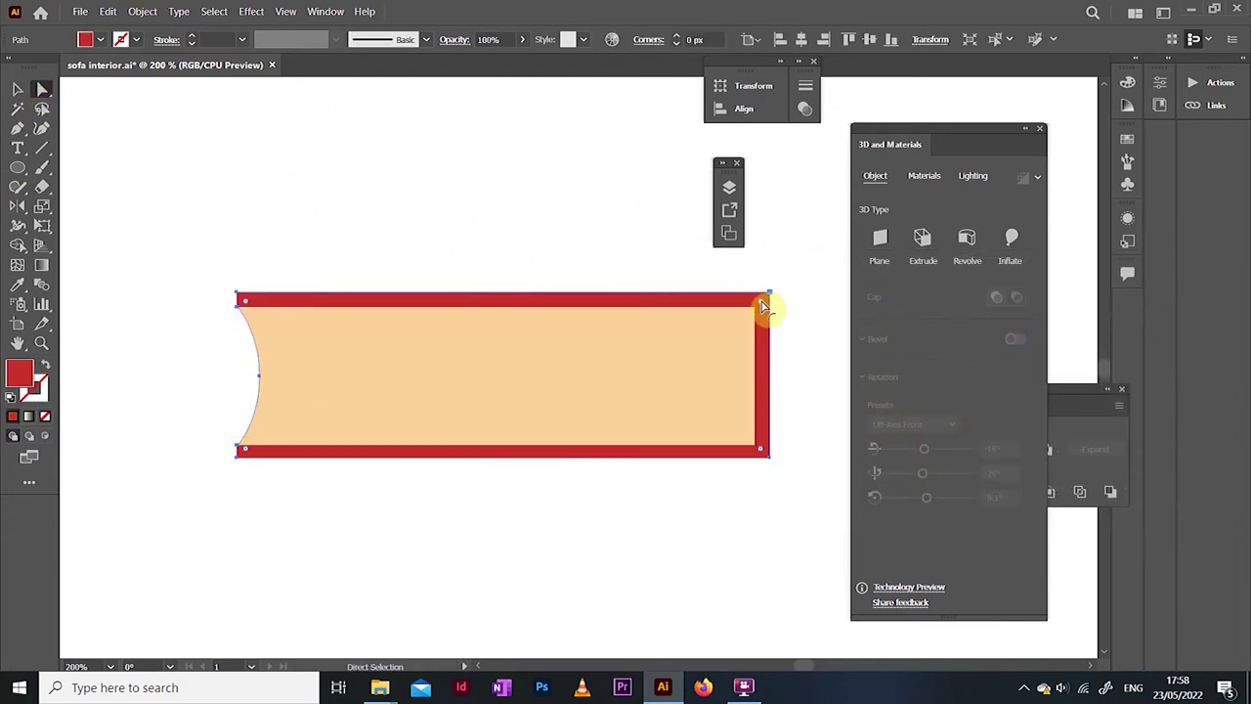
{"action": "left_click_drag", "start_coordinate": [757, 453], "coordinate": [757, 452]}
{"action": "left_click", "coordinate": [690, 527]}
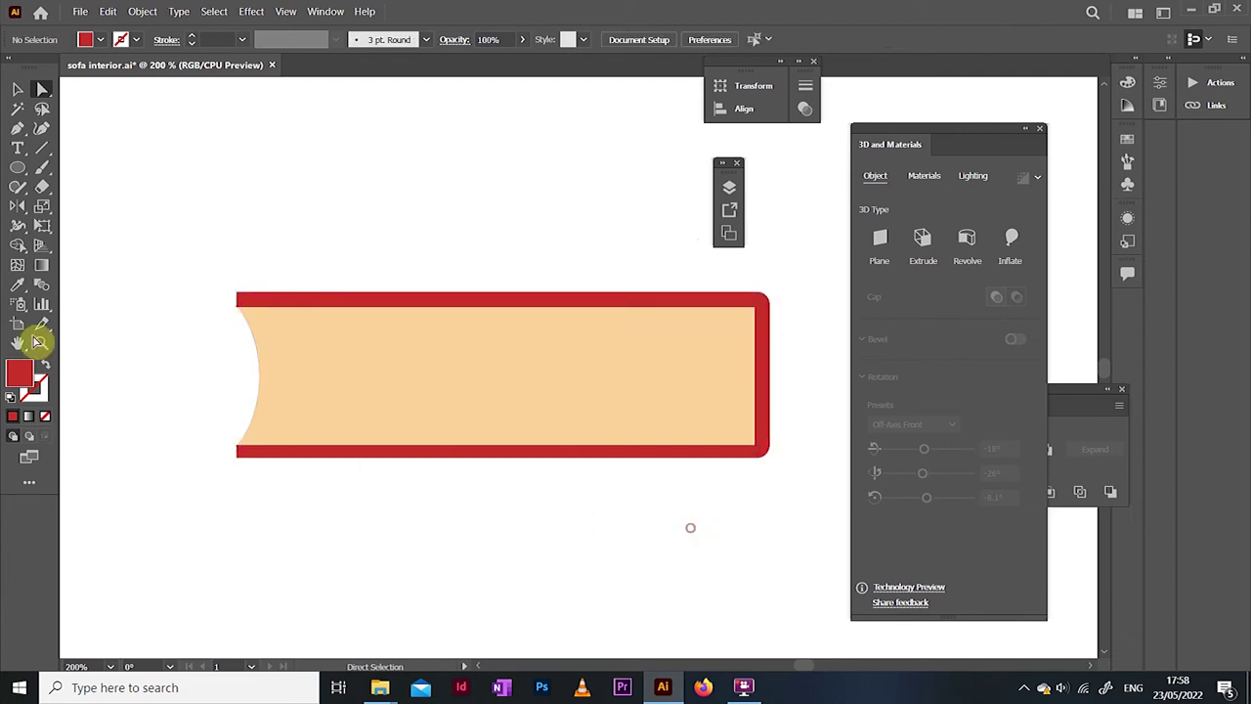
Step: Group the cover and page shapes and extrude them deeply into a 3D book
{"action": "left_click_drag", "start_coordinate": [255, 212], "coordinate": [453, 527]}
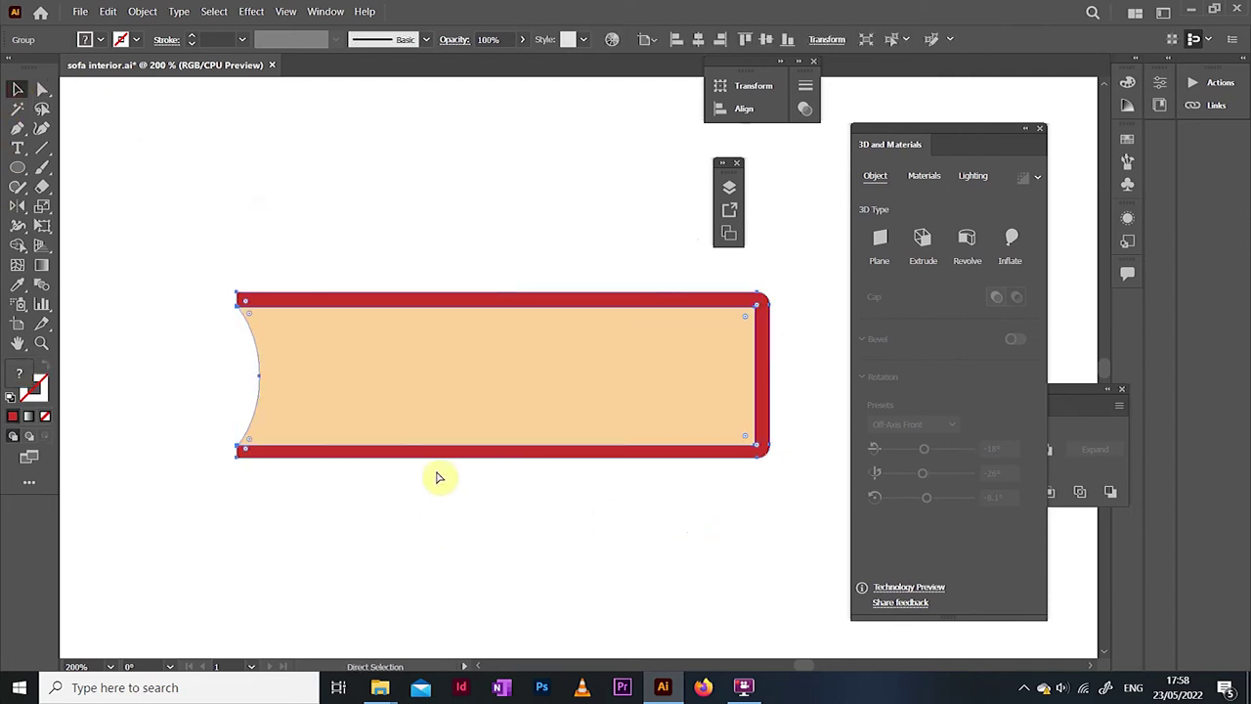
{"action": "key", "text": "ctrl+1"}
{"action": "left_click", "coordinate": [919, 244]}
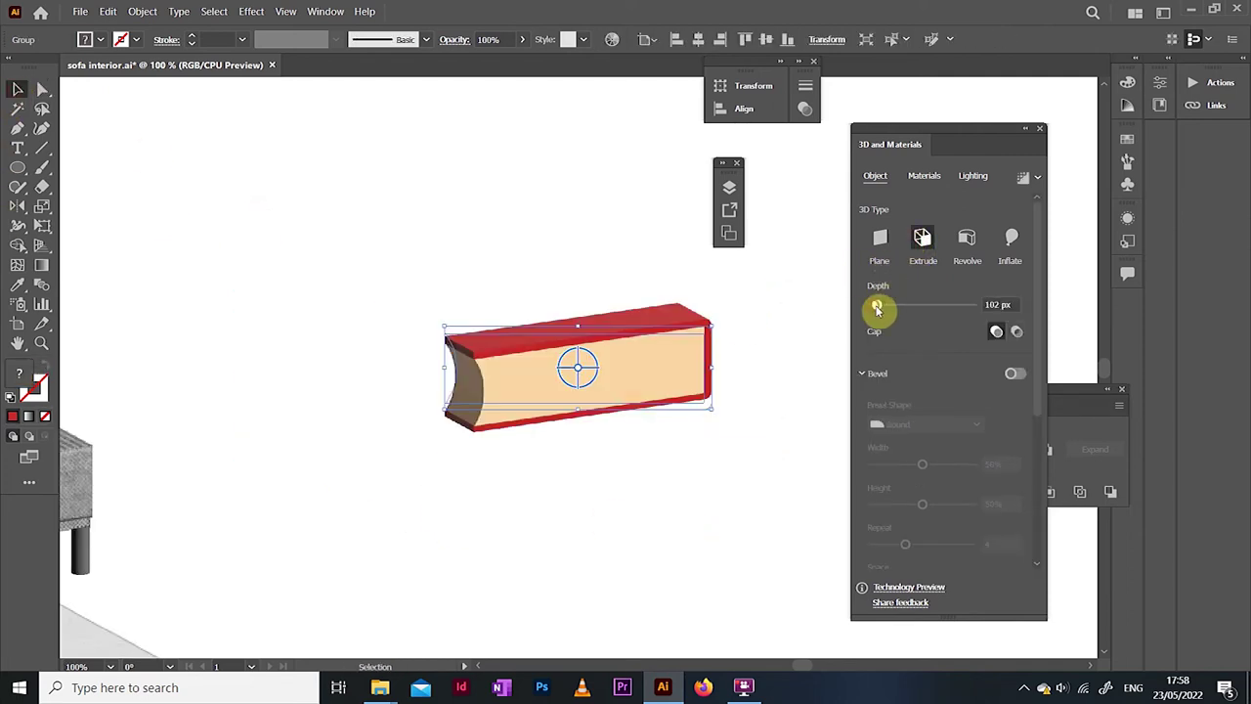
{"action": "left_click_drag", "start_coordinate": [877, 307], "coordinate": [884, 309]}
{"action": "left_click", "coordinate": [483, 525]}
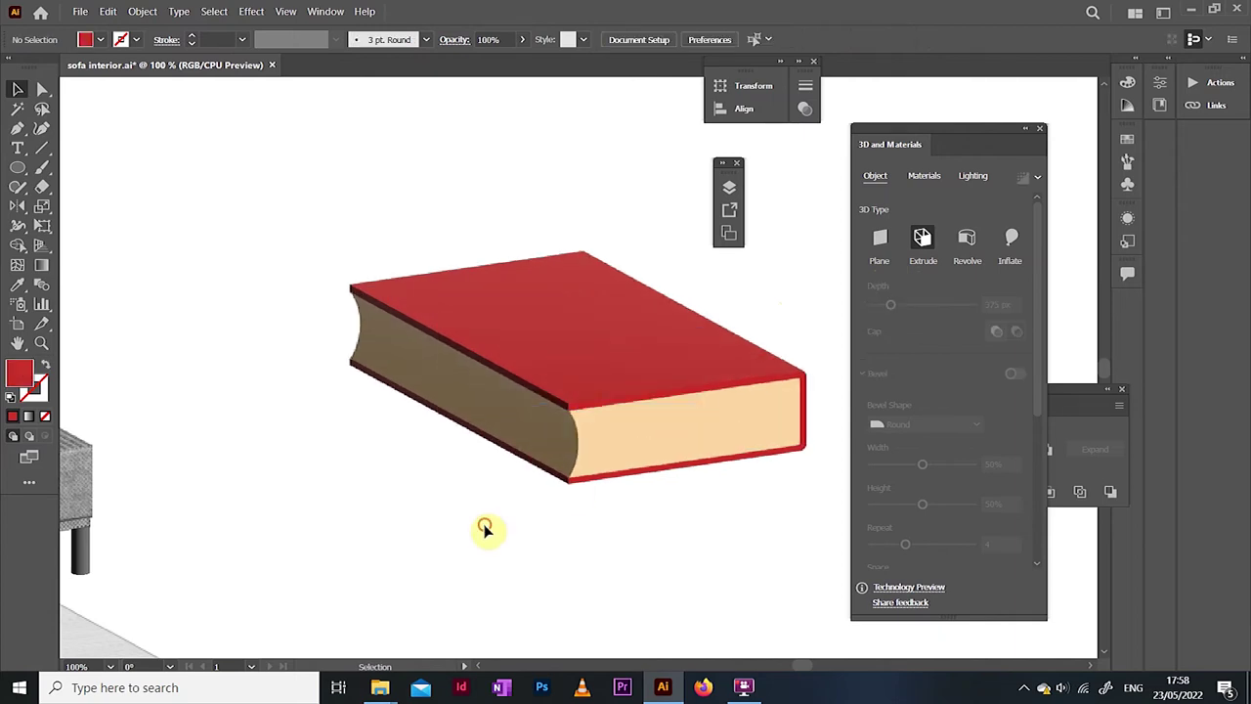
Step: Set the book's extrusion depth to about 167 px and move the book onto the glass tabletop
{"action": "key", "text": "ctrl+0"}
{"action": "left_click", "coordinate": [588, 364]}
{"action": "left_click_drag", "start_coordinate": [890, 305], "coordinate": [879, 305]}
{"action": "left_click_drag", "start_coordinate": [572, 375], "coordinate": [328, 428]}
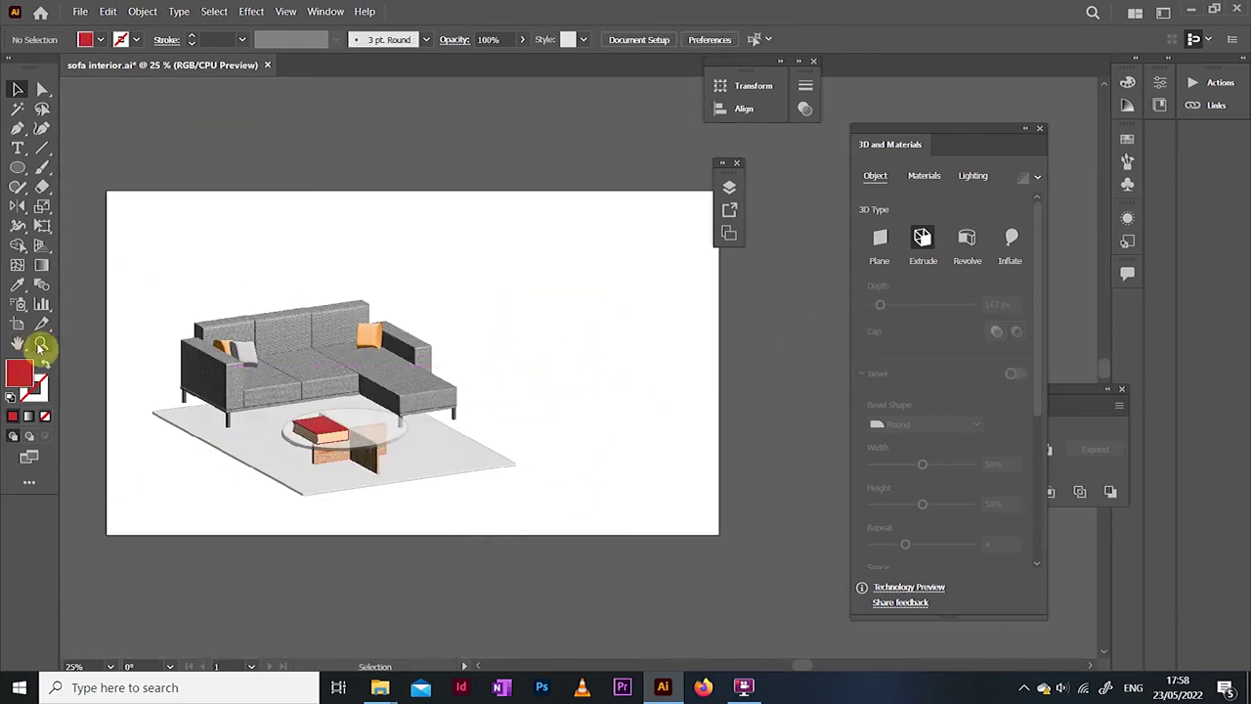
Step: Scale the book down, reduce its extrusion depth and settle it on the left part of the glass tabletop
{"action": "left_click", "coordinate": [41, 343]}
{"action": "left_click", "coordinate": [339, 424]}
{"action": "left_click", "coordinate": [17, 89]}
{"action": "left_click", "coordinate": [469, 391]}
{"action": "left_click_drag", "start_coordinate": [596, 357], "coordinate": [499, 388]}
{"action": "left_click_drag", "start_coordinate": [885, 306], "coordinate": [876, 305]}
{"action": "left_click_drag", "start_coordinate": [499, 388], "coordinate": [483, 395]}
{"action": "scroll", "coordinate": [350, 482], "scroll_direction": "down", "scroll_amount": 3}
Step: Draw a small upright rectangle beside the sofa and move its upper corners outward to taper it towards the base
{"action": "left_click", "coordinate": [146, 117]}
{"action": "left_click", "coordinate": [18, 168]}
{"action": "left_click", "coordinate": [98, 168]}
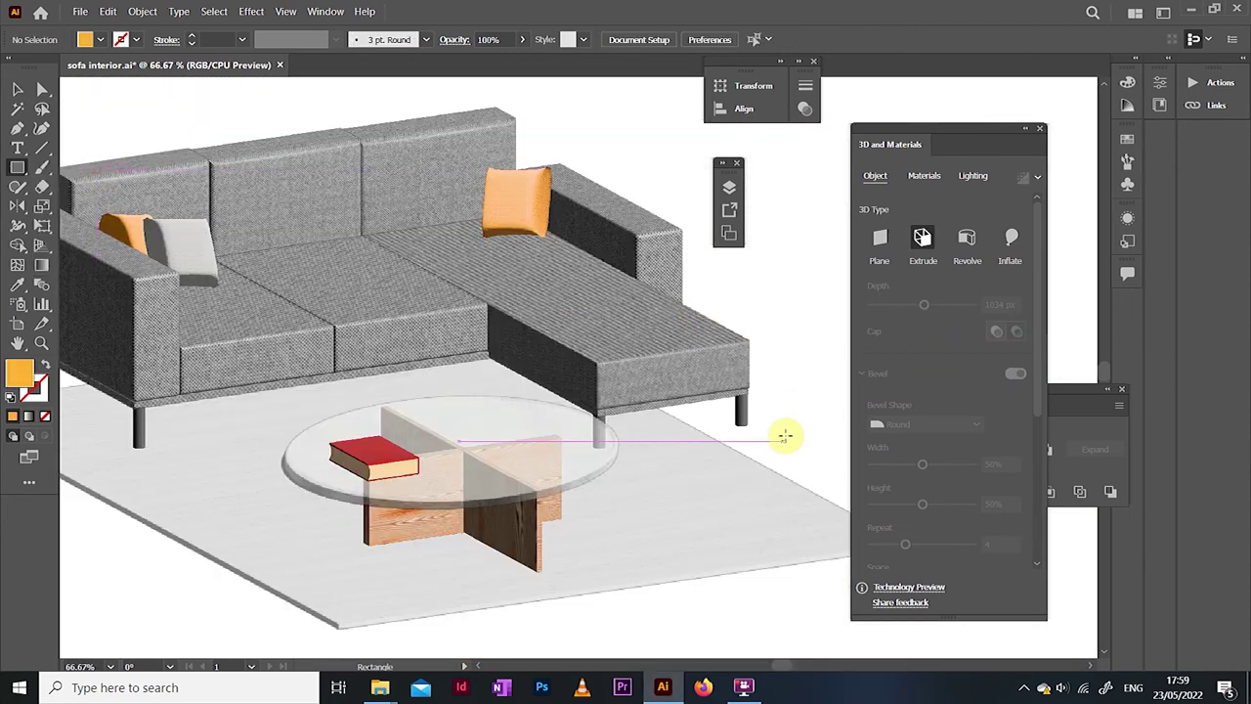
{"action": "left_click_drag", "start_coordinate": [785, 445], "coordinate": [794, 452]}
{"action": "left_click", "coordinate": [41, 89]}
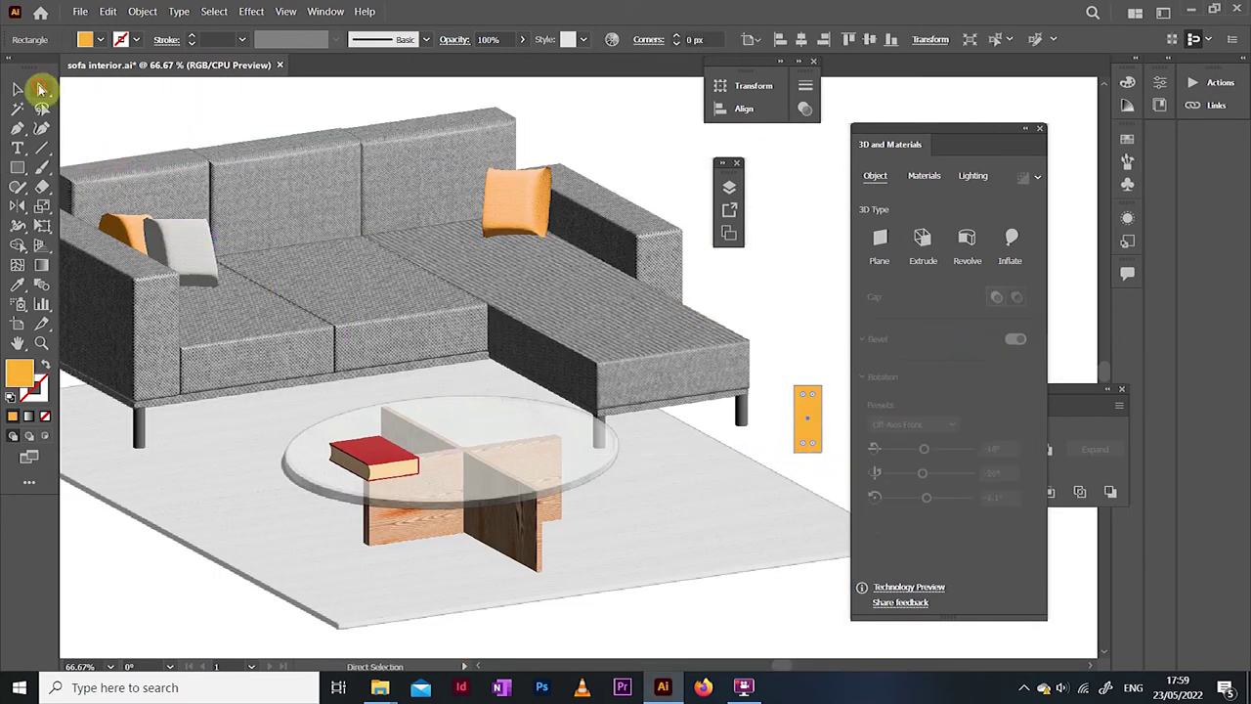
{"action": "left_click", "coordinate": [824, 392]}
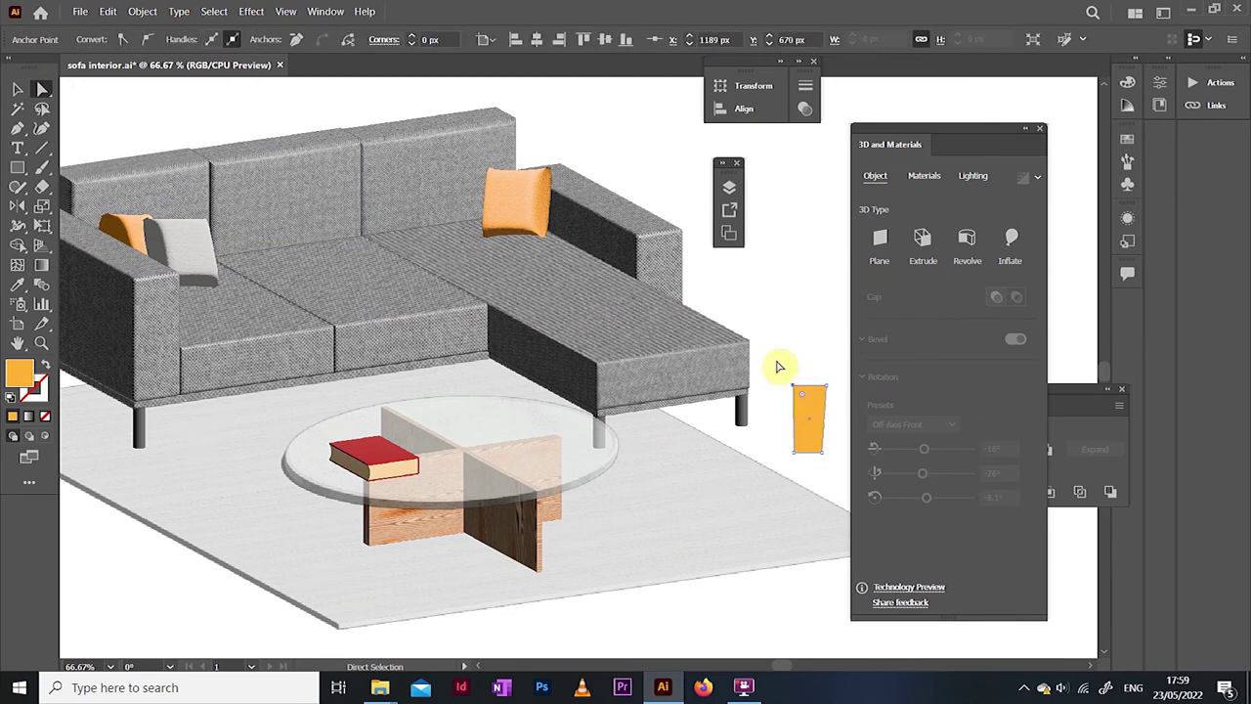
{"action": "left_click", "coordinate": [18, 89]}
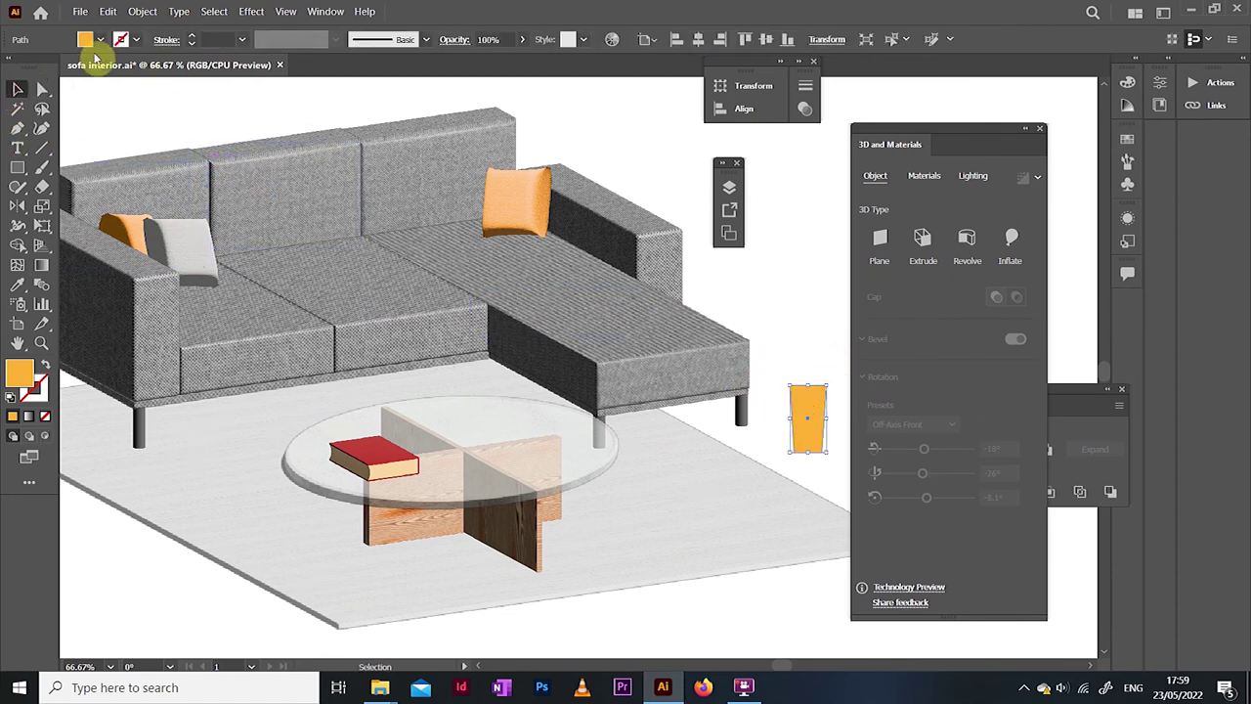
Step: Fill the tapered shape with bright blue
{"action": "left_click", "coordinate": [86, 40]}
{"action": "left_click", "coordinate": [92, 114]}
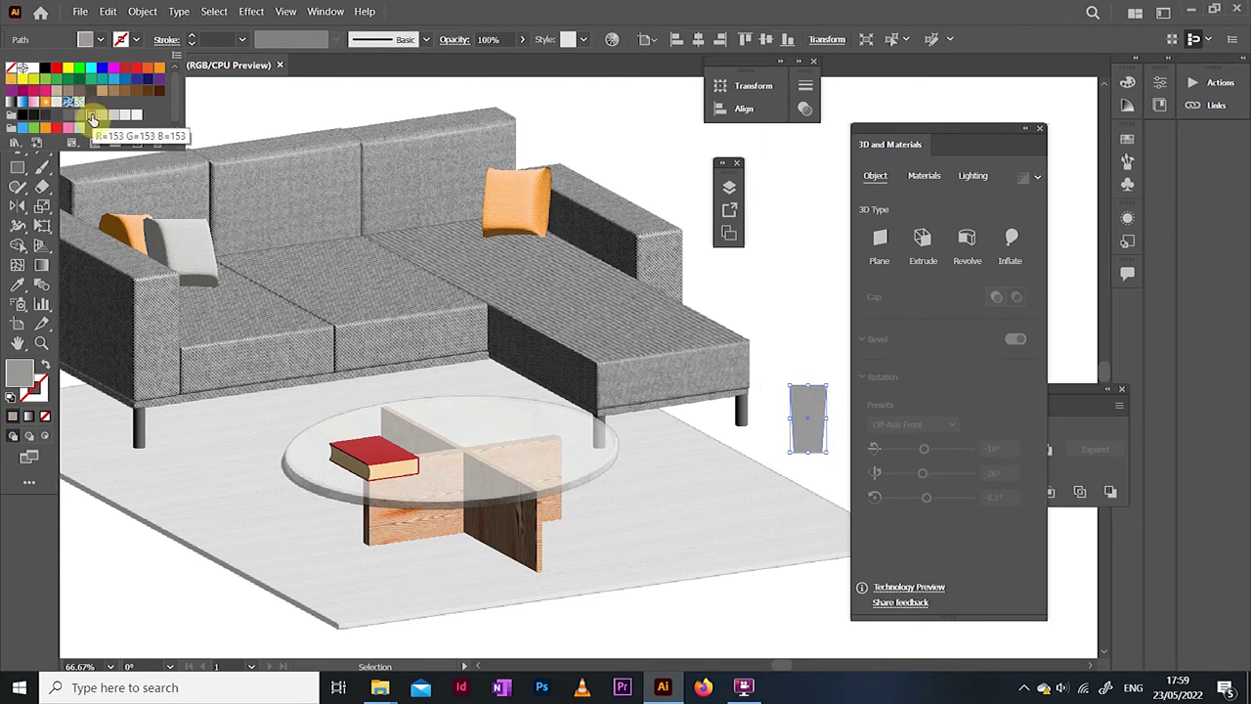
{"action": "left_click", "coordinate": [113, 79]}
Step: Try to revolve the tapered blue shape 360° into a solid 3D form
{"action": "left_click", "coordinate": [967, 273]}
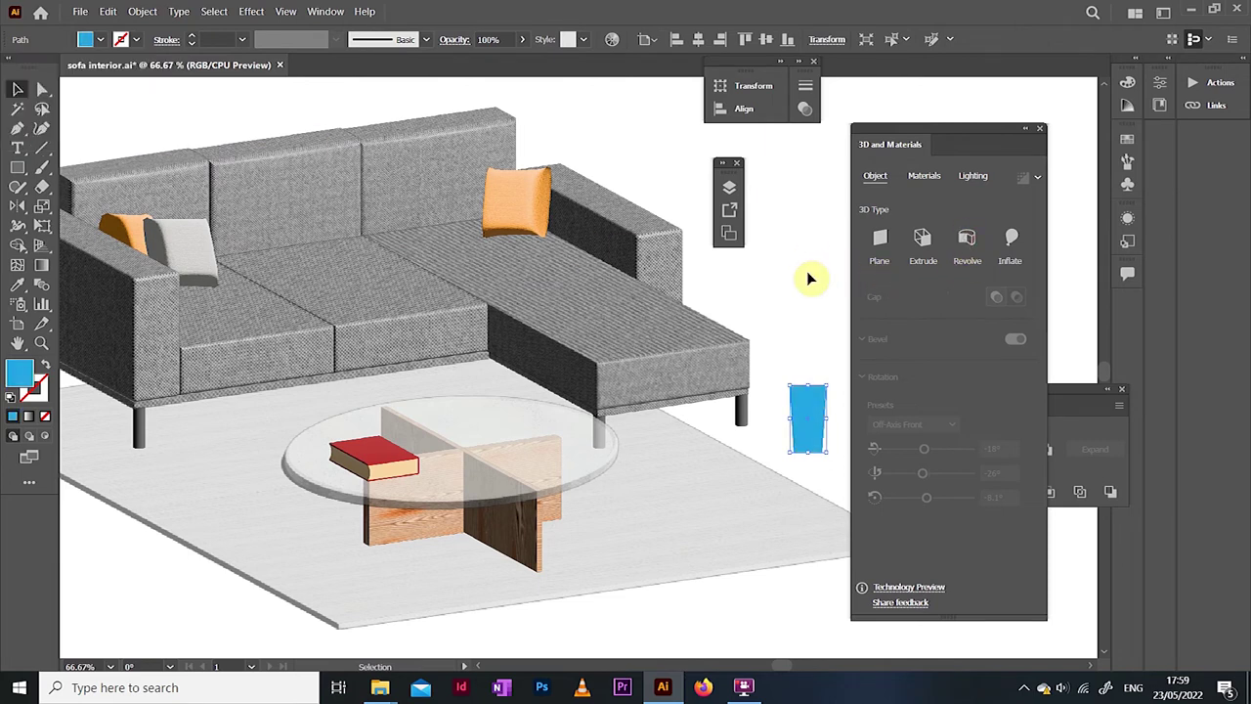
{"action": "left_click", "coordinate": [963, 249]}
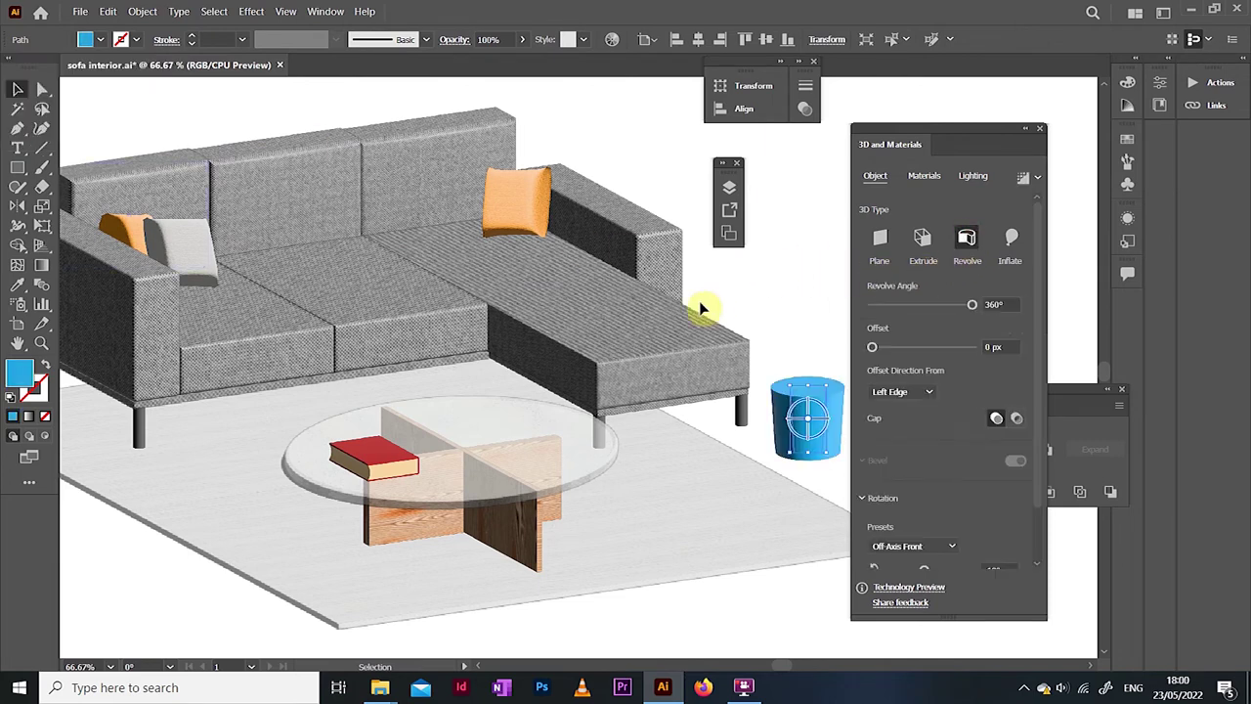
{"action": "left_click", "coordinate": [43, 341]}
{"action": "left_click", "coordinate": [788, 424]}
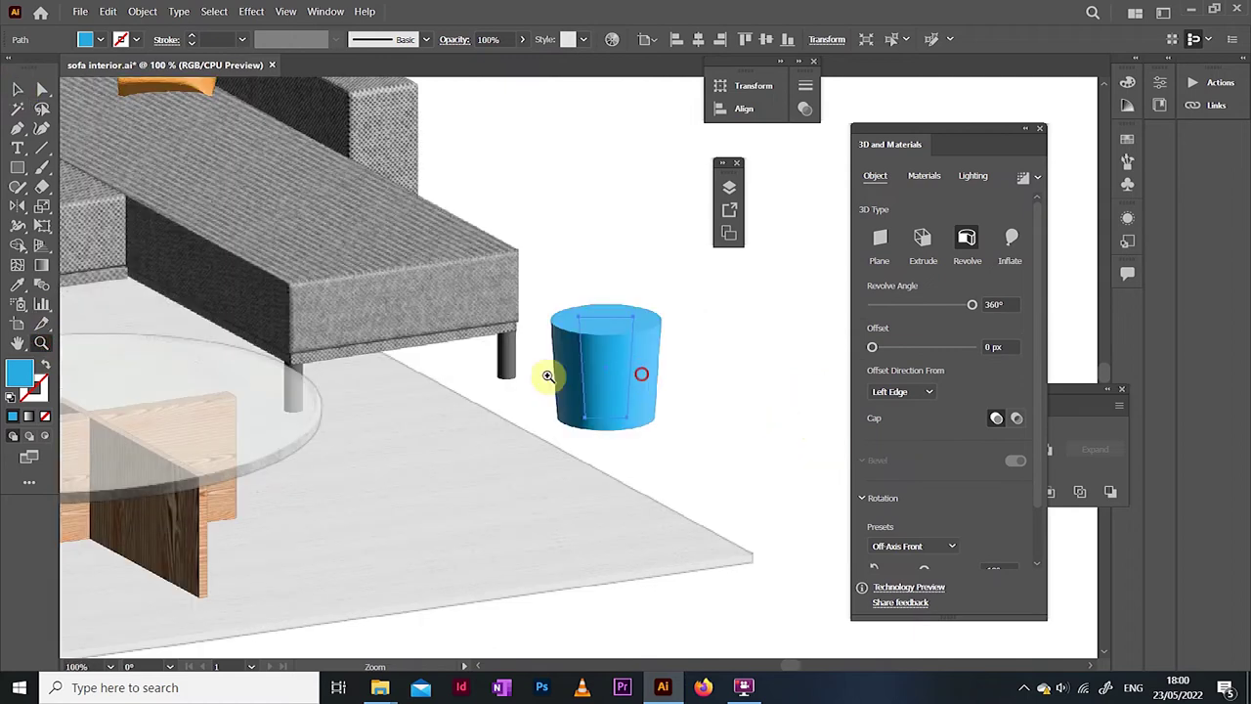
{"action": "left_click", "coordinate": [550, 377]}
{"action": "left_click", "coordinate": [641, 377]}
{"action": "left_click", "coordinate": [620, 378]}
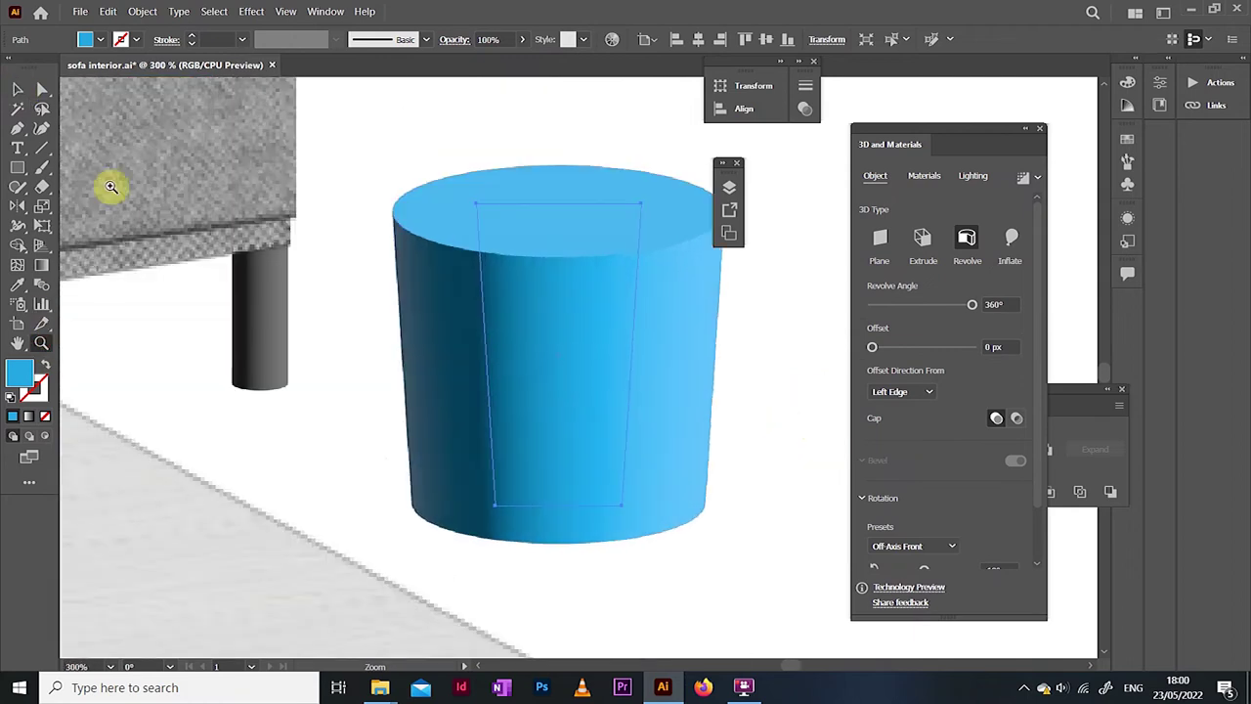
{"action": "left_click", "coordinate": [16, 90]}
{"action": "key", "text": "ctrl+minus"}
{"action": "key", "text": "ctrl+minus"}
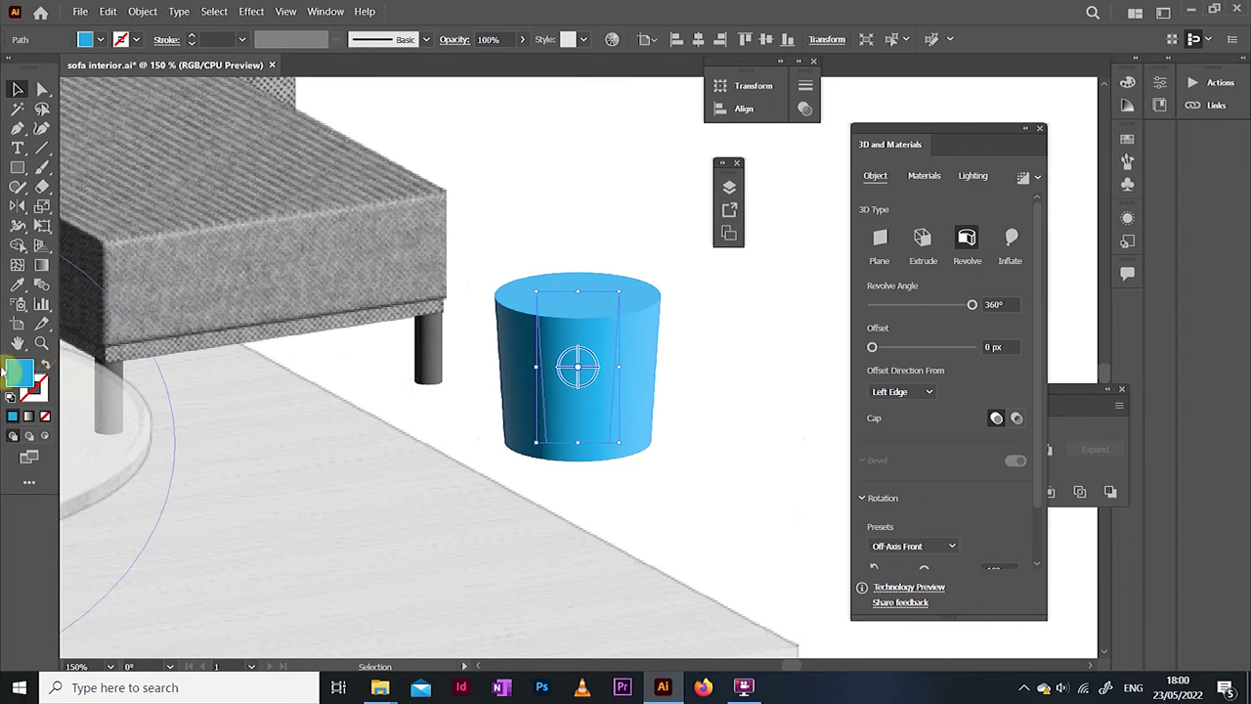
{"action": "left_click", "coordinate": [42, 343]}
{"action": "left_click", "coordinate": [632, 338]}
{"action": "left_click", "coordinate": [587, 369]}
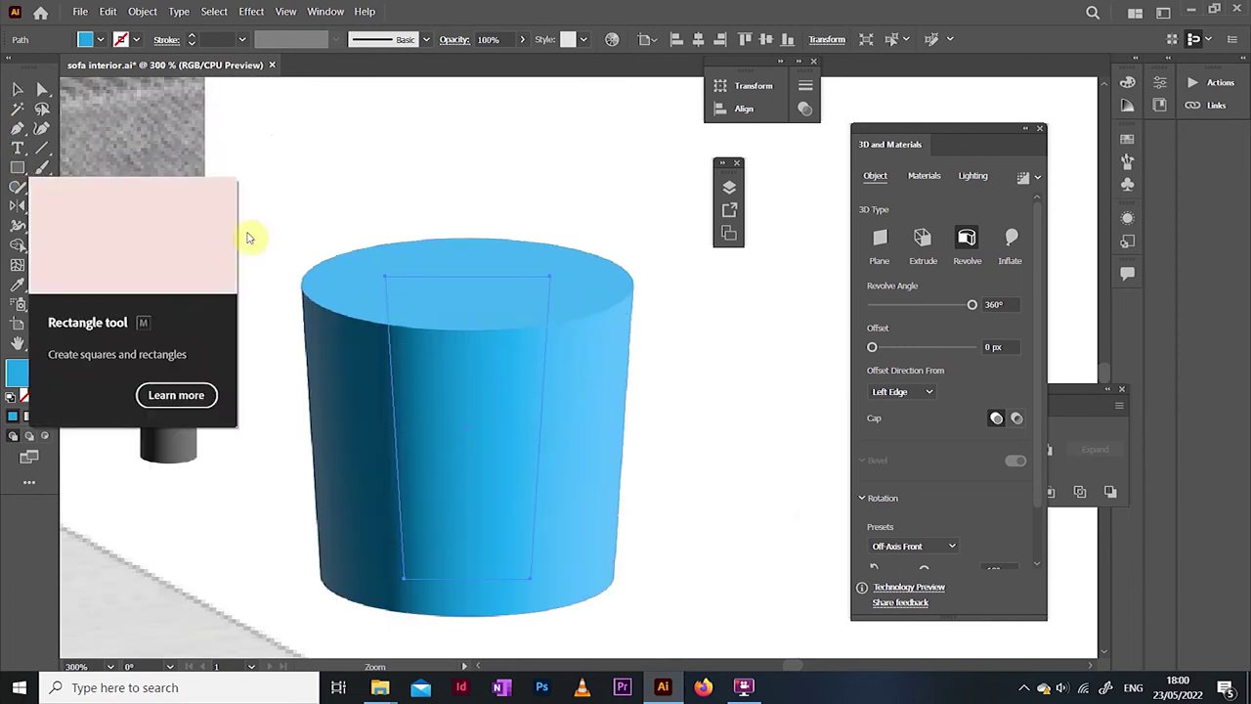
{"action": "key", "text": "ctrl+z"}
Step: Draw a circle centred on the tapered shape's upper edge and widen it to match that edge
{"action": "key", "text": "l"}
{"action": "left_click_drag", "start_coordinate": [469, 276], "coordinate": [528, 353]}
{"action": "left_click", "coordinate": [17, 90]}
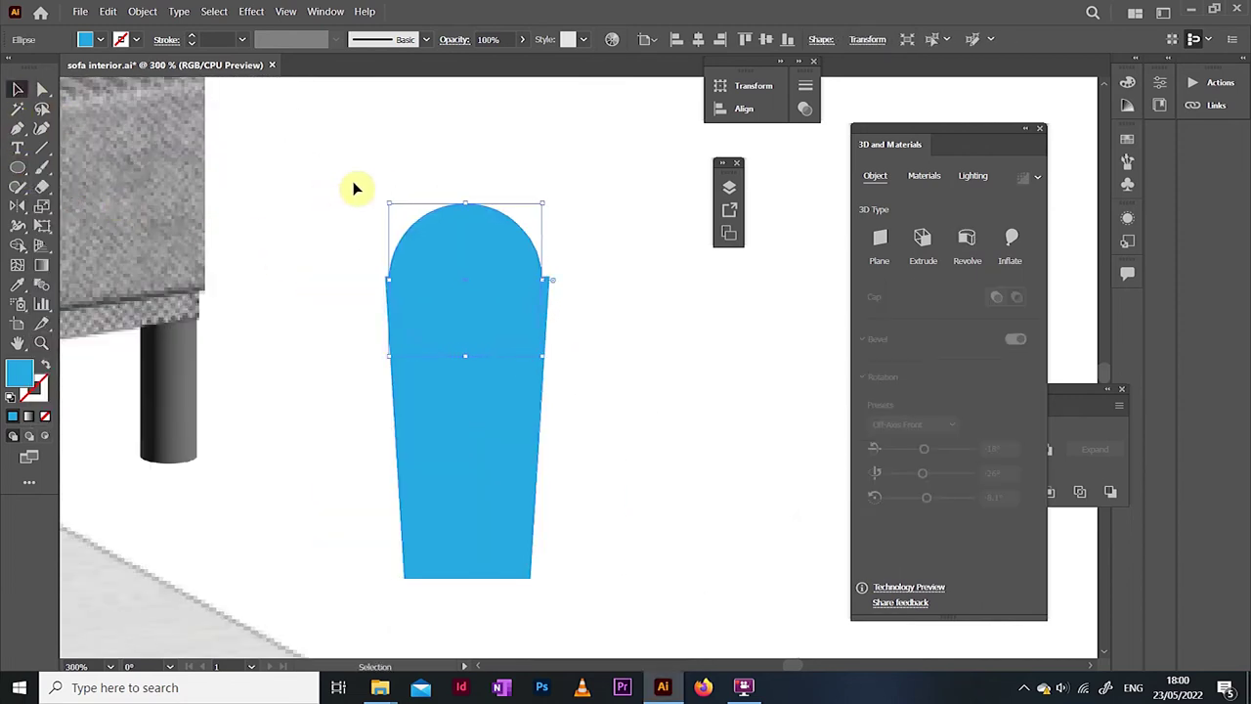
{"action": "left_click_drag", "start_coordinate": [545, 276], "coordinate": [550, 277]}
Step: Cut the circle out of the tapered shape with the Shape Builder and revolve the remaining profile into a hollow cup
{"action": "left_click", "coordinate": [460, 176]}
{"action": "left_click", "coordinate": [469, 440], "text": "shift"}
{"action": "left_click_drag", "start_coordinate": [469, 245], "coordinate": [469, 313]}
{"action": "left_click", "coordinate": [17, 245]}
{"action": "key", "text": "v"}
{"action": "left_click", "coordinate": [970, 238]}
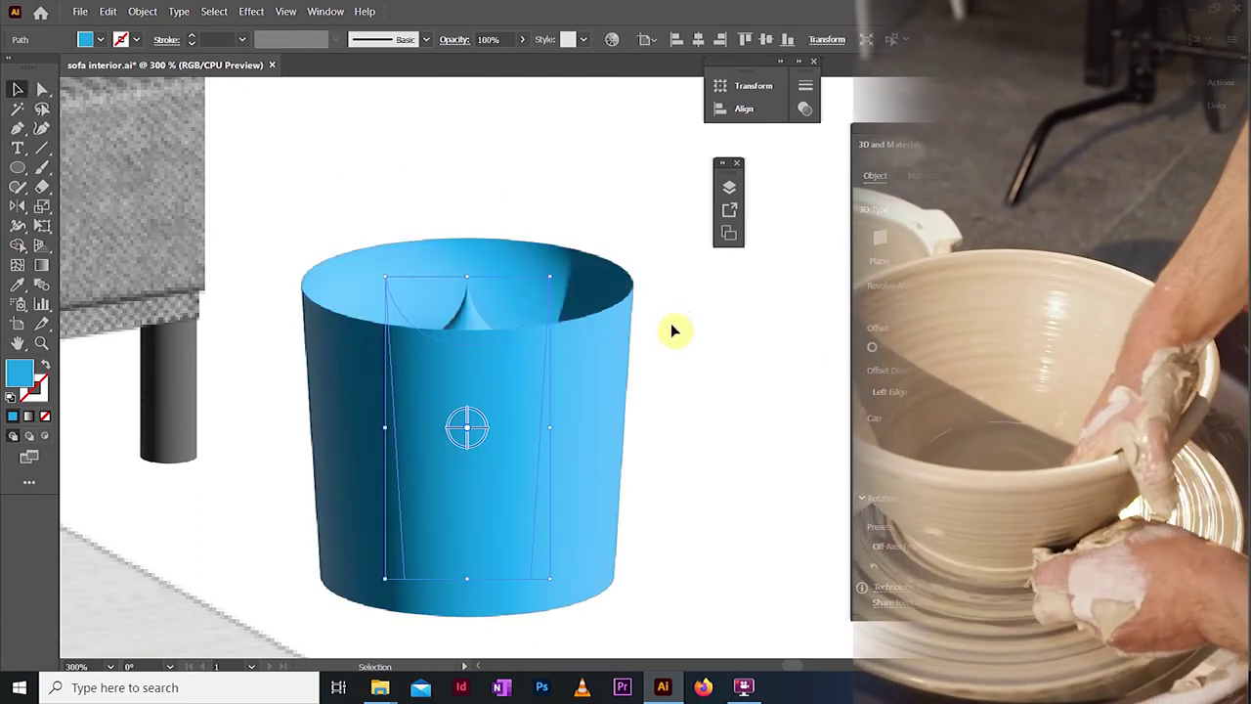
Step: Reshape the blue cup with a narrower base and deeper hollow, and set it on the glass tabletop
{"action": "left_click", "coordinate": [42, 89]}
{"action": "left_click_drag", "start_coordinate": [404, 578], "coordinate": [416, 578]}
{"action": "left_click_drag", "start_coordinate": [530, 577], "coordinate": [513, 578]}
{"action": "left_click", "coordinate": [425, 382]}
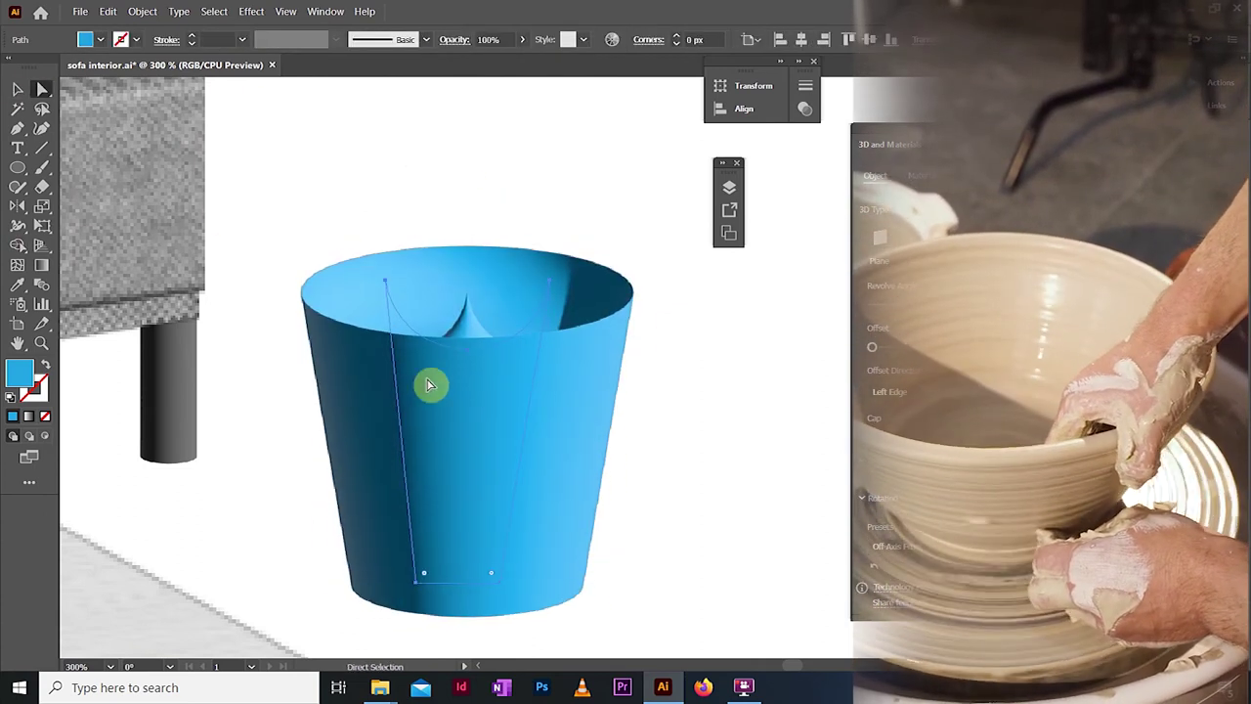
{"action": "left_click_drag", "start_coordinate": [468, 345], "coordinate": [467, 460]}
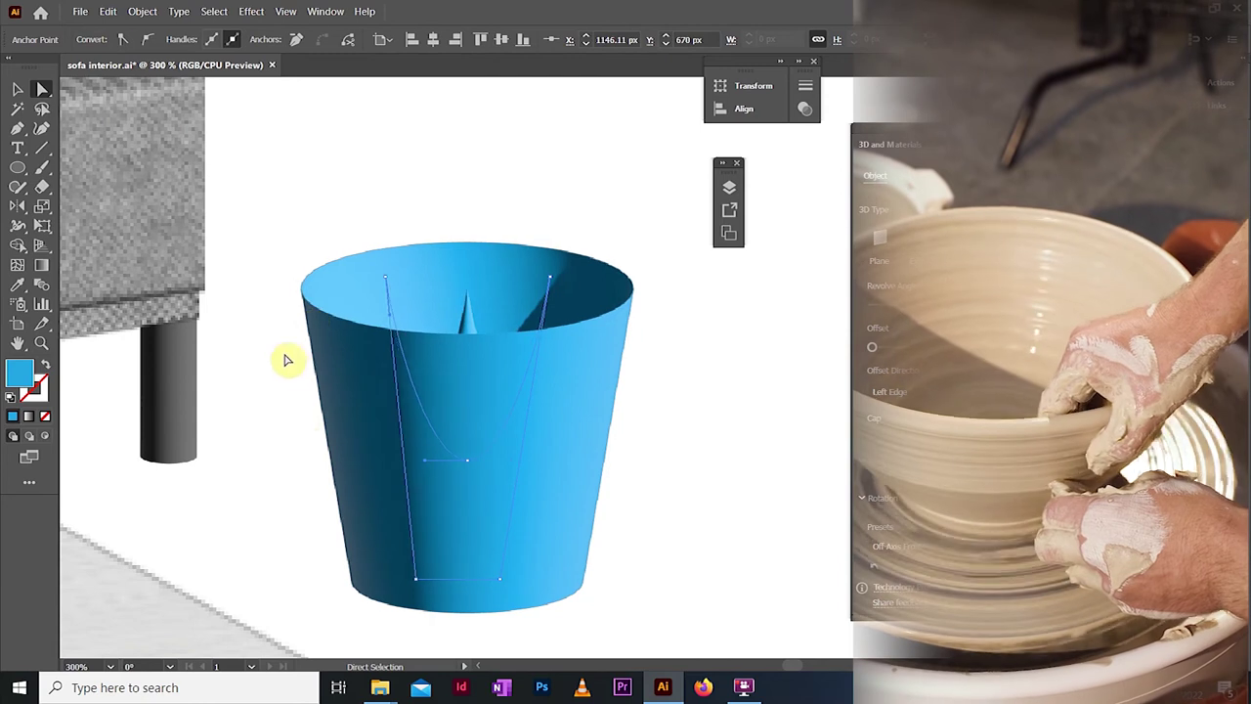
{"action": "key", "text": "v"}
{"action": "left_click_drag", "start_coordinate": [386, 578], "coordinate": [481, 559]}
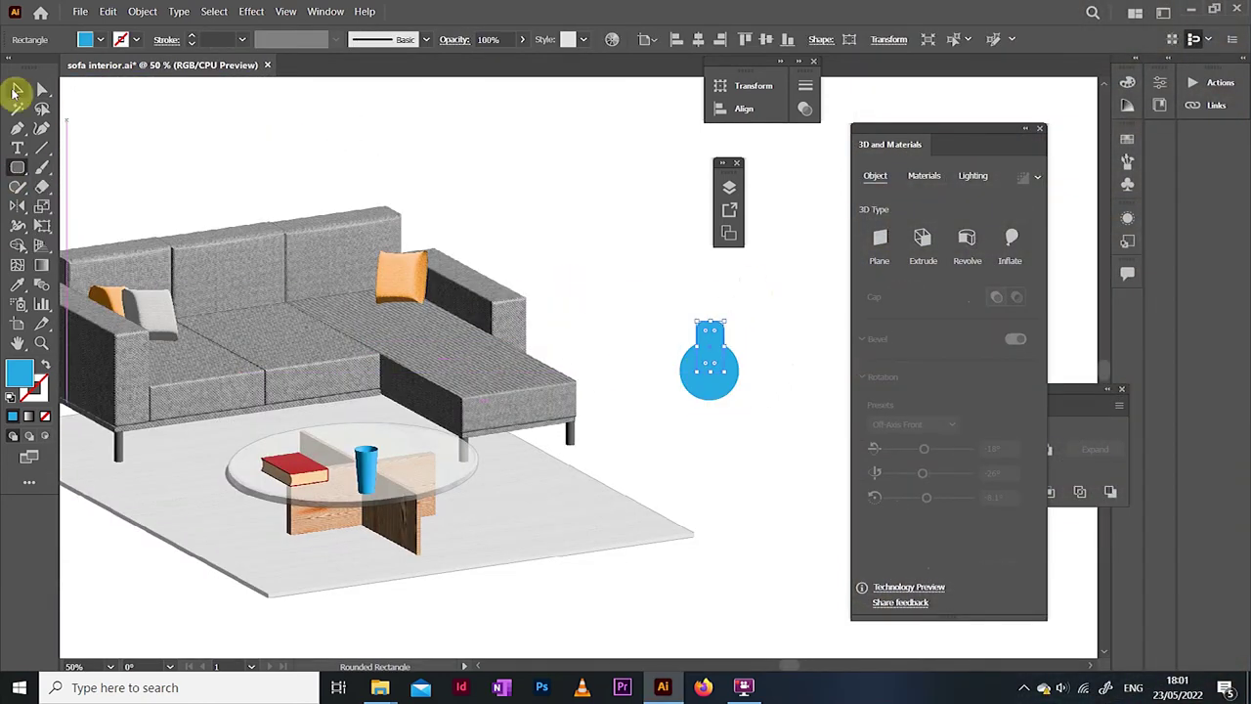
Step: Unite the blue circle and rounded rectangle into one bulb silhouette and smooth the corners where they join
{"action": "left_click", "coordinate": [16, 90]}
{"action": "left_click_drag", "start_coordinate": [674, 313], "coordinate": [734, 397]}
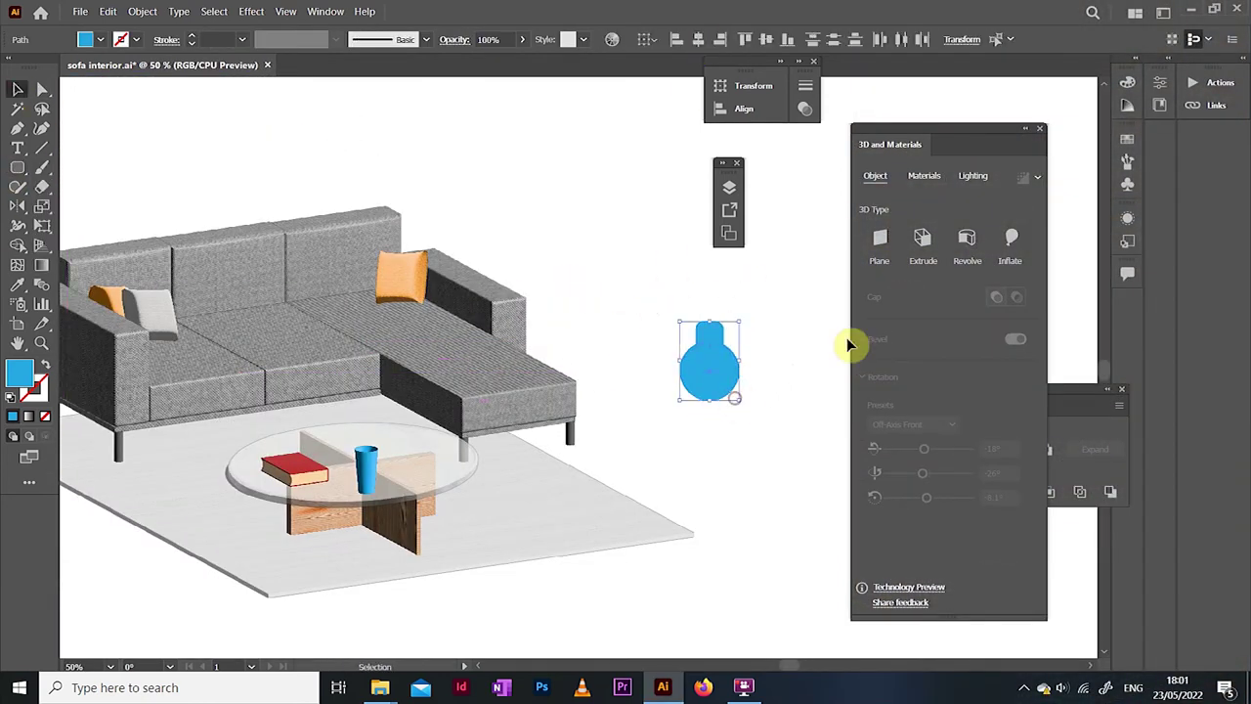
{"action": "left_click", "coordinate": [324, 12]}
{"action": "left_click", "coordinate": [392, 512]}
{"action": "left_click", "coordinate": [956, 448]}
{"action": "key", "text": "z"}
{"action": "left_click", "coordinate": [710, 351]}
{"action": "left_click", "coordinate": [17, 89]}
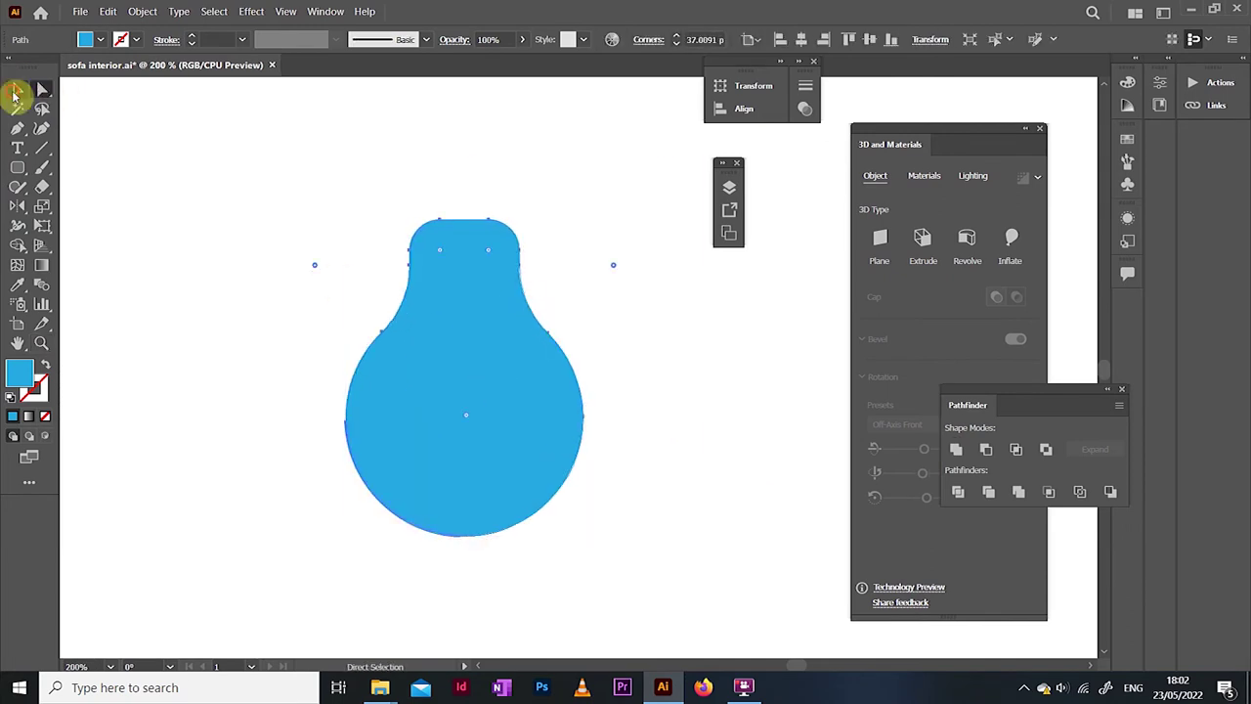
Step: Fill the bulb silhouette with yellow and draw a small black rectangle above it for the socket
{"action": "left_click", "coordinate": [101, 39]}
{"action": "right_click", "coordinate": [16, 167]}
{"action": "left_click", "coordinate": [92, 167]}
{"action": "mouse_move", "coordinate": [426, 172]}
{"action": "left_mouse_down"}
{"action": "mouse_move", "coordinate": [494, 186]}
{"action": "mouse_move", "coordinate": [469, 163]}
{"action": "mouse_move", "coordinate": [469, 121]}
{"action": "left_mouse_up"}
{"action": "left_click", "coordinate": [101, 39]}
{"action": "left_click", "coordinate": [45, 114]}
{"action": "left_click", "coordinate": [17, 89]}
{"action": "left_click", "coordinate": [103, 114]}
{"action": "left_click", "coordinate": [164, 160]}
{"action": "left_click", "coordinate": [33, 68]}
{"action": "left_click", "coordinate": [45, 67]}
Step: Repeat the black rectangle into a stacked socket and move the stack down onto the bulb's neck
{"action": "key", "text": "ctrl+d"}
{"action": "left_click_drag", "start_coordinate": [365, 103], "coordinate": [508, 181]}
{"action": "left_click_drag", "start_coordinate": [464, 142], "coordinate": [464, 189]}
Step: Revolve the bulb and socket together into a 3D light bulb and narrow its profile
{"action": "key", "text": "ctrl+a"}
{"action": "left_click", "coordinate": [967, 244]}
{"action": "left_click_drag", "start_coordinate": [344, 348], "coordinate": [447, 351]}
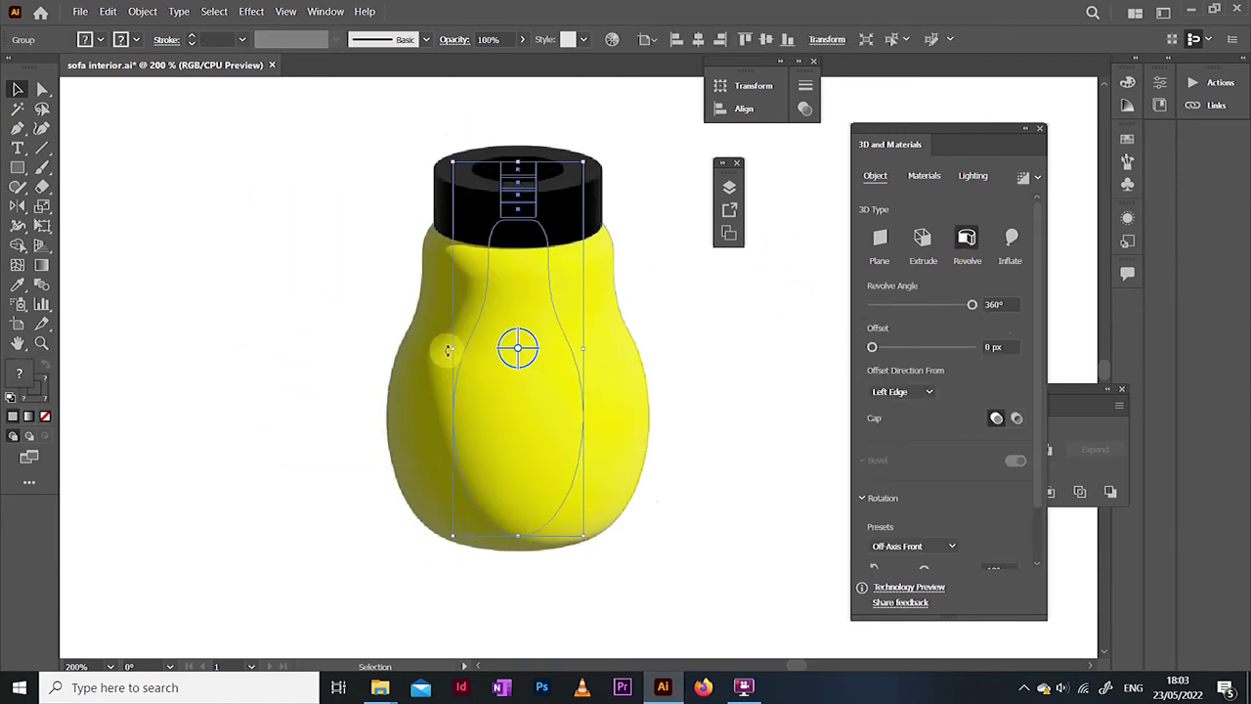
Step: Isolate the bulb's group and remove the stroke from the socket pieces
{"action": "key", "text": "ctrl+space"}
{"action": "left_click_drag", "start_coordinate": [462, 148], "coordinate": [592, 289]}
{"action": "double_click", "coordinate": [500, 300]}
{"action": "key", "text": "ctrl+a"}
{"action": "left_click", "coordinate": [136, 39]}
{"action": "left_click", "coordinate": [12, 69]}
{"action": "mouse_move", "coordinate": [476, 249]}
{"action": "left_mouse_down"}
{"action": "mouse_move", "coordinate": [530, 249]}
{"action": "mouse_move", "coordinate": [462, 249]}
{"action": "left_mouse_up"}
{"action": "double_click", "coordinate": [133, 208]}
Step: Lighten the bulb's glass to pale yellow and move the light bulb above the sofa's backrest
{"action": "key", "text": "ctrl+minus"}
{"action": "key", "text": "ctrl+minus"}
{"action": "key", "text": "ctrl+minus"}
{"action": "key", "text": "ctrl+minus"}
{"action": "key", "text": "ctrl+minus"}
{"action": "key", "text": "ctrl+minus"}
{"action": "key", "text": "ctrl+minus"}
{"action": "key", "text": "ctrl+minus"}
{"action": "double_click", "coordinate": [576, 407]}
{"action": "left_click", "coordinate": [576, 407]}
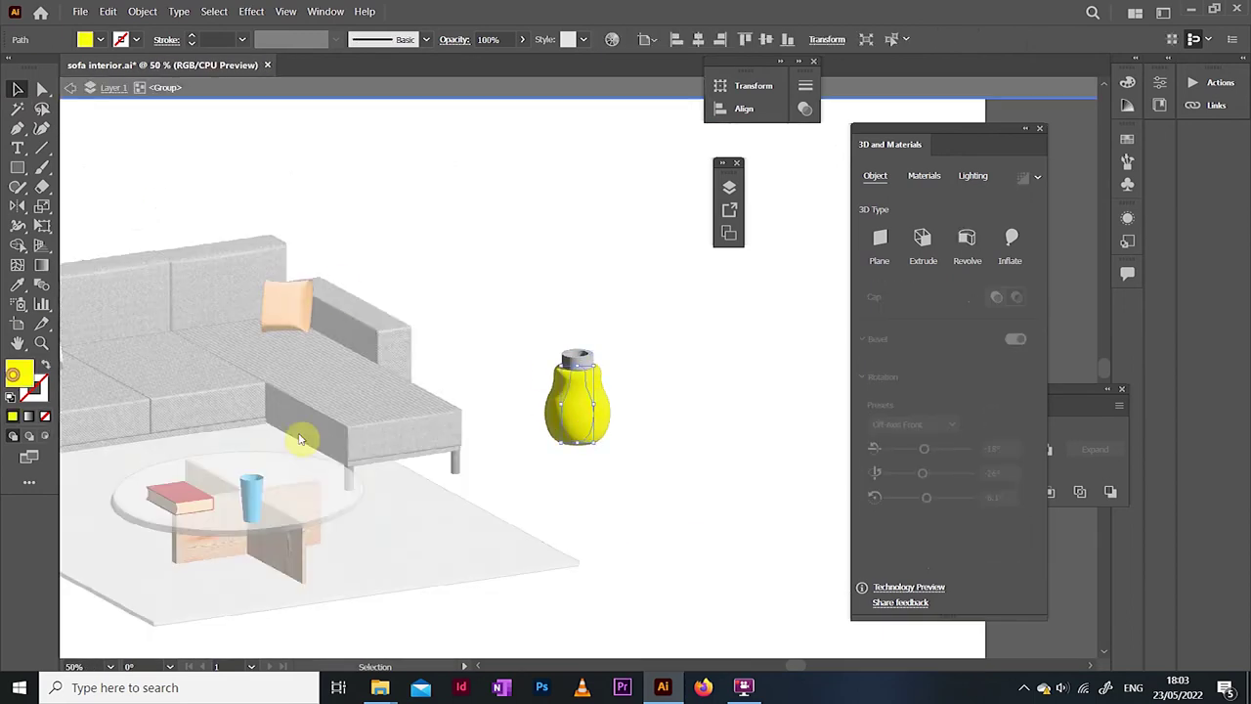
{"action": "double_click", "coordinate": [19, 373]}
{"action": "left_click", "coordinate": [853, 316]}
{"action": "left_click", "coordinate": [1173, 292]}
{"action": "left_click", "coordinate": [495, 276]}
{"action": "double_click", "coordinate": [494, 276]}
{"action": "key", "text": "ctrl+minus"}
{"action": "left_click_drag", "start_coordinate": [569, 396], "coordinate": [357, 259]}
Step: Draw a circle, cut off its lower half with the Shape Builder, and place the remaining dome over the bulb
{"action": "scroll", "coordinate": [286, 226], "scroll_direction": "up", "scroll_amount": 1}
{"action": "left_click", "coordinate": [17, 168]}
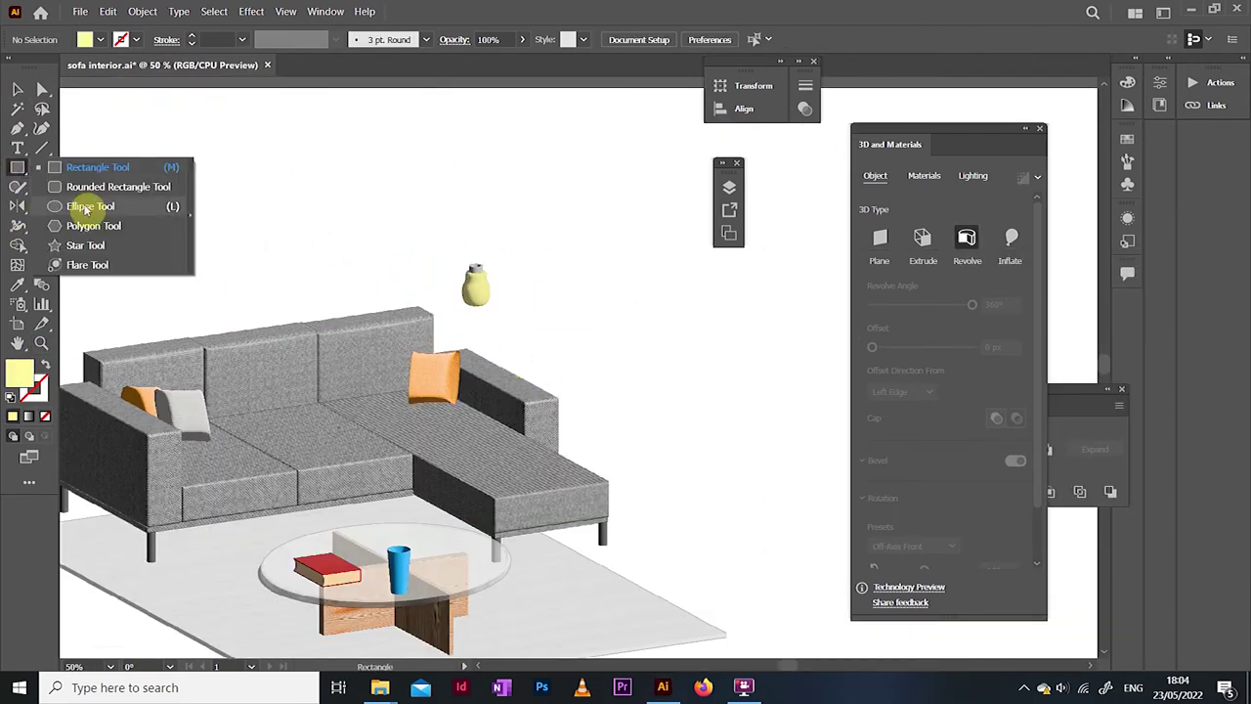
{"action": "left_click", "coordinate": [86, 206]}
{"action": "mouse_move", "coordinate": [553, 198]}
{"action": "left_mouse_down"}
{"action": "mouse_move", "coordinate": [679, 324]}
{"action": "mouse_move", "coordinate": [526, 261]}
{"action": "left_mouse_up"}
{"action": "key", "text": "m"}
{"action": "key", "text": "shift+m"}
{"action": "left_click_drag", "start_coordinate": [673, 385], "coordinate": [617, 293]}
{"action": "key", "text": "v"}
{"action": "left_click_drag", "start_coordinate": [595, 220], "coordinate": [455, 243]}
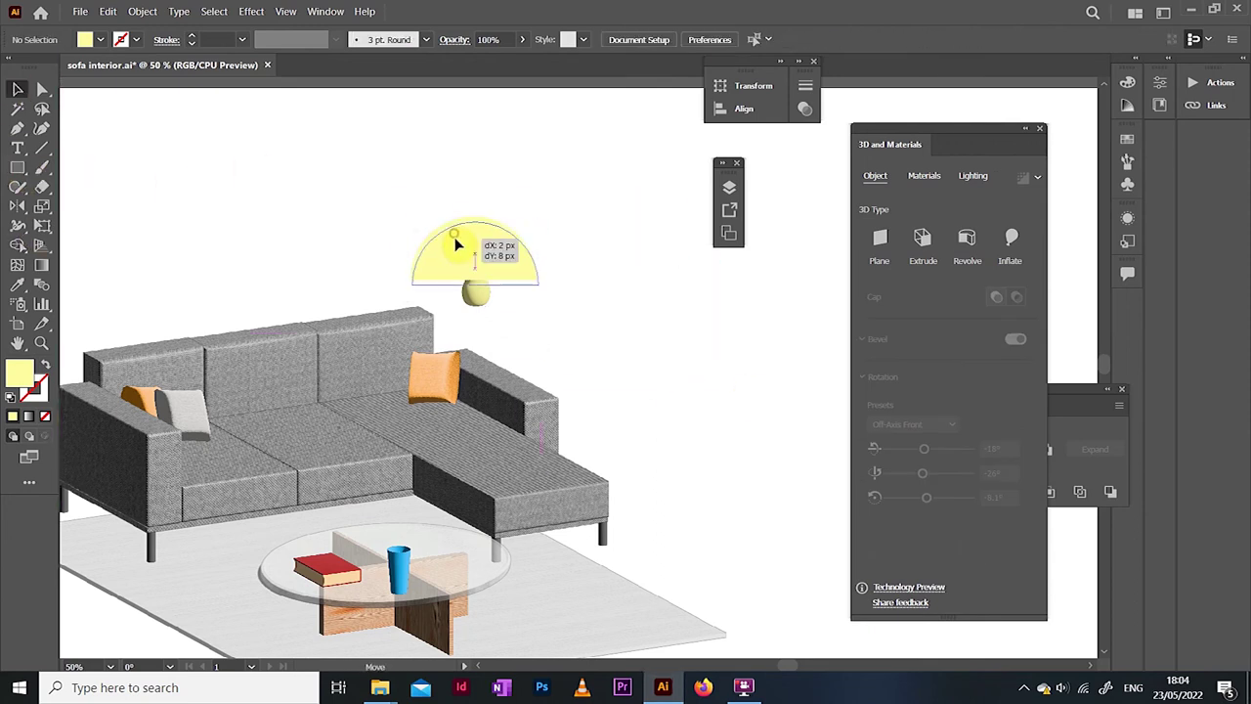
Step: Fill the dome with grey and revolve it into a narrowed 3D lampshade
{"action": "left_click", "coordinate": [85, 39]}
{"action": "left_click", "coordinate": [59, 126]}
{"action": "left_click", "coordinate": [494, 263]}
{"action": "left_click", "coordinate": [967, 237]}
{"action": "left_click_drag", "start_coordinate": [536, 256], "coordinate": [472, 261]}
Step: Lower the lampshade's opacity to make it translucent
{"action": "left_click", "coordinate": [522, 39]}
{"action": "left_click_drag", "start_coordinate": [533, 62], "coordinate": [510, 61]}
{"action": "left_click", "coordinate": [445, 182]}
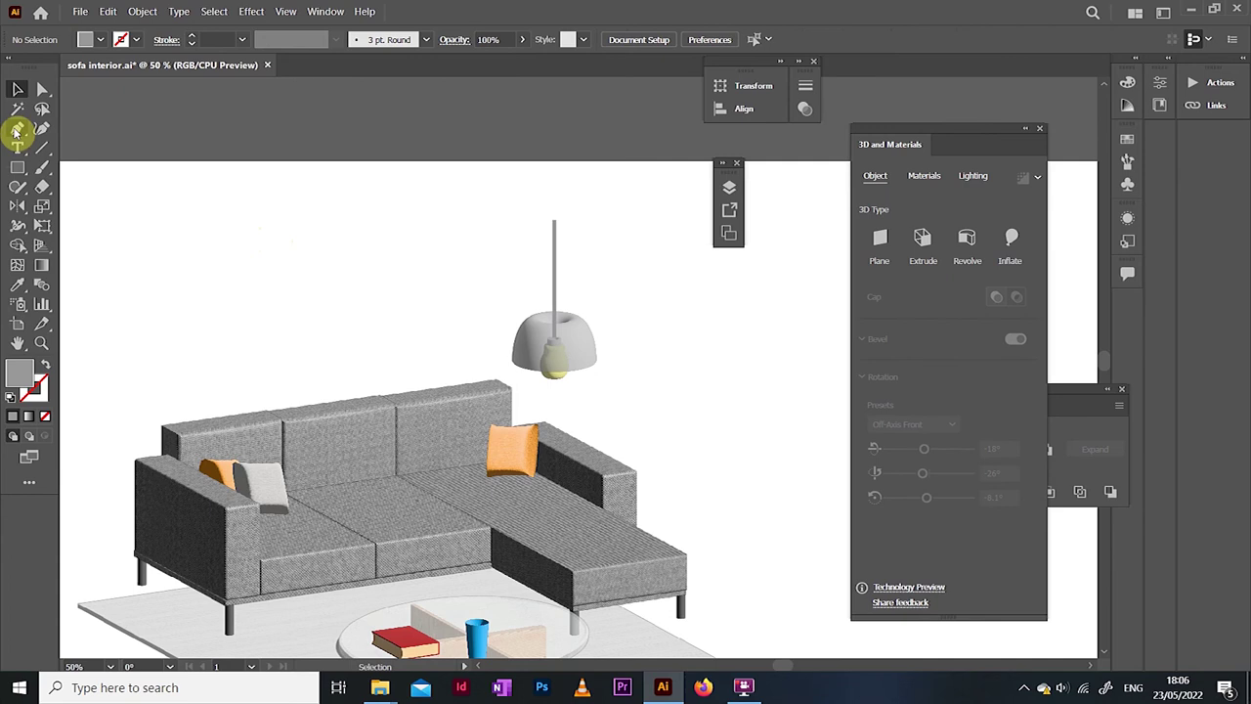
Step: Draw an open, unfilled lamp-arm path with a short side, a horizontal top and a long side using the Pen tool
{"action": "left_click", "coordinate": [17, 129]}
{"action": "left_click", "coordinate": [289, 352]}
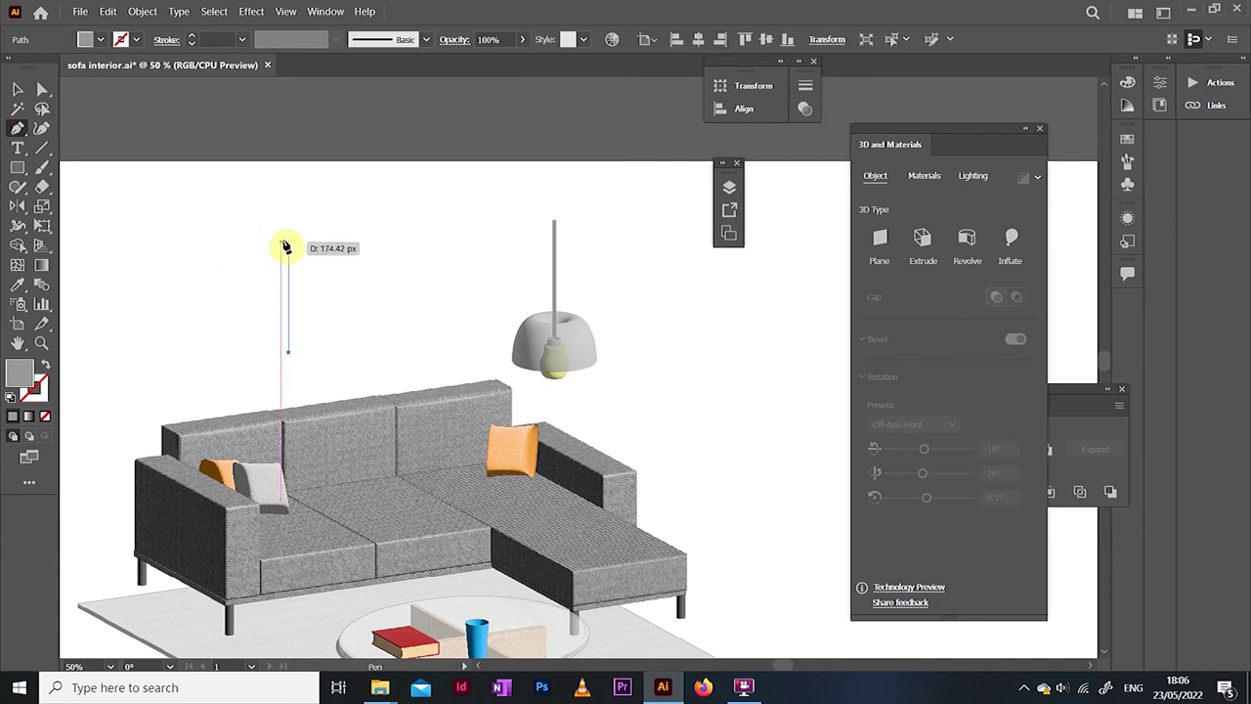
{"action": "left_click", "coordinate": [288, 240]}
{"action": "left_click", "coordinate": [412, 241]}
{"action": "left_click", "coordinate": [413, 548]}
{"action": "left_click", "coordinate": [46, 364]}
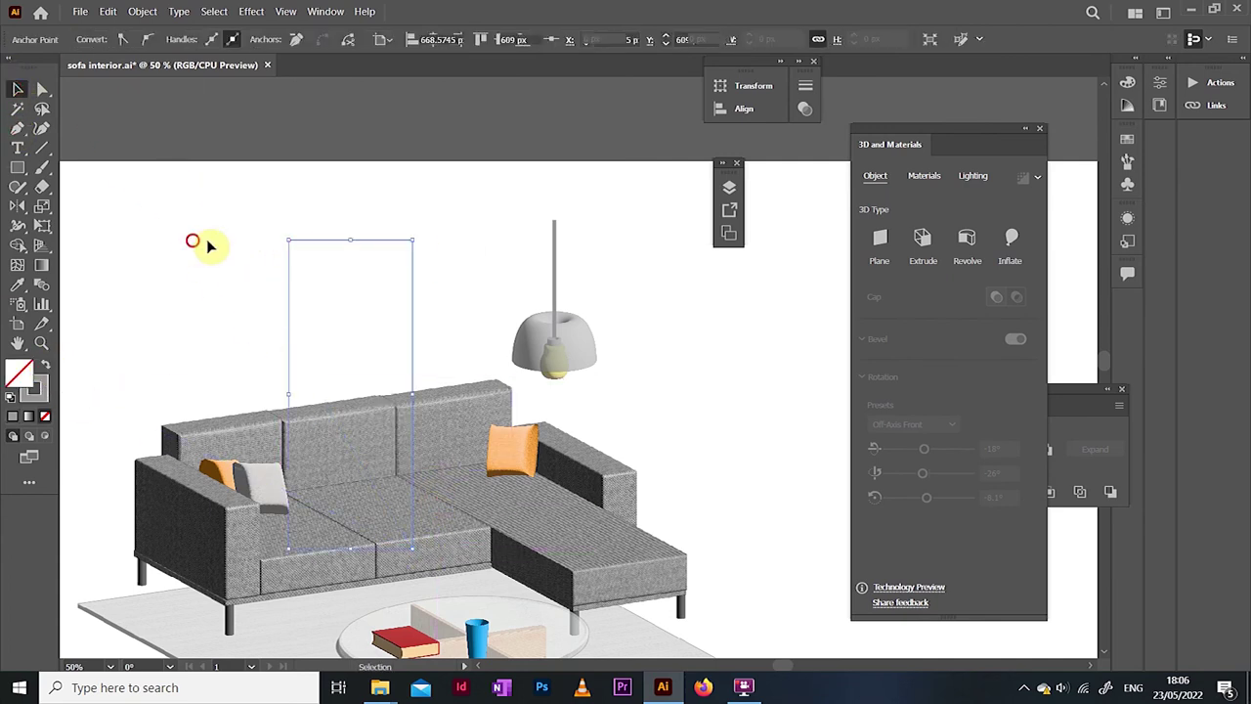
Step: Give the lamp-arm path a 9 pt black stroke and move it beside the pendant lamp, over empty canvas
{"action": "key", "text": "v"}
{"action": "left_click", "coordinate": [194, 37]}
{"action": "mouse_move", "coordinate": [184, 212]}
{"action": "left_mouse_down"}
{"action": "mouse_move", "coordinate": [304, 225]}
{"action": "mouse_move", "coordinate": [299, 244]}
{"action": "left_mouse_up"}
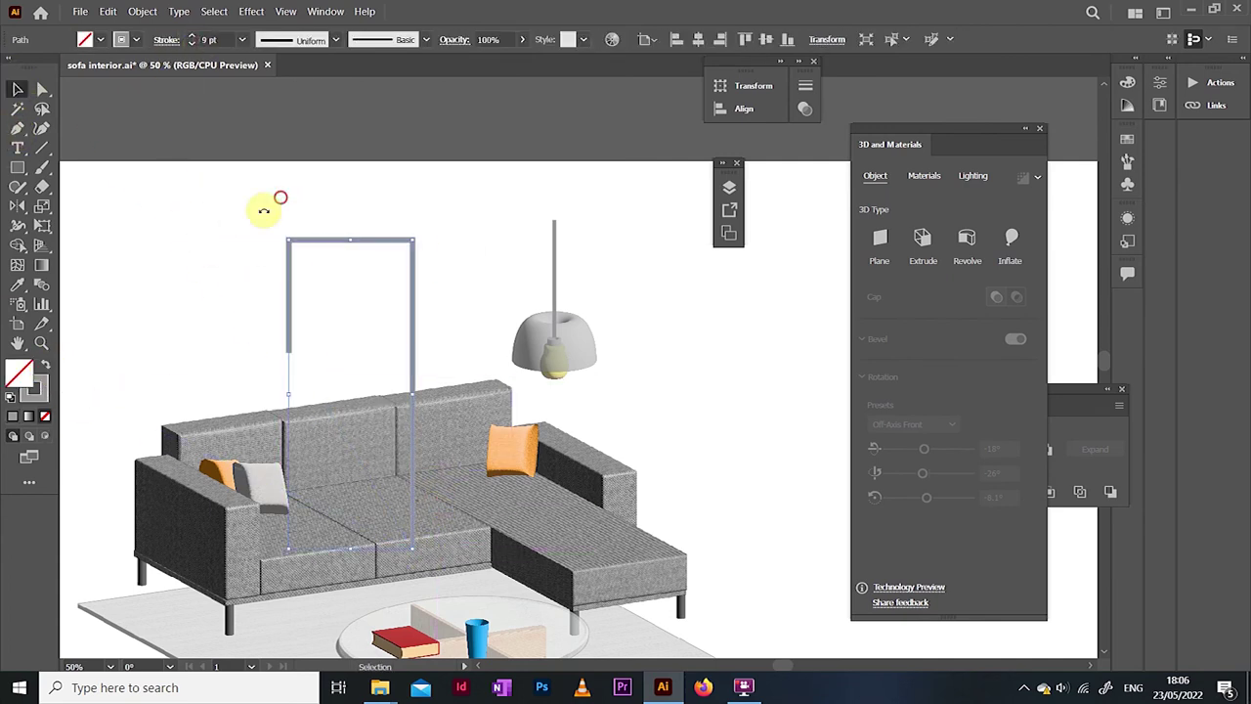
{"action": "left_click", "coordinate": [137, 40]}
{"action": "left_click", "coordinate": [50, 69]}
{"action": "left_click", "coordinate": [172, 245]}
{"action": "left_click_drag", "start_coordinate": [420, 252], "coordinate": [790, 277]}
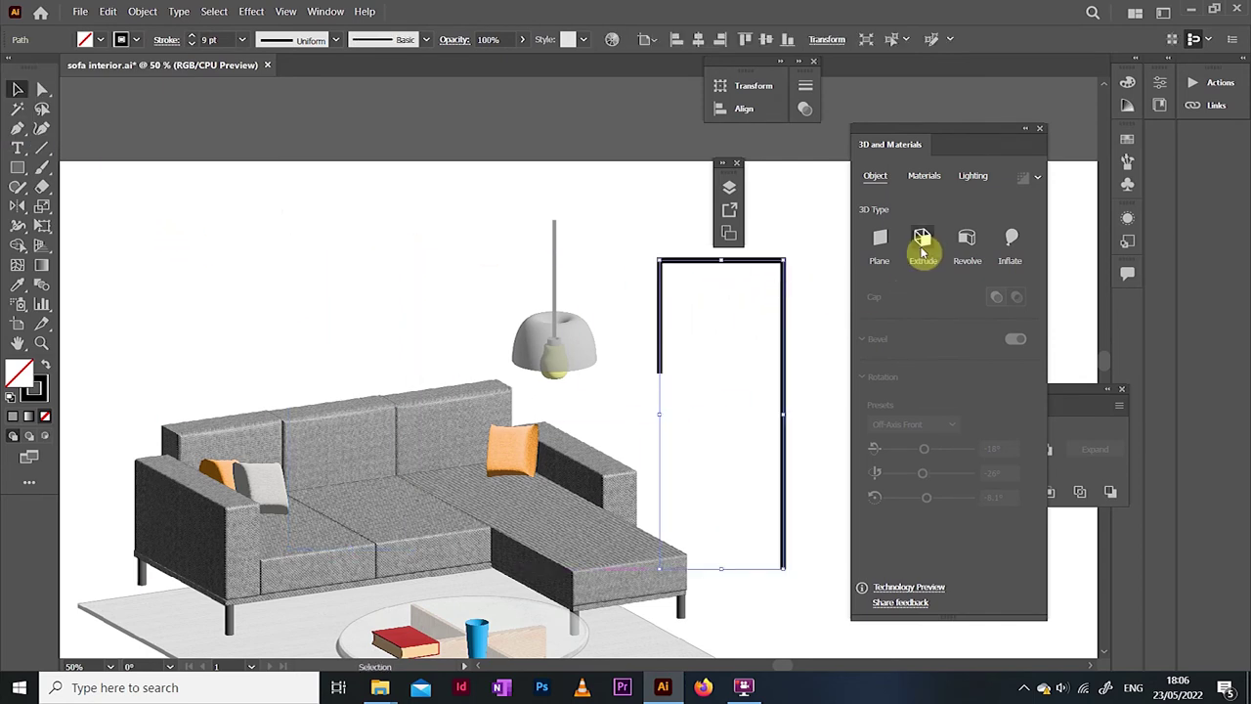
Step: Extrude the lamp-arm path to a depth of 10 px and place it over the bulb in place of the thin cord
{"action": "left_click", "coordinate": [922, 239]}
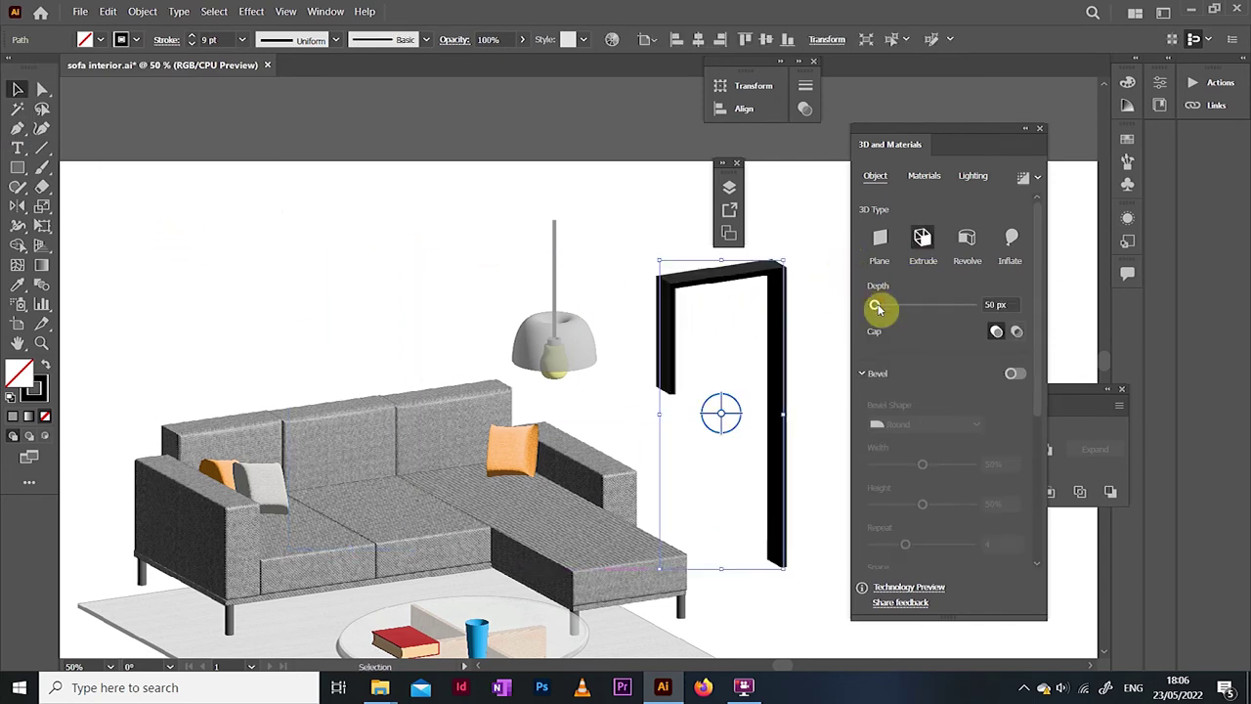
{"action": "left_click", "coordinate": [994, 305]}
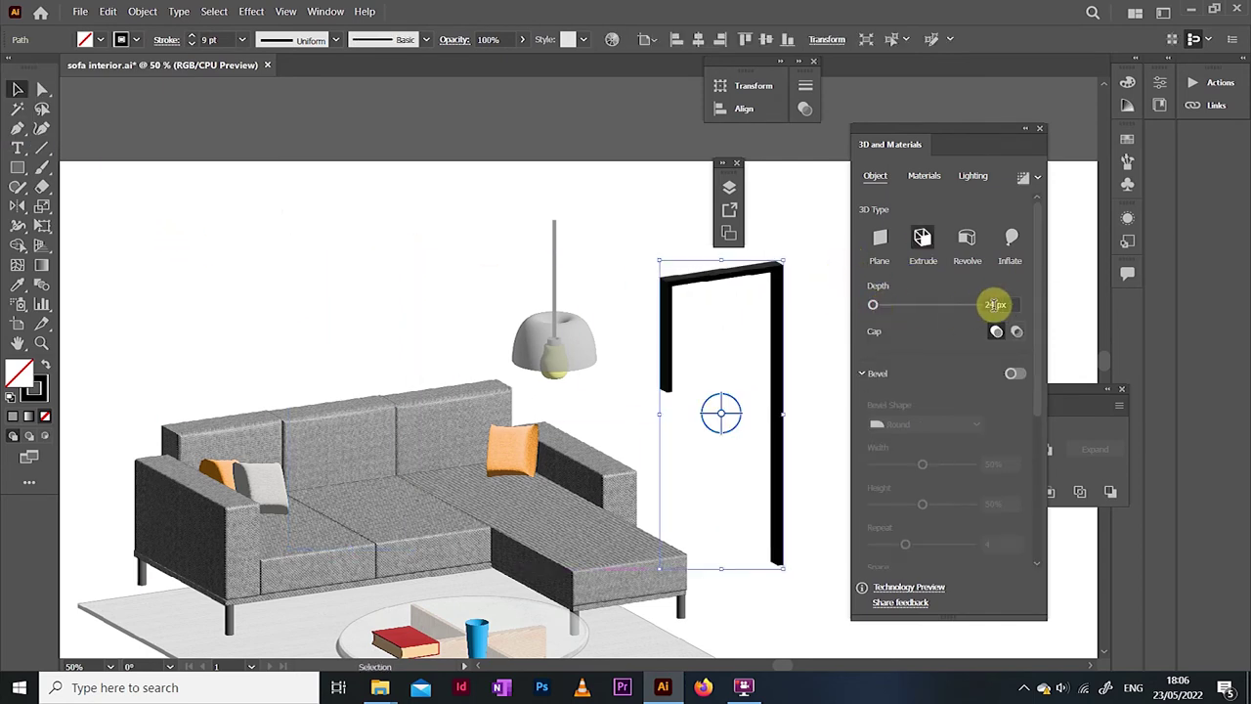
{"action": "left_click", "coordinate": [625, 244]}
{"action": "left_click_drag", "start_coordinate": [667, 306], "coordinate": [558, 256]}
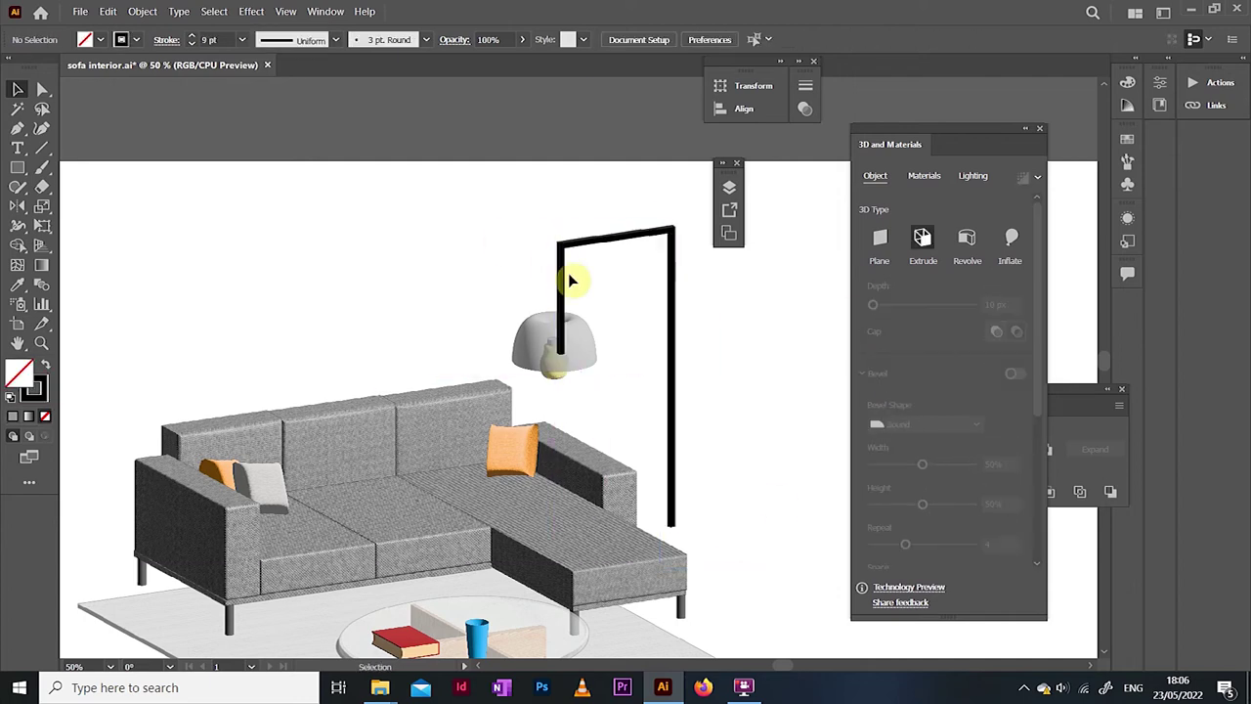
{"action": "left_click", "coordinate": [553, 229]}
Step: Round both upper corners of the lamp arm and set its extrusion depth to 5 px
{"action": "left_click", "coordinate": [41, 89]}
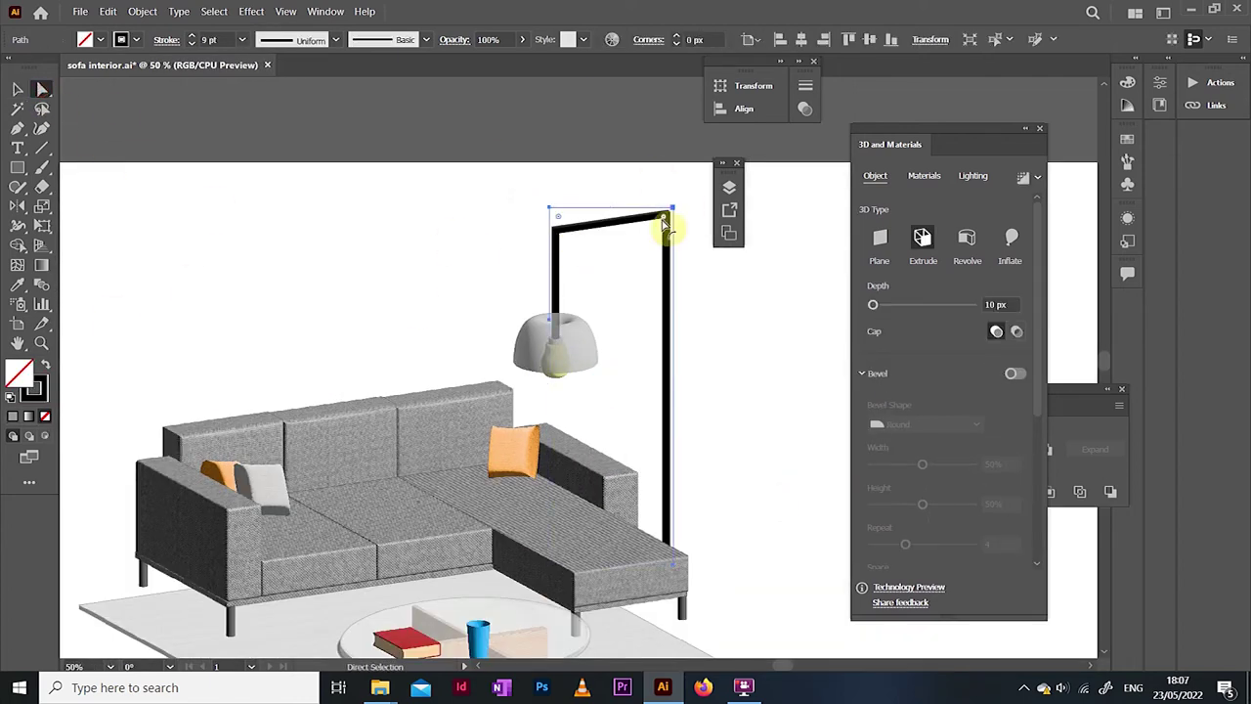
{"action": "left_click_drag", "start_coordinate": [561, 223], "coordinate": [586, 257]}
{"action": "left_click", "coordinate": [18, 89]}
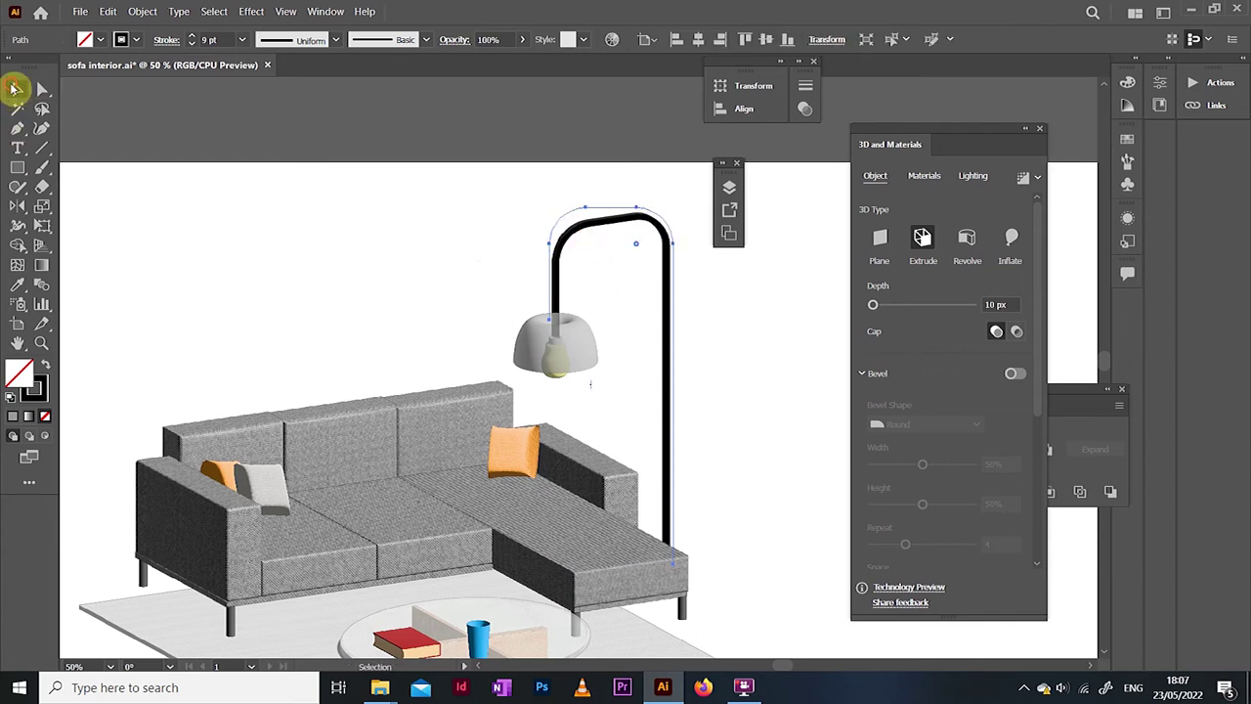
{"action": "left_click", "coordinate": [996, 304]}
{"action": "type", "text": "5"}
{"action": "key", "text": "Return"}
{"action": "left_click", "coordinate": [401, 286]}
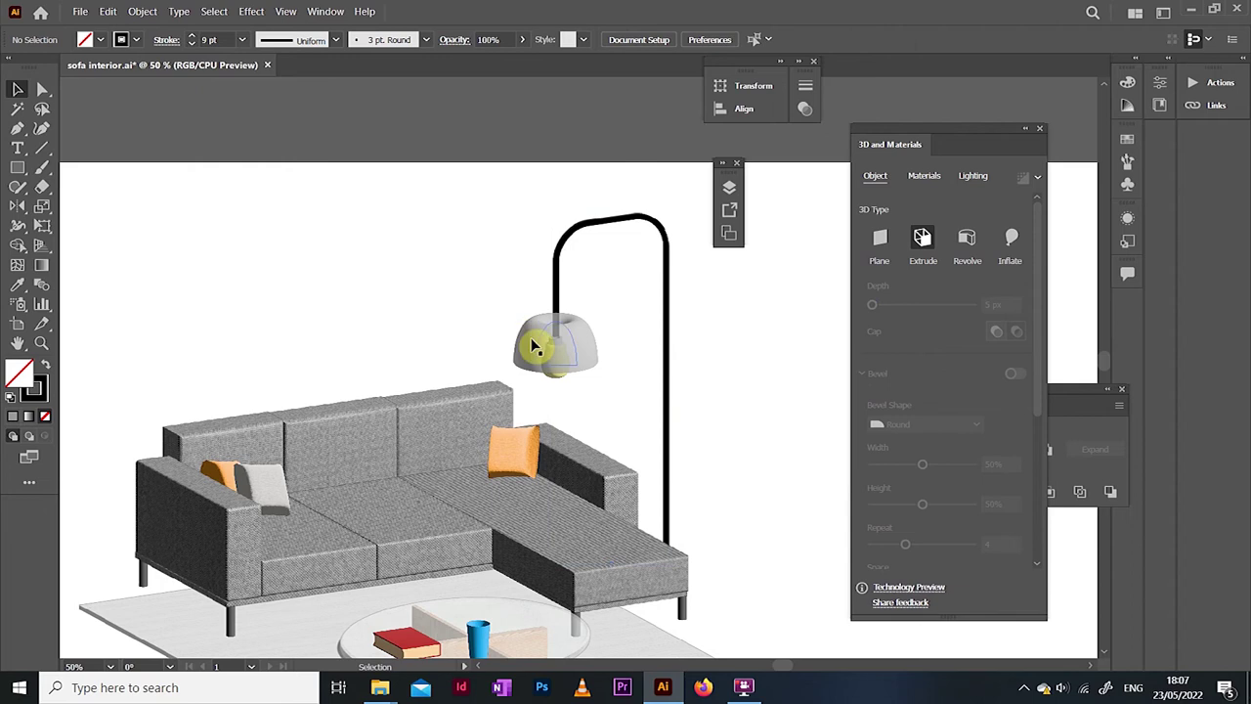
Step: Nudge the lamp arm slightly to line it up with the bulb and shade
{"action": "left_click_drag", "start_coordinate": [484, 292], "coordinate": [471, 279]}
{"action": "key", "text": "ctrl+z"}
{"action": "key", "text": "ctrl+z"}
{"action": "key", "text": "ctrl+z"}
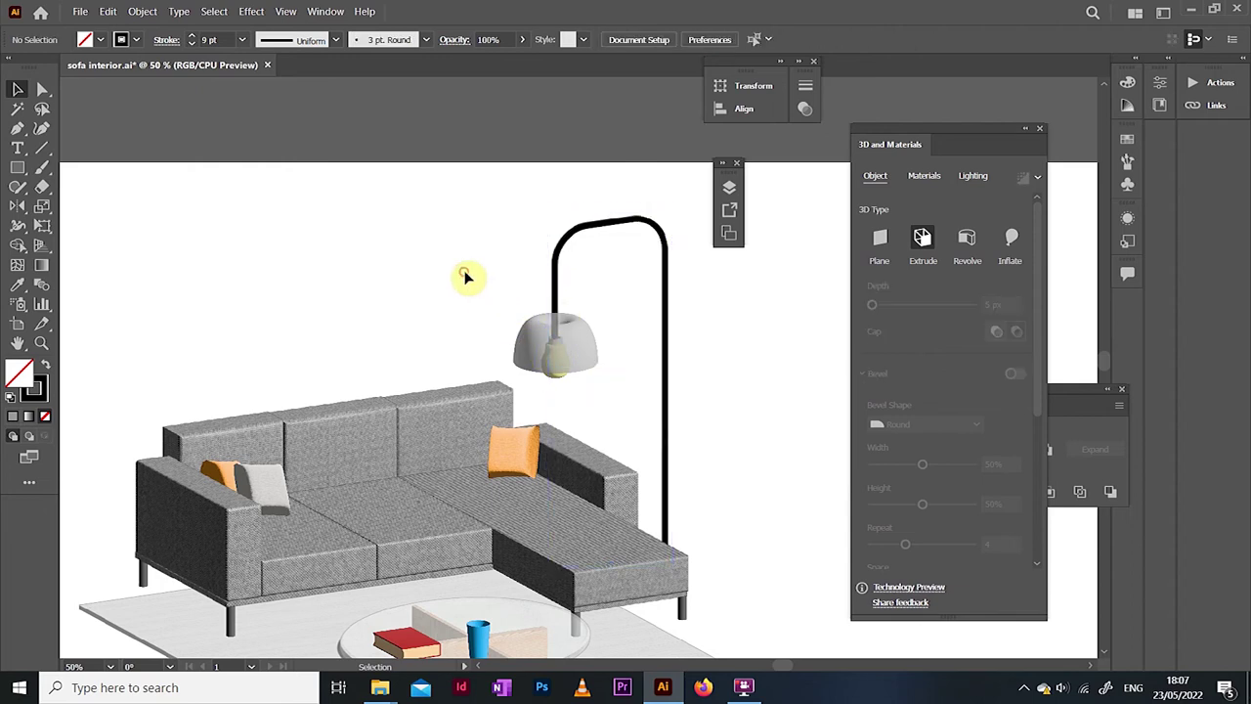
{"action": "key", "text": "ctrl+z"}
Step: Try a white stroke colour on the lamp arm
{"action": "left_click", "coordinate": [136, 40]}
{"action": "left_click", "coordinate": [32, 70]}
{"action": "left_click", "coordinate": [308, 237]}
{"action": "scroll", "coordinate": [370, 257], "scroll_direction": "down", "scroll_amount": 3}
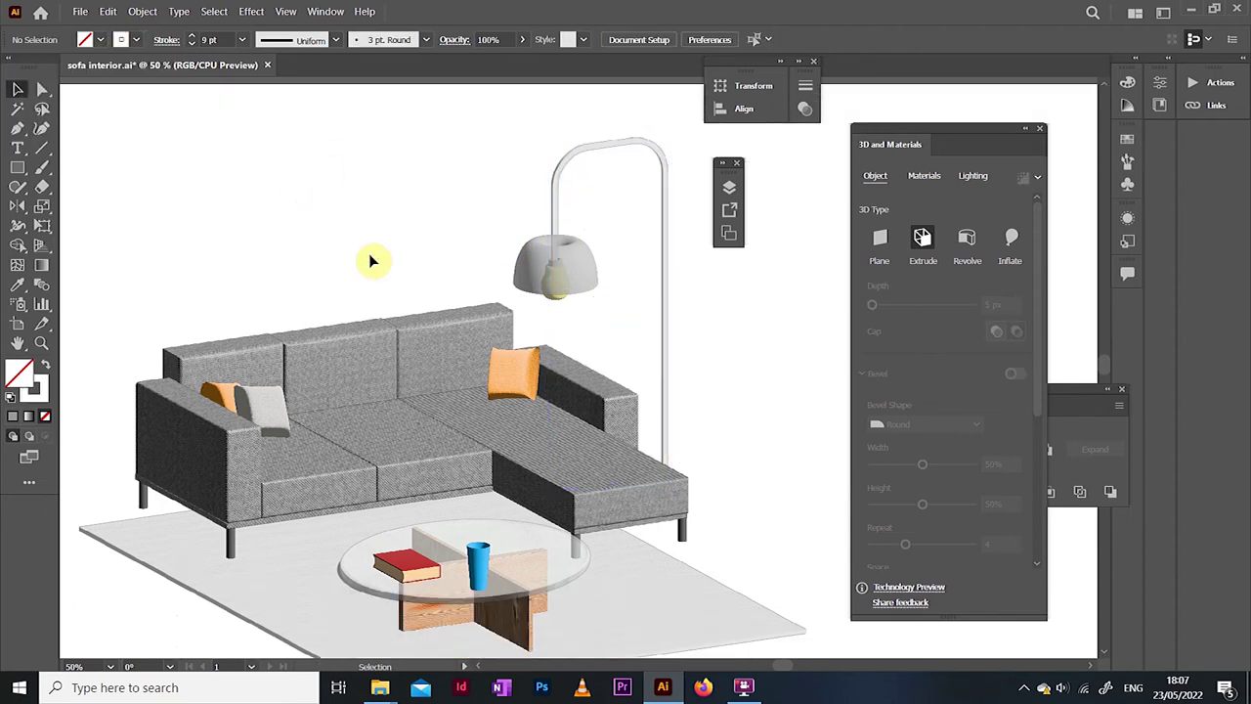
Step: Set the lamp arm's stroke colour to light orange
{"action": "left_click", "coordinate": [557, 166]}
{"action": "left_click", "coordinate": [120, 39]}
{"action": "left_click", "coordinate": [144, 48]}
{"action": "left_click", "coordinate": [405, 180]}
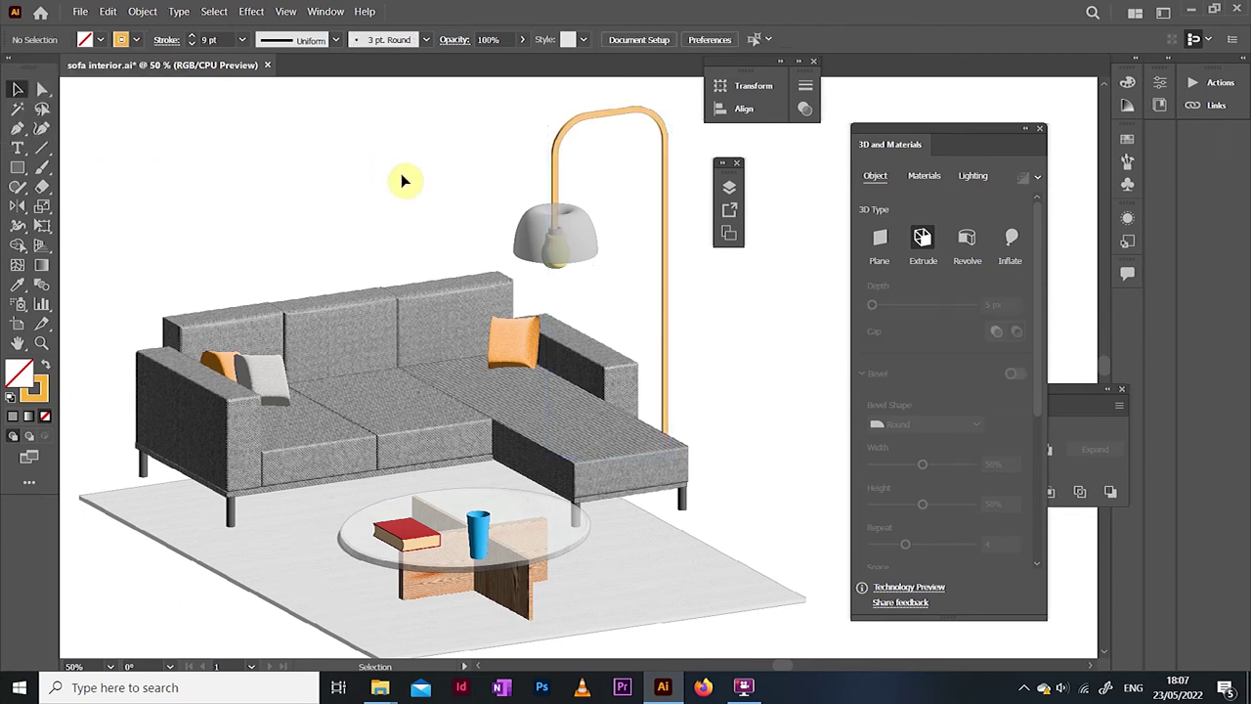
Step: Scale the whole lamp down and position it behind the sofa's chaise end
{"action": "left_click_drag", "start_coordinate": [519, 145], "coordinate": [684, 259]}
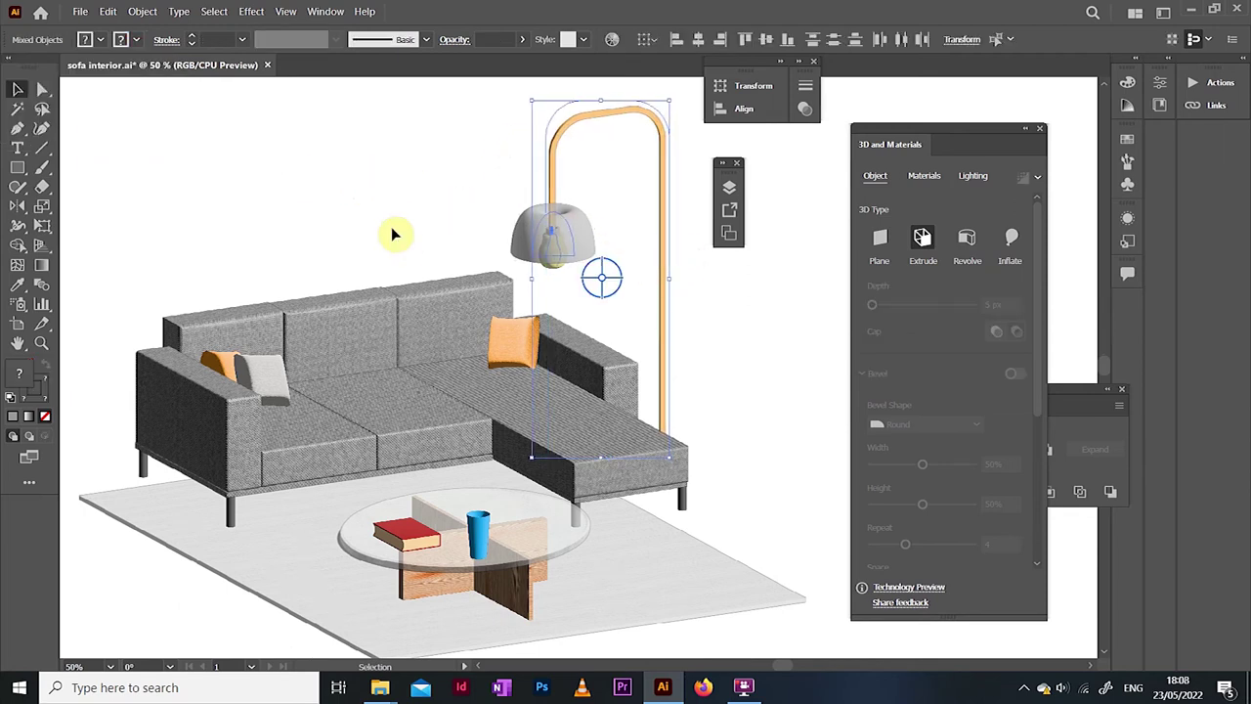
{"action": "left_click_drag", "start_coordinate": [563, 231], "coordinate": [492, 216]}
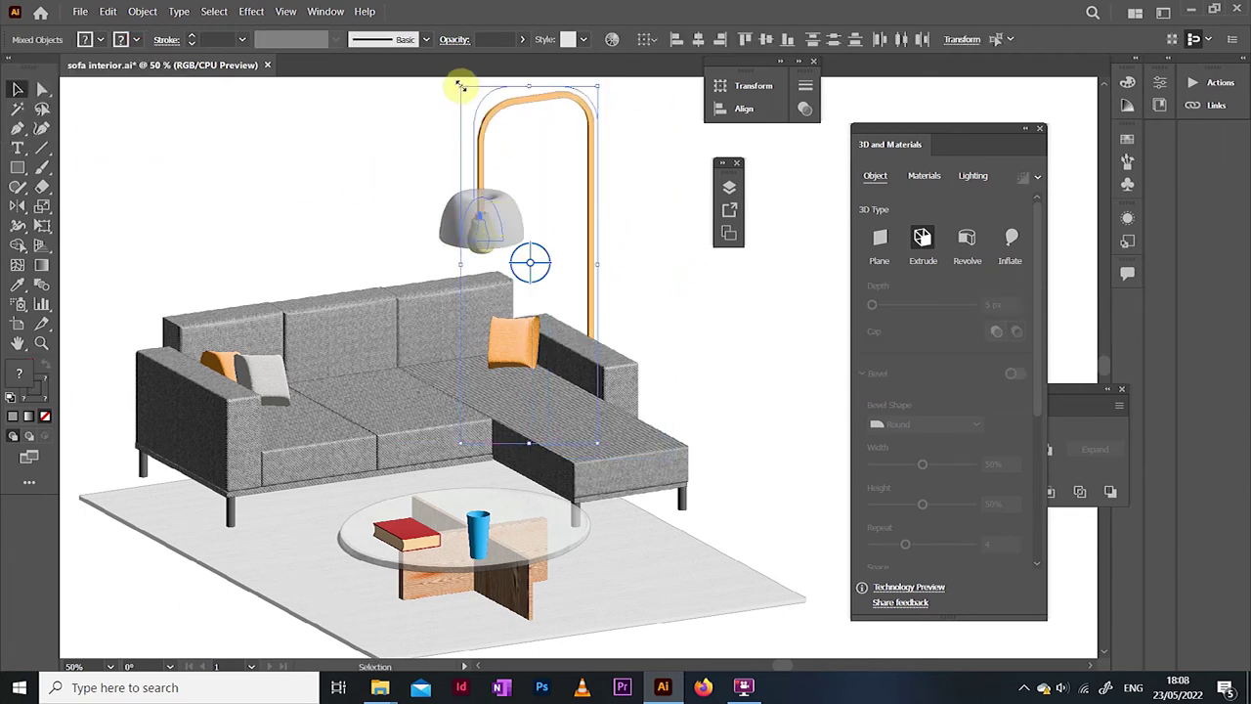
{"action": "left_click_drag", "start_coordinate": [462, 88], "coordinate": [549, 172]}
{"action": "left_click", "coordinate": [433, 173]}
{"action": "key", "text": "ctrl+minus"}
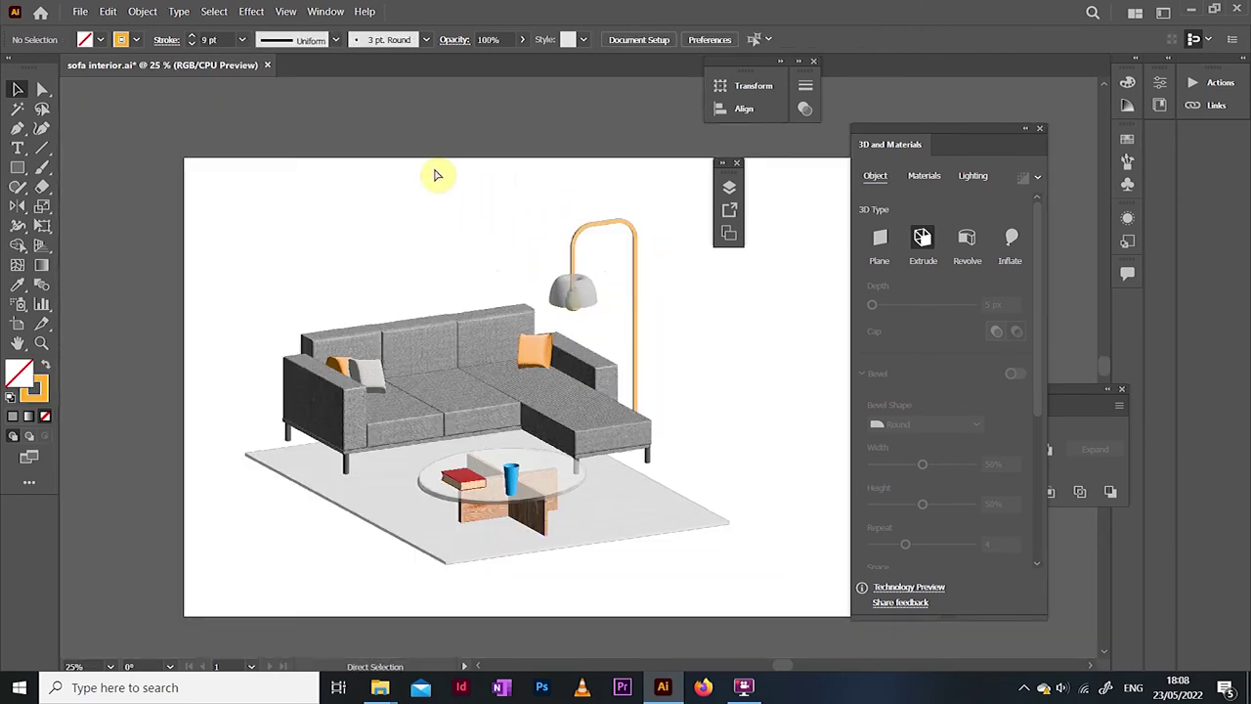
Step: Ungroup the textured footstool so its seat block and legs can be selected separately
{"action": "left_click", "coordinate": [41, 343]}
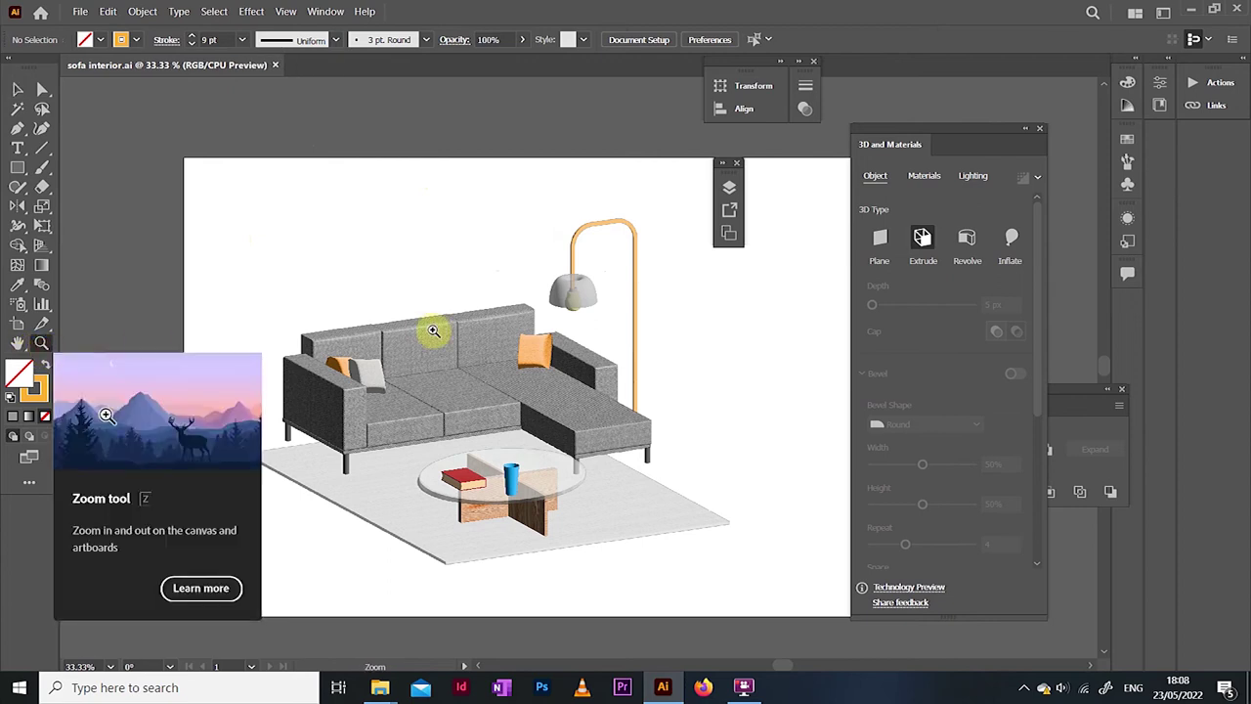
{"action": "left_click", "coordinate": [607, 397]}
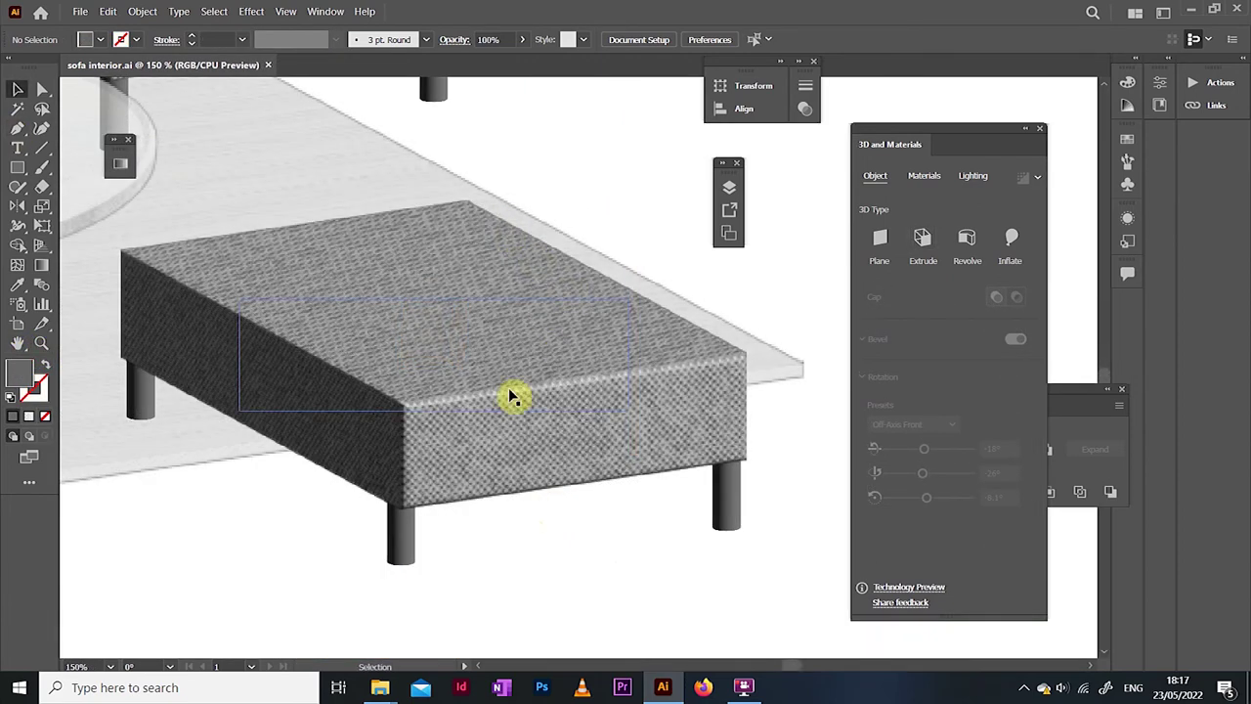
{"action": "left_click", "coordinate": [509, 395]}
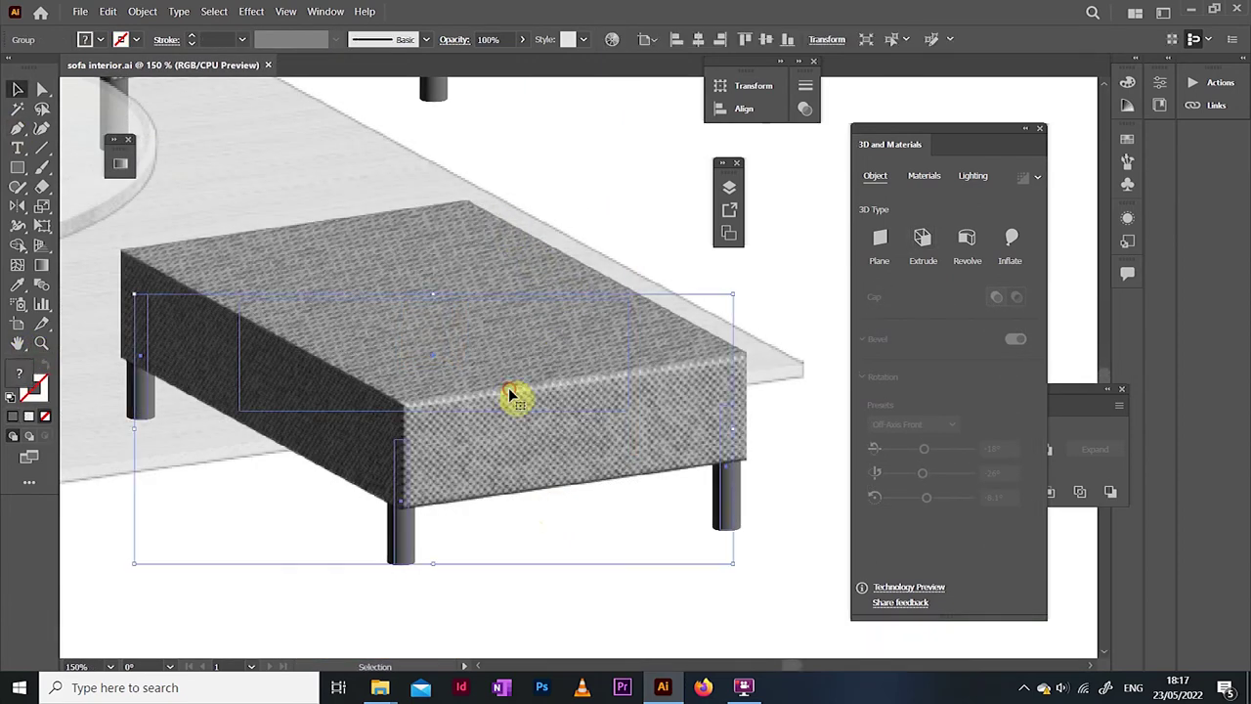
{"action": "right_click", "coordinate": [510, 394]}
{"action": "left_click", "coordinate": [533, 509]}
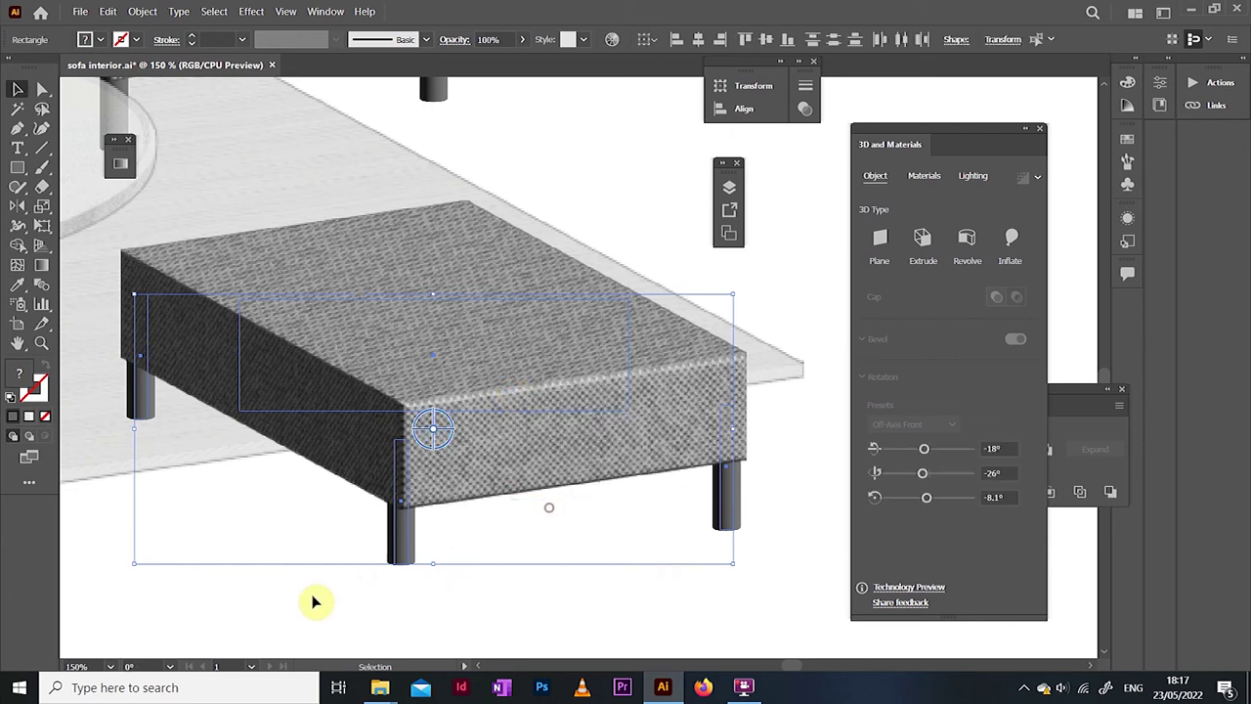
{"action": "left_click", "coordinate": [309, 601]}
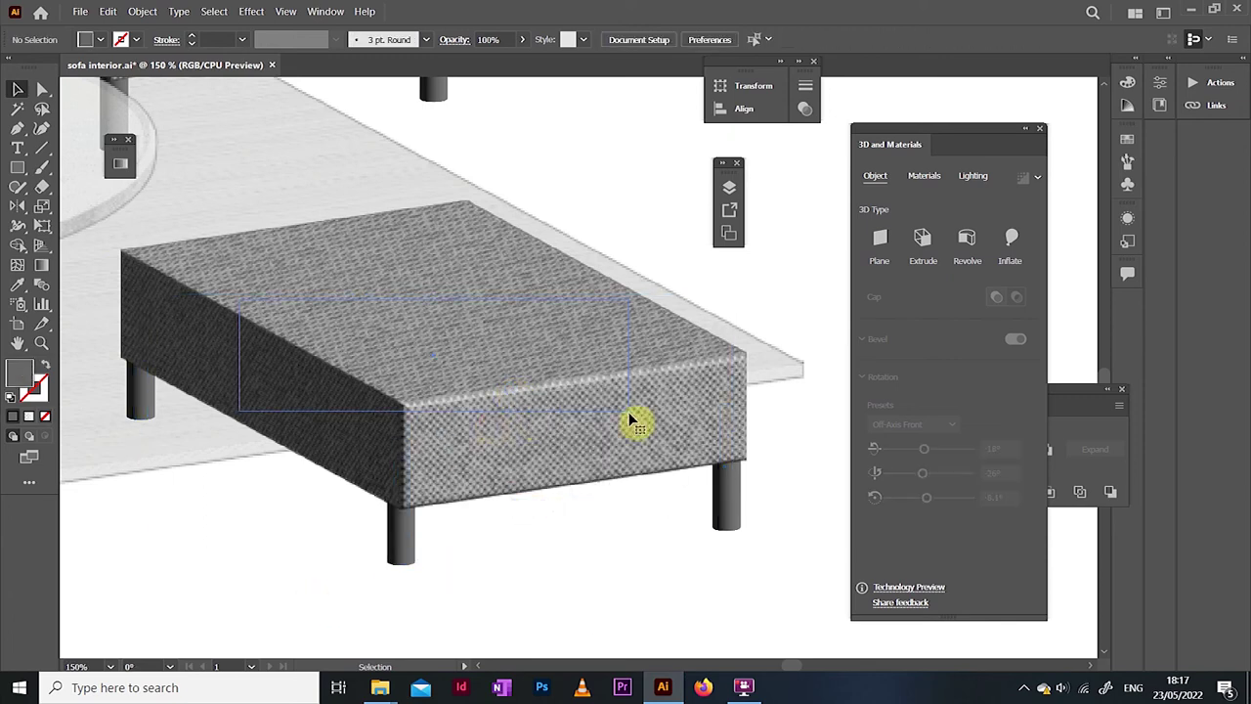
Step: Turn on ray tracing for the footstool's seat block and render it at Medium quality
{"action": "left_click", "coordinate": [545, 257]}
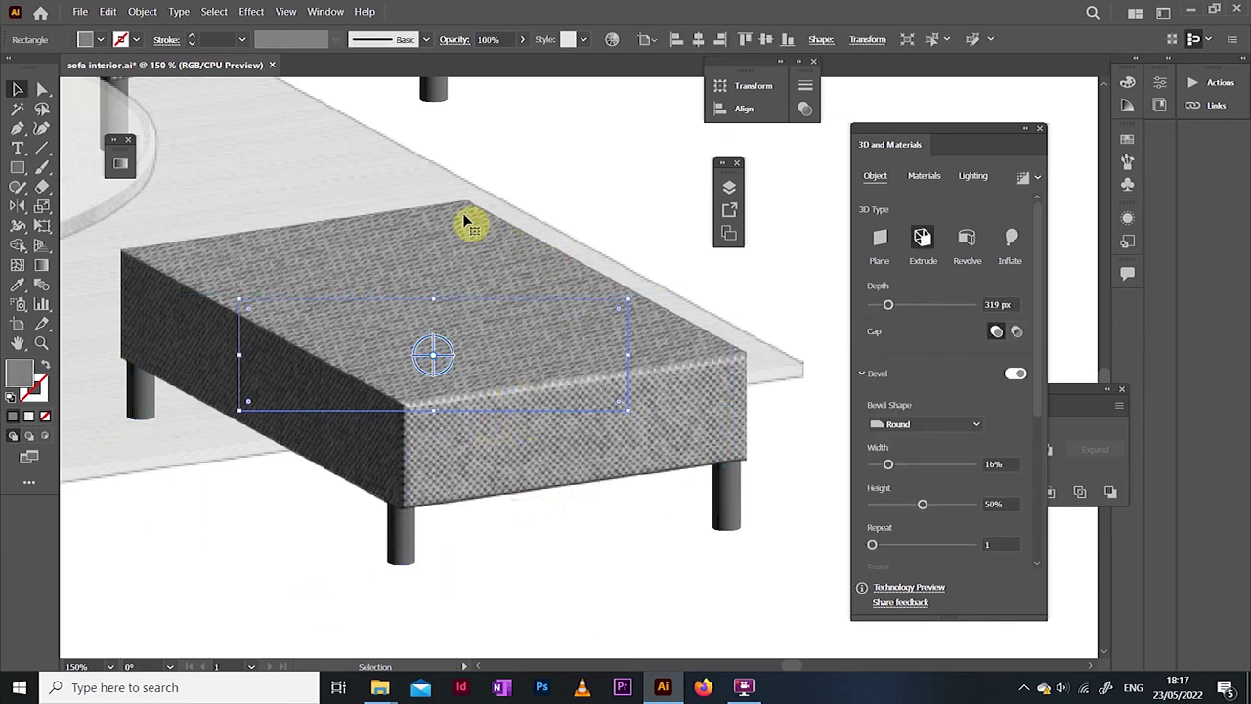
{"action": "left_click", "coordinate": [1037, 182]}
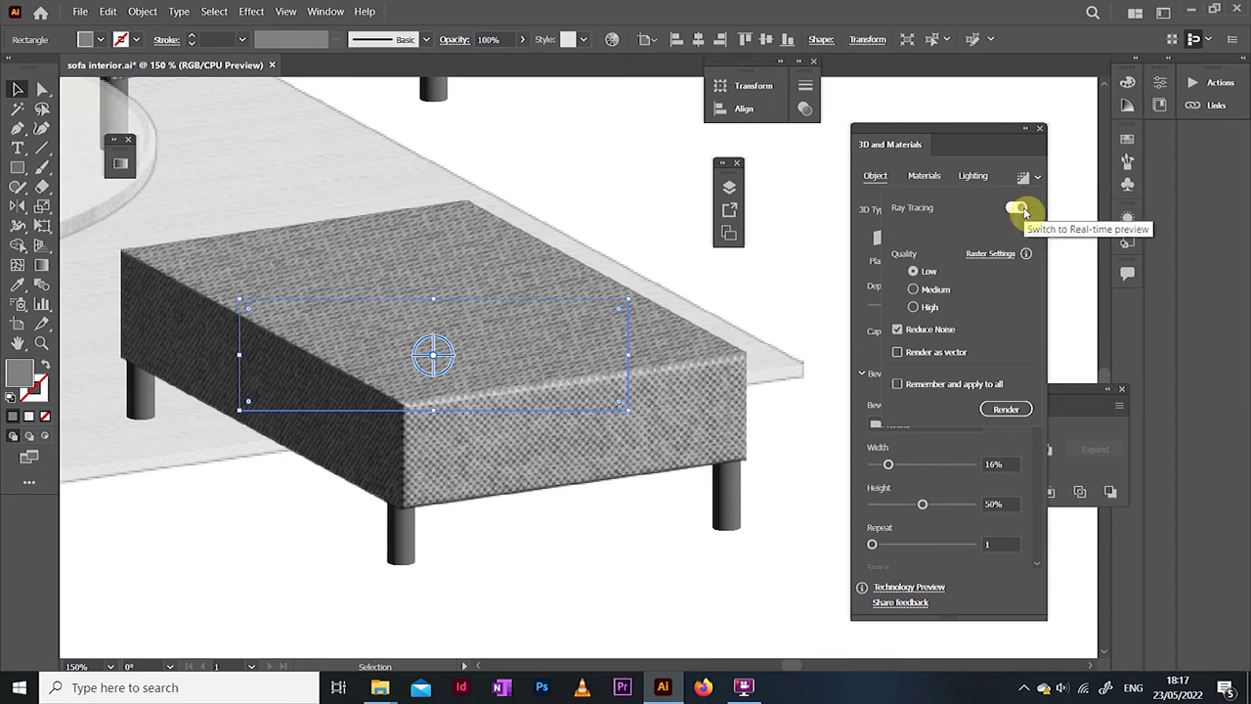
{"action": "left_click", "coordinate": [1020, 208]}
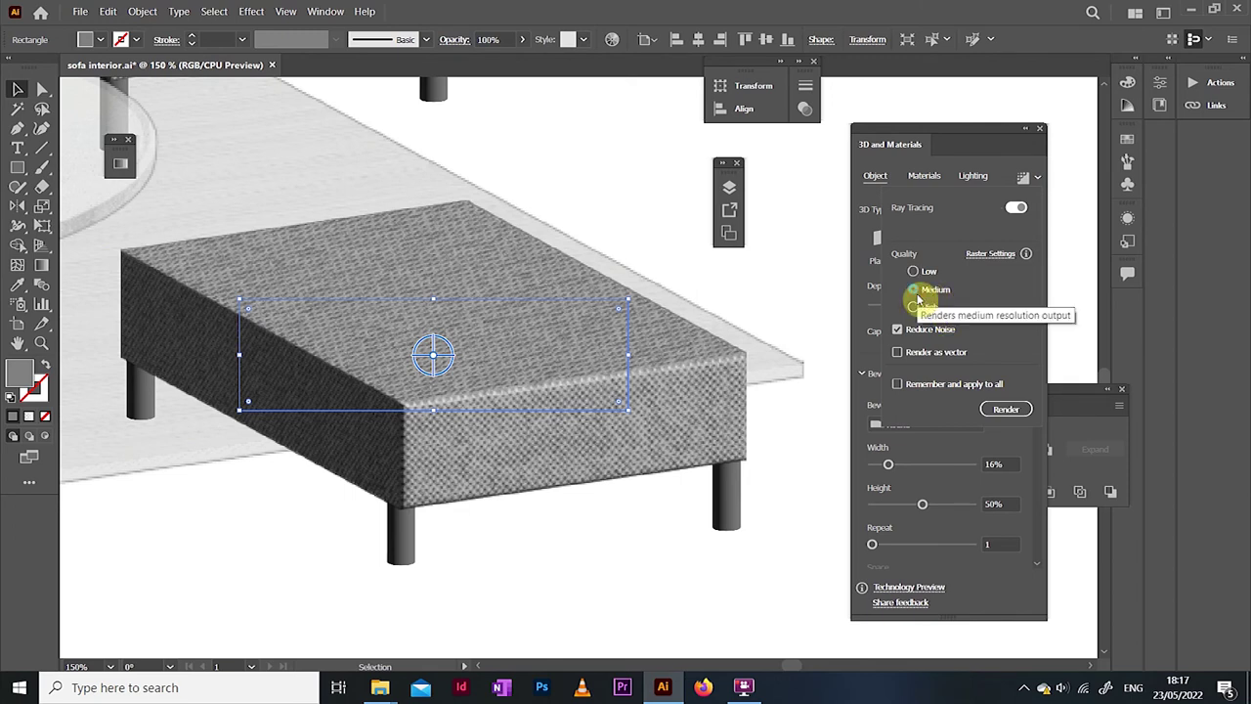
{"action": "left_click", "coordinate": [1001, 409]}
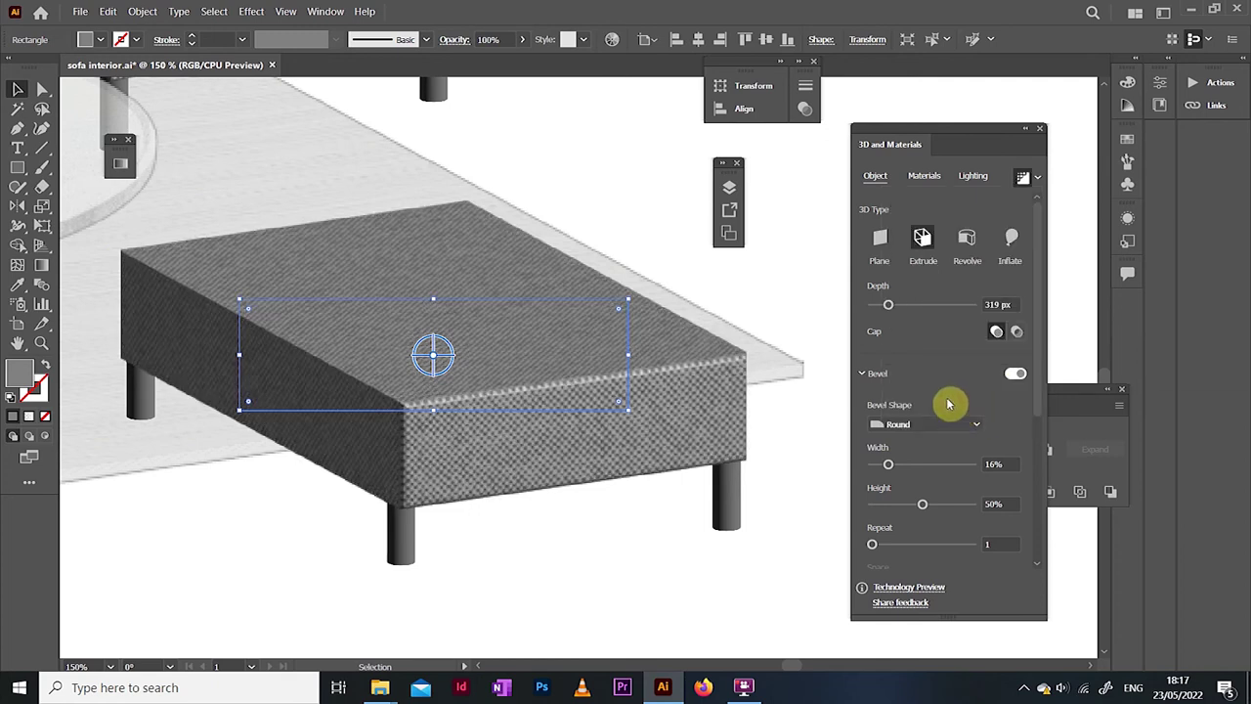
Step: Raise the seat block's ray tracing quality to High and render it again
{"action": "left_click", "coordinate": [1039, 177]}
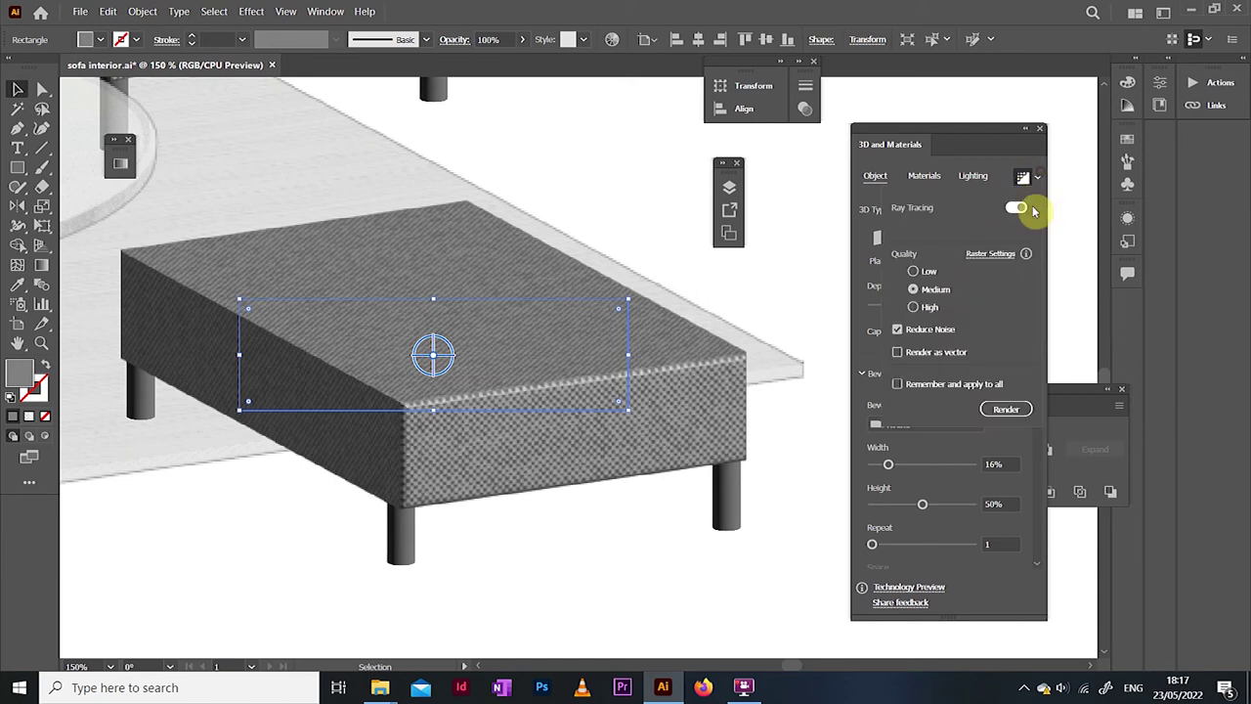
{"action": "left_click", "coordinate": [929, 309]}
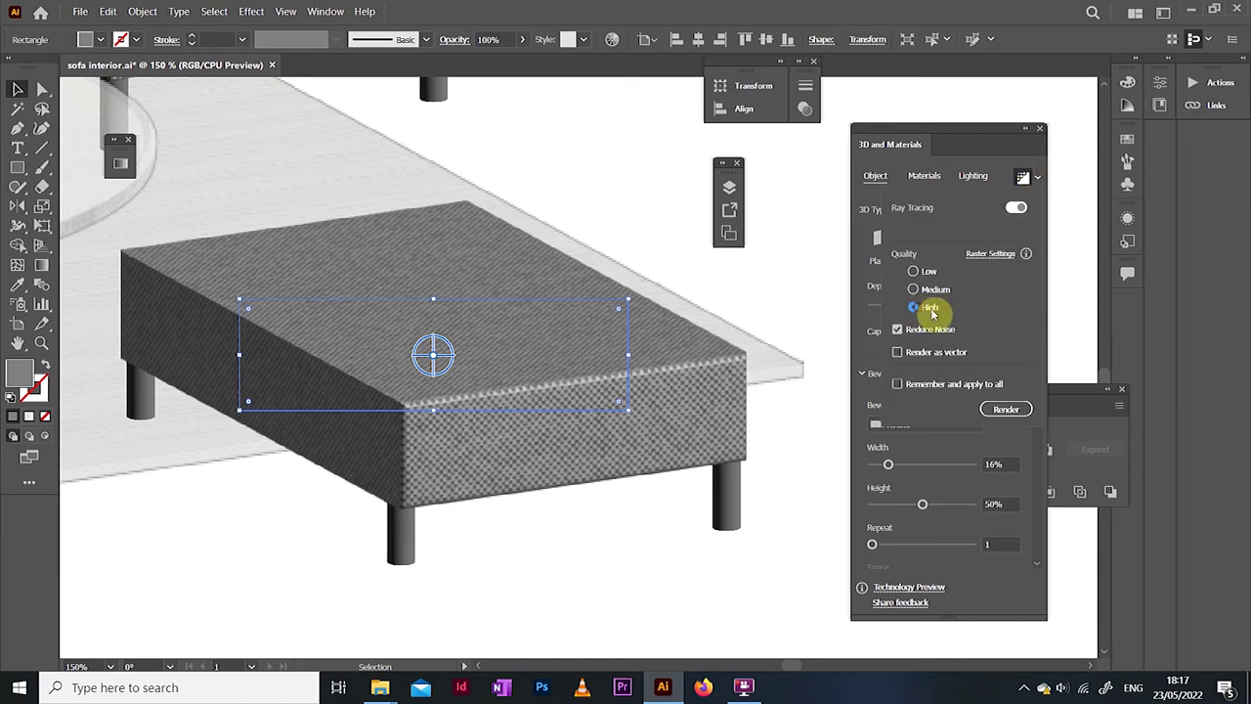
{"action": "left_click", "coordinate": [1004, 410]}
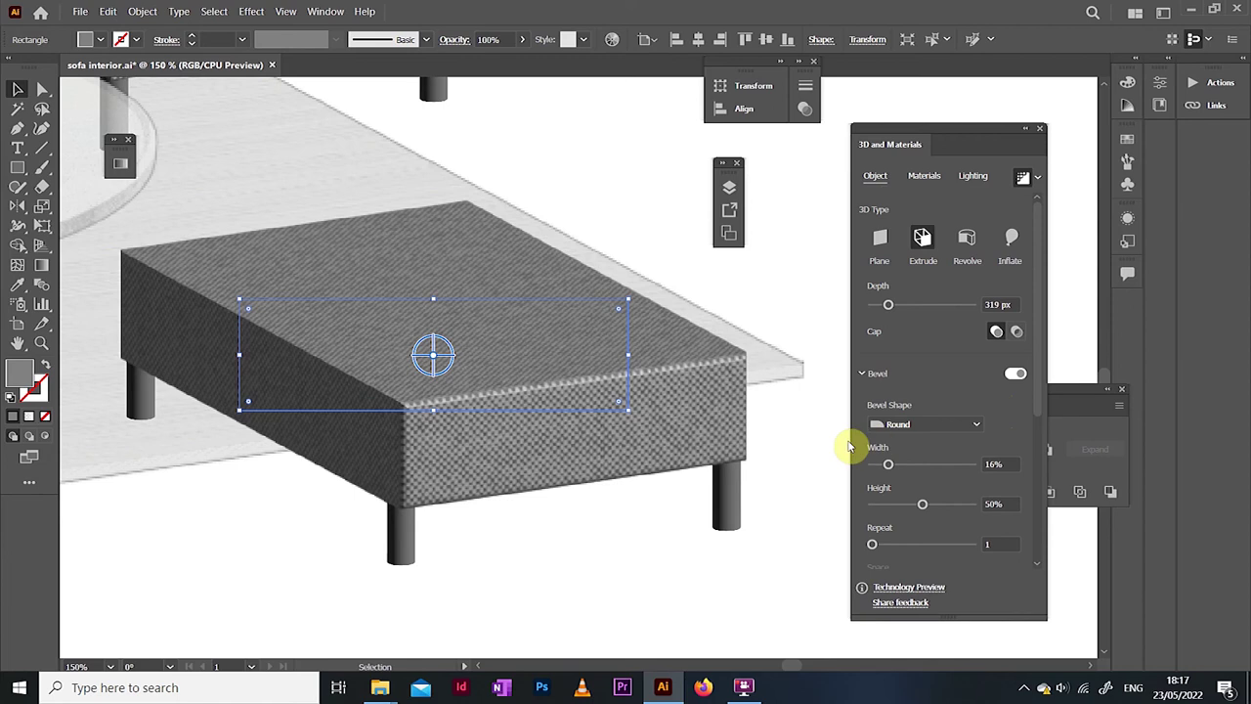
Step: Render the footstool's two front legs with ray tracing, one leg at a time
{"action": "left_click", "coordinate": [726, 511]}
{"action": "left_click", "coordinate": [1038, 176]}
{"action": "left_click", "coordinate": [1004, 409]}
{"action": "left_click", "coordinate": [401, 538]}
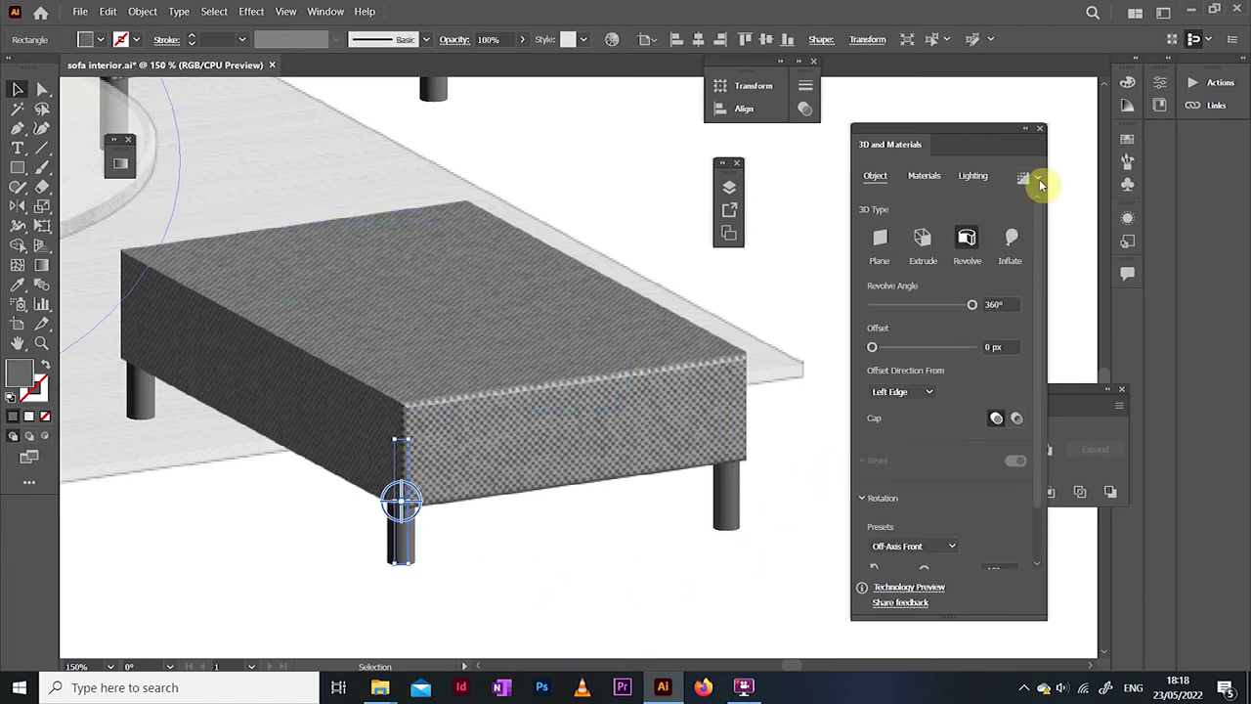